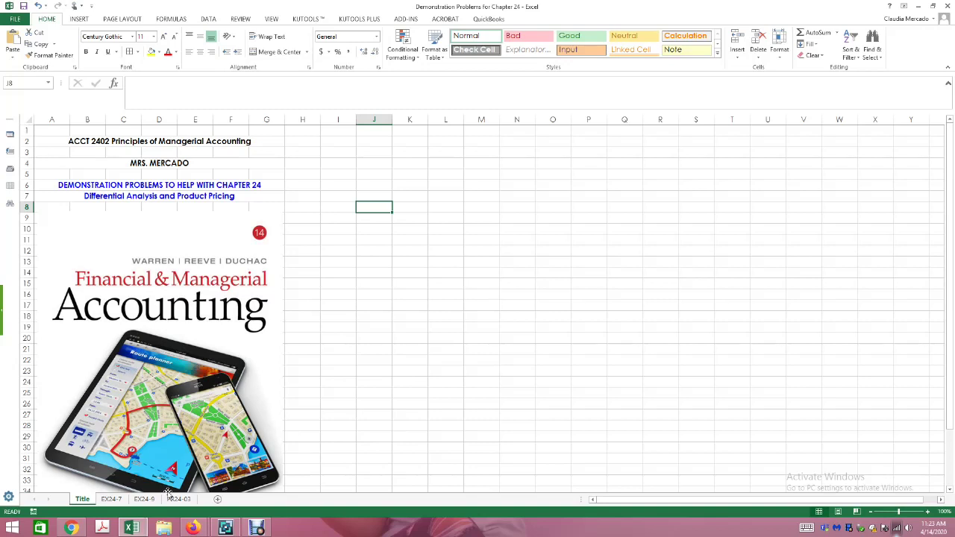
Step: On the EX24-7 sheet, enter 0 as the make alternative's sales price and 0.00 as its purchase price
click(112, 498)
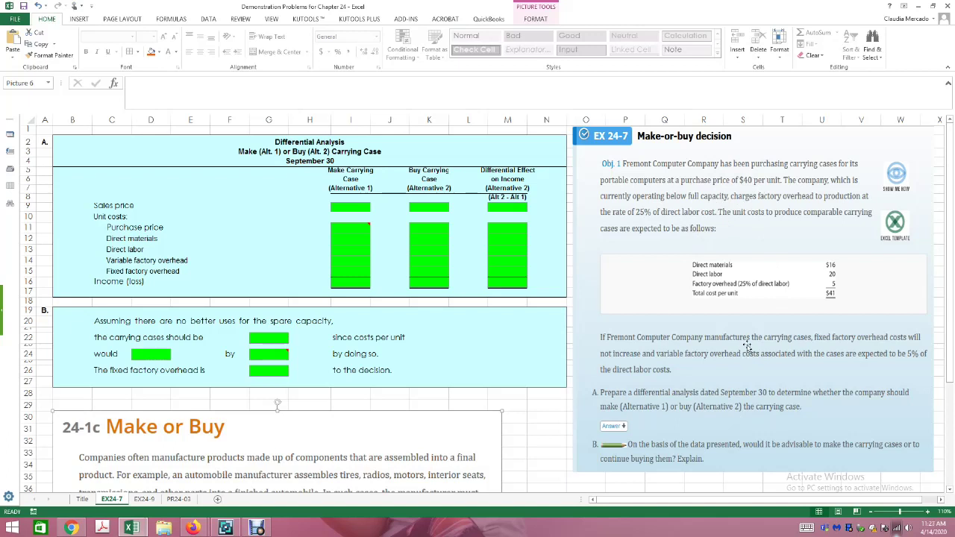
scroll(751, 366, down, 2)
scroll(752, 370, down, 5)
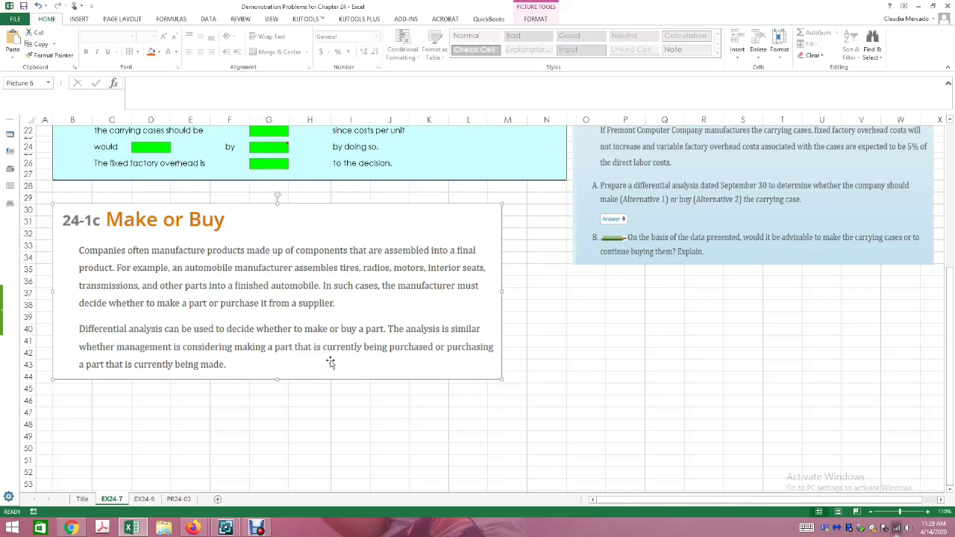
scroll(654, 269, up, 6)
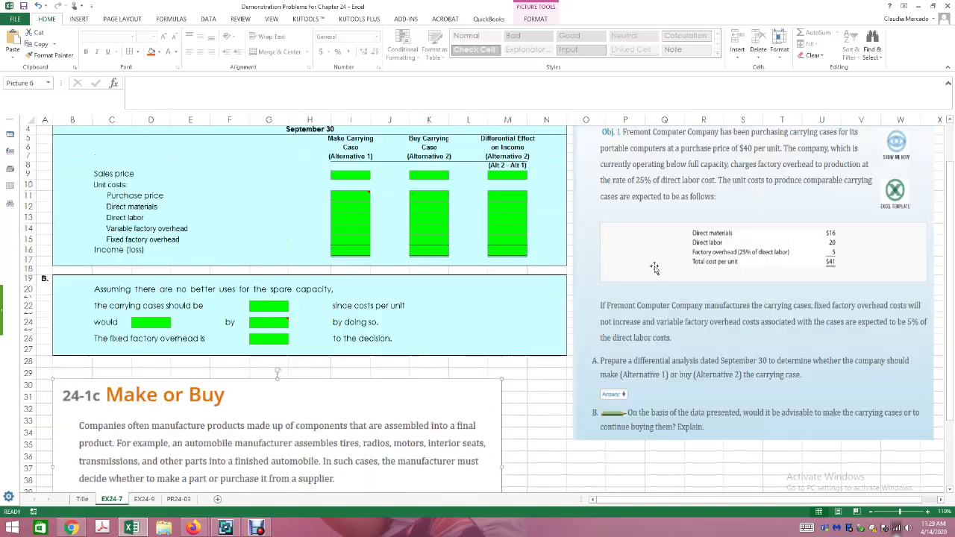
scroll(654, 268, up, 1)
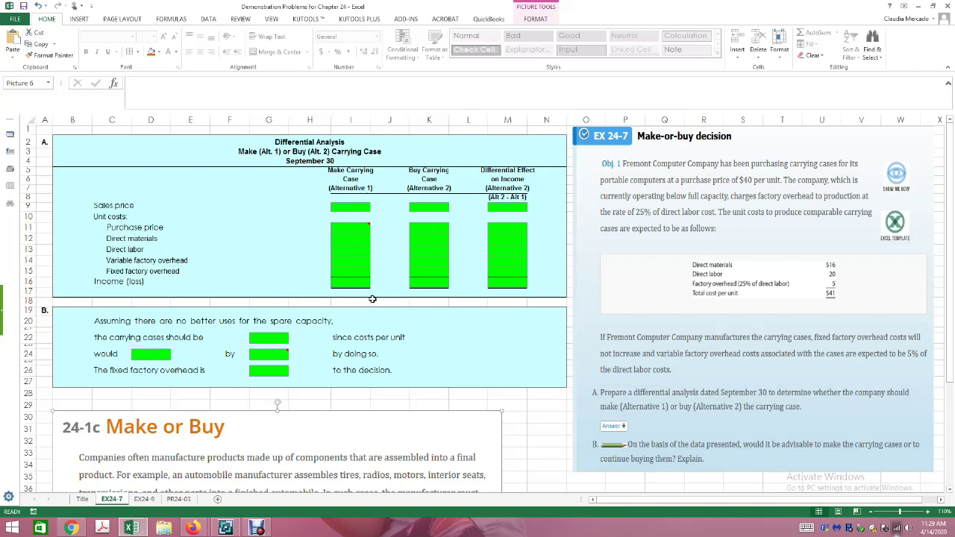
click(358, 209)
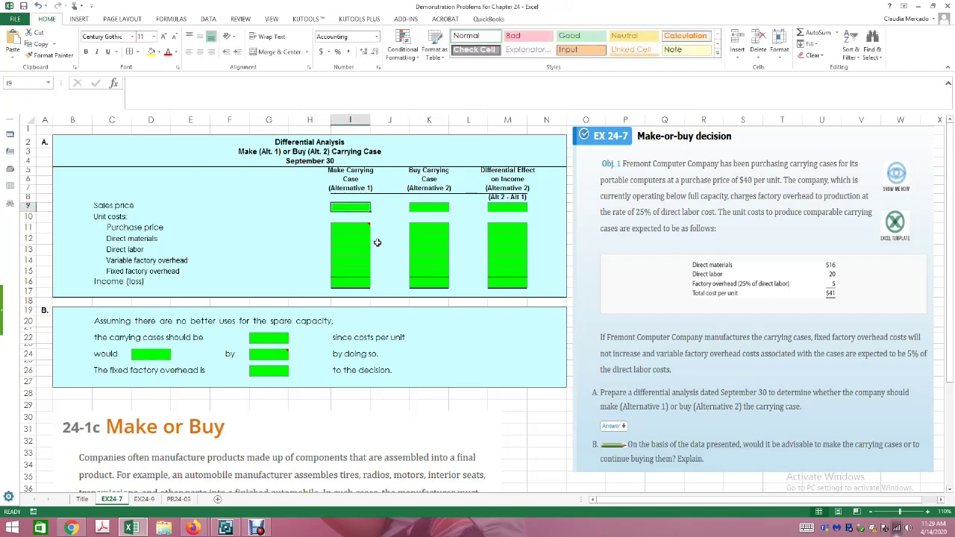
text(0)
key(Return)
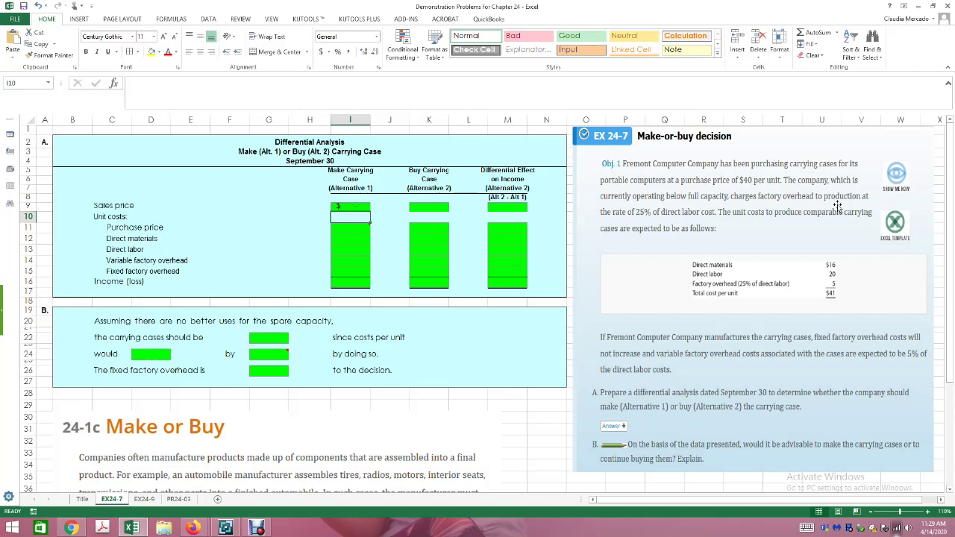
click(348, 231)
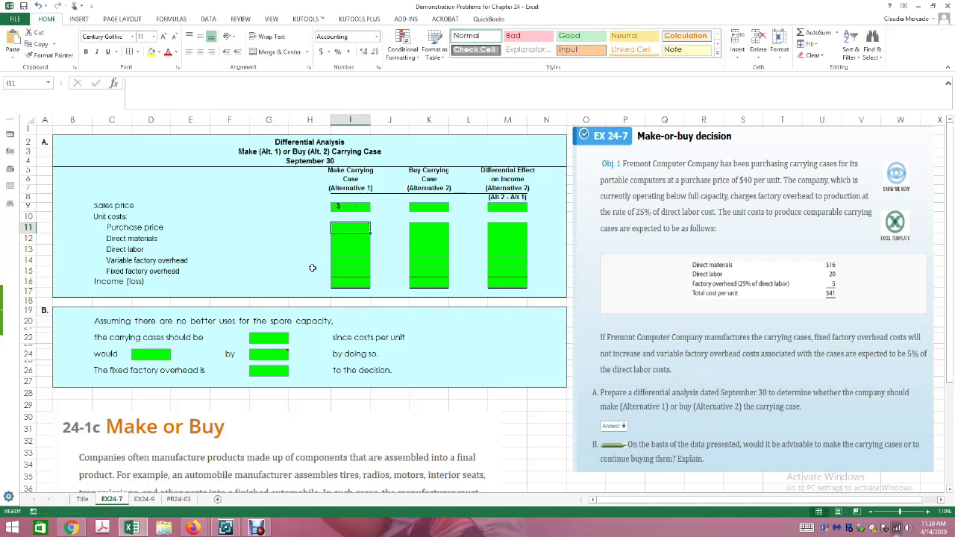
text(0.00)
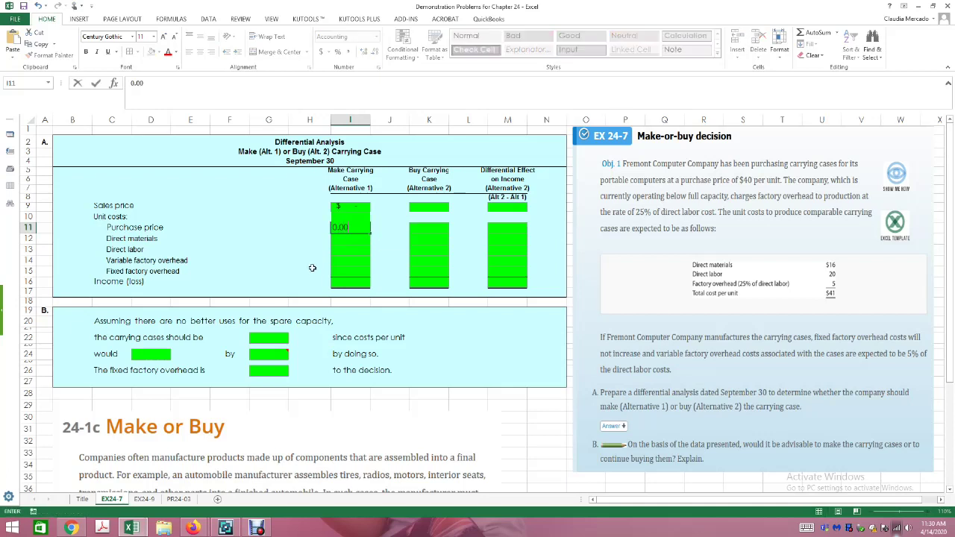
key(Return)
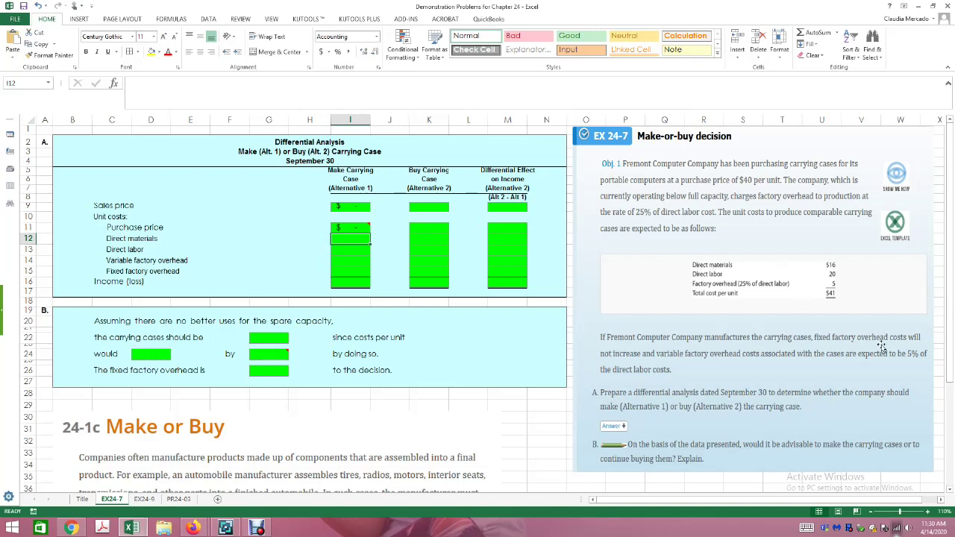
Step: Enter the make alternative's unit costs as -16 for direct materials and -20 for direct labor
text(=-16)
key(Return)
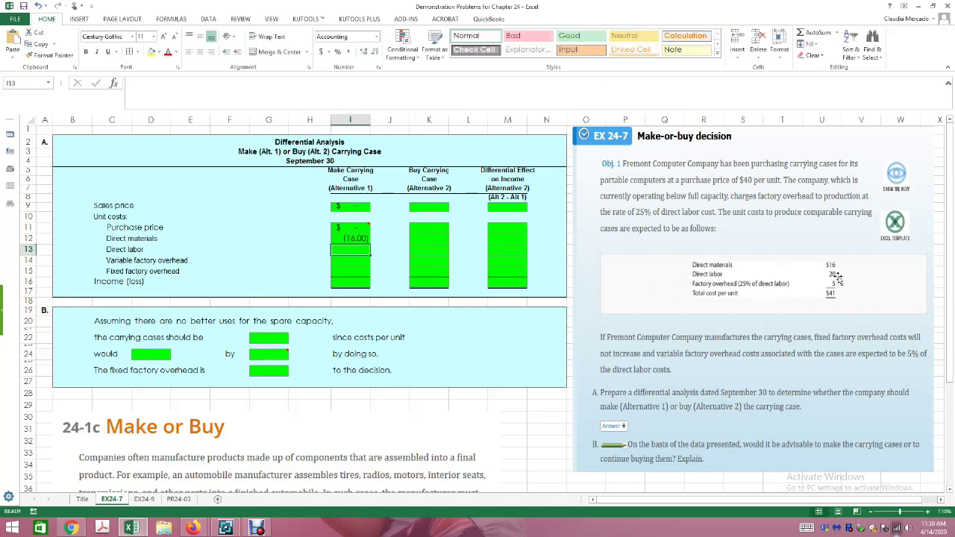
text(-20)
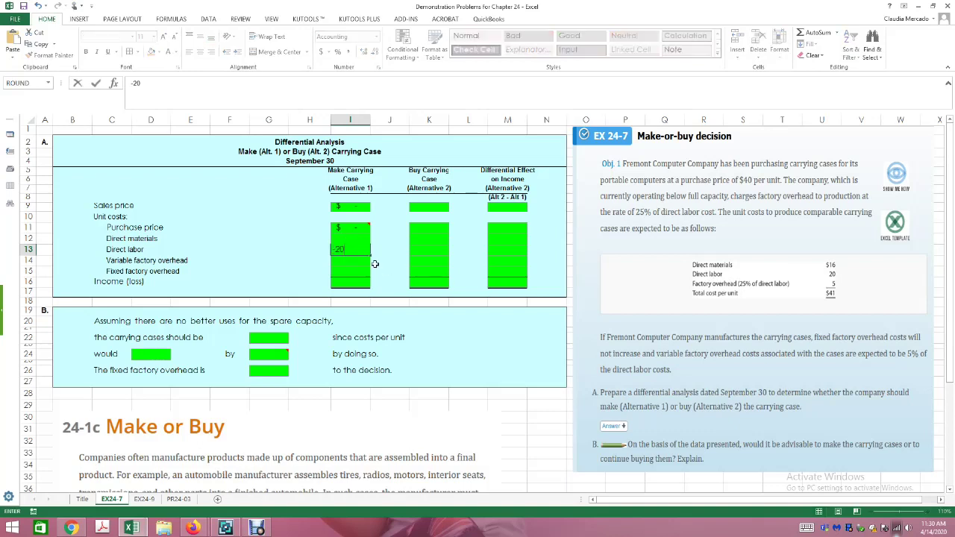
key(Return)
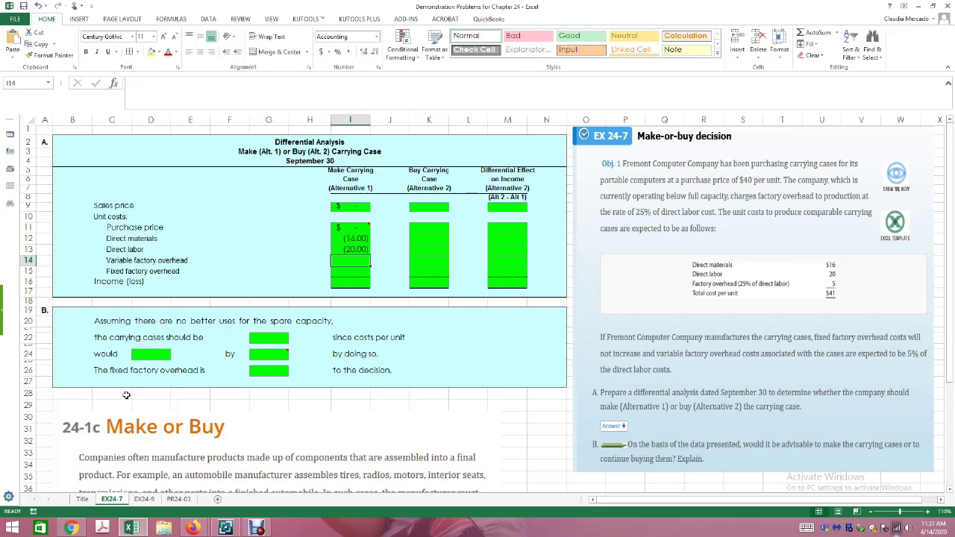
Step: Insert two blank rows at row 28, directly below the part B box
drag(22, 394, 40, 408)
right_click(88, 407)
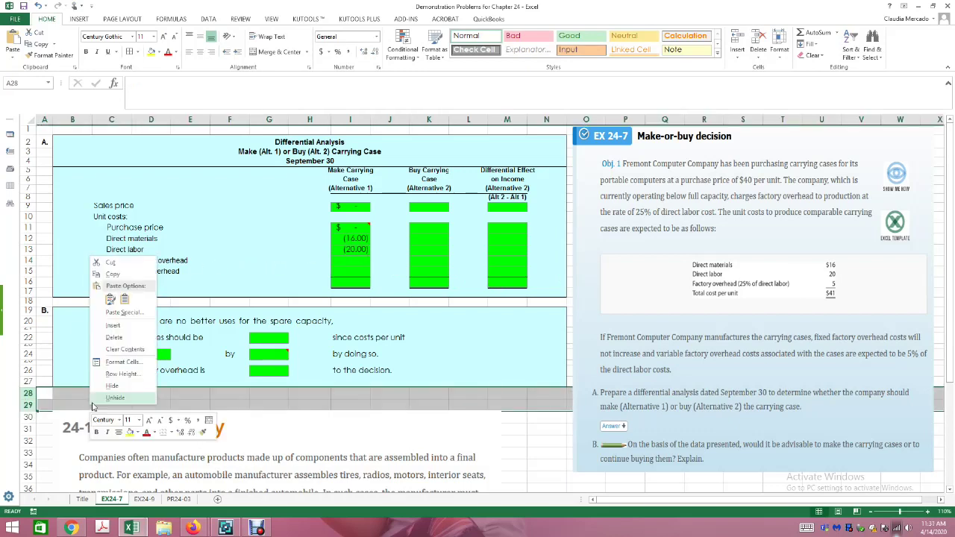
click(119, 340)
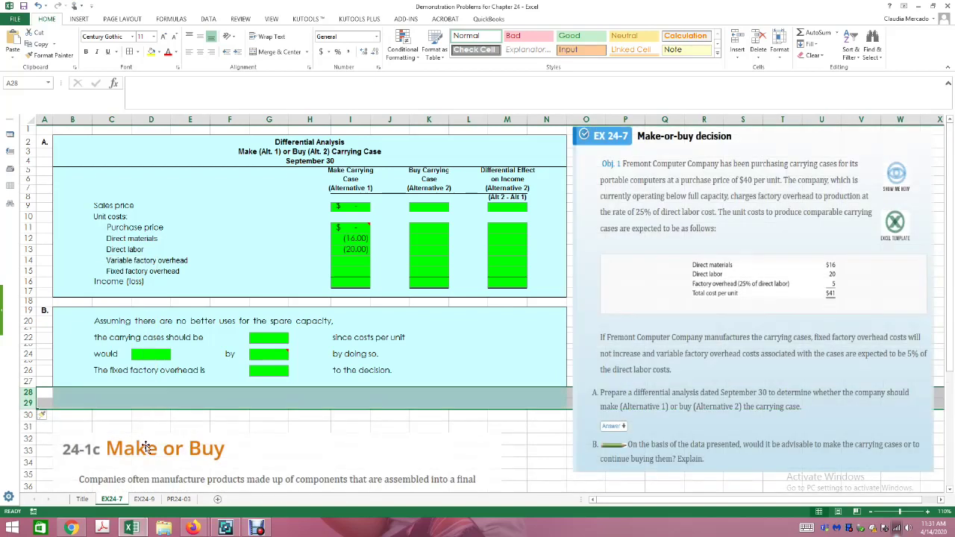
click(72, 395)
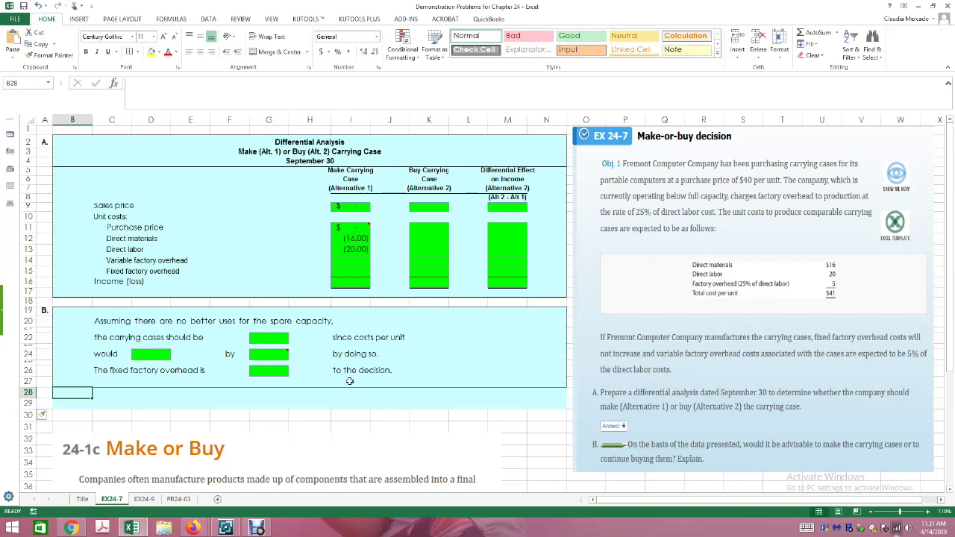
Step: Add a leading asterisk to the Variable factory overhead label in C14
click(214, 261)
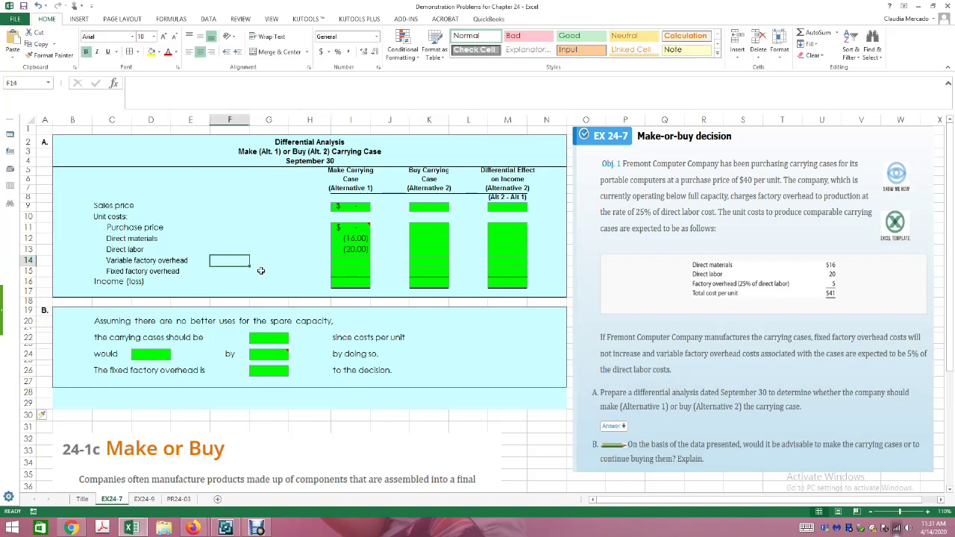
click(123, 263)
click(132, 84)
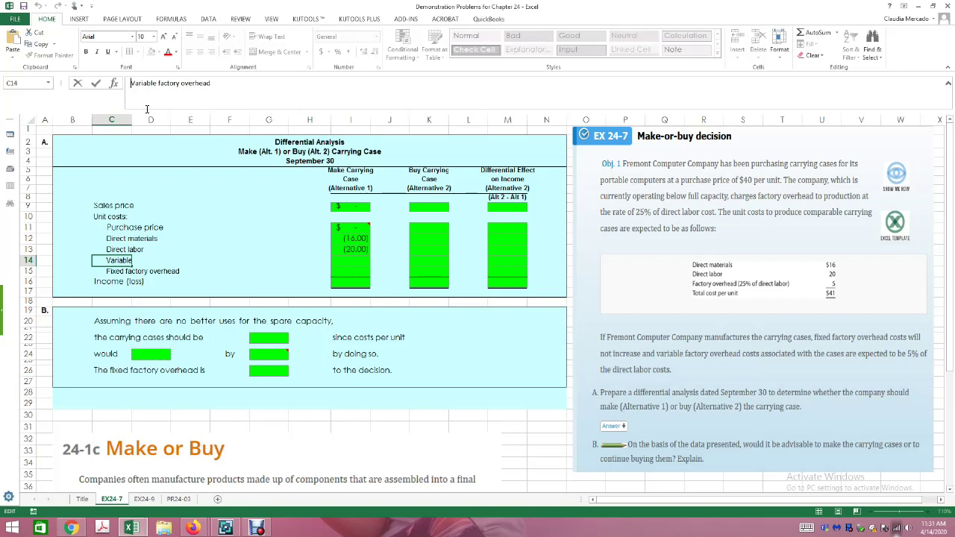
text(*)
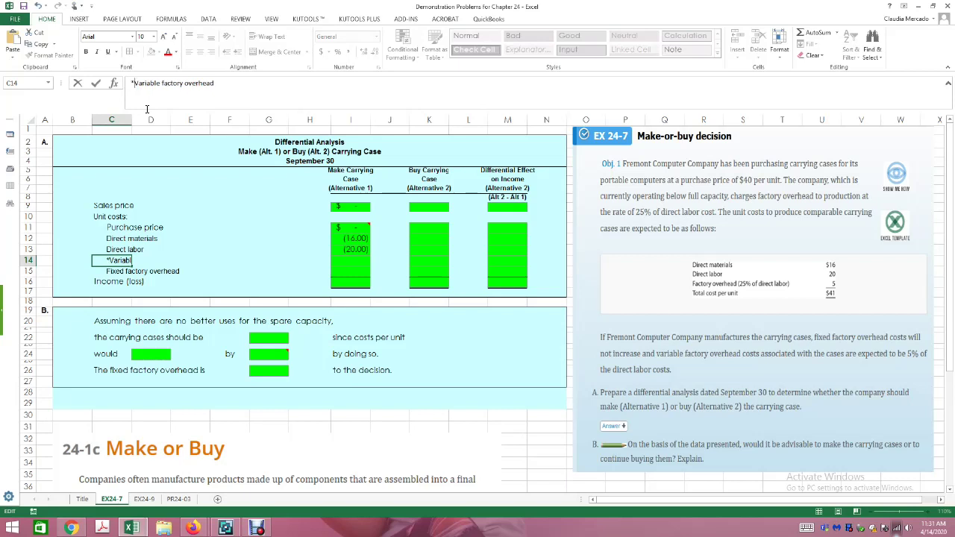
click(213, 371)
Step: Begin a footnote in C28 with the text "* $20 (Direct Labor) X 5% = $"
click(97, 395)
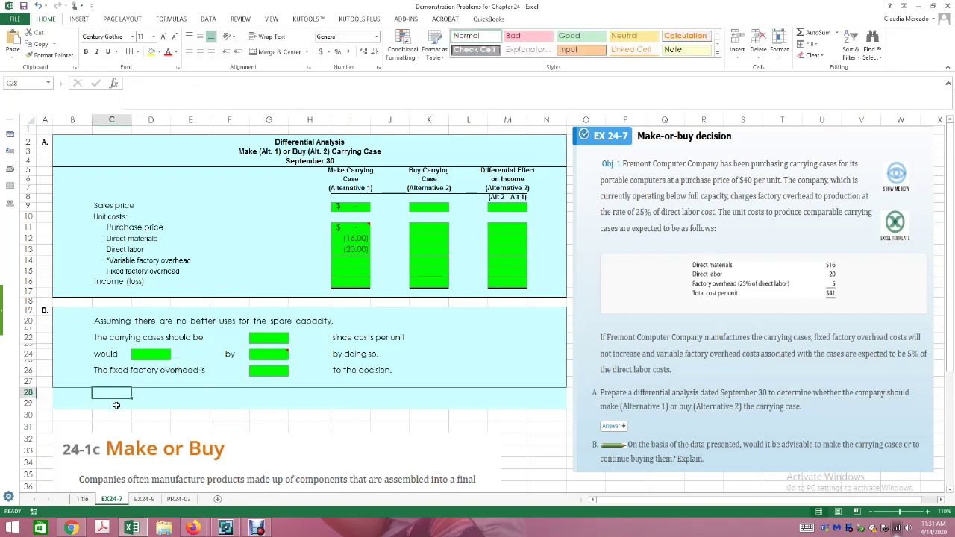
text(*)
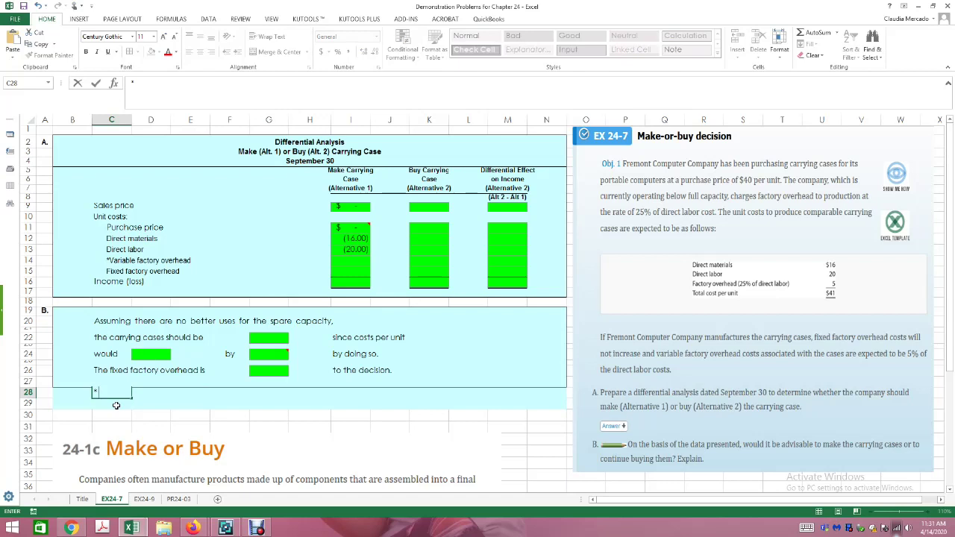
text( $20 (d)
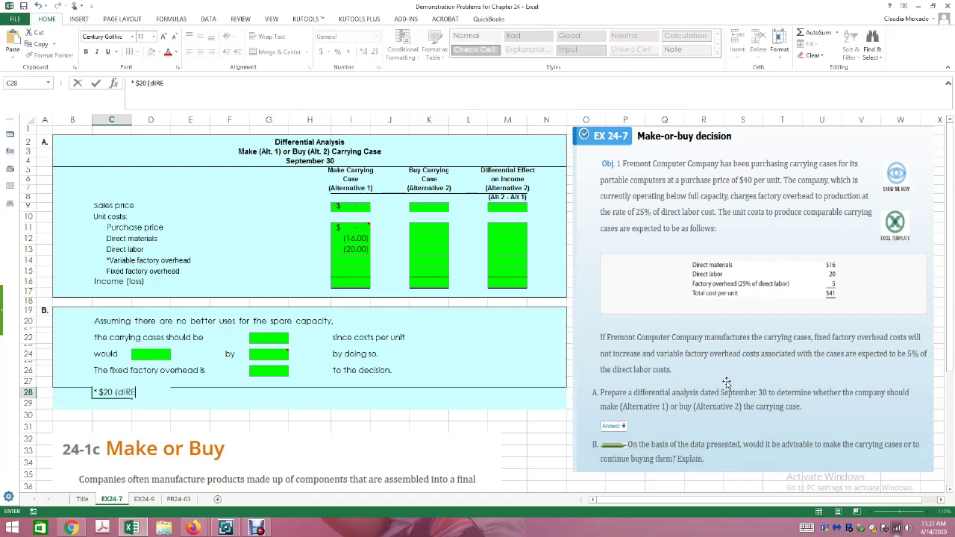
key(BackSpace)
text(Direct Labor) X)
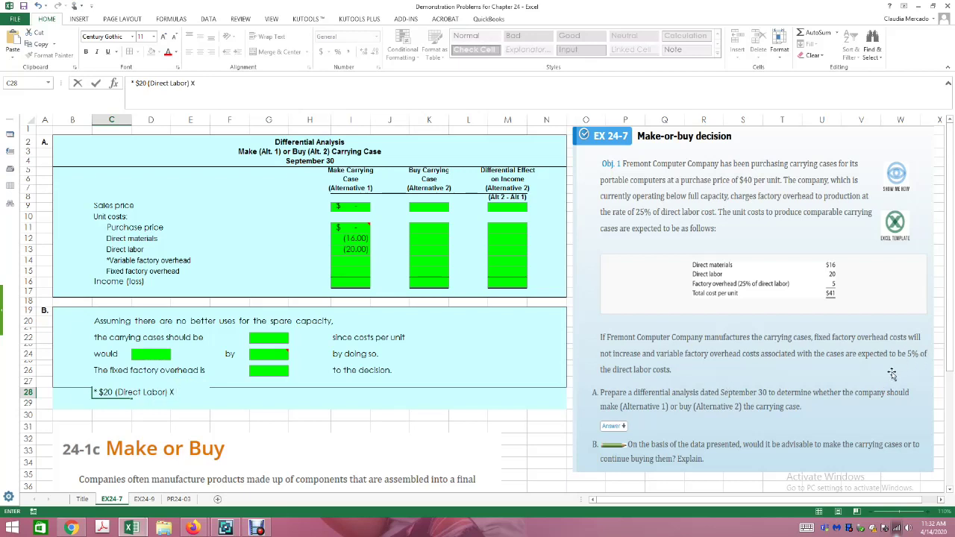
text(5% = $)
Step: Work out 5% of 20 in Calculator and complete the C28 footnote with the amount 1
click(12, 527)
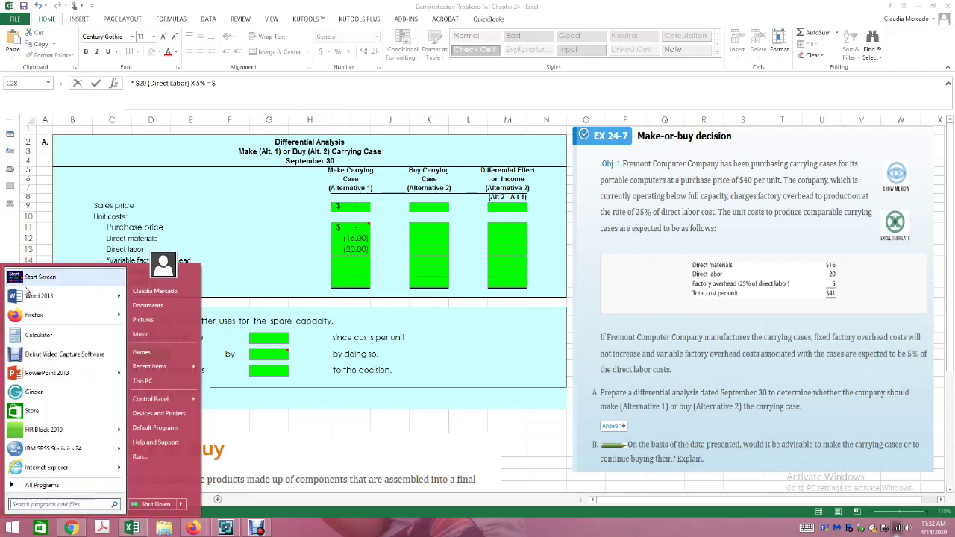
click(37, 334)
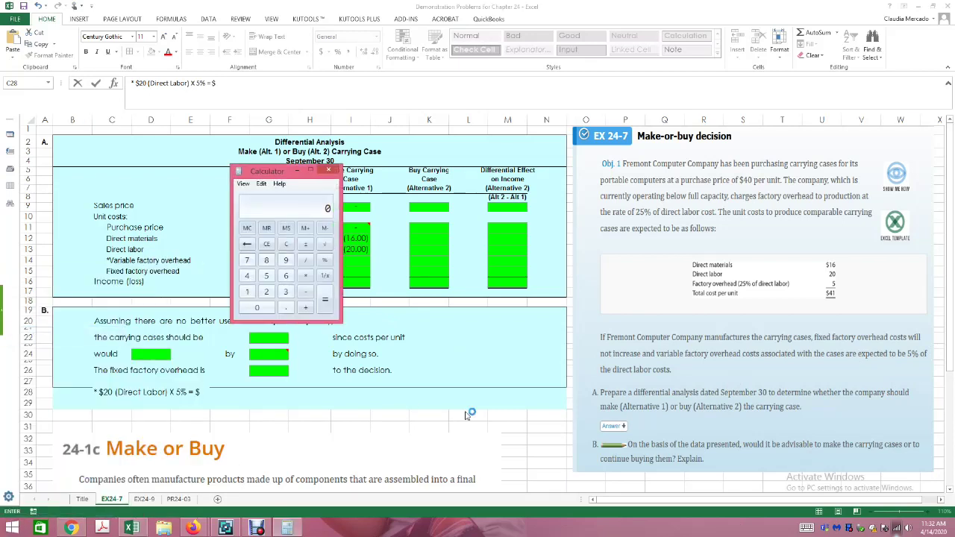
text(20*5)
click(324, 260)
click(325, 299)
click(203, 392)
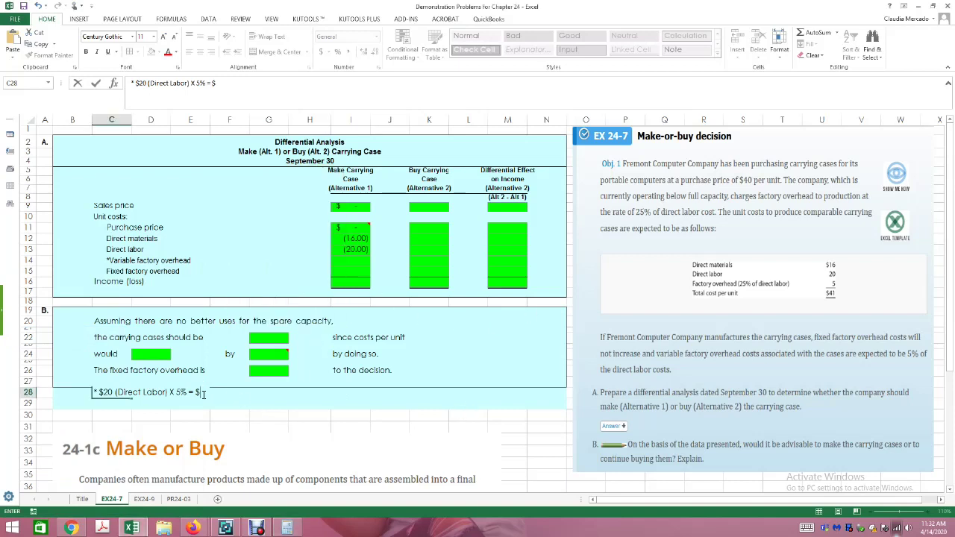
text(1)
key(Return)
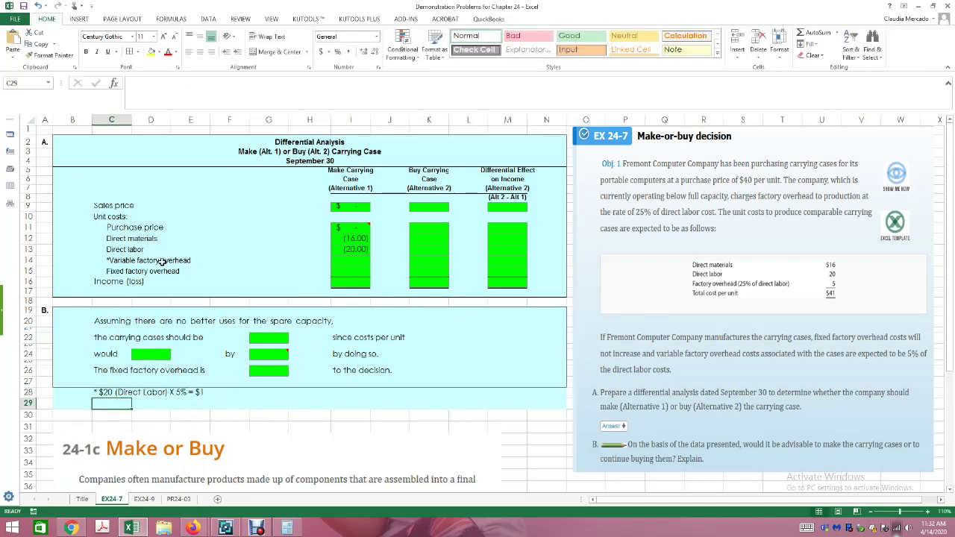
Step: Enter -1.00 as the make alternative's variable factory overhead
click(348, 257)
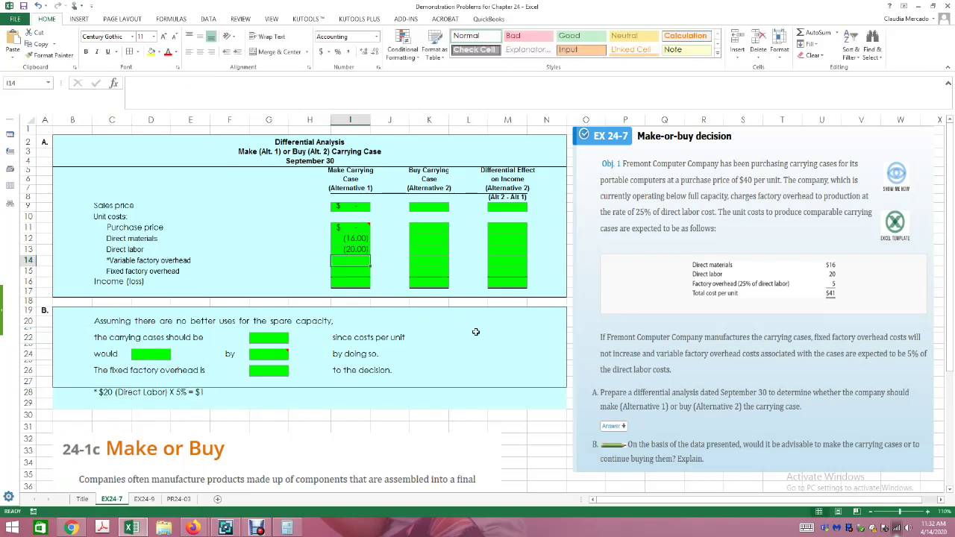
text(-1)
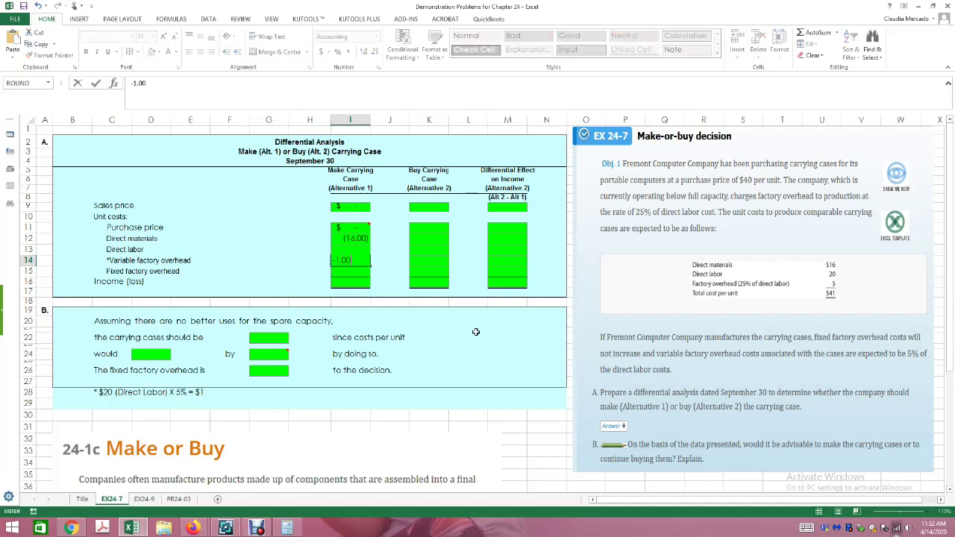
key(Return)
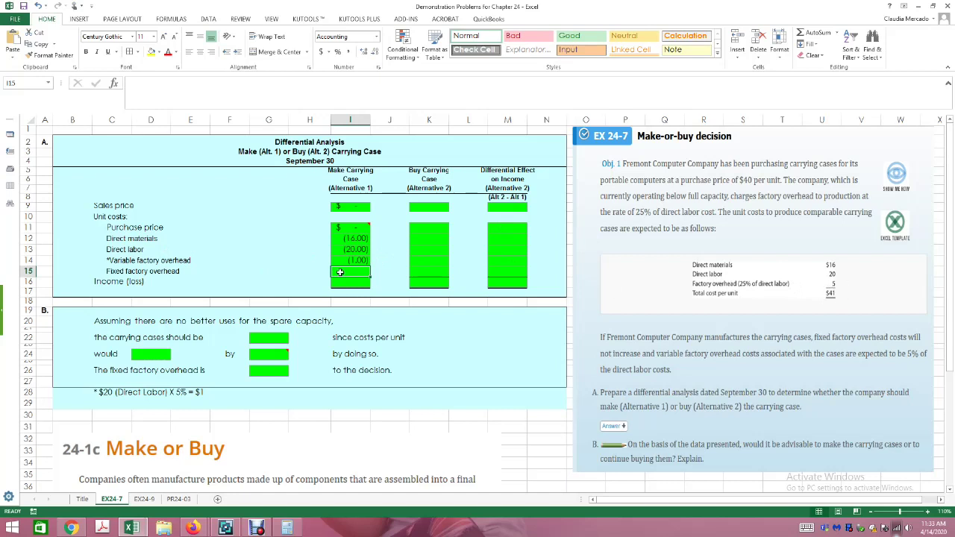
Step: Add two leading asterisks to the Fixed factory overhead label in C15
click(142, 270)
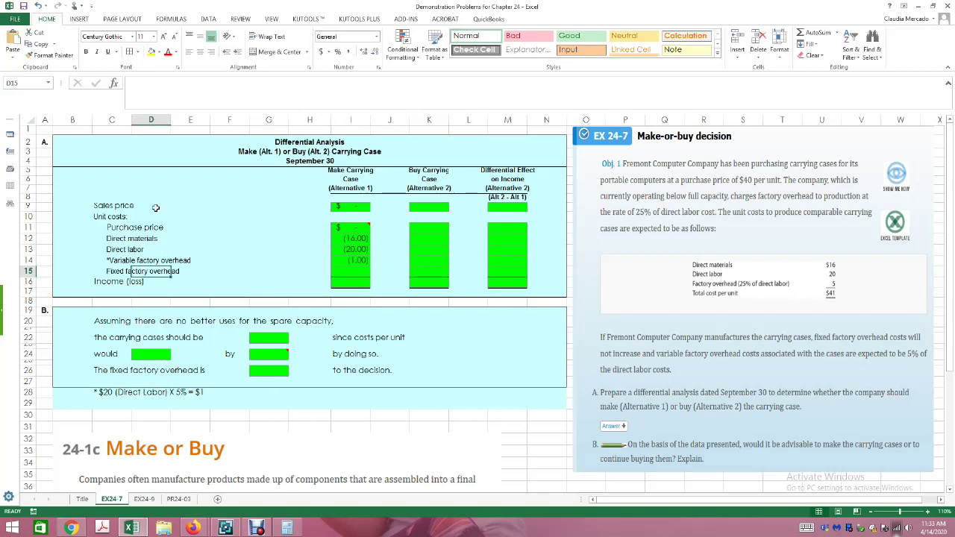
click(117, 271)
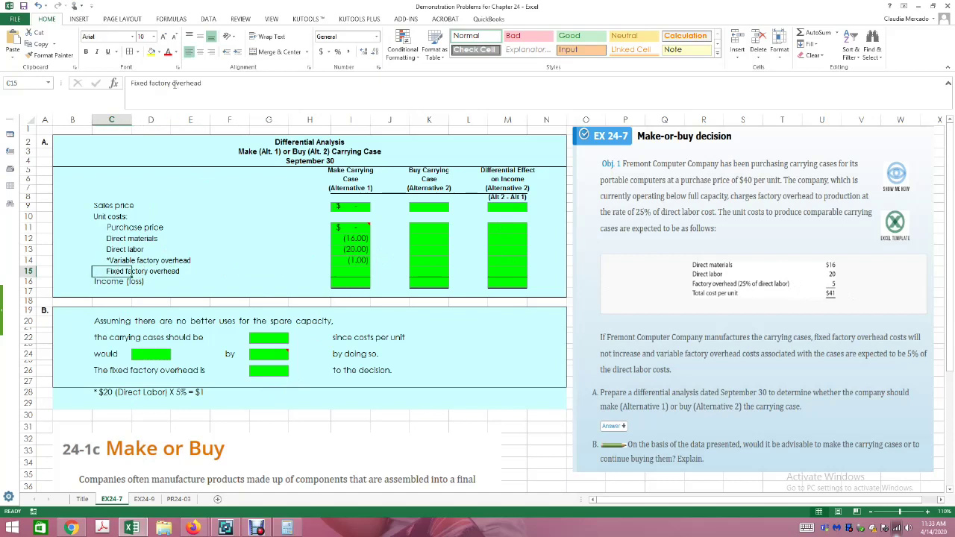
click(131, 83)
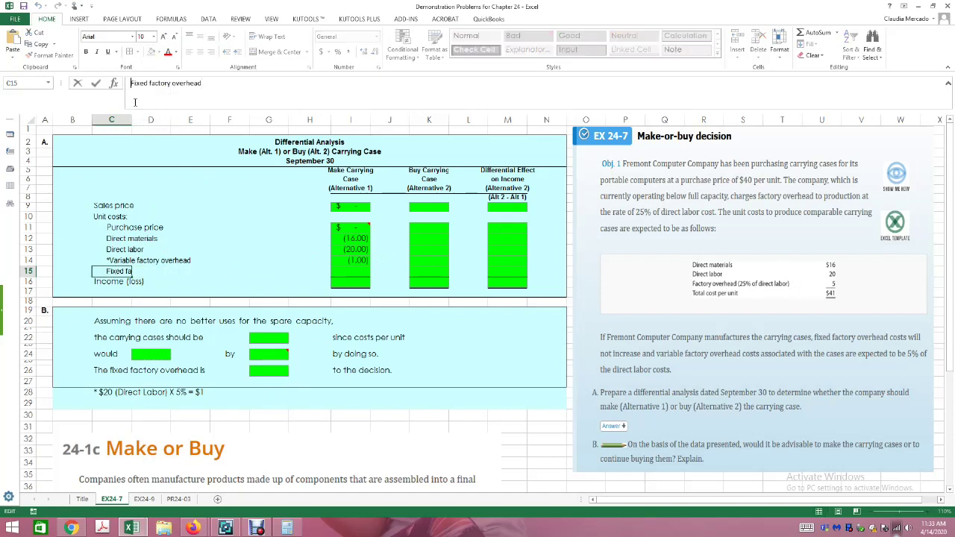
text(**)
key(Return)
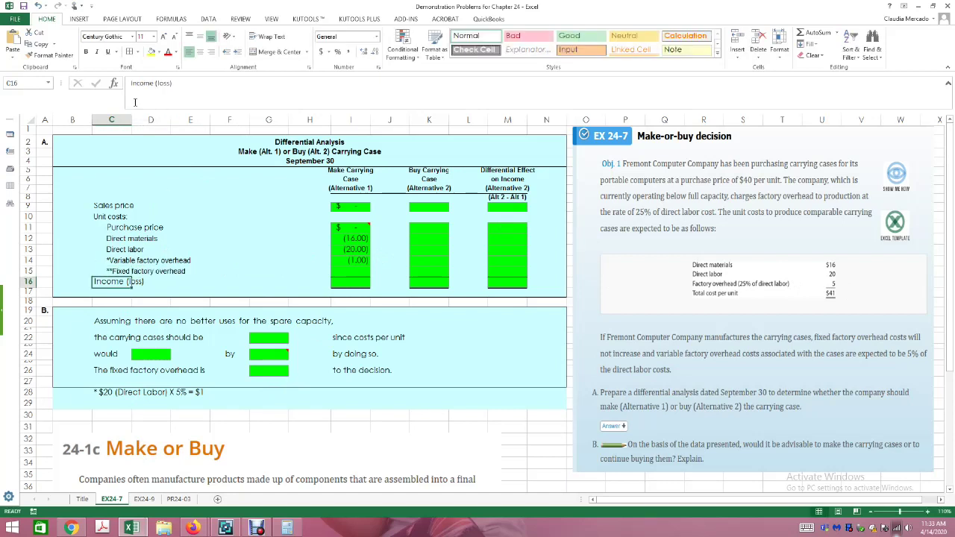
Step: Enter the footnote "**$5 (Factory OH) - $1 (Variable OH) = $4.00" in C29
click(113, 404)
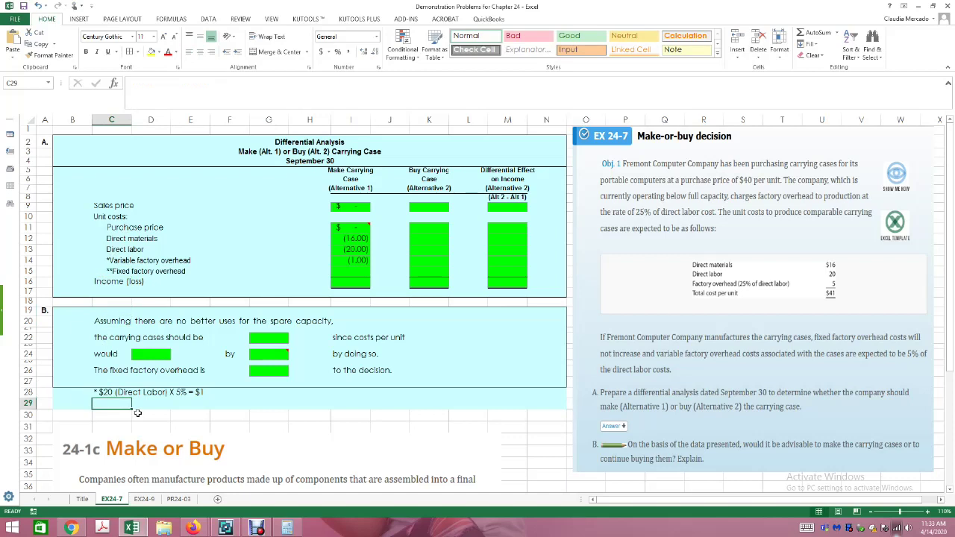
text(*)
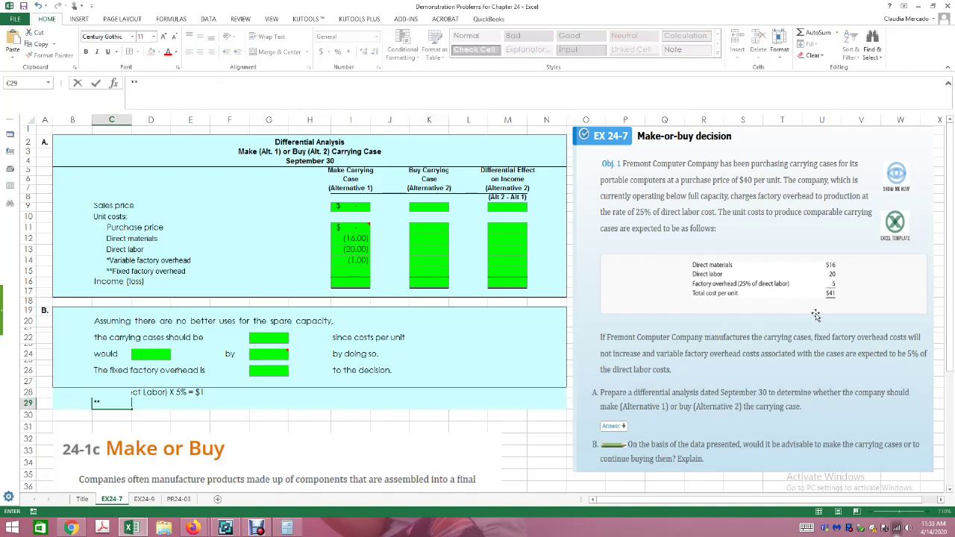
text($5 (Factory OH)
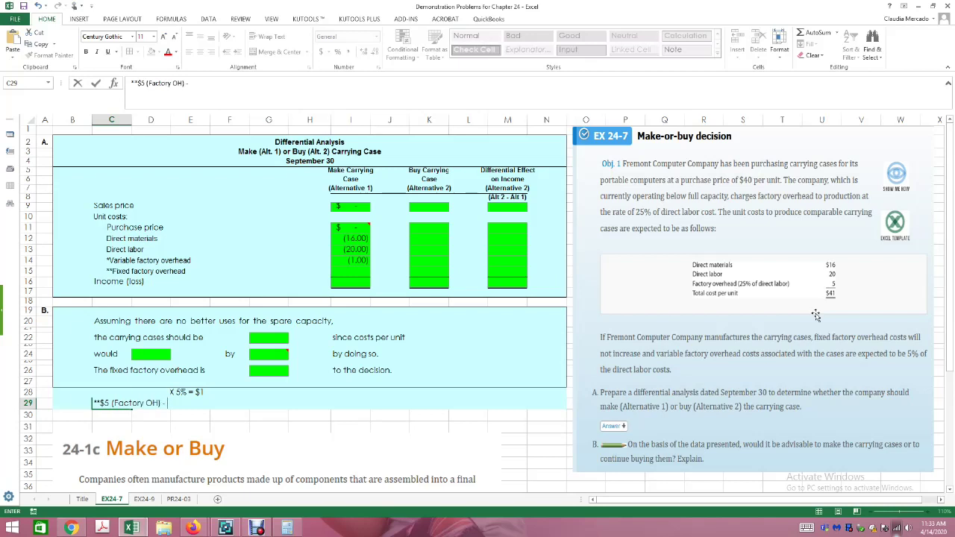
text() - $1 (Variable OH)
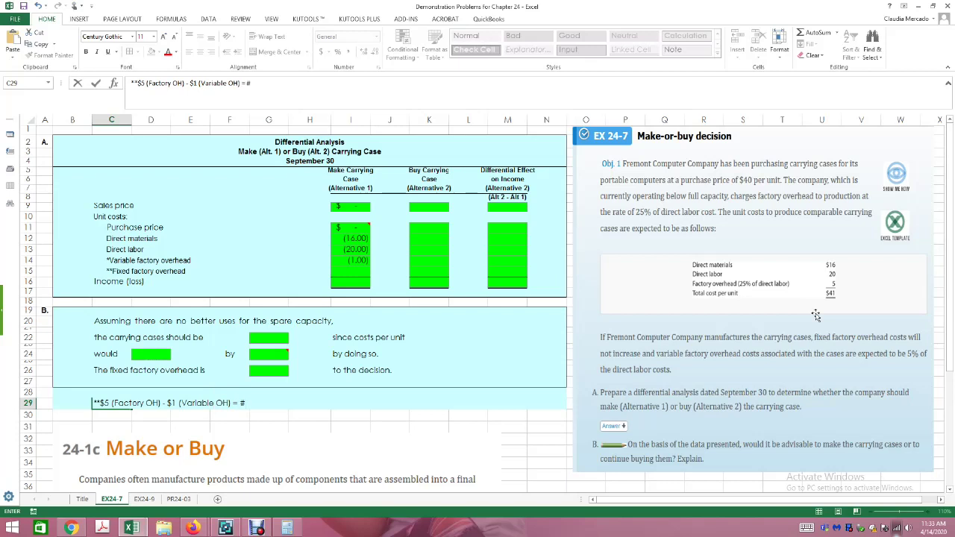
text() = $4.00)
key(Return)
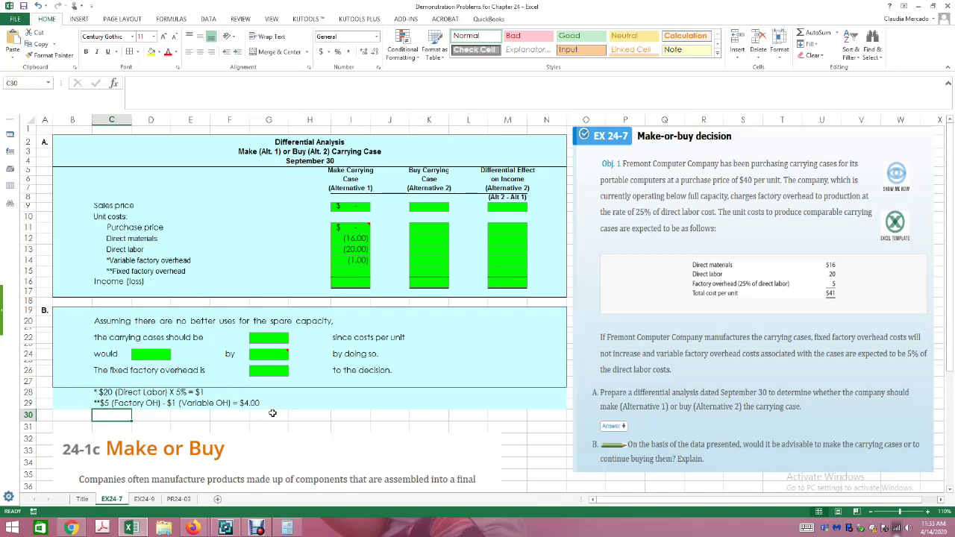
Step: Enter -4 as the make alternative's fixed factory overhead in I15
click(351, 273)
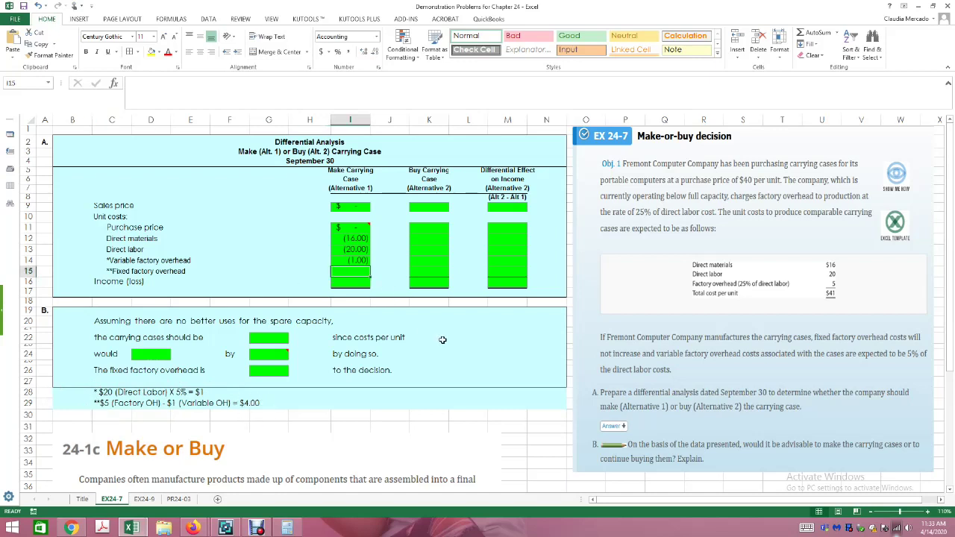
text(-4.)
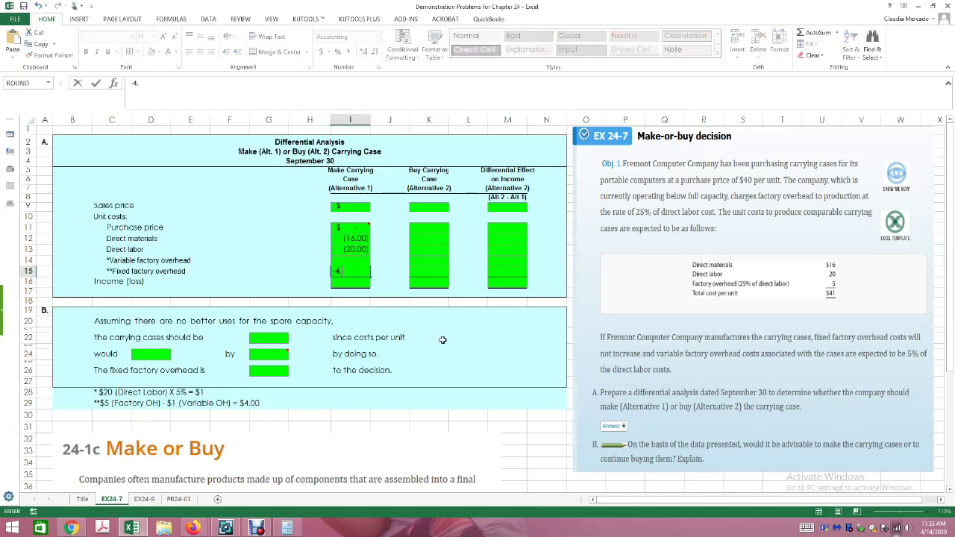
key(Return)
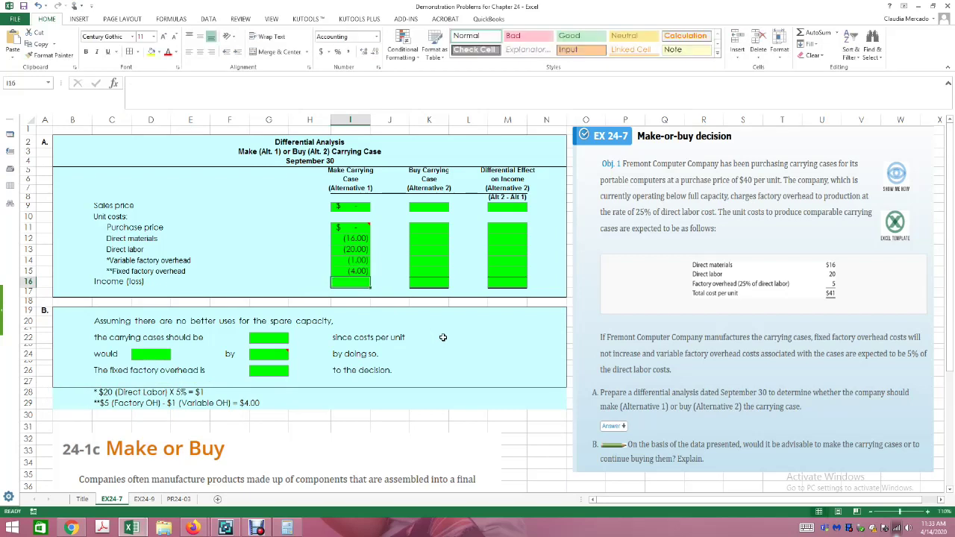
Step: Total the make alternative's unit costs in I16 with a SUM of I11:I15
text(=sum()
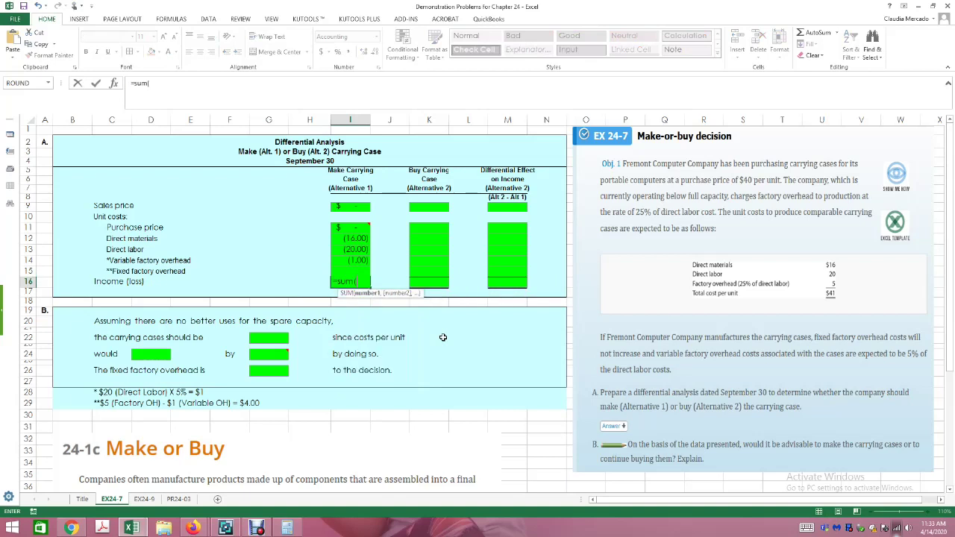
drag(351, 226, 368, 254)
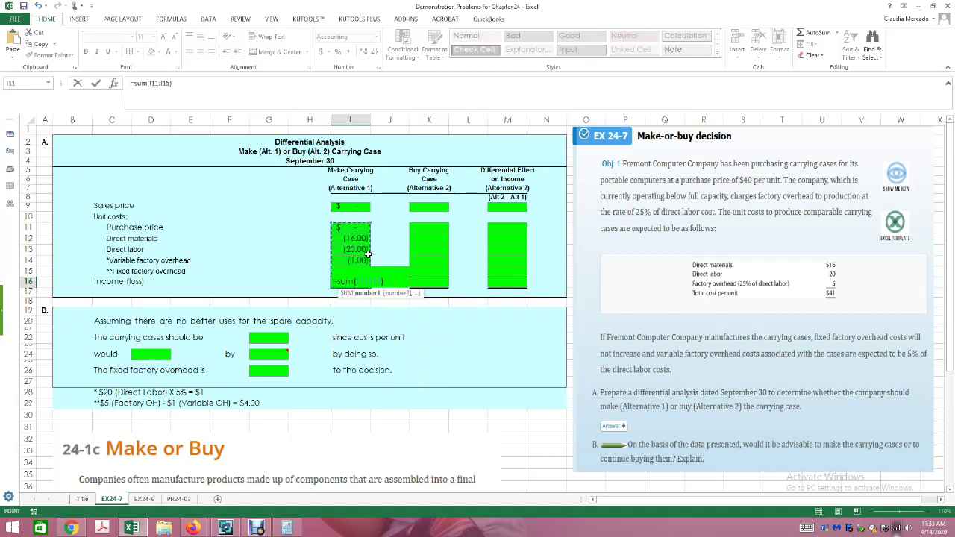
text())
key(Return)
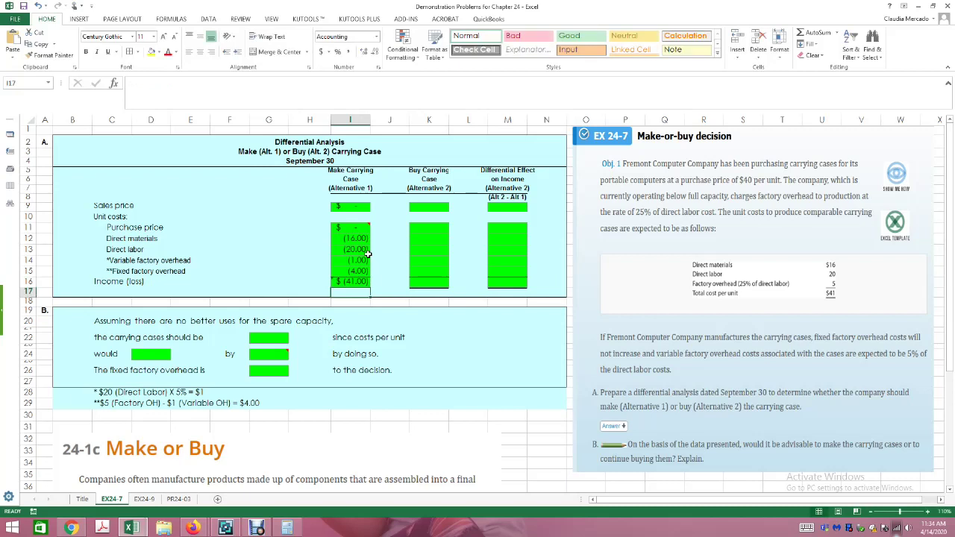
Step: Enter 0 as the buy alternative's sales price in K9 and -40 as its purchase price in K11
click(442, 207)
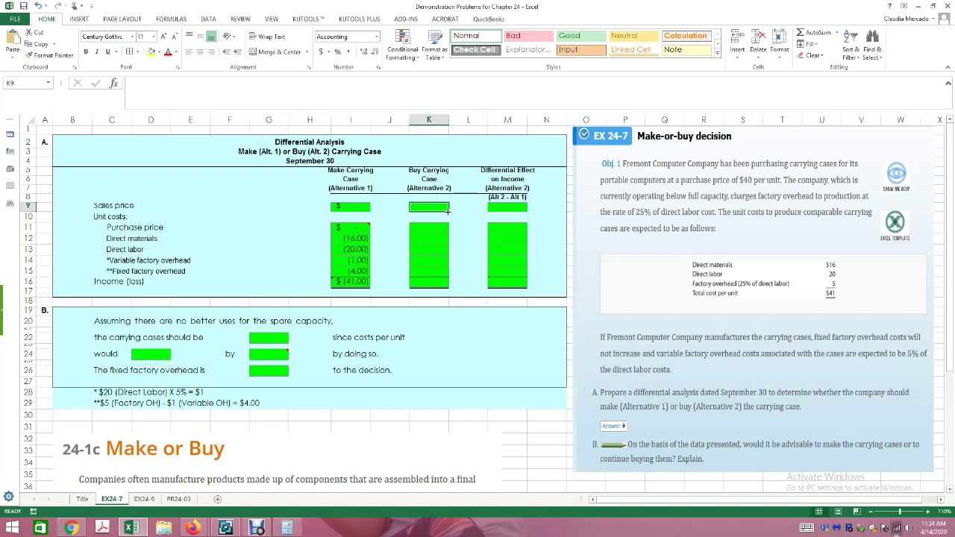
text(0)
key(Return)
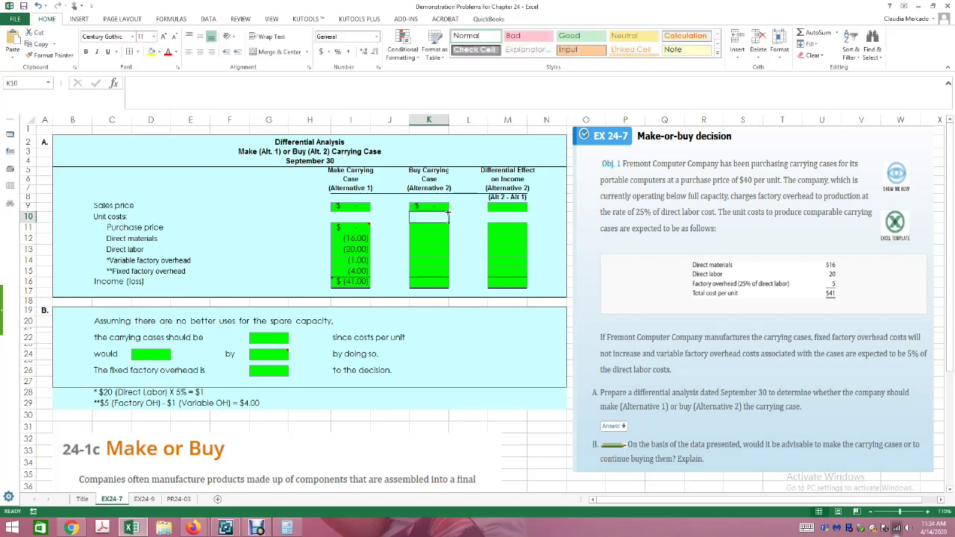
text(0)
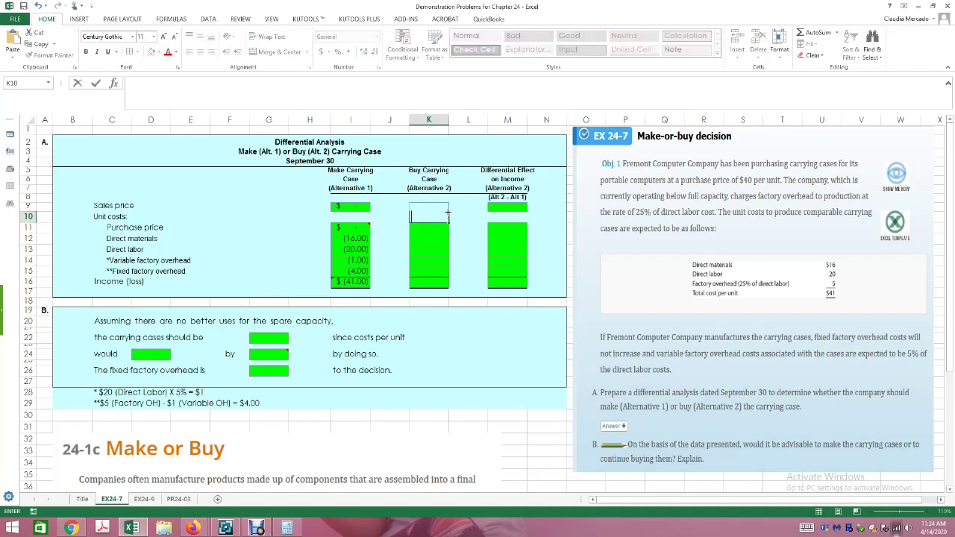
key(Return)
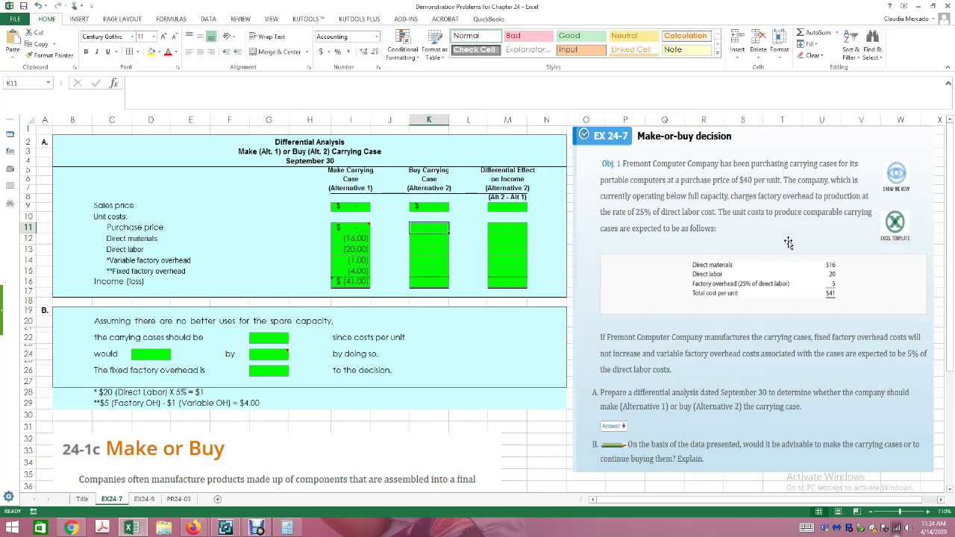
text(-40)
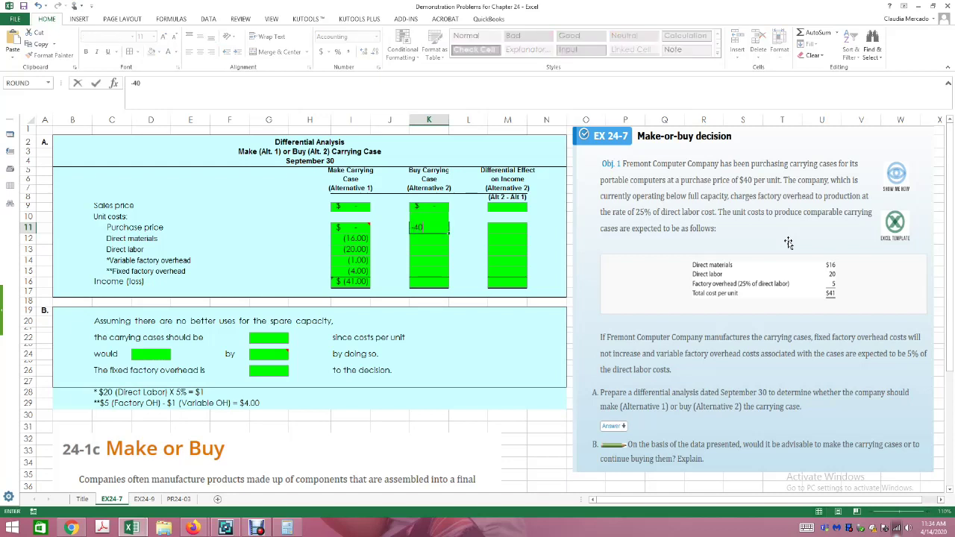
key(Return)
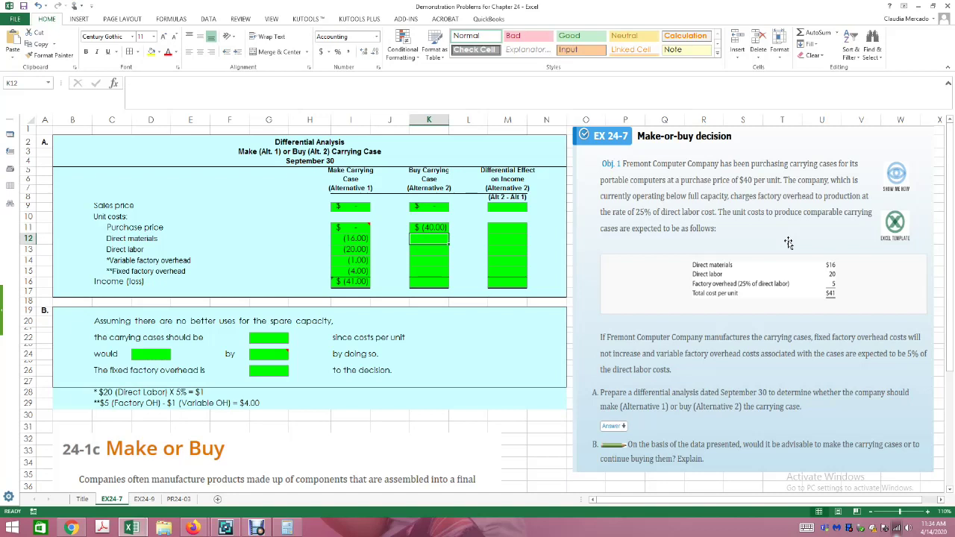
Step: Enter 0 for the buy alternative's direct materials, direct labor and variable factory overhead in K12 to K14
text(0)
key(Return)
text(0)
key(Return)
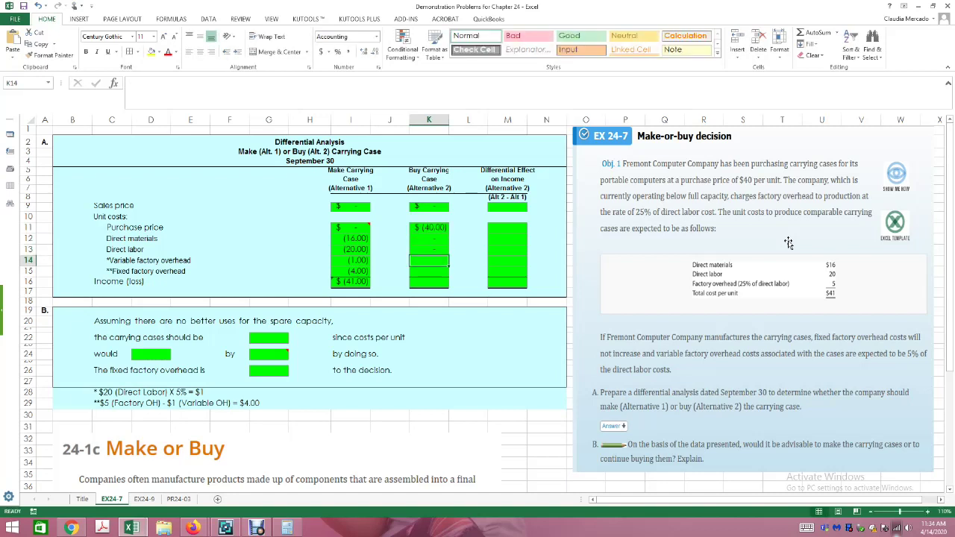
text(0)
key(Return)
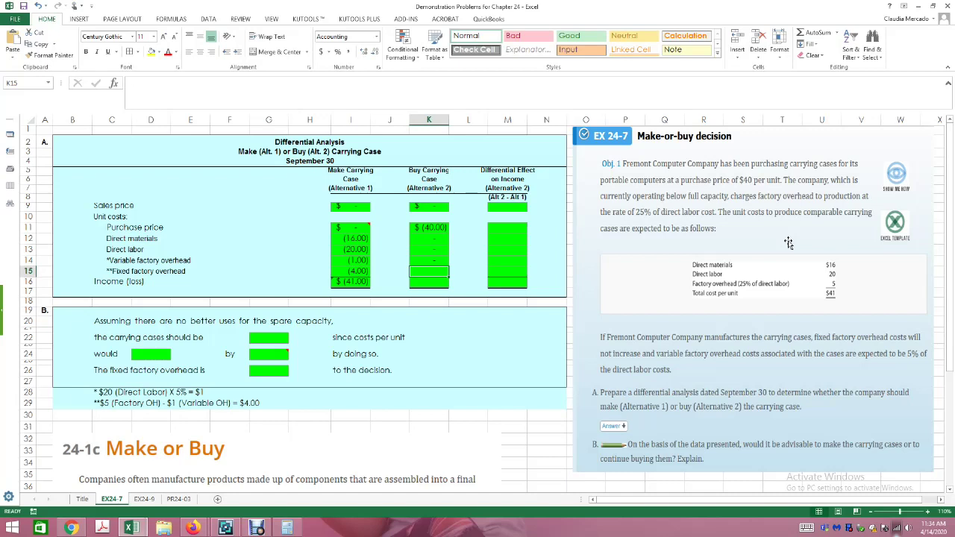
Step: Enter -4 as the buy alternative's fixed factory overhead in K15
text(4.00)
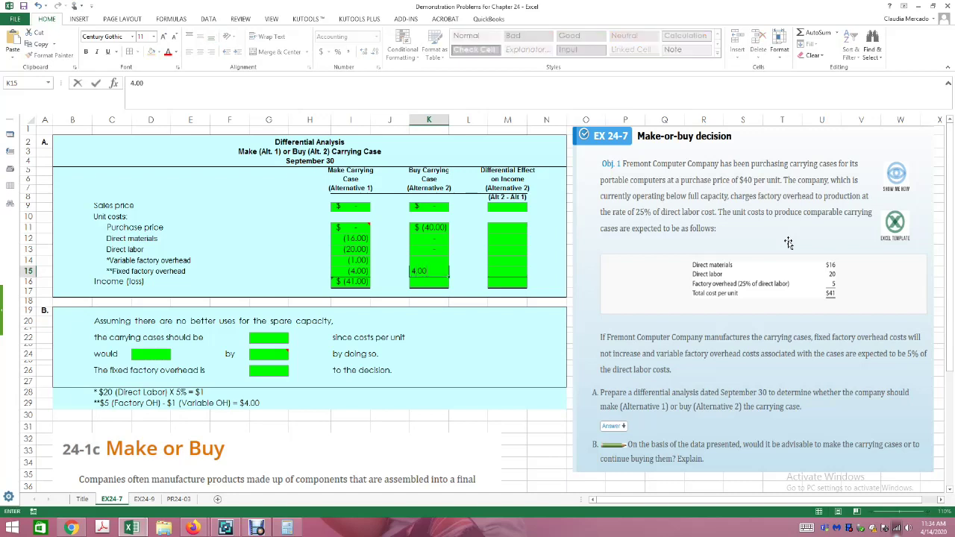
key(BackSpace)
key(BackSpace)
key(BackSpace)
key(BackSpace)
text(-4)
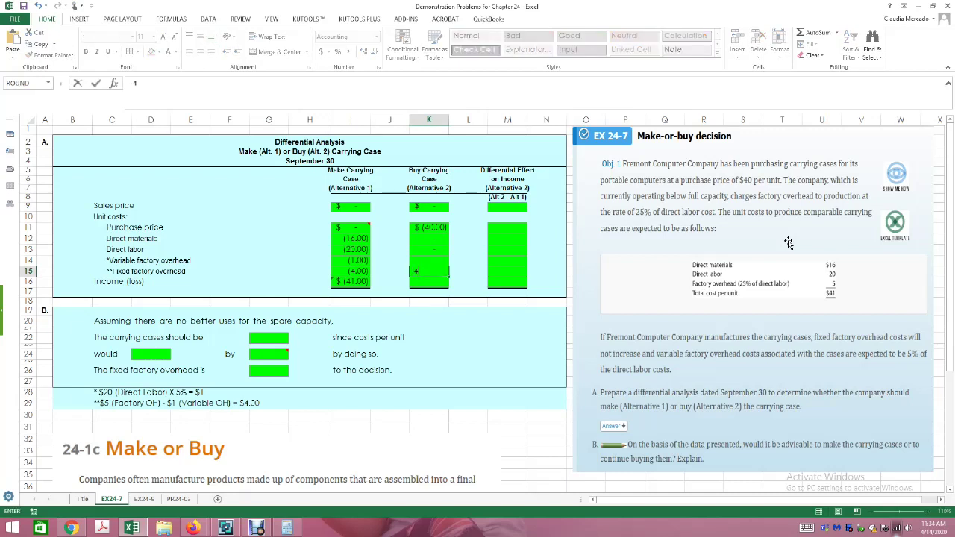
key(Return)
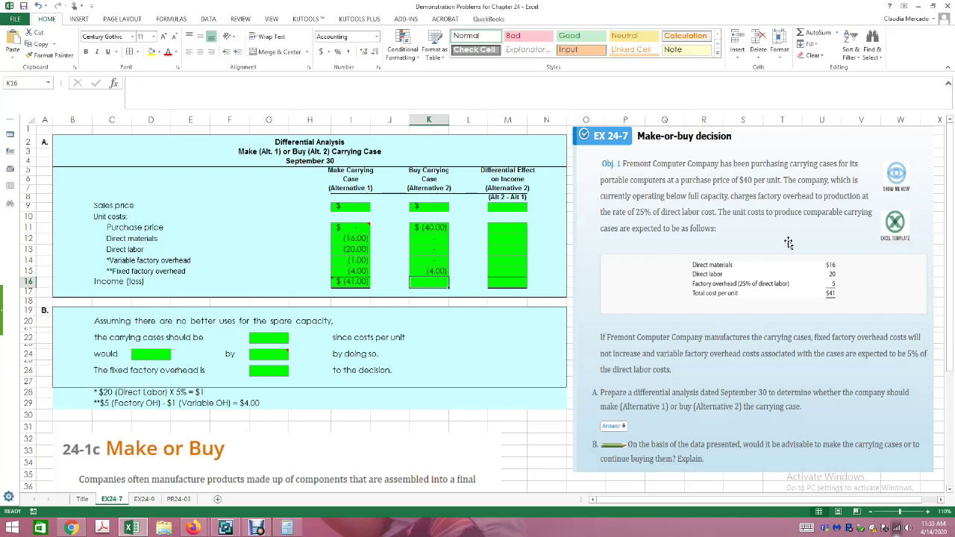
Step: Total the buy alternative's unit costs in K16 with a SUM of K11:K15
text(=sum()
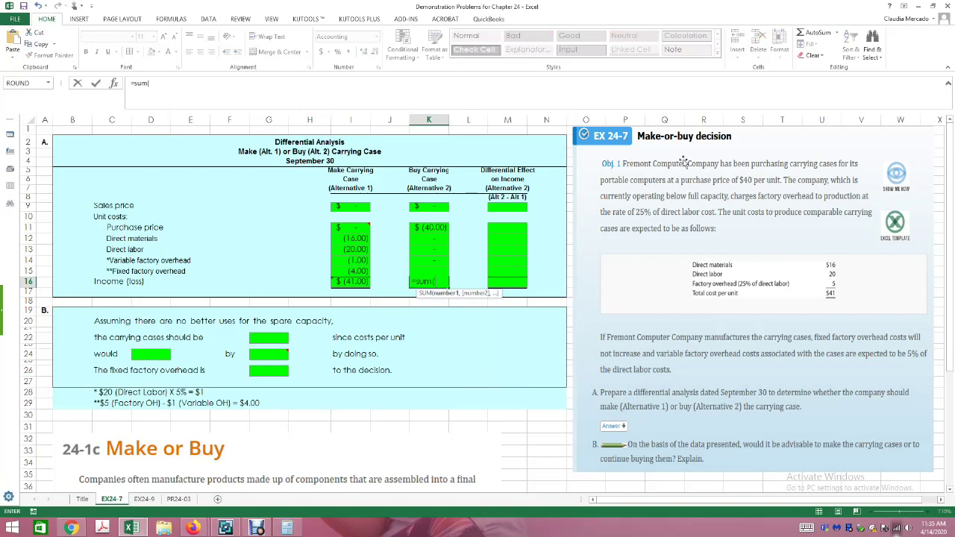
drag(416, 228, 436, 273)
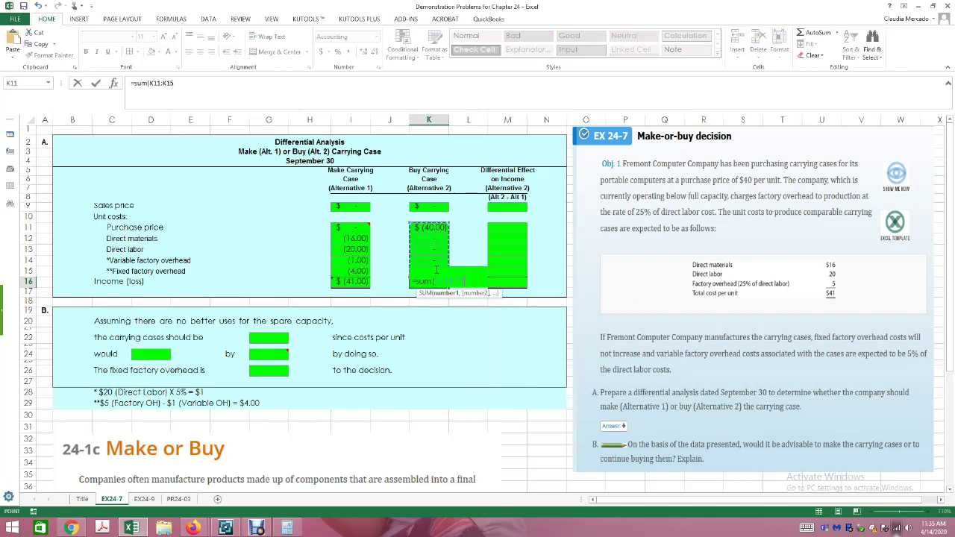
text())
key(Return)
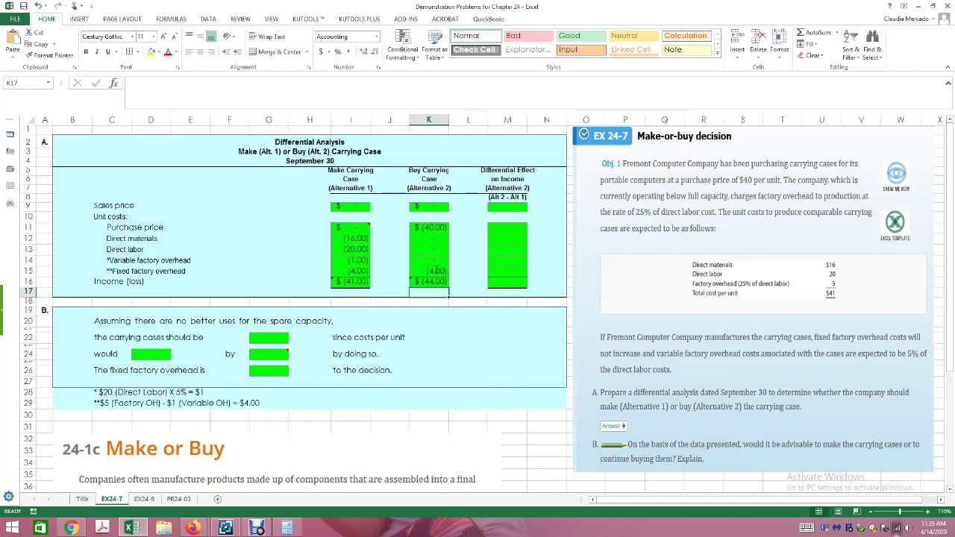
Step: Calculate the sales price differential effect in M9 with the formula =K9-I9
click(502, 209)
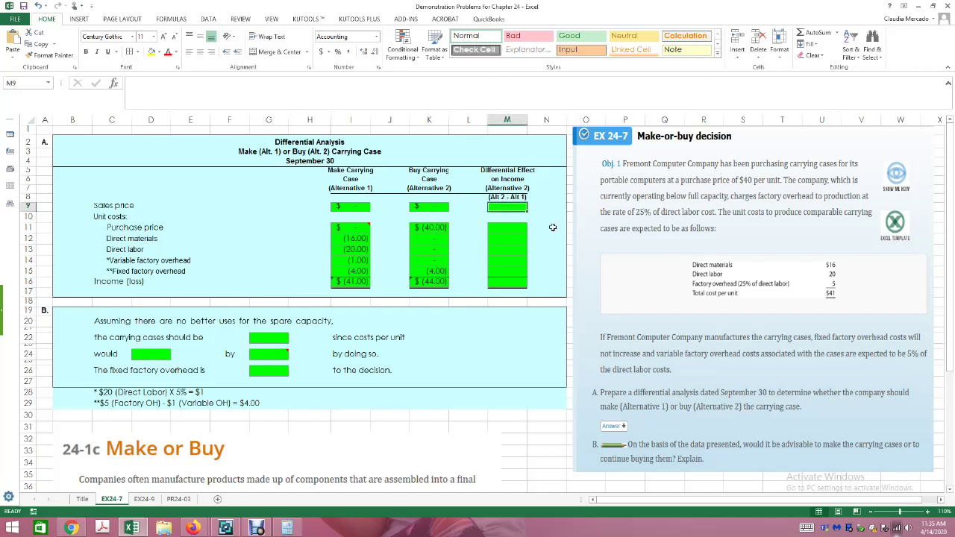
text(=)
click(444, 206)
text(-)
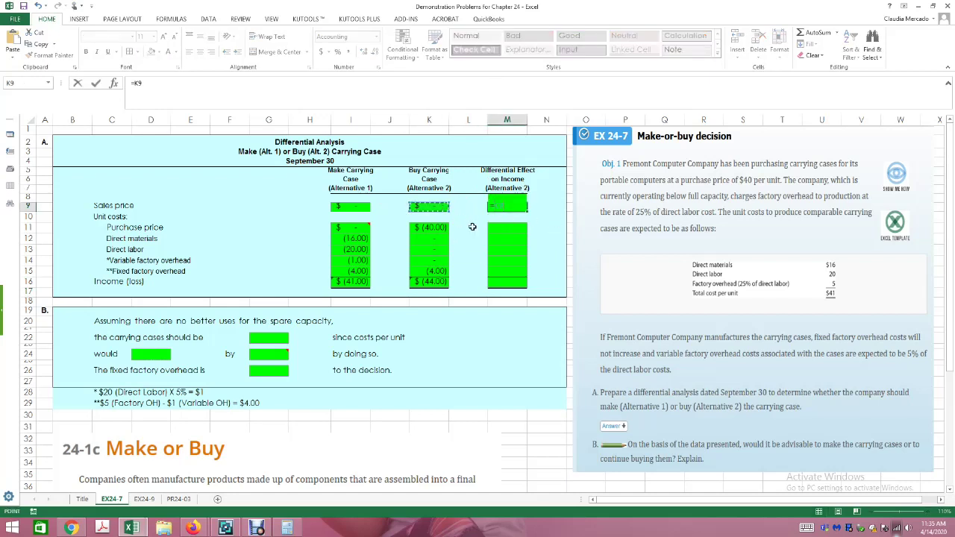
click(341, 207)
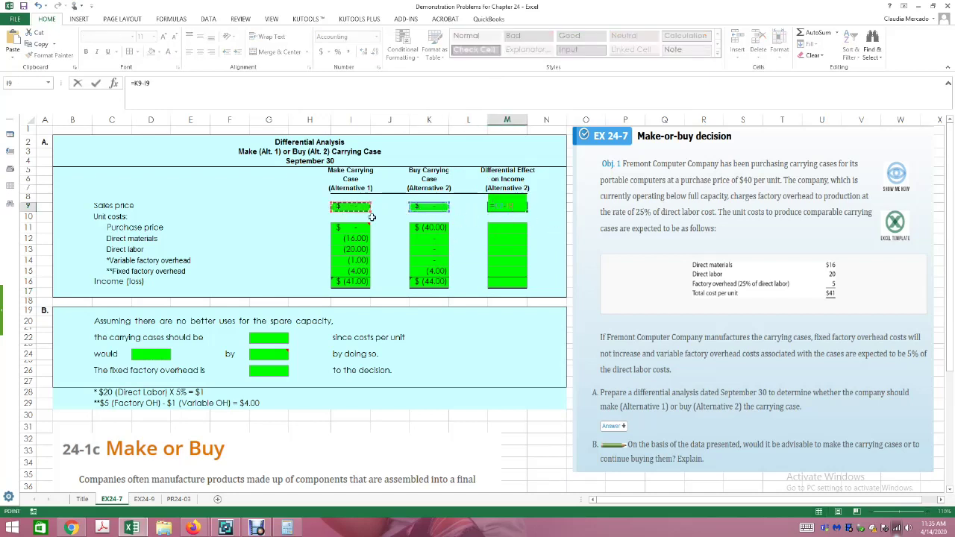
key(Return)
Step: Calculate the purchase price differential in M11 as =K11-I11 and fill the formula down through M16
click(503, 228)
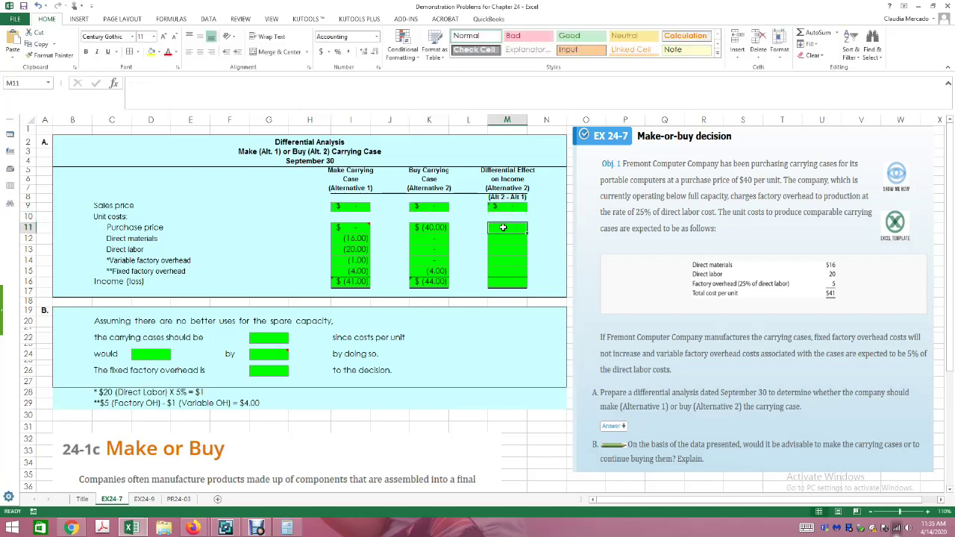
text(=)
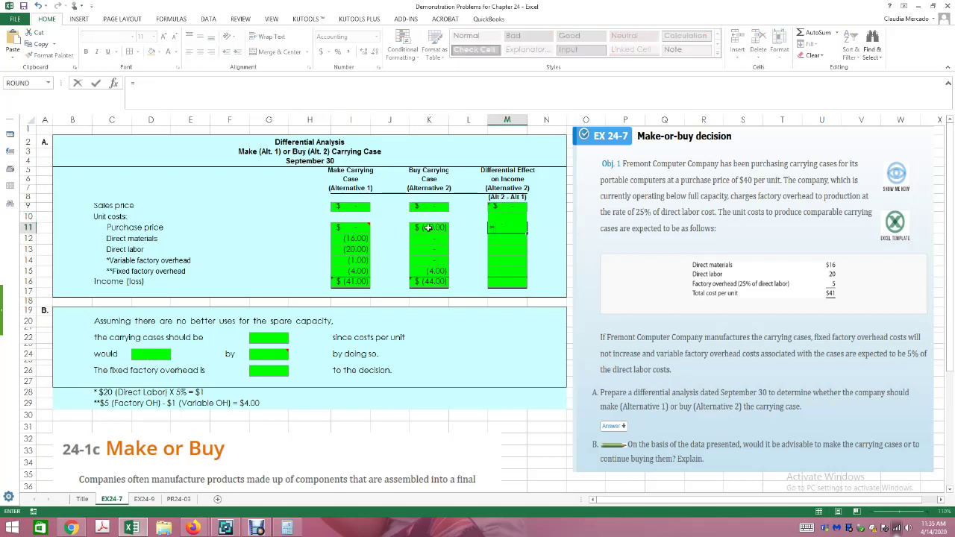
click(432, 228)
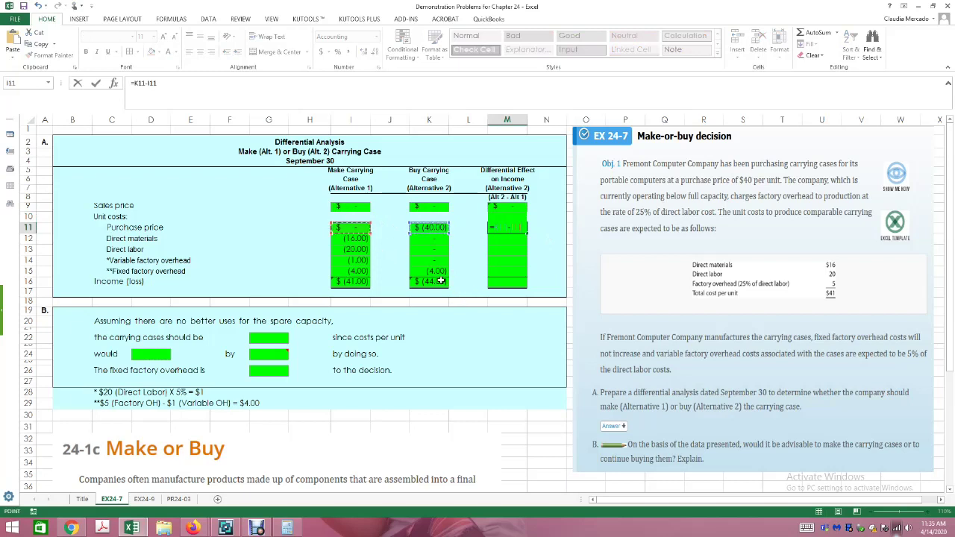
key(Return)
click(515, 228)
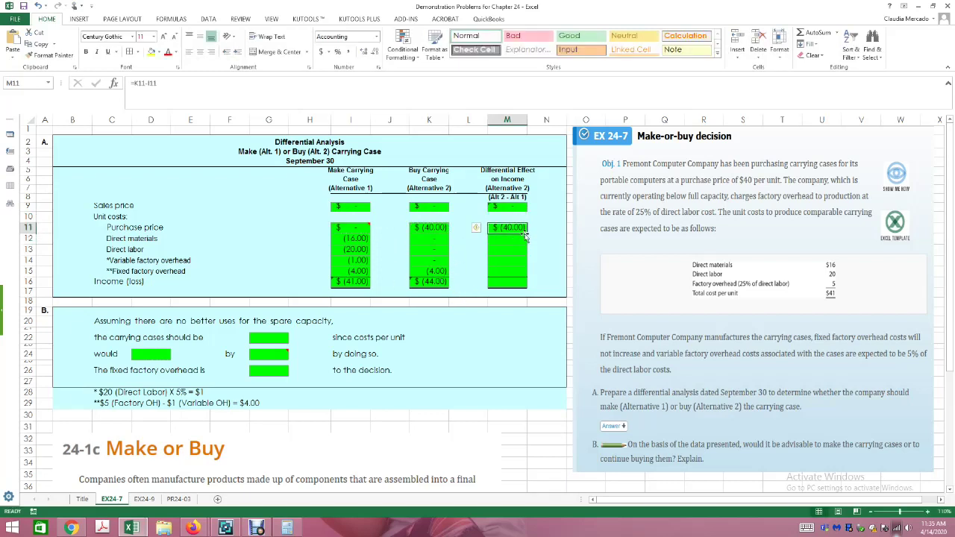
drag(524, 234, 524, 286)
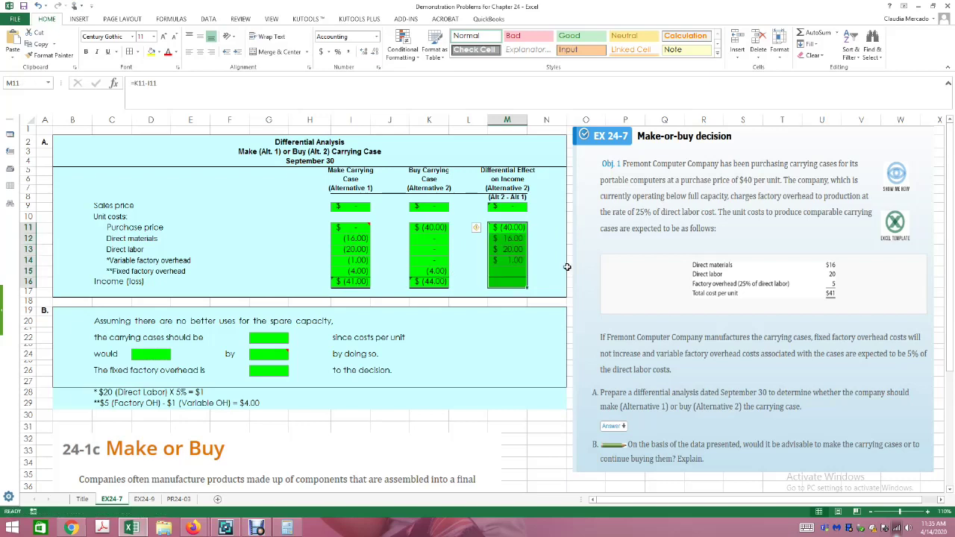
click(559, 259)
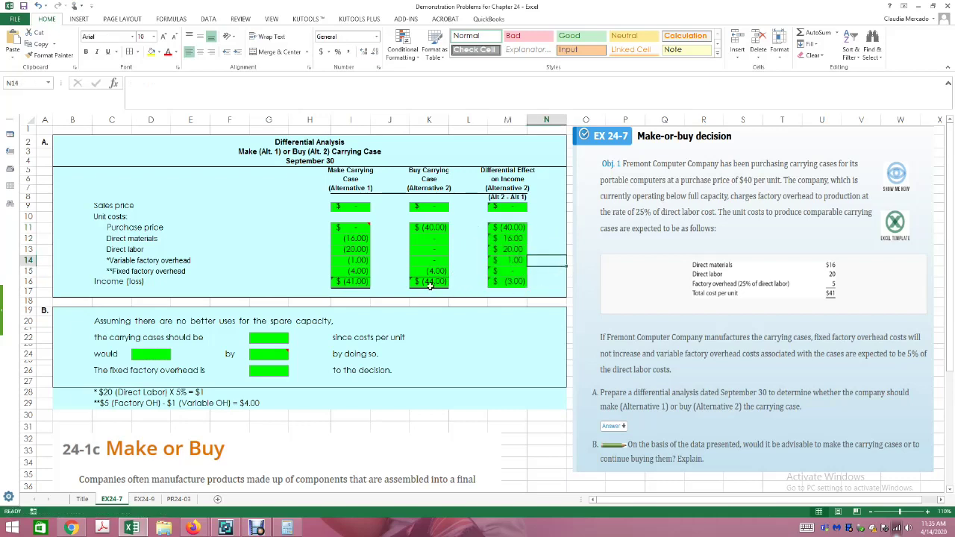
Step: Copy the formatting of the buy alternative's income total in K16 onto the differential effect total in M16
click(431, 283)
click(49, 55)
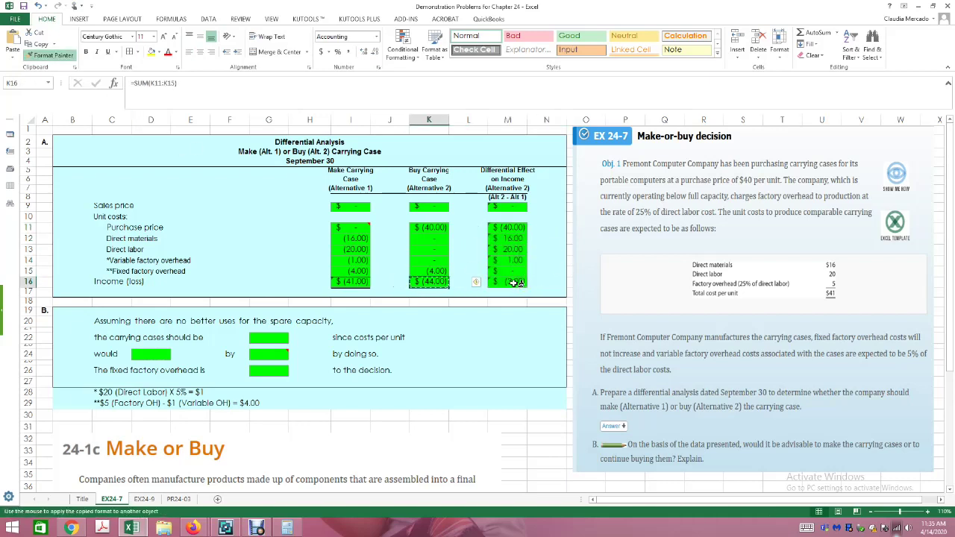
click(507, 281)
click(552, 264)
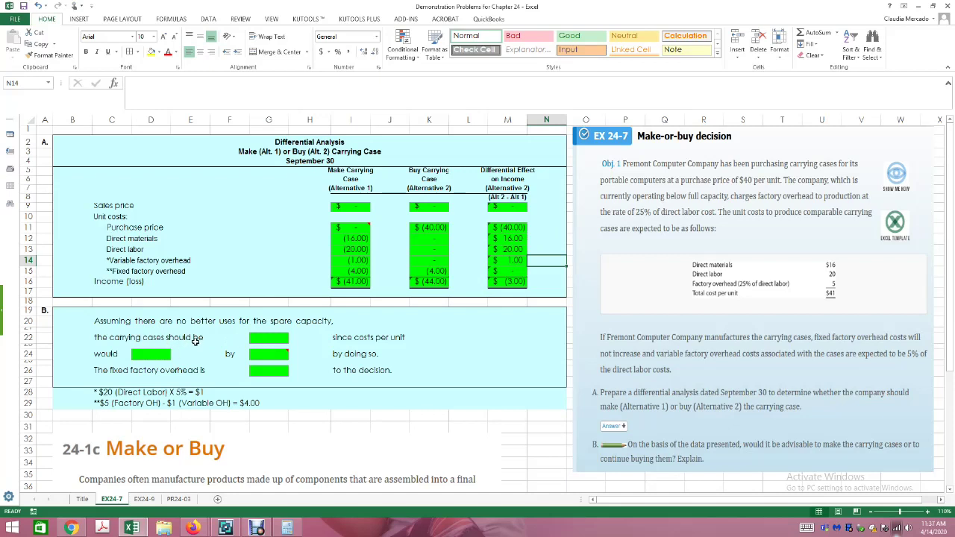
Step: In part B, choose "manufactured" for the carrying cases in G22 and "decrease" for the costs per unit in D24
click(271, 339)
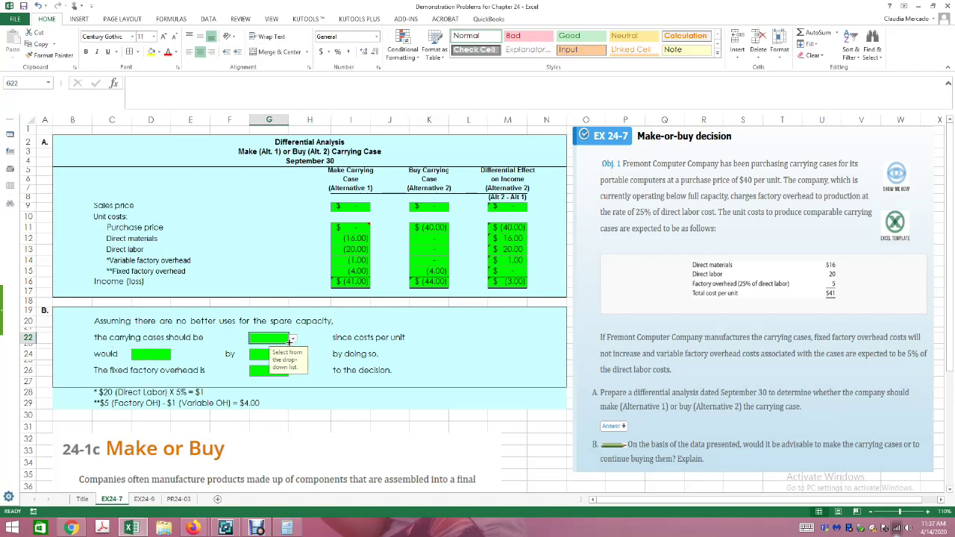
click(294, 340)
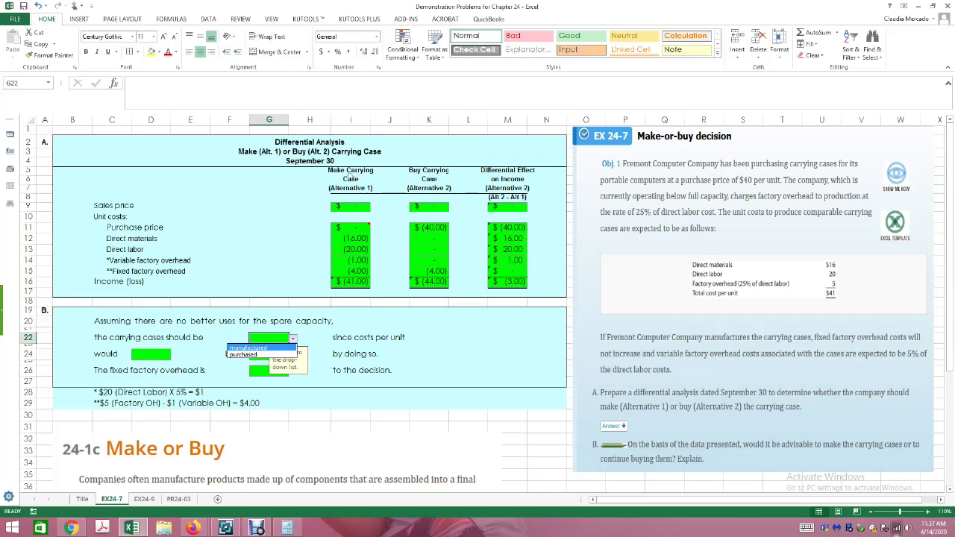
click(252, 348)
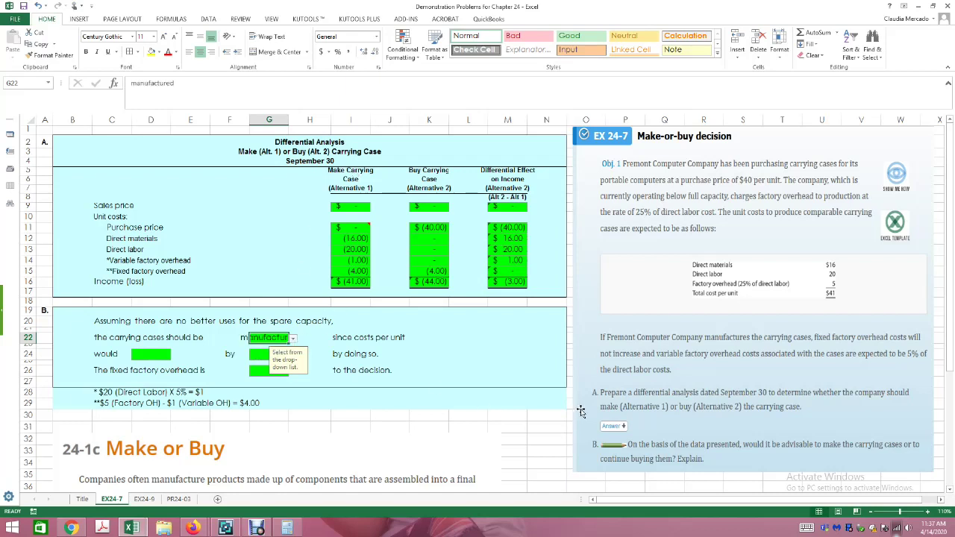
click(505, 361)
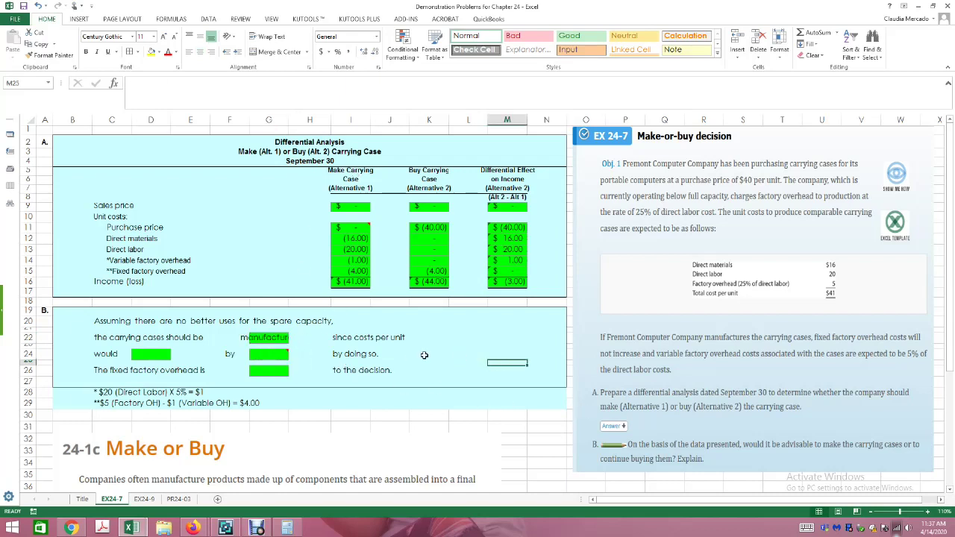
click(148, 354)
click(173, 355)
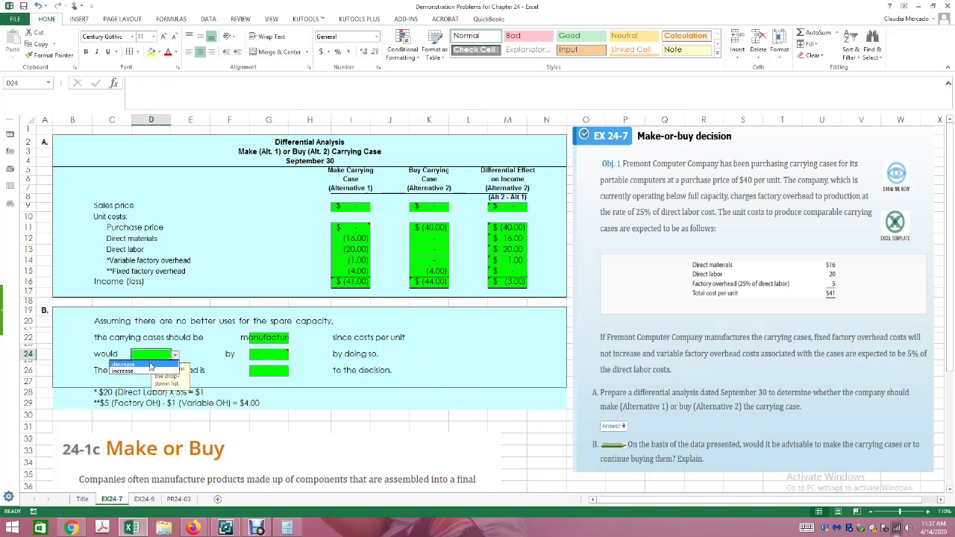
click(149, 364)
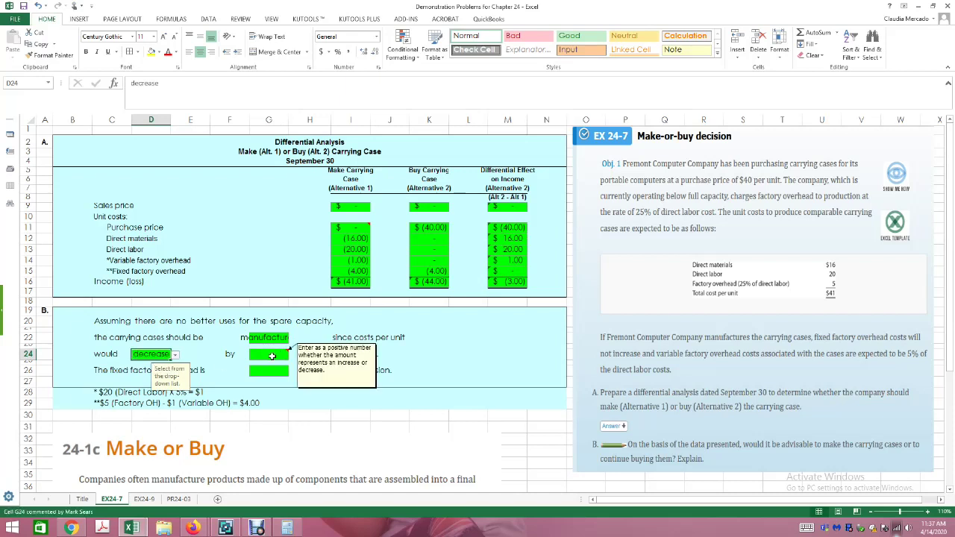
Step: Enter -3 in G24 as the amount by which costs per unit would decrease
click(273, 356)
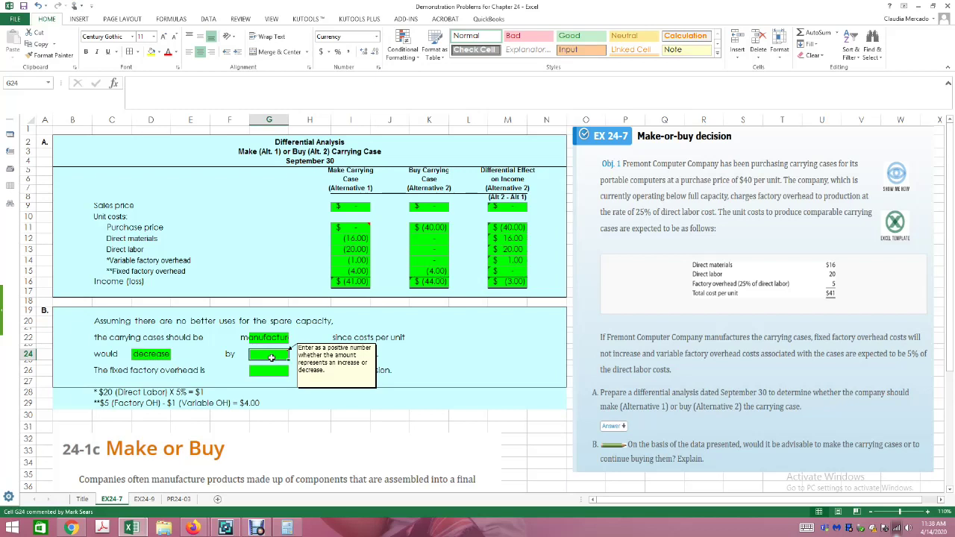
click(419, 376)
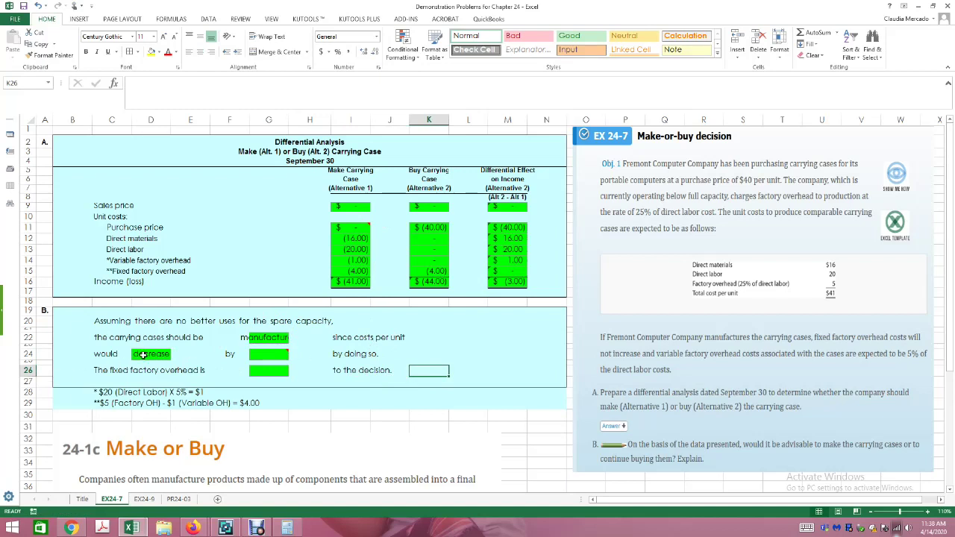
mouse_move(276, 357)
click(262, 356)
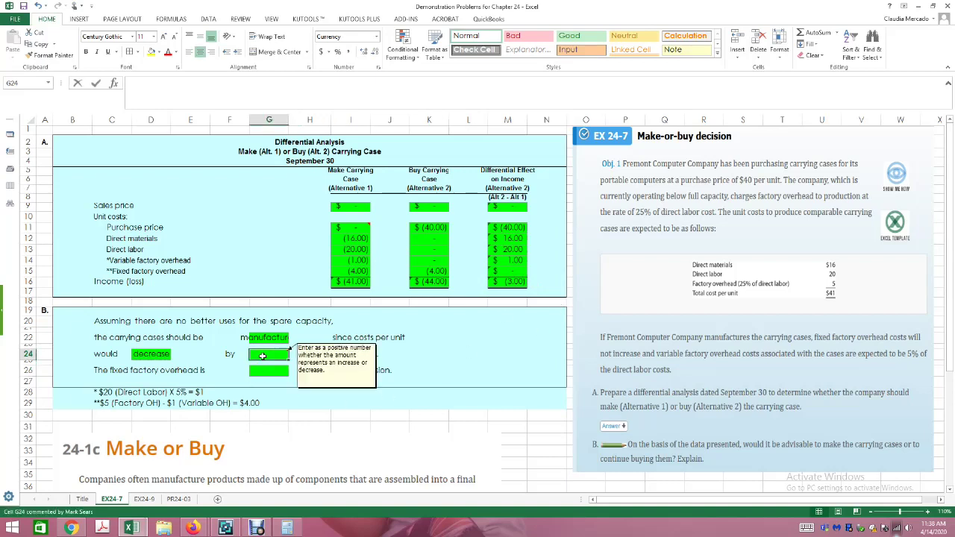
text(-3)
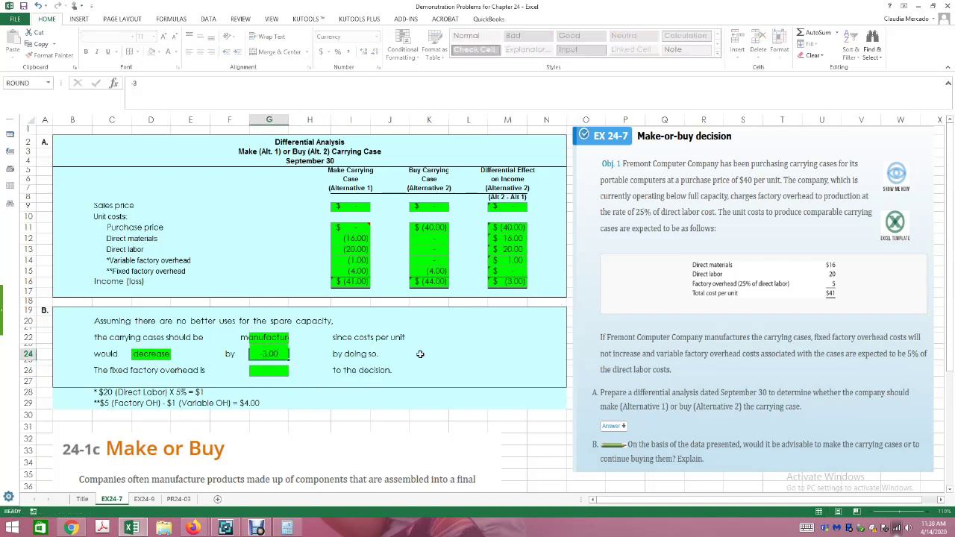
click(420, 354)
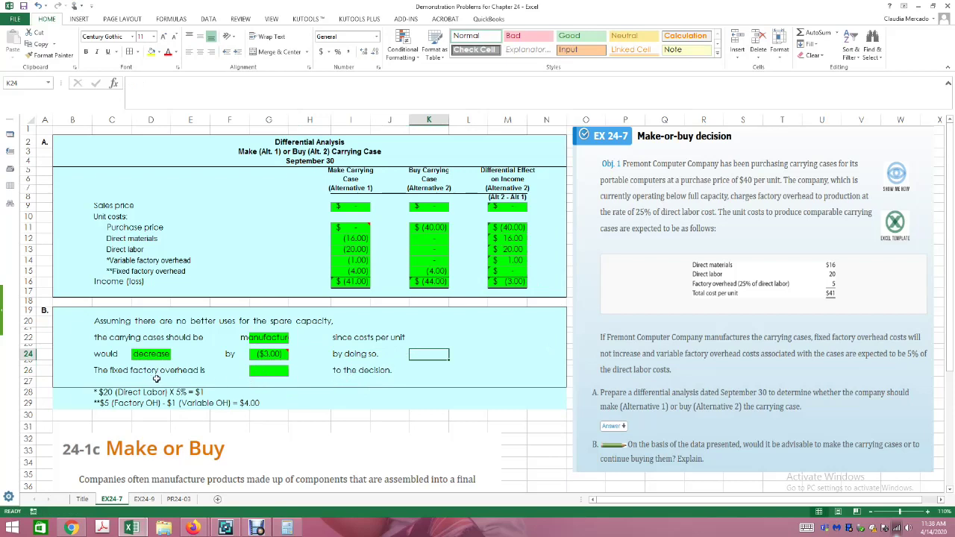
Step: Choose "irrelevant" in G26 to describe the fixed factory overhead's bearing on the decision
click(260, 372)
click(293, 372)
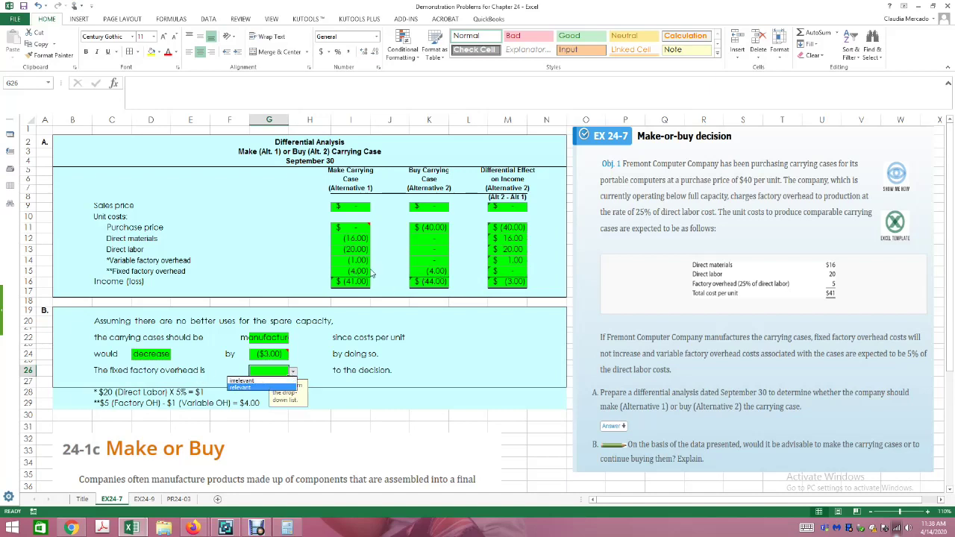
click(263, 381)
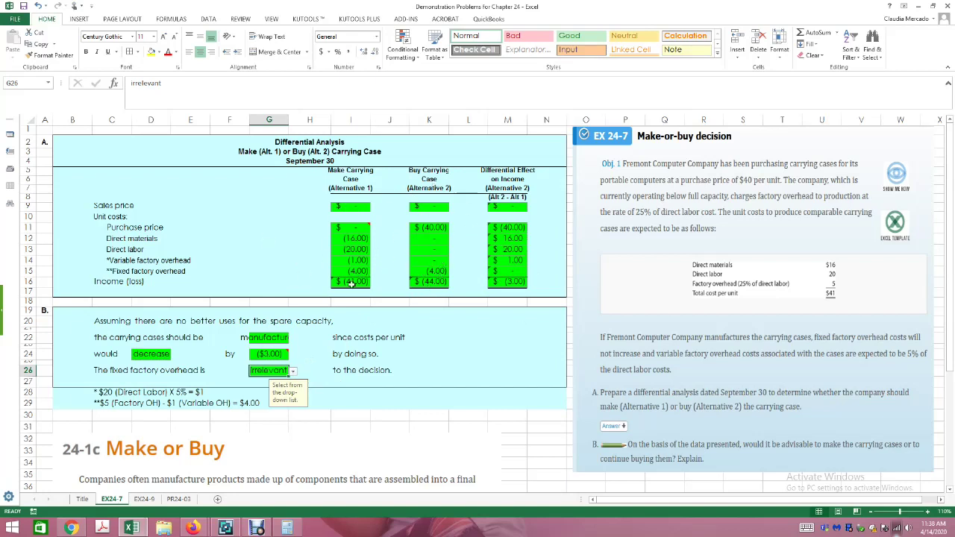
click(419, 406)
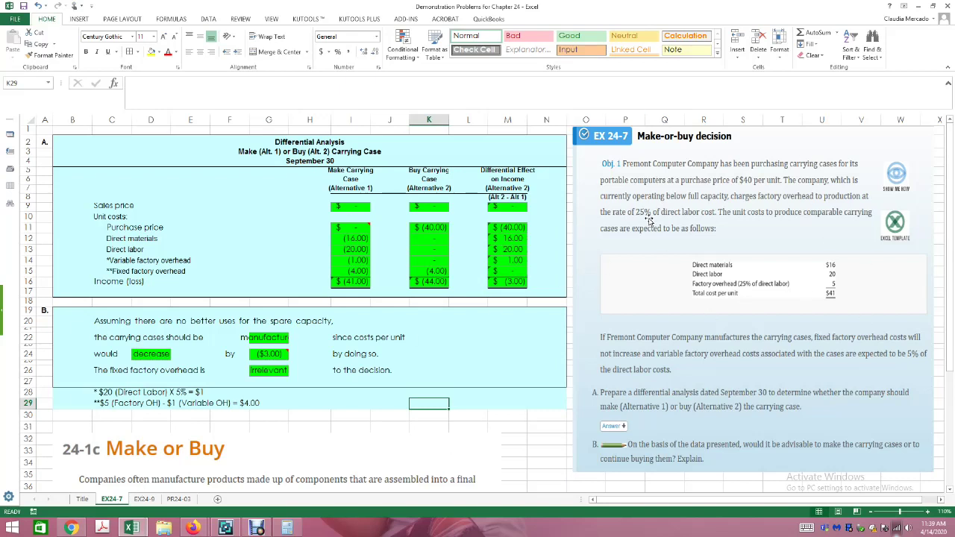
Step: Open the EX24-9 sheet and review the machine replacement problem and its differential analysis template
click(144, 499)
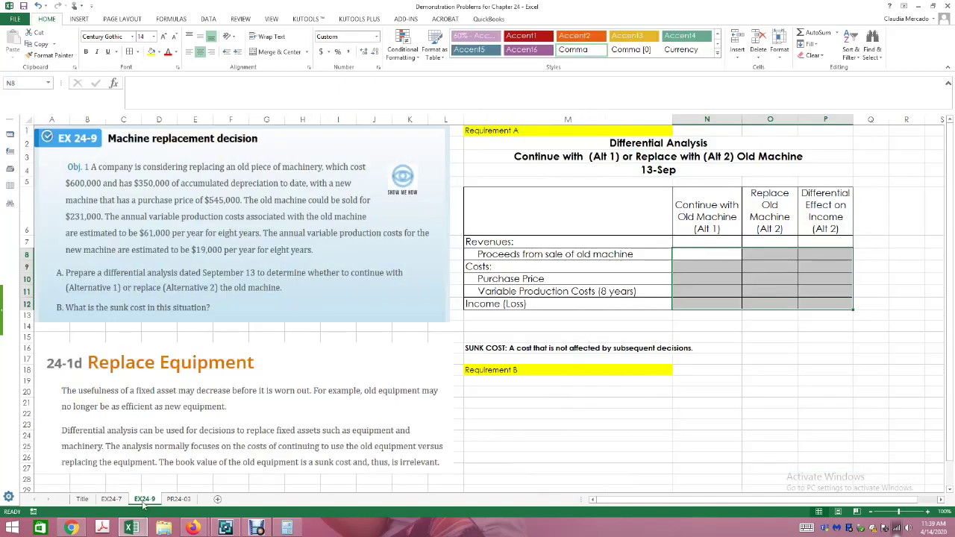
click(657, 446)
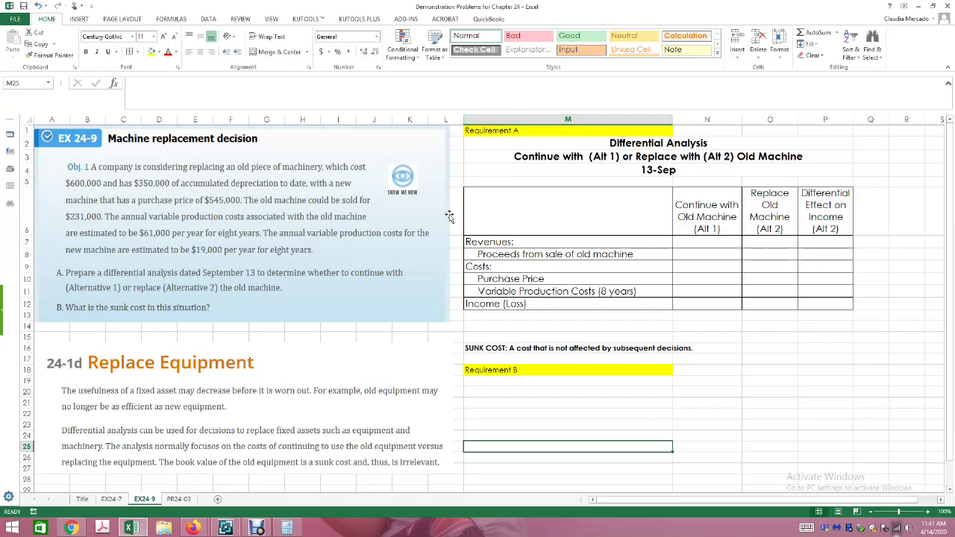
scroll(447, 217, down, 2)
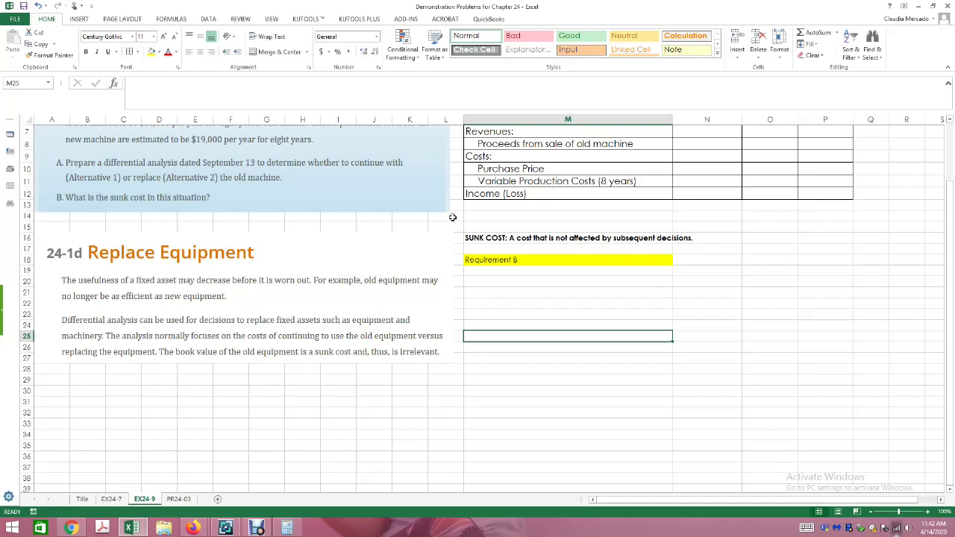
scroll(452, 190, up, 2)
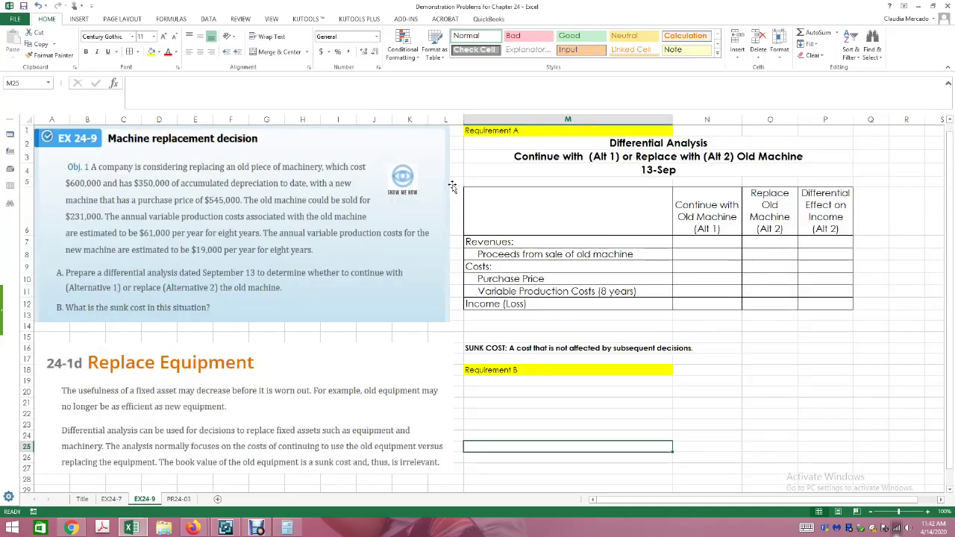
click(753, 328)
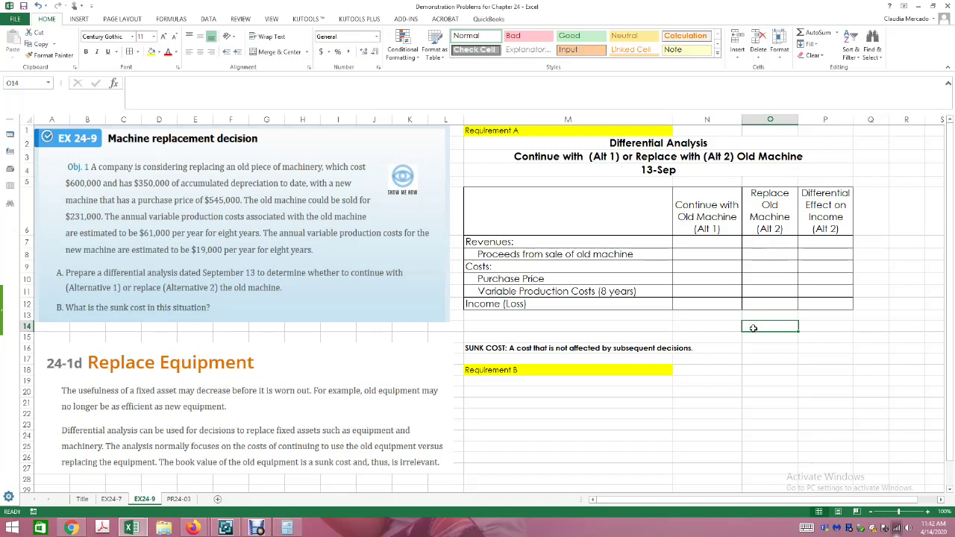
Step: Enter 0 for the Continue with Old Machine alternative's sale proceeds in N8 and purchase price in N10
click(707, 255)
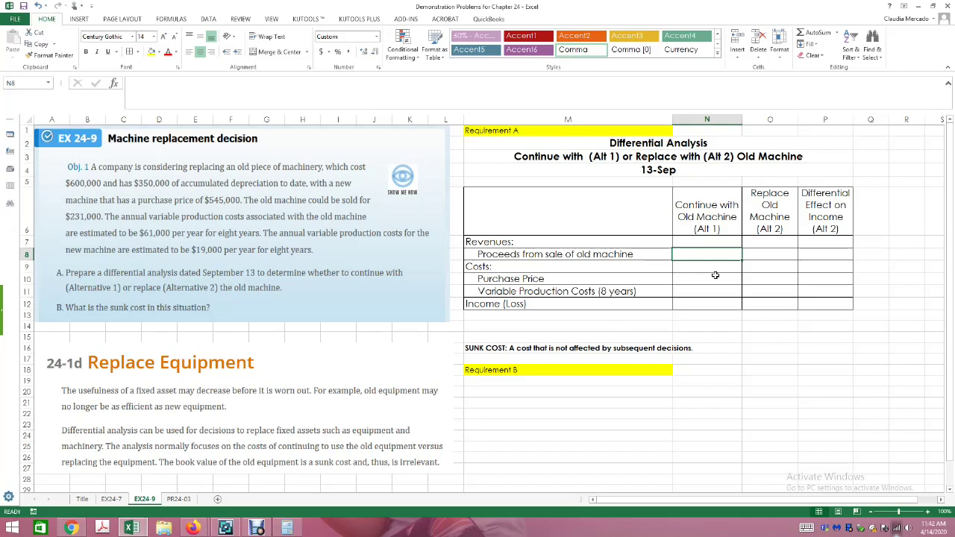
text(0.)
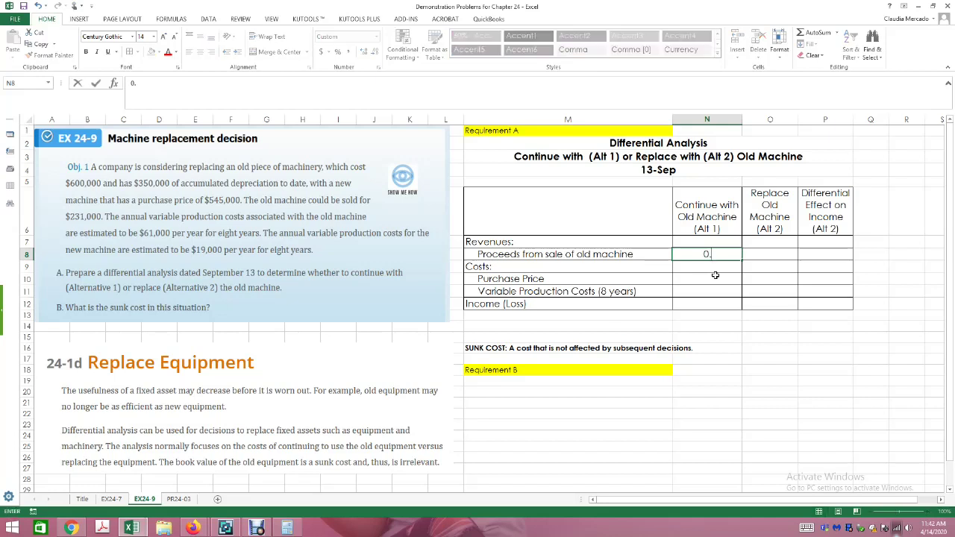
key(Return)
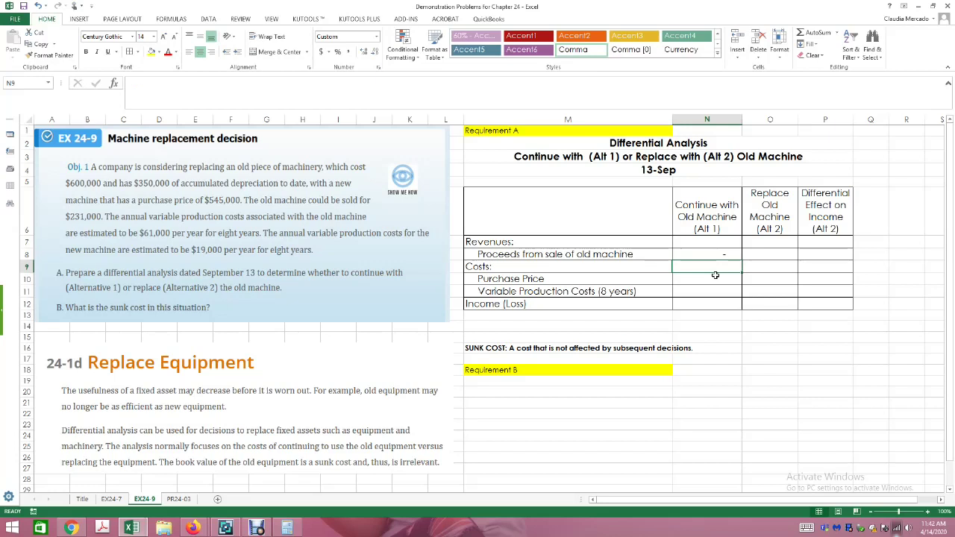
click(712, 279)
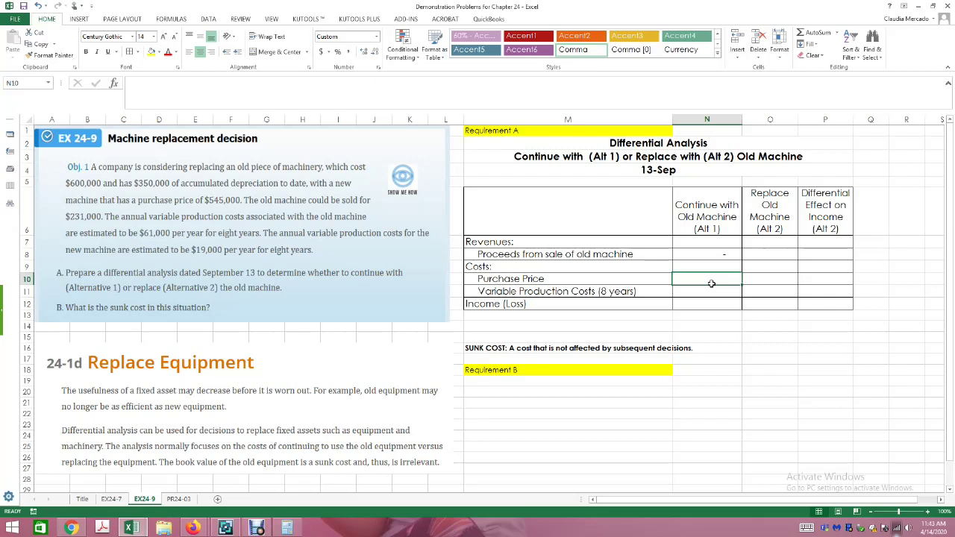
text(0)
key(Return)
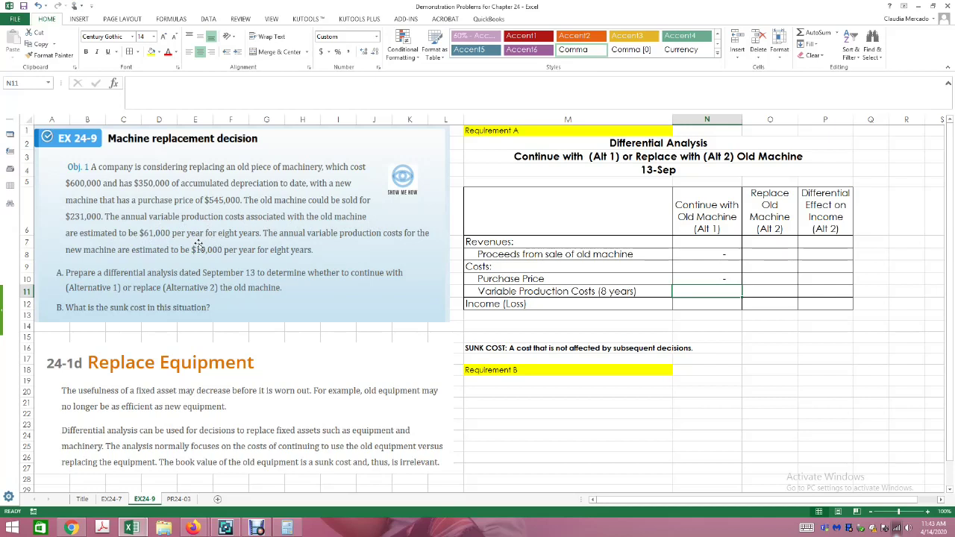
Step: Append an asterisk footnote marker to the Variable Production Costs (8 years) label in M11
click(535, 291)
click(272, 88)
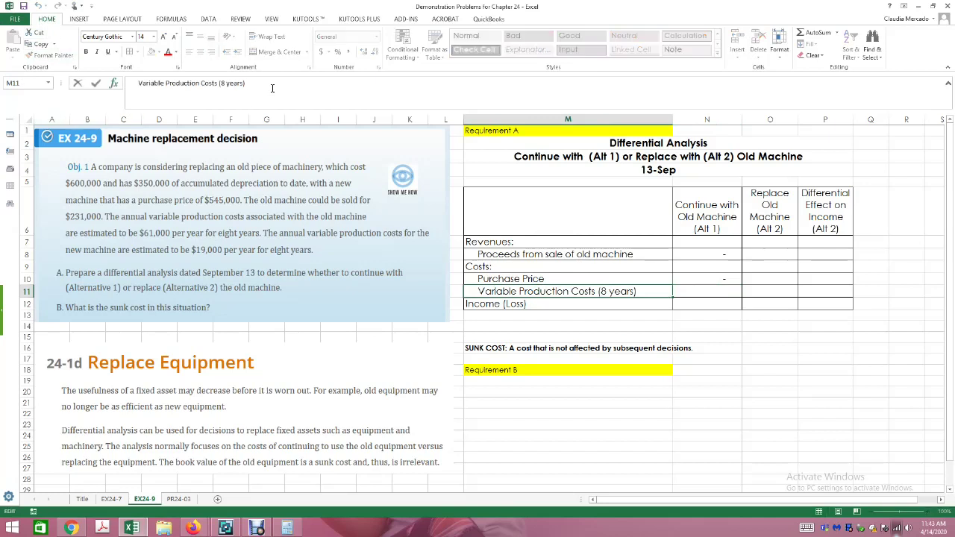
text(*)
key(Return)
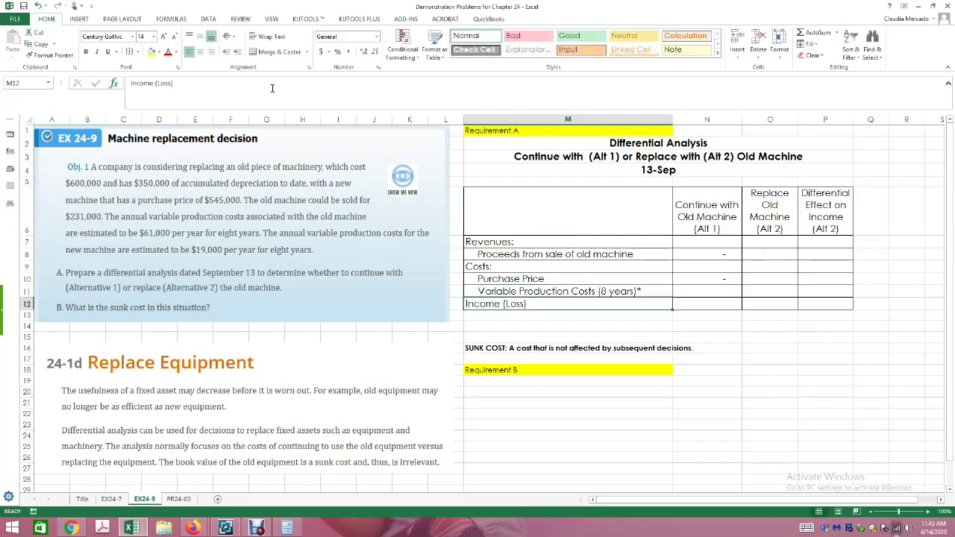
Step: Begin the variable production cost footnote in M13 with the text "*61000 X 8 years ="
click(473, 317)
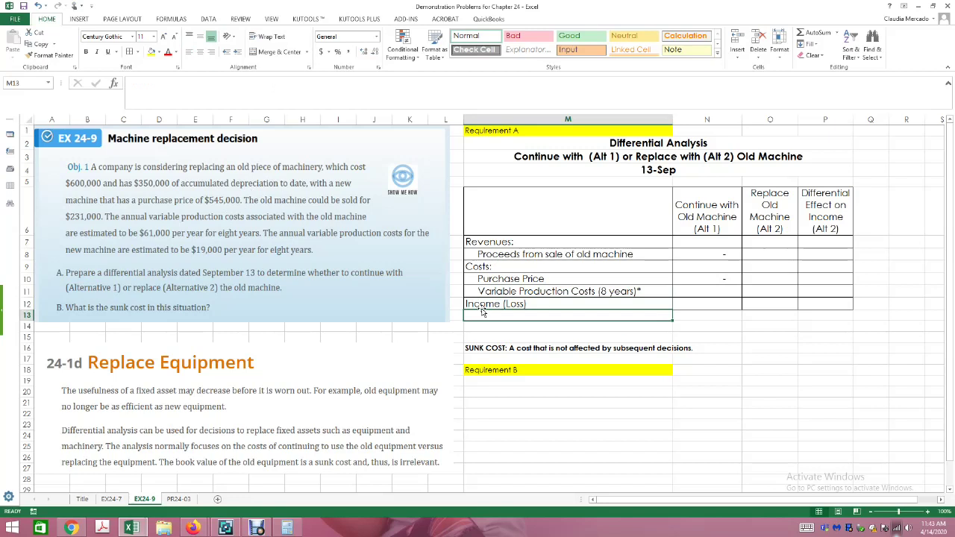
key(ctrl+8)
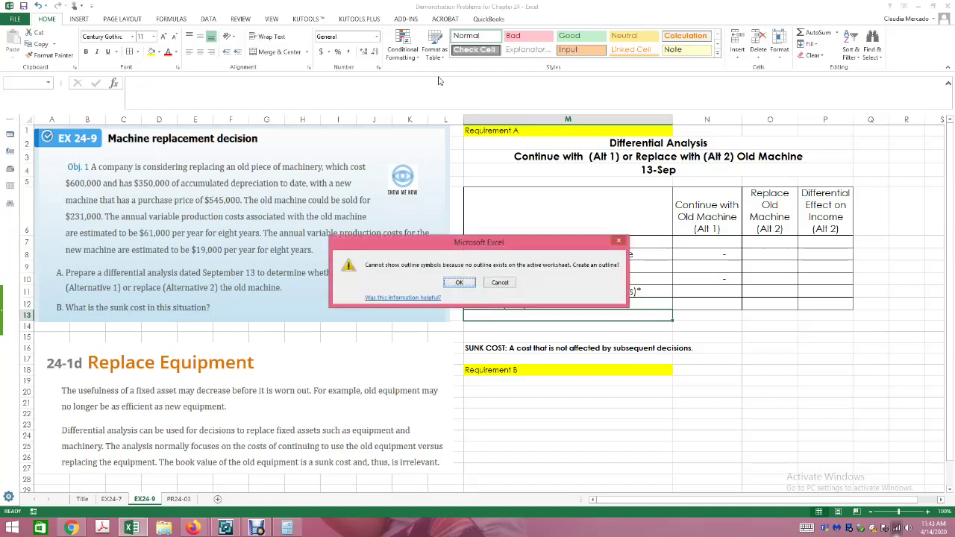
key(Escape)
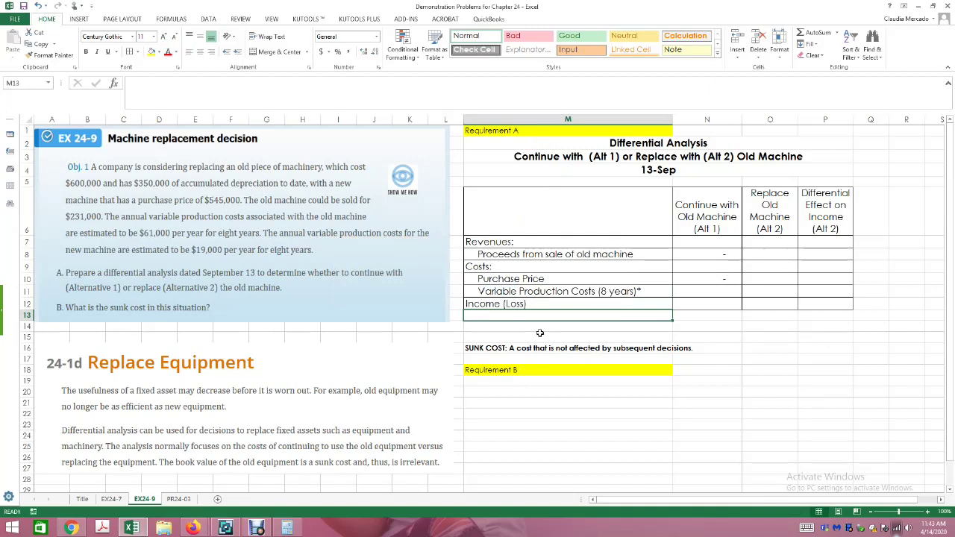
text(*)
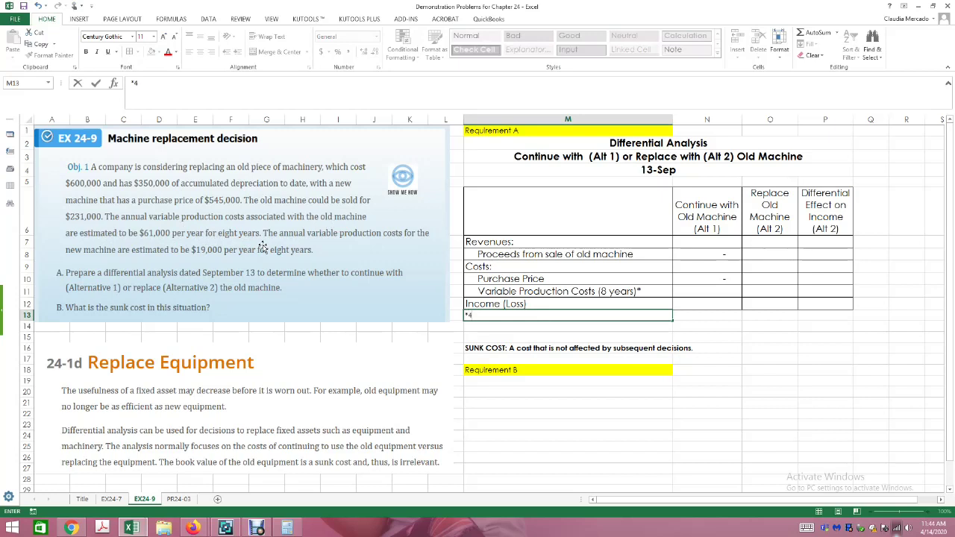
text(6)
text(11)
text(000 X)
text(8)
key(BackSpace)
text(8 year)
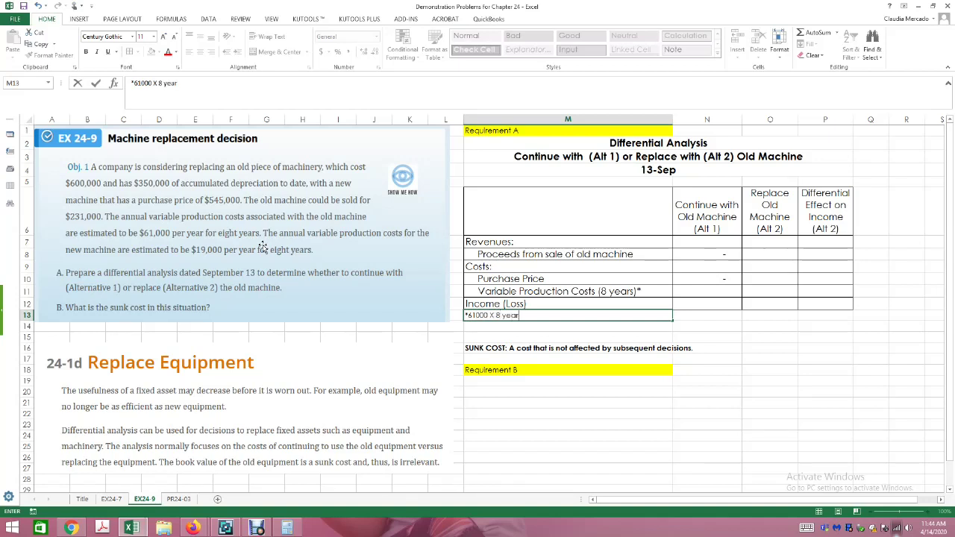
text(s =)
Step: Multiply 61000 by 8 in Calculator and enter the product as -488000 for the Continue with Old Machine variable production costs in N11
click(12, 527)
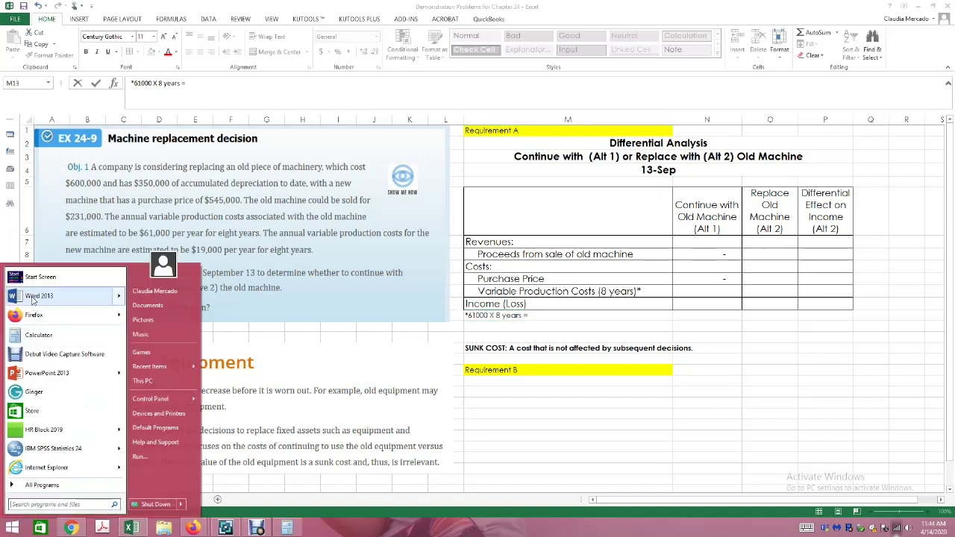
click(41, 335)
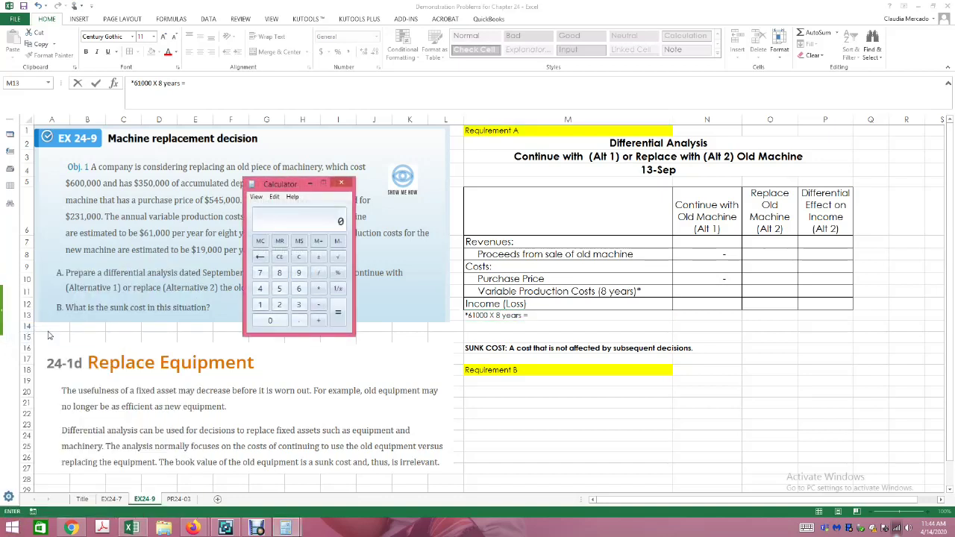
text(61000*8)
key(Return)
click(707, 290)
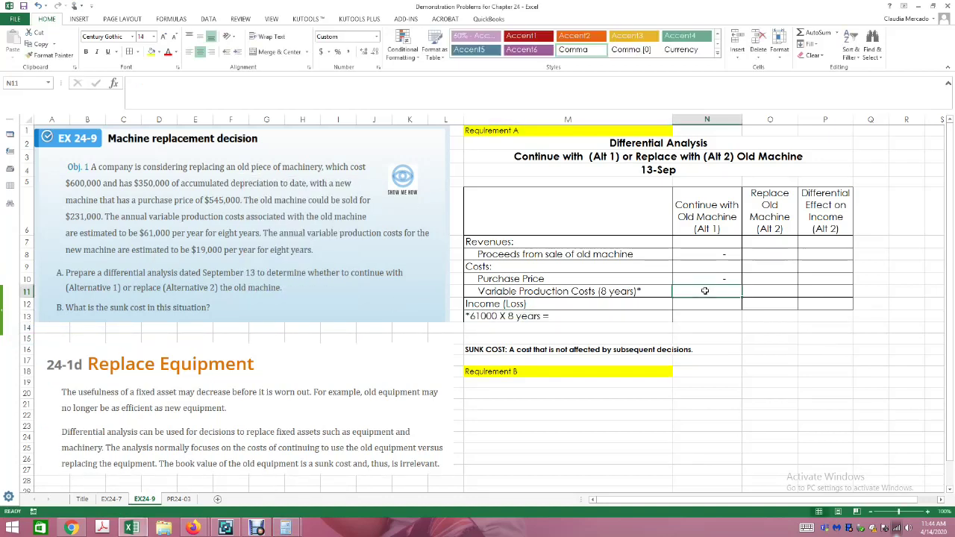
text(-48)
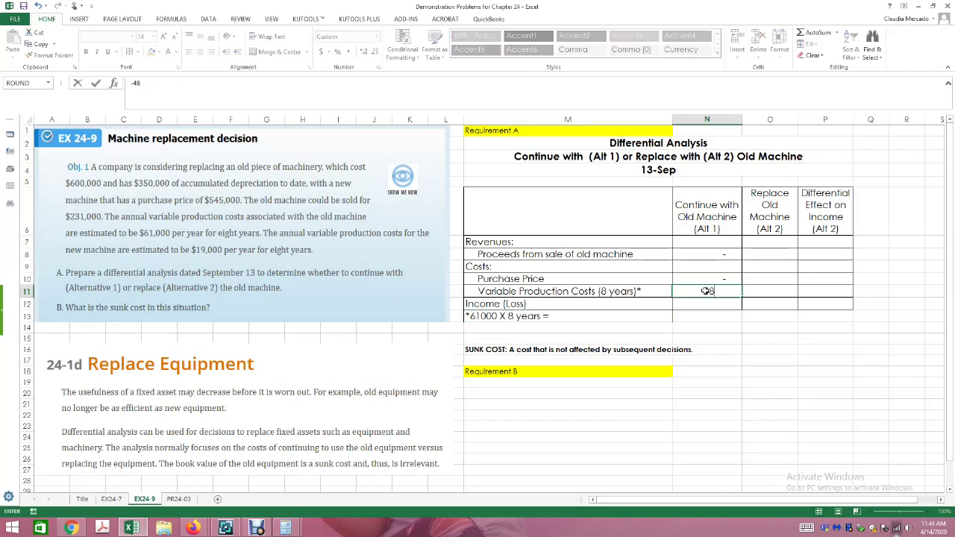
text(8000)
key(Return)
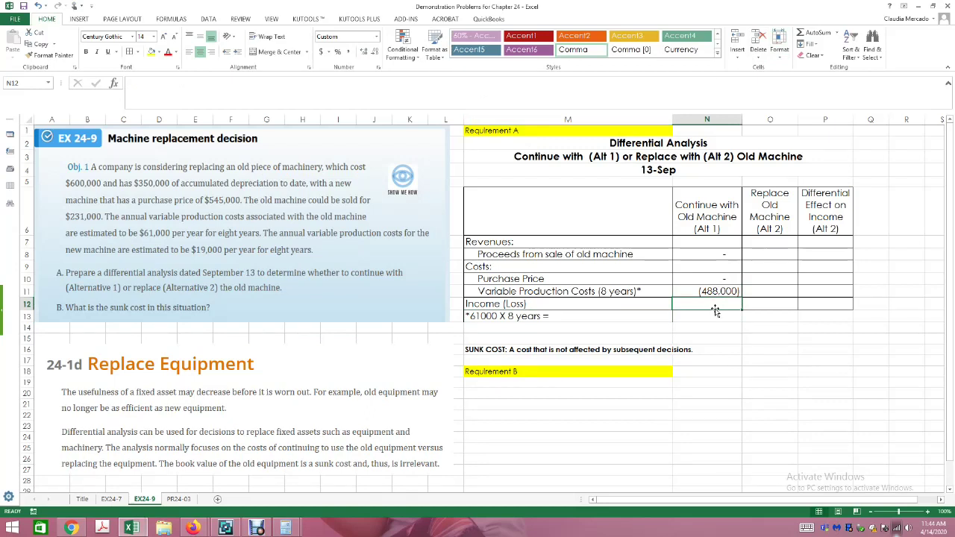
Step: Try to total the Continue with Old Machine column in N12 with =SUM(N10:N12)
text(=sum()
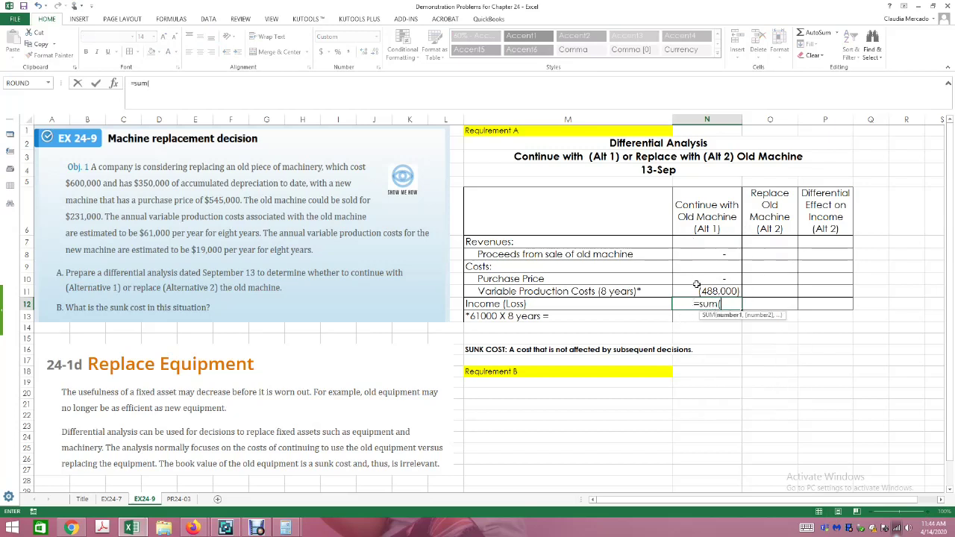
drag(688, 279, 709, 304)
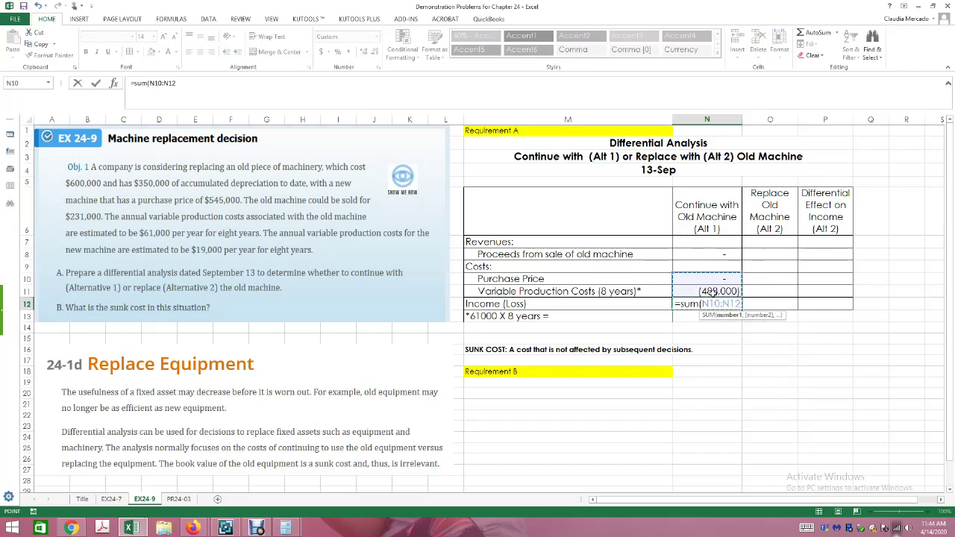
key(Return)
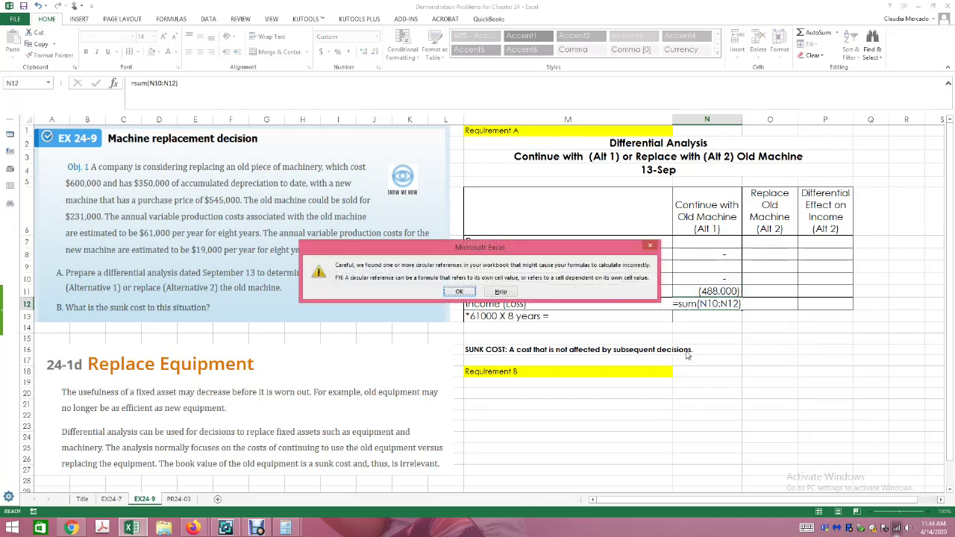
click(458, 295)
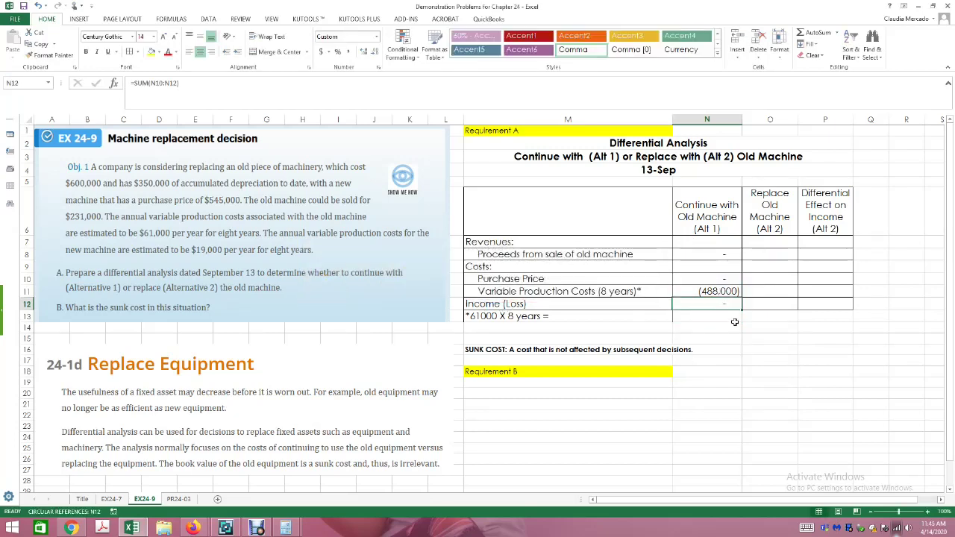
Step: Calculate the Continue with Old Machine alternative's Income (Loss) in N12 with =SUM(N10:N11)
text(=)
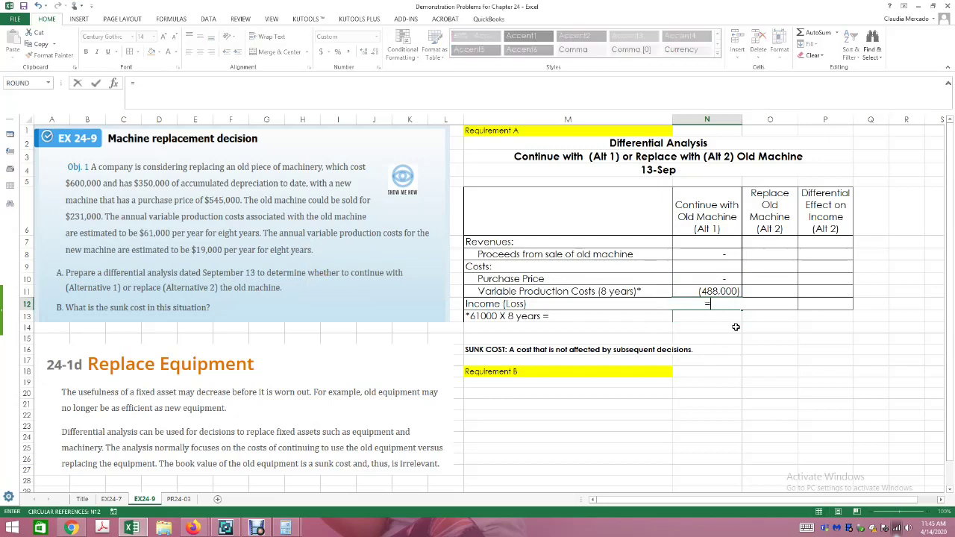
text(sum()
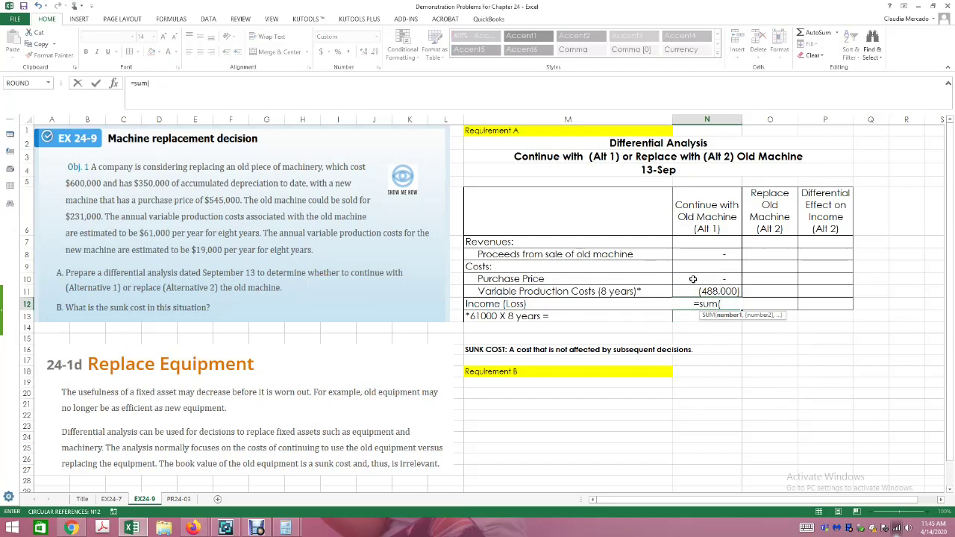
drag(694, 279, 703, 293)
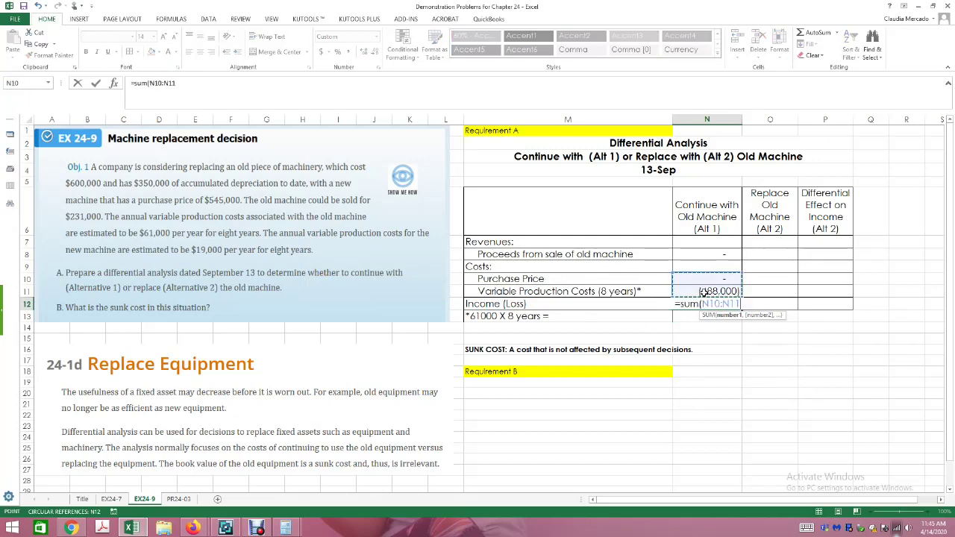
text())
key(Return)
click(734, 344)
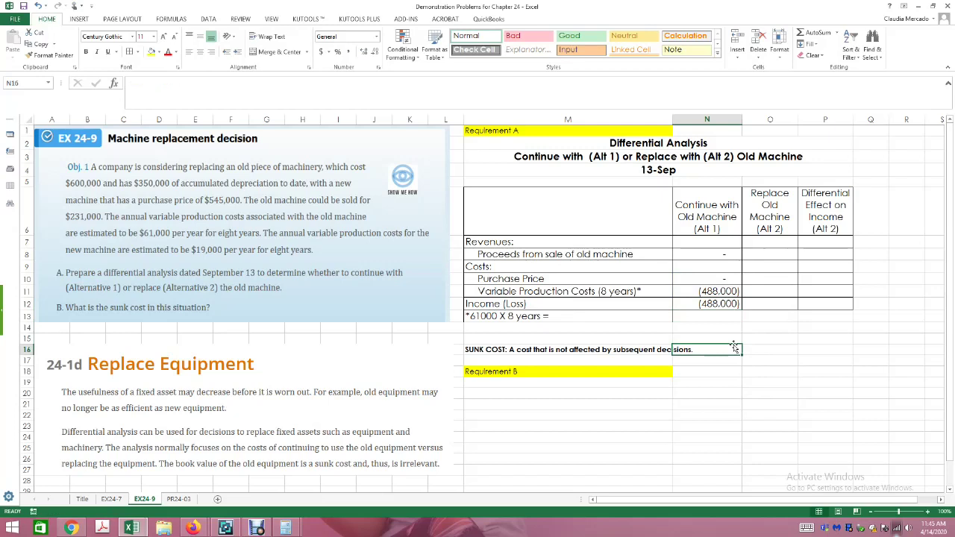
Step: Enter the Replace Old Machine alternative's sale proceeds of 231000 in O8 and purchase price of -545000 in O10
click(770, 244)
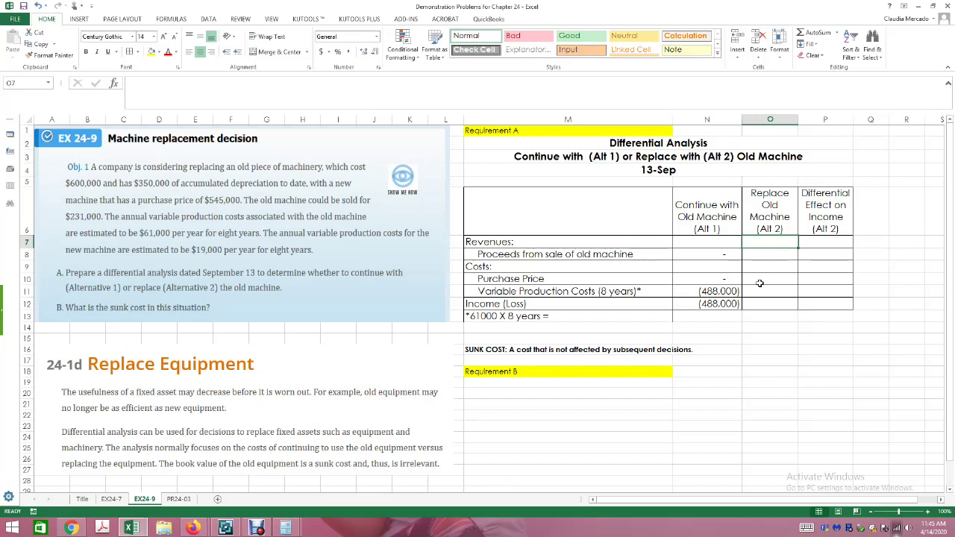
click(759, 282)
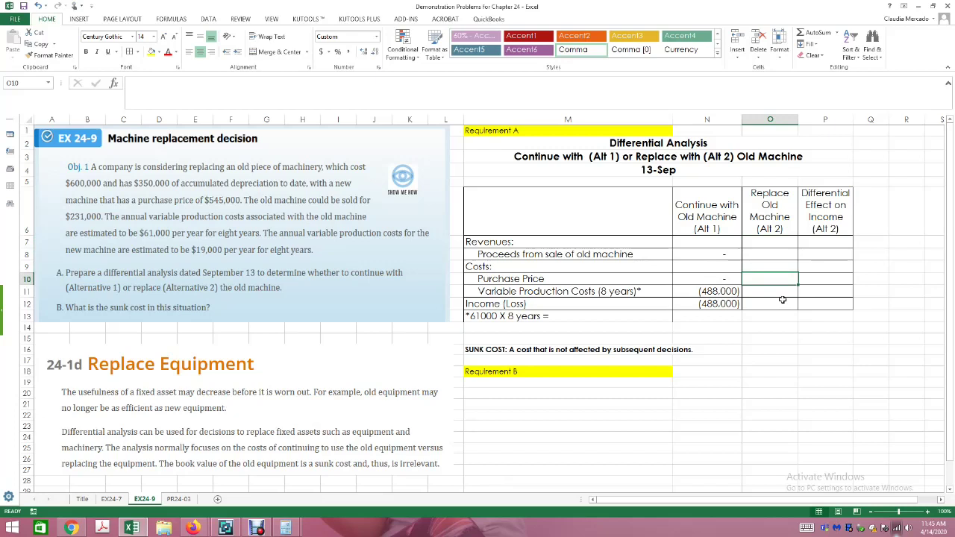
click(764, 252)
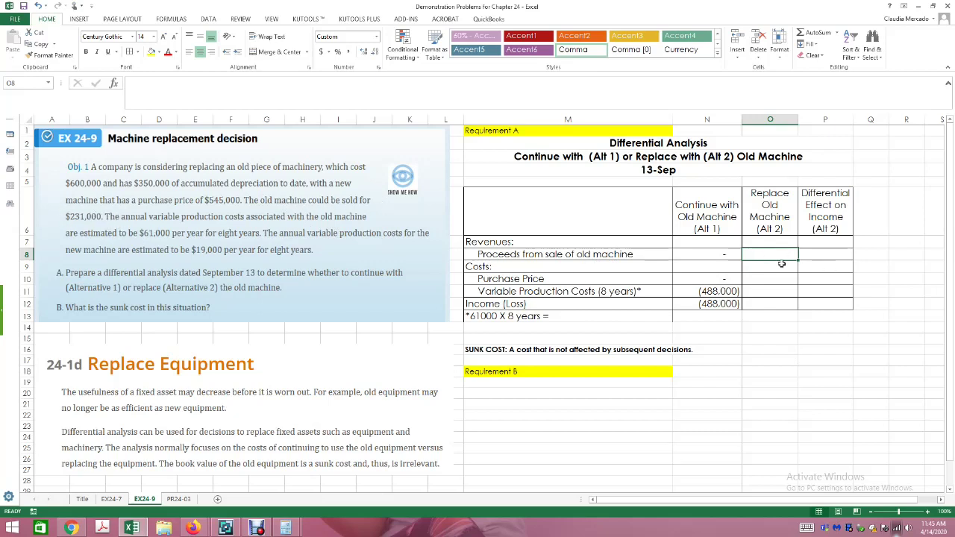
text(231000)
key(Return)
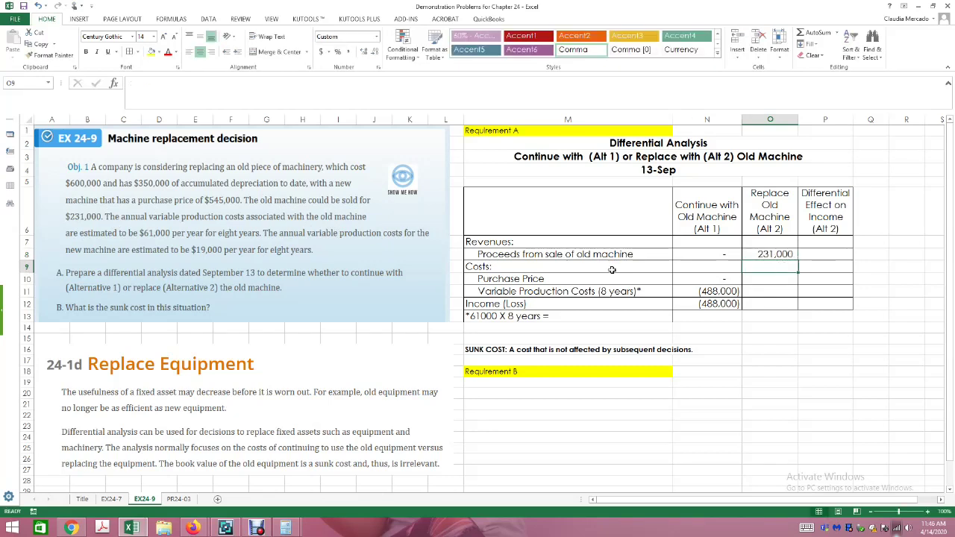
click(761, 280)
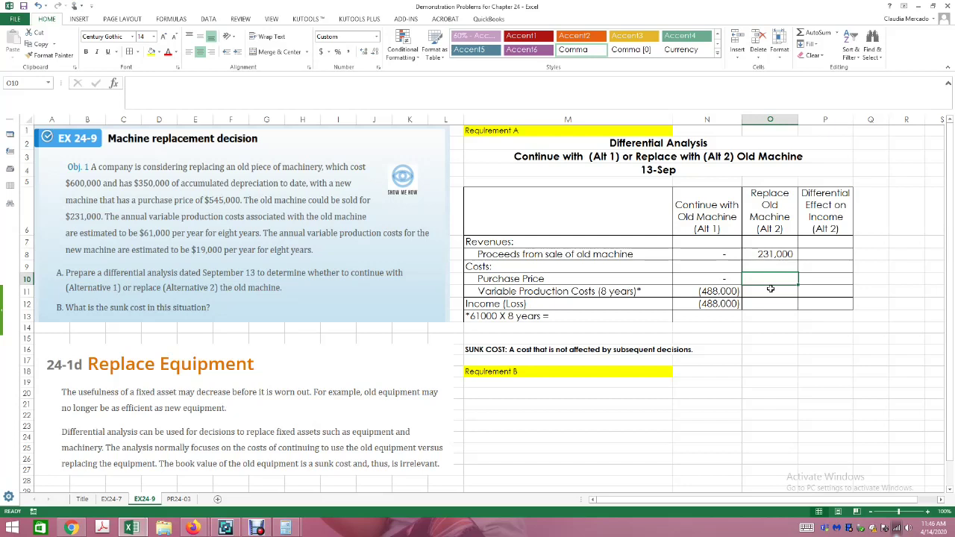
text(-545000)
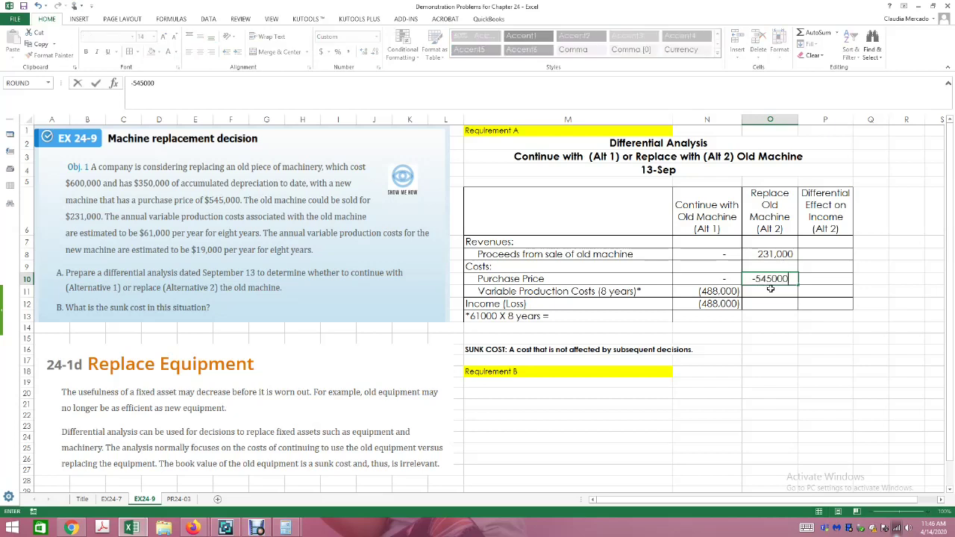
key(Return)
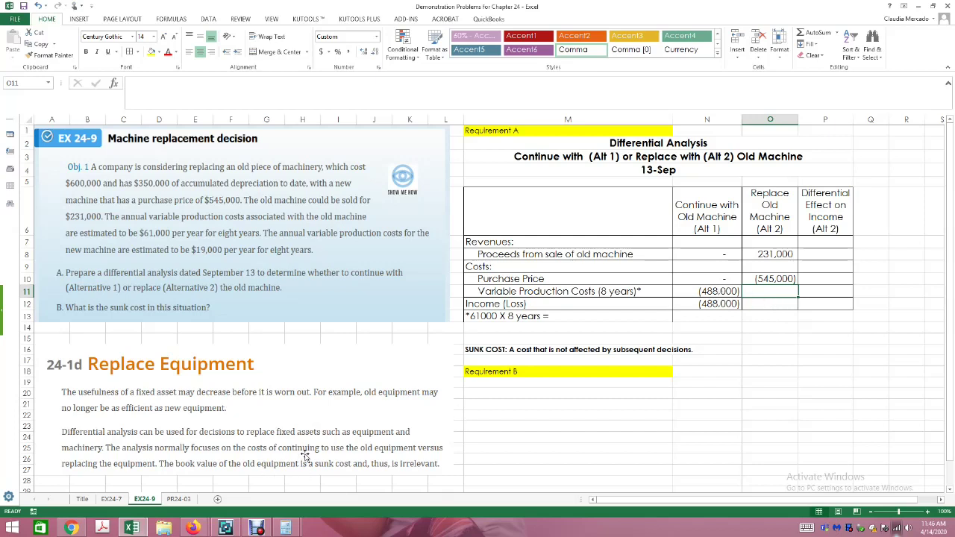
Step: Add a second variable production cost footnote in M14 reading "*$19,00 0 X 8 years ="
scroll(351, 328, down, 1)
click(486, 298)
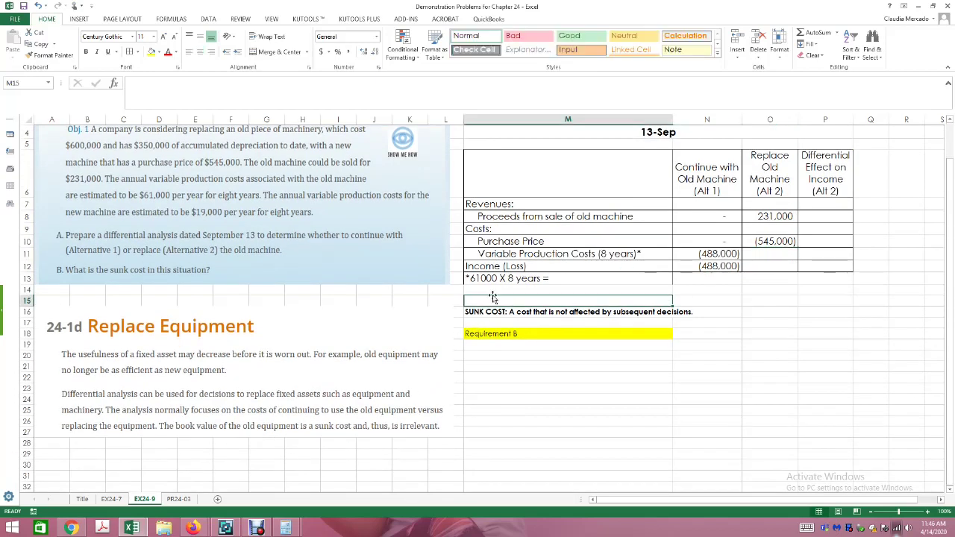
click(485, 286)
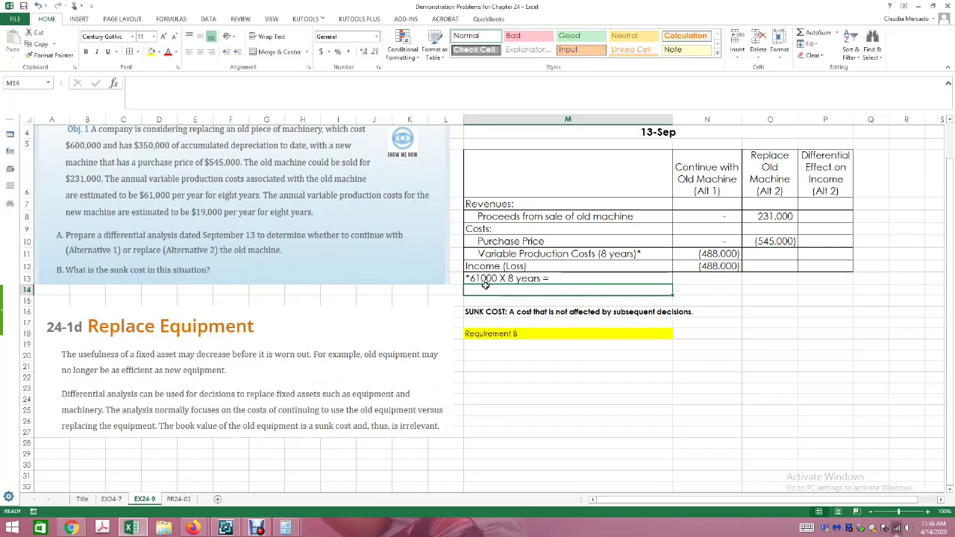
text(*)
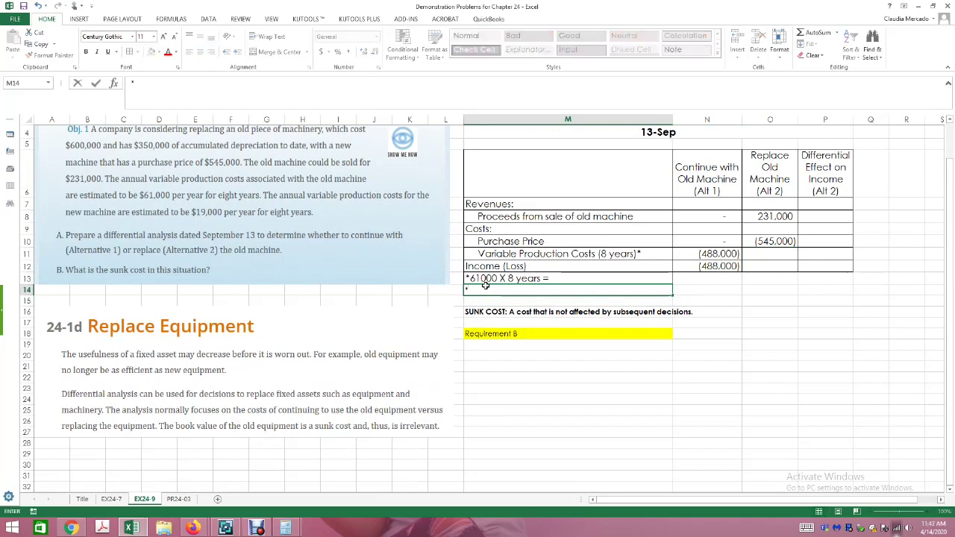
text($19,00 0)
text(X 8 y)
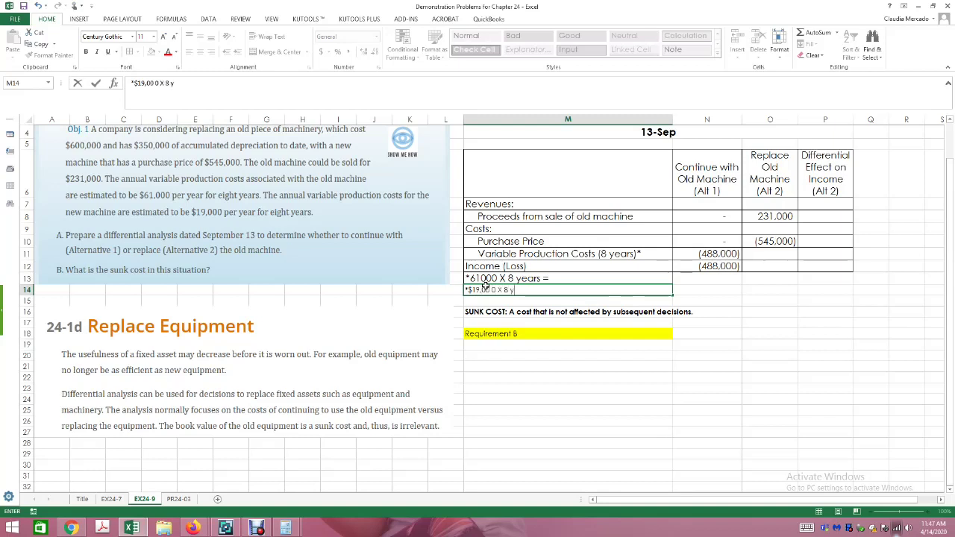
text(ears =)
click(516, 397)
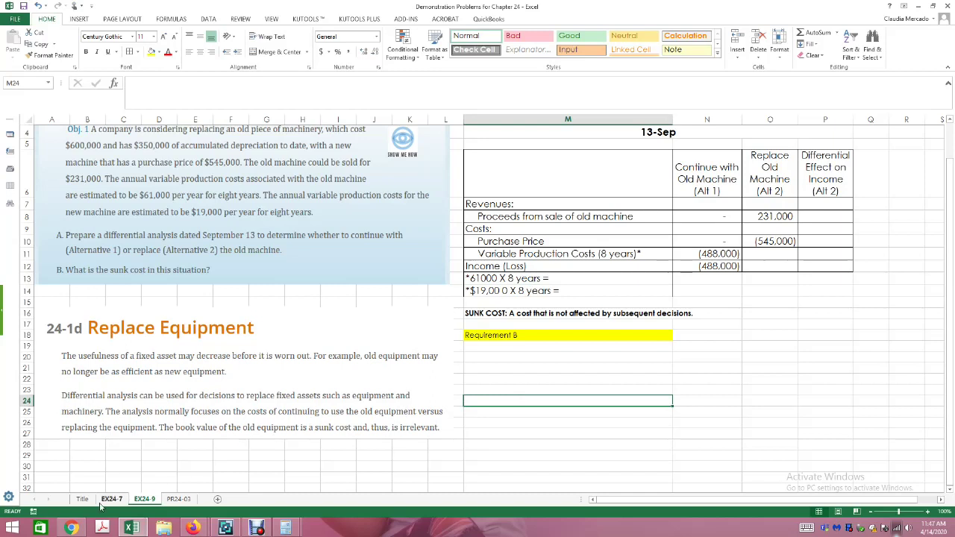
Step: Complete the old machine's cost footnote in M13 with negative amounts so it reads "*-61000 X 8 years = -488,000"
click(522, 279)
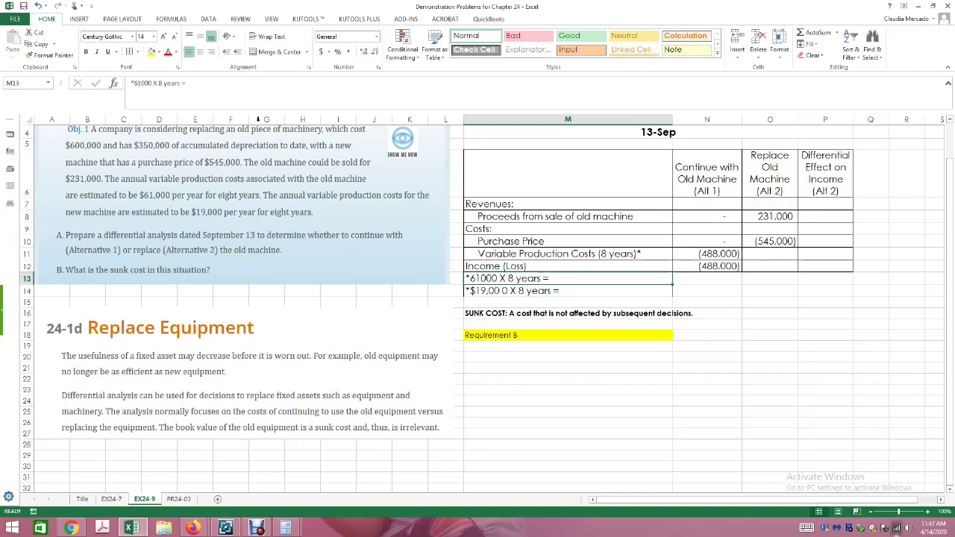
click(209, 82)
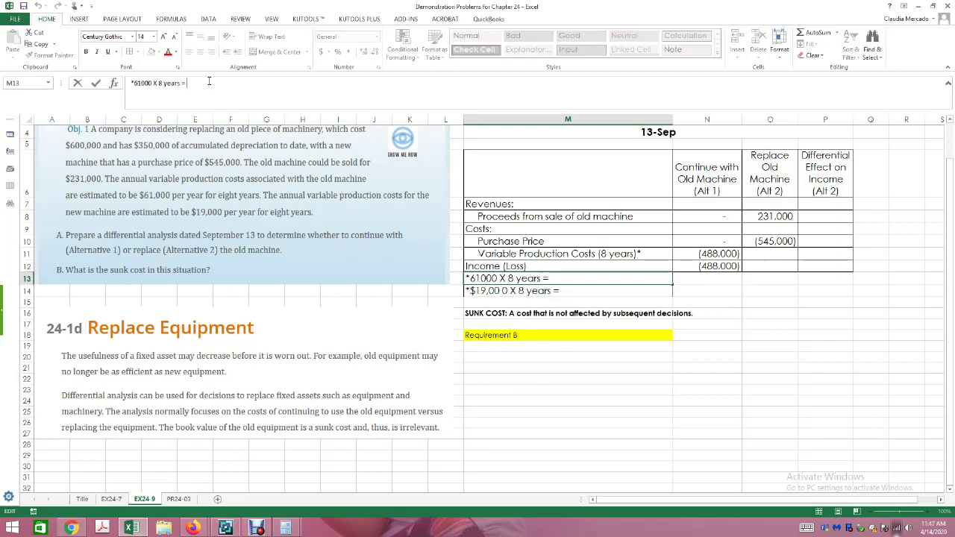
text(4)
key(BackSpace)
text(488,000)
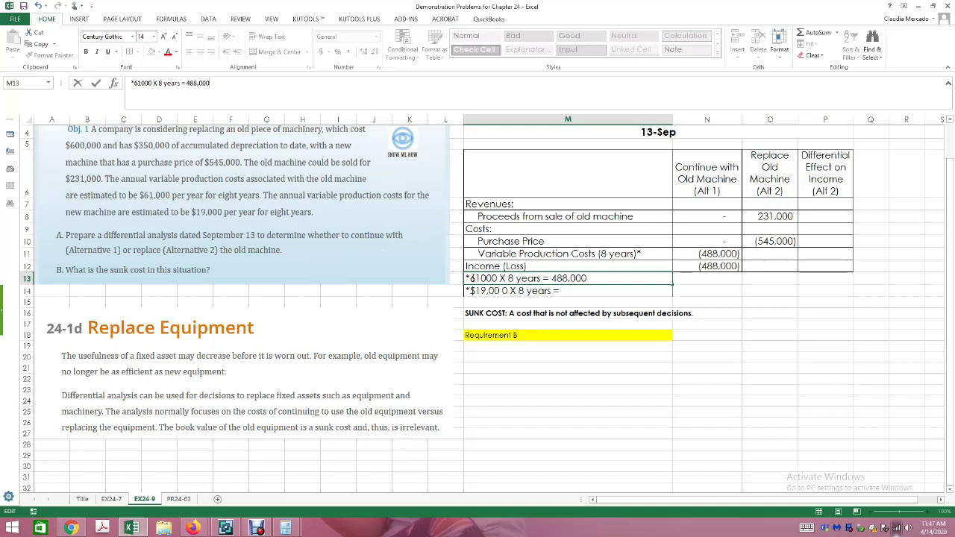
key(Home)
key(Right)
text(-)
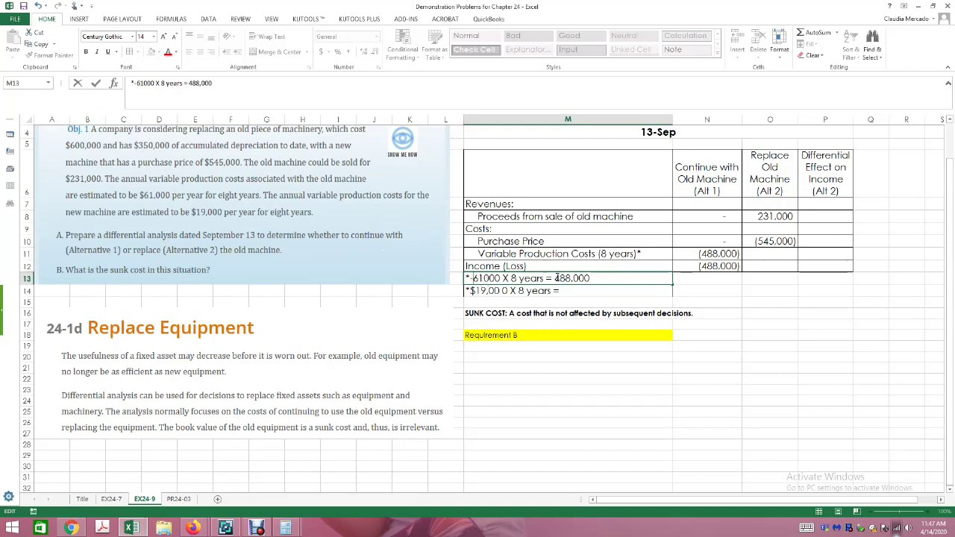
click(552, 278)
text(-)
key(Return)
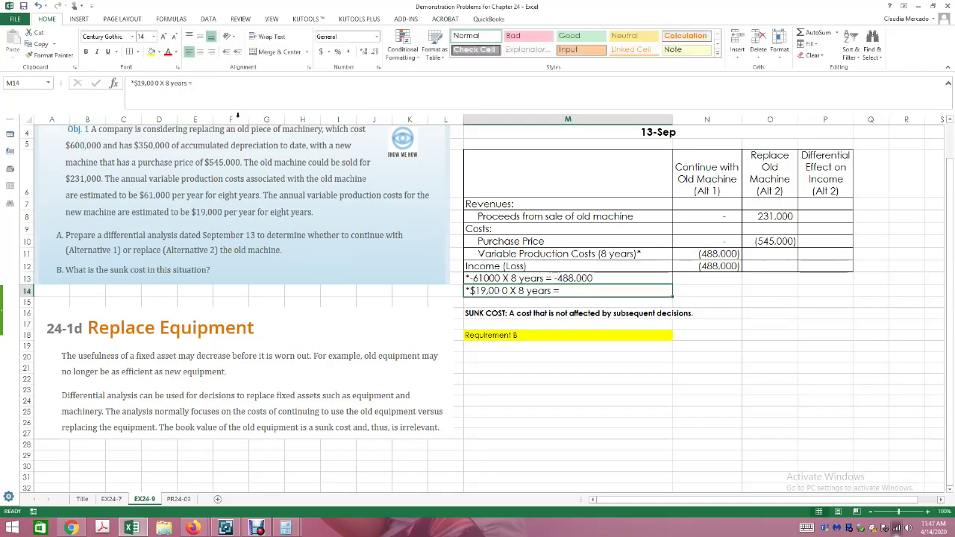
Step: Complete the new machine's cost footnote in M14 with a minus sign before $19,00 0 and the result -152000
click(135, 84)
text(-)
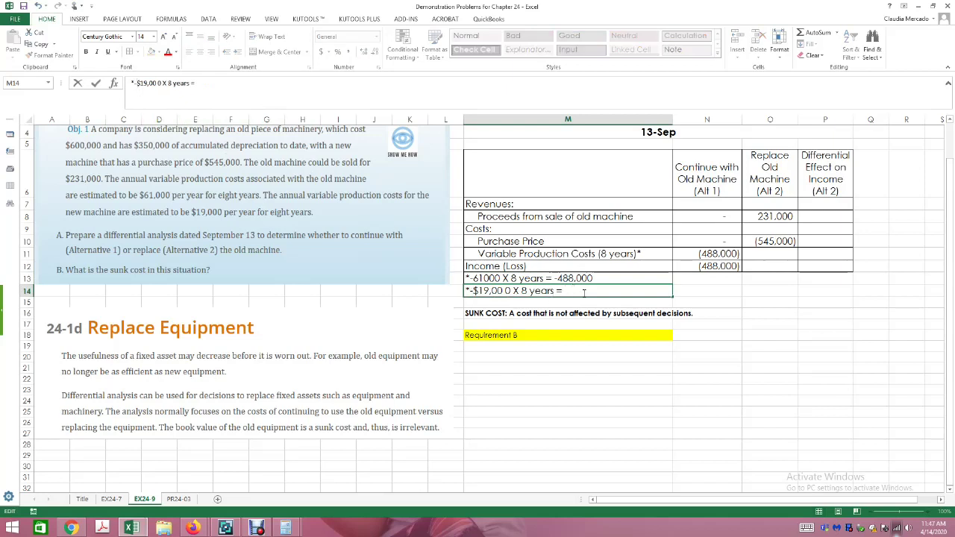
text(-152000)
key(Return)
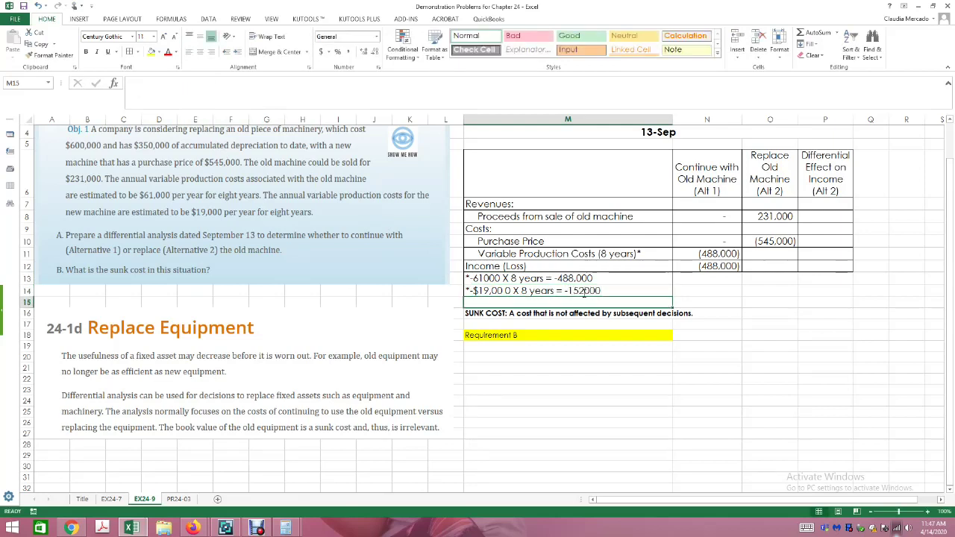
Step: Enter -152000 as the Replace Old Machine alternative's variable production costs in O11
click(769, 254)
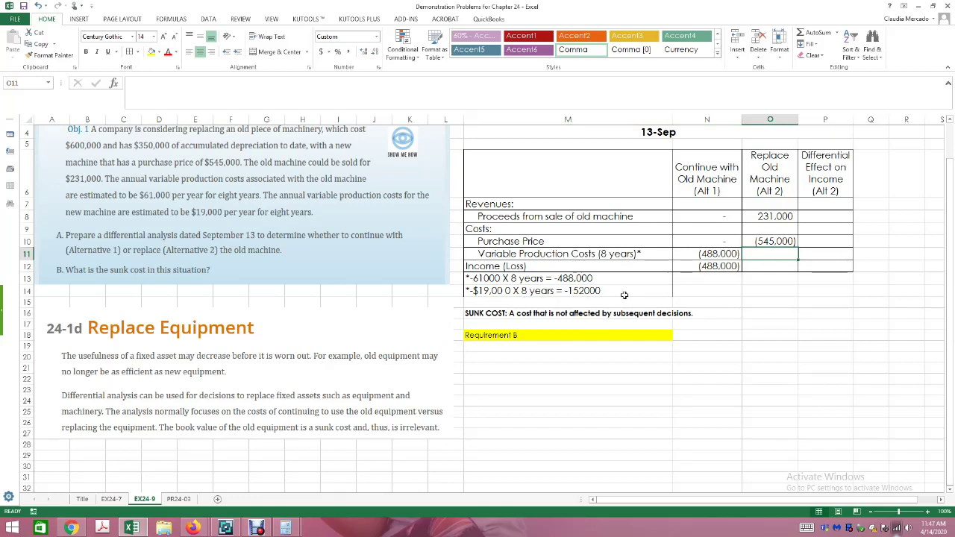
text(-152000)
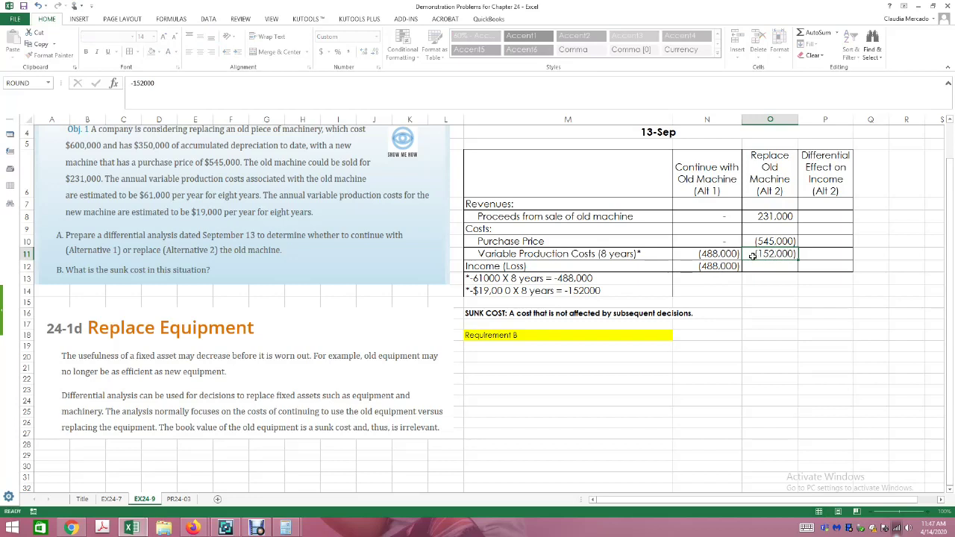
key(Return)
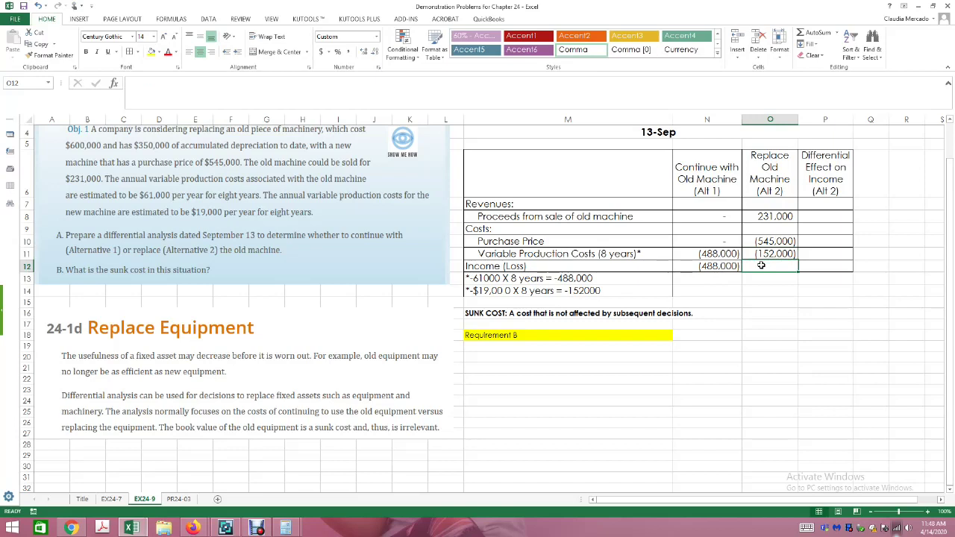
Step: Total the Replace Old Machine alternative's income (loss) in O12 with the formula =O8+O10+O11
text(=)
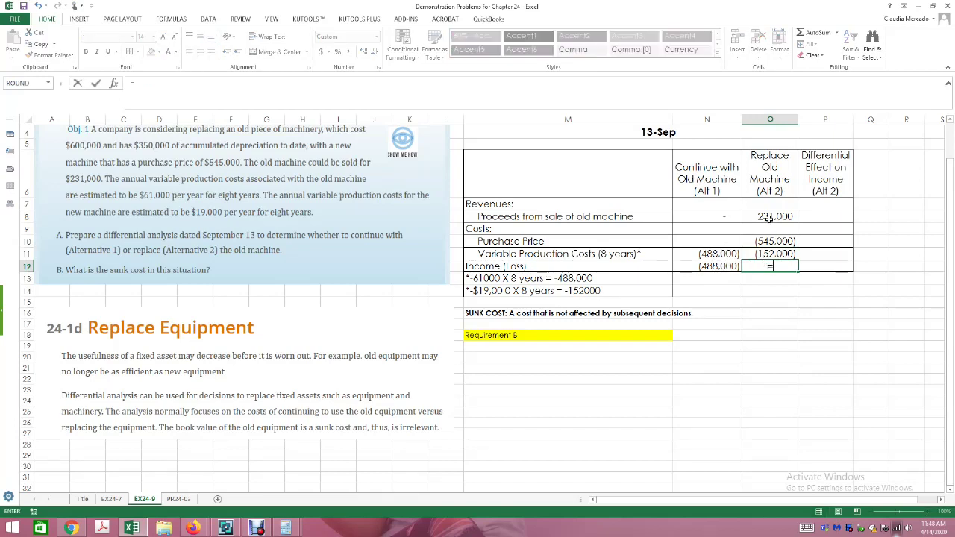
click(768, 218)
text(+)
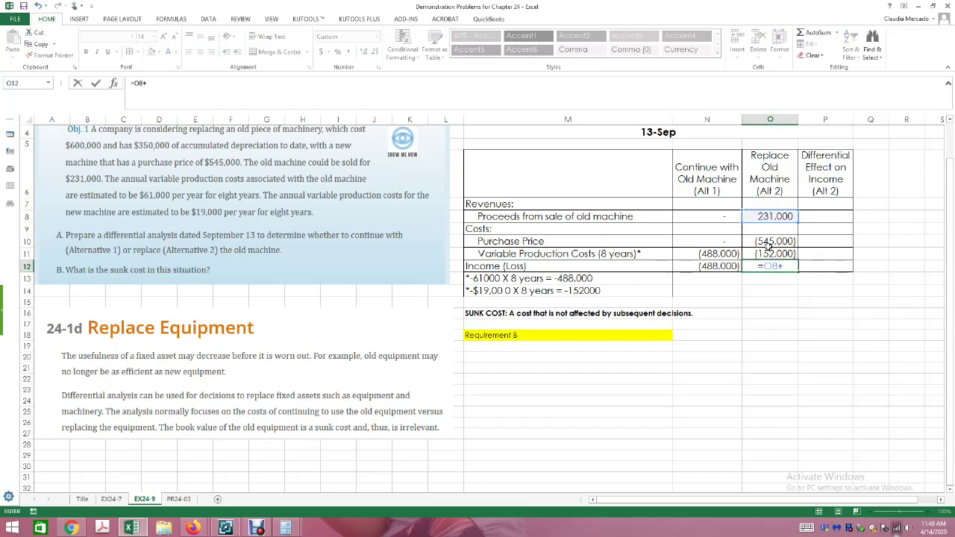
click(769, 243)
text(+)
click(772, 254)
key(Return)
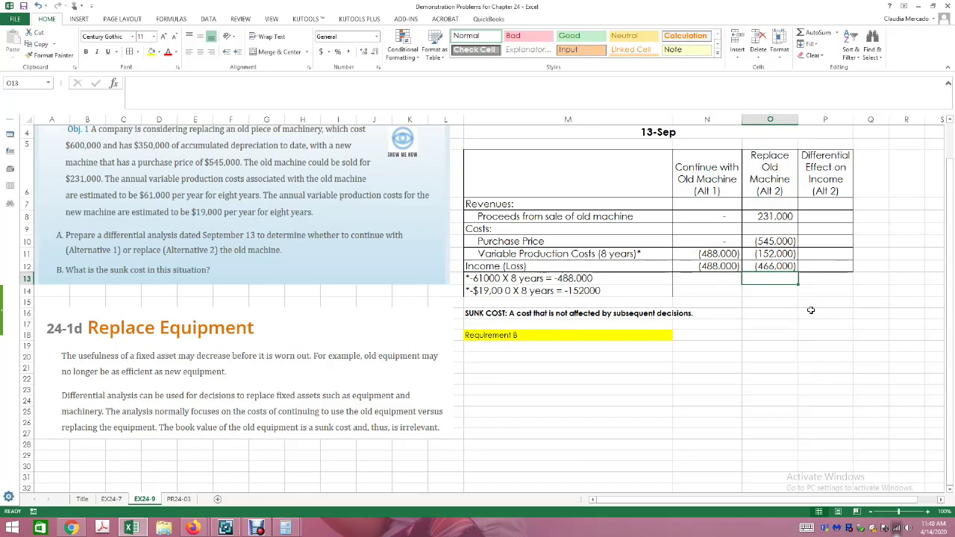
Step: Calculate the differential effect on income for the sale proceeds in P8 with the formula =O8-N8
click(835, 215)
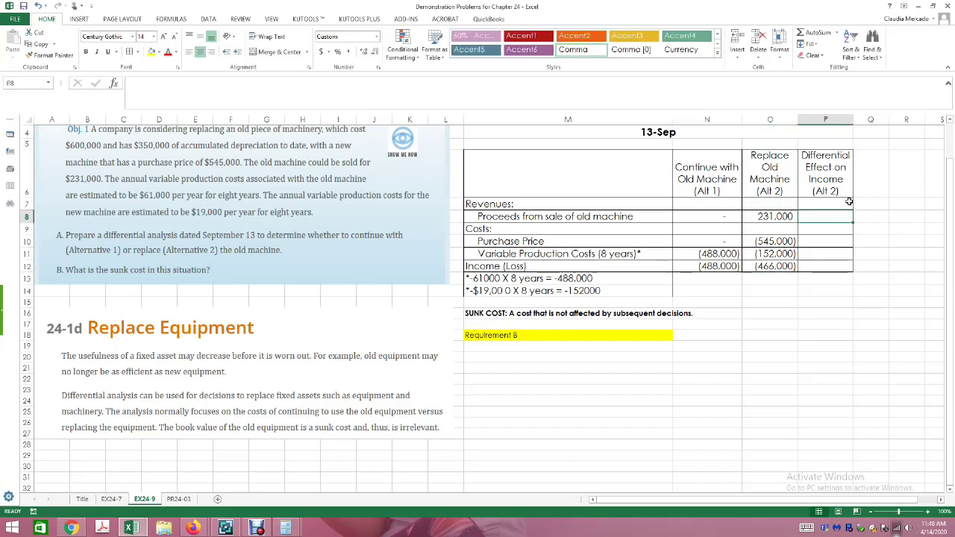
text(=)
click(783, 217)
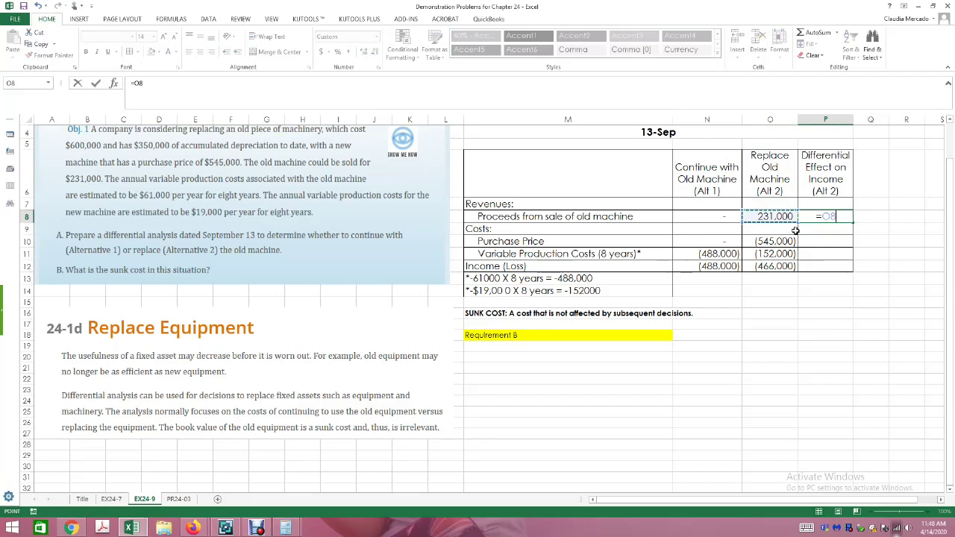
key(Return)
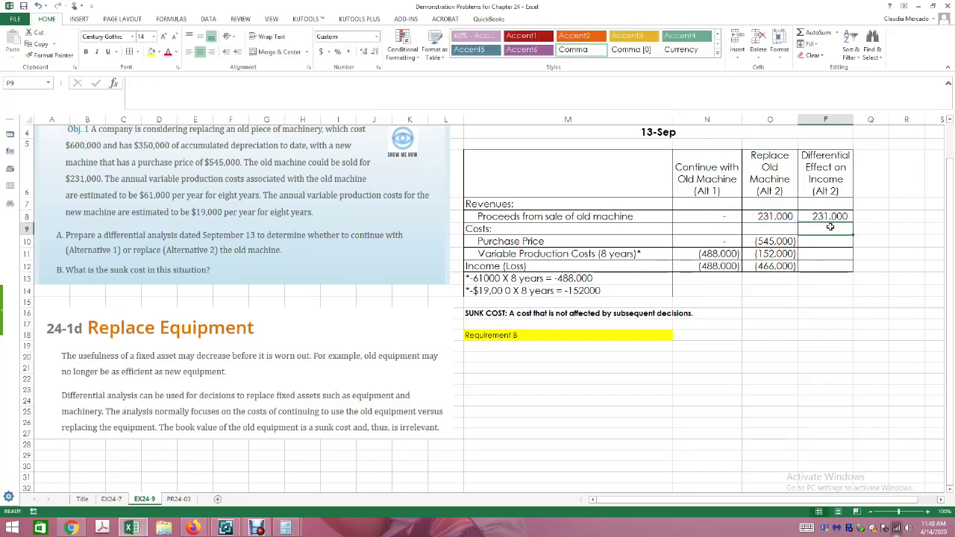
Step: Fill the differential effect formula from P8 down through the Income (Loss) row in P12 and save the workbook
key(Up)
key(Up)
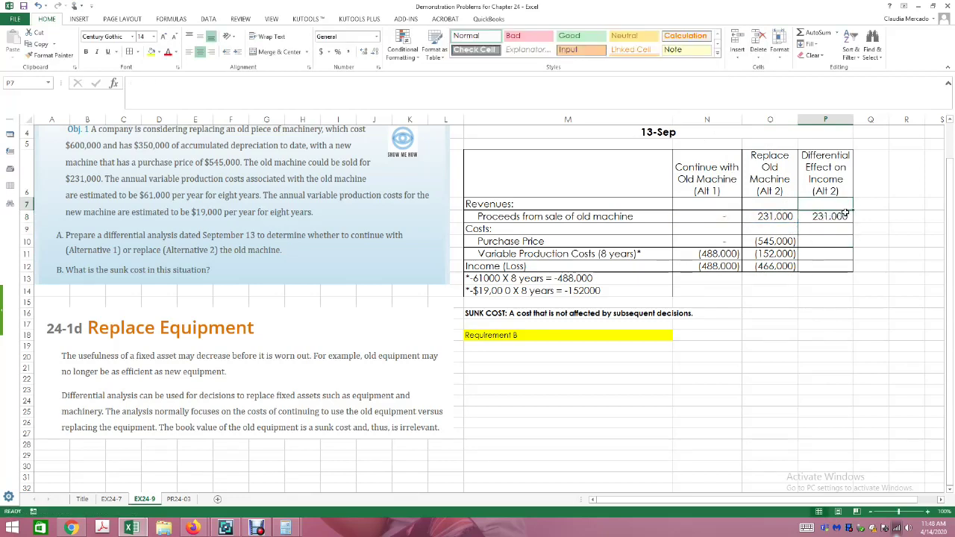
click(845, 216)
drag(853, 222, 852, 273)
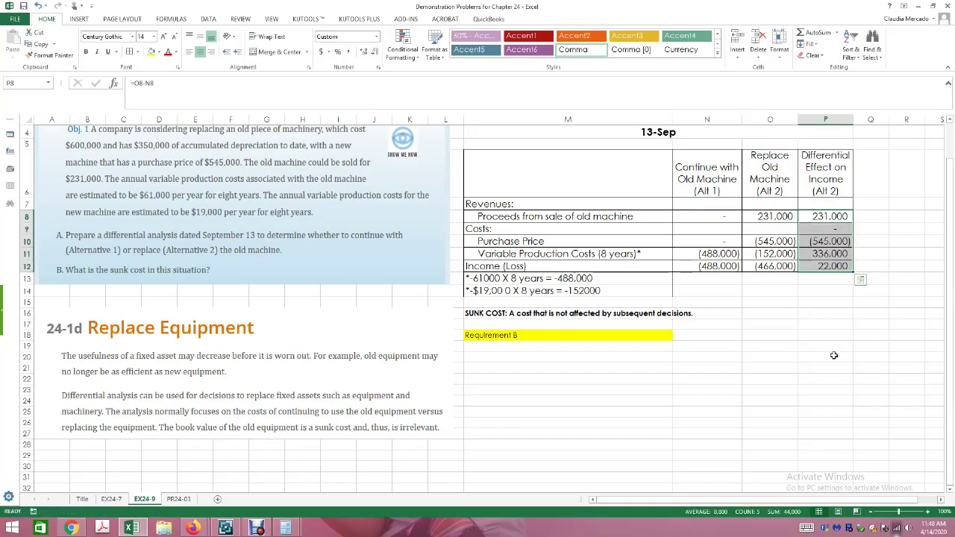
click(835, 355)
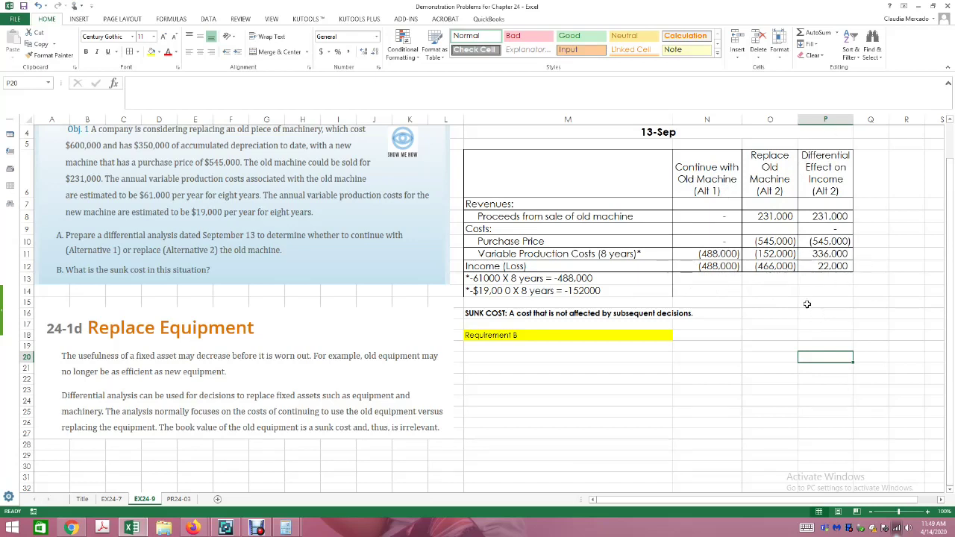
click(23, 6)
Step: Enter the heading "Requirement B" in M21, below the highlighted label
click(494, 367)
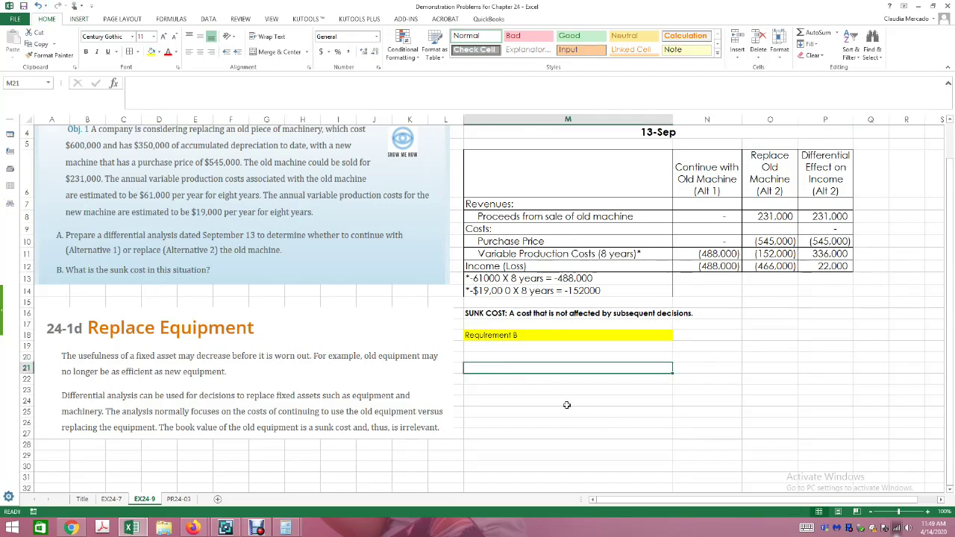
text(Requre)
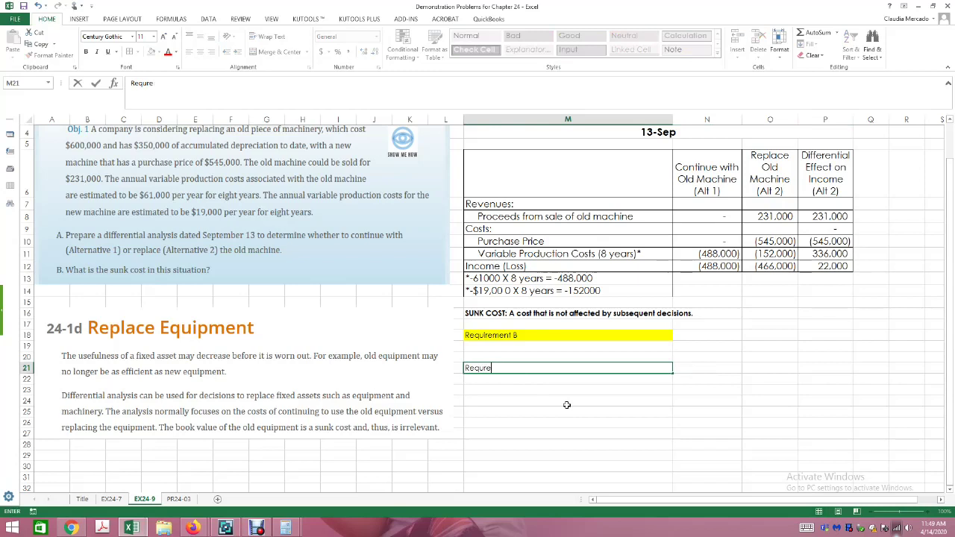
key(BackSpace)
text(iremen)
key(BackSpace)
key(BackSpace)
key(BackSpace)
key(BackSpace)
text(ement V)
key(BackSpace)
text(B)
key(Return)
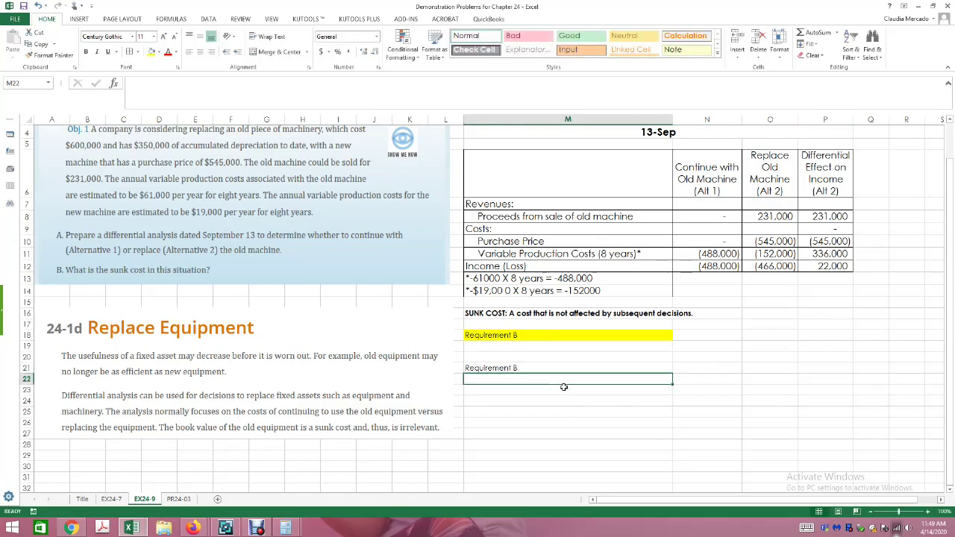
Step: Format the Requirement B heading in M21 as bold with font size 14
click(504, 368)
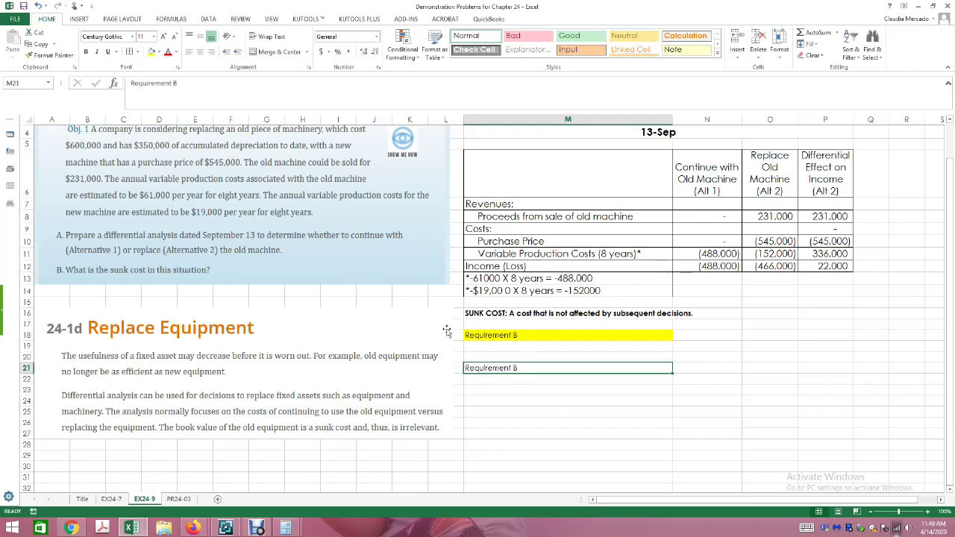
click(86, 51)
click(154, 37)
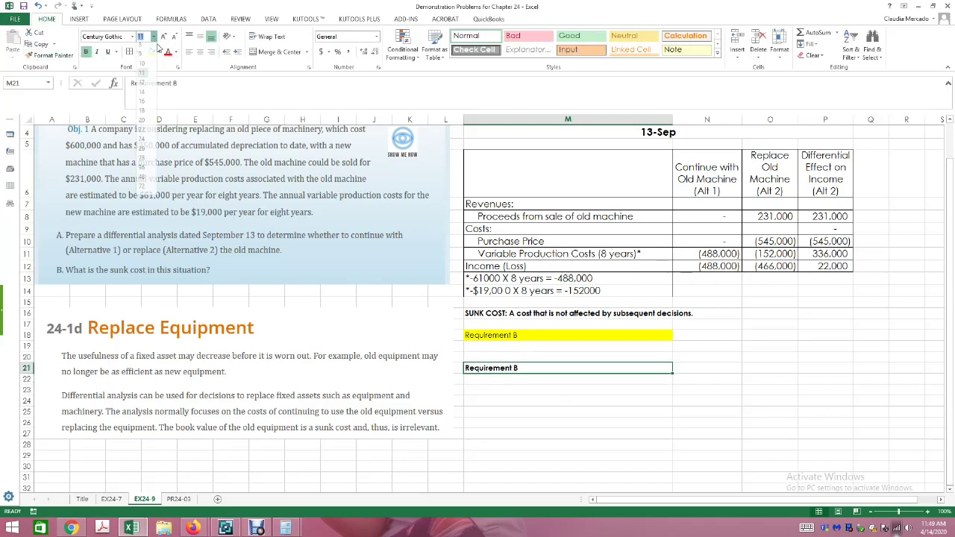
click(145, 95)
click(706, 391)
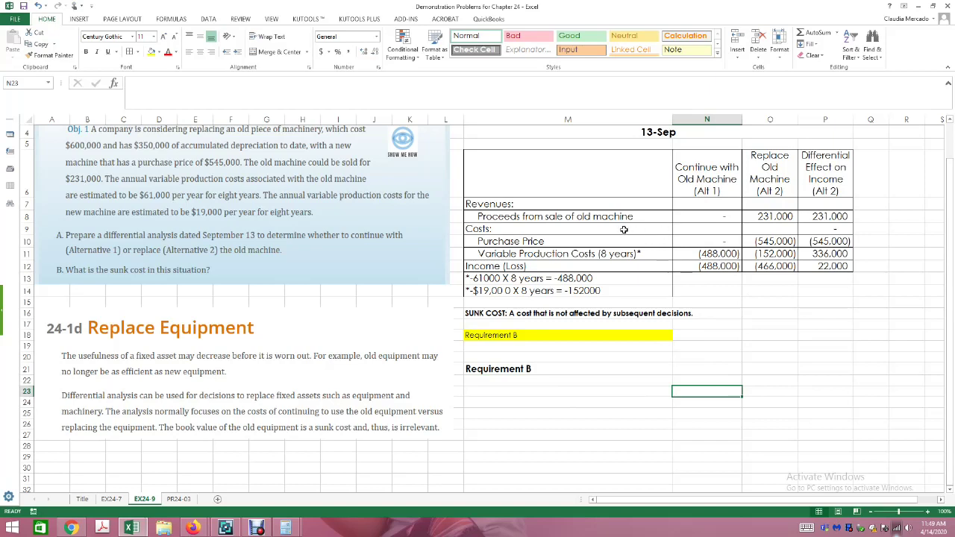
Step: Begin the sunk cost answer in M23 with "The sunk cost is the $25000 book value ($600,000 cost letss $350,000"
click(502, 391)
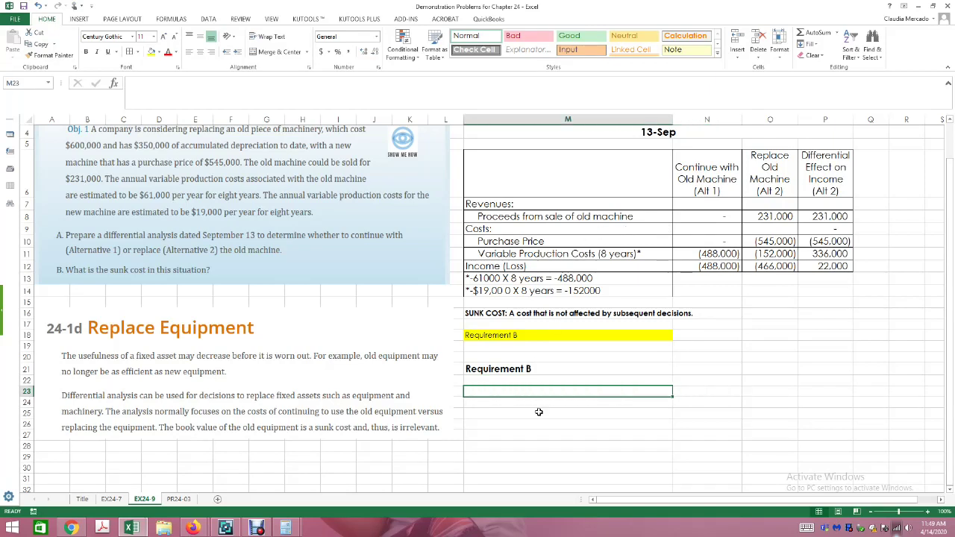
text(None)
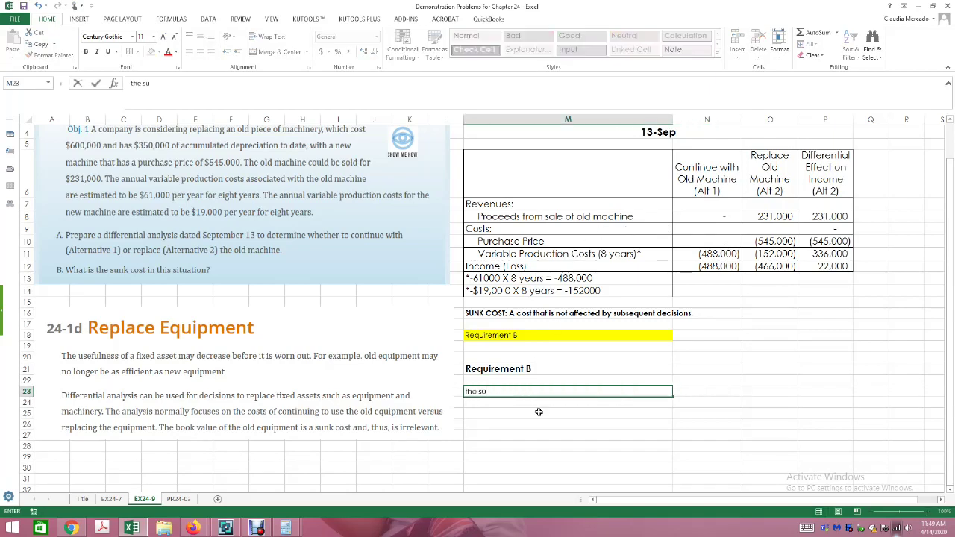
key(BackSpace)
key(BackSpace)
key(BackSpace)
key(BackSpace)
text(The sunk cost is the $2500)
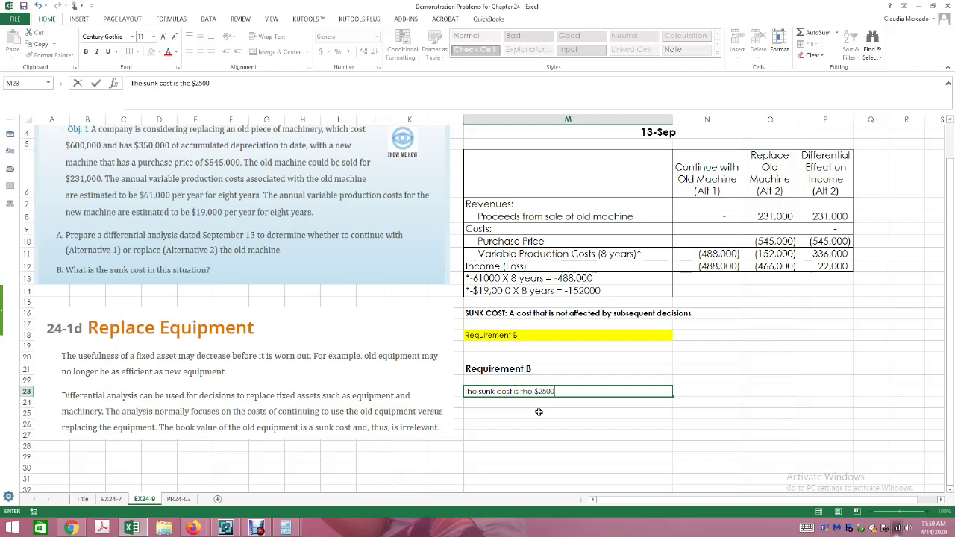
text(0 book value ($600,000)
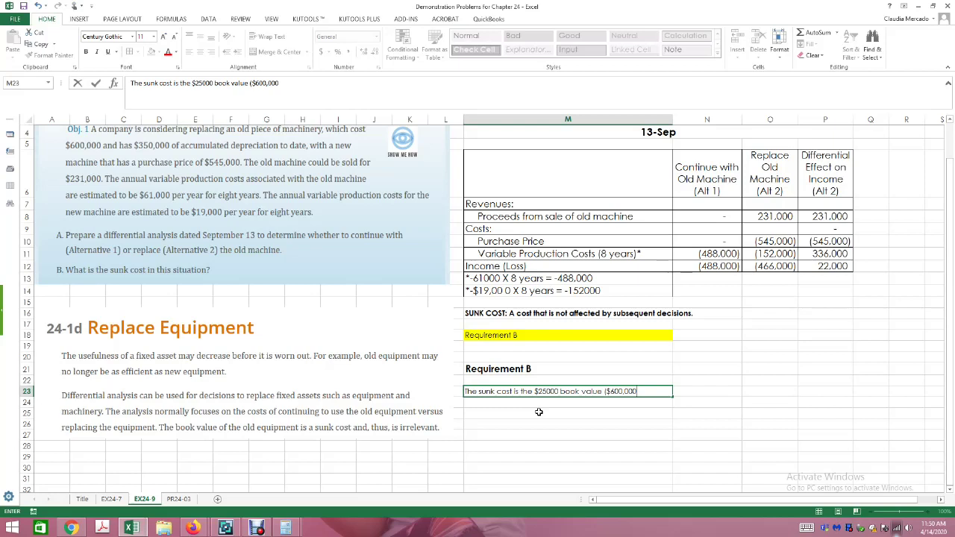
text( cost letss $350,000)
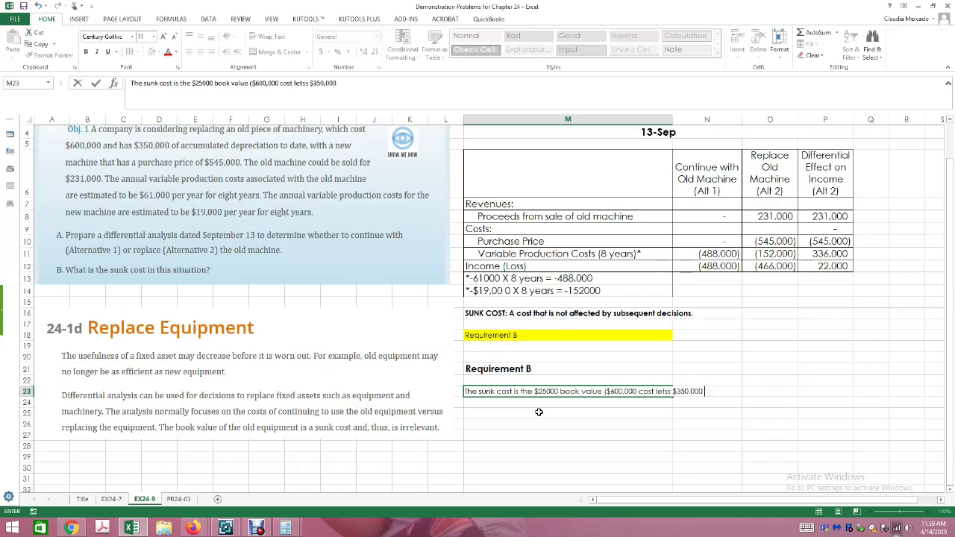
Step: Complete the sunk cost answer in M23 with "on accumulated depreication) of thepresent machine."
text( on accu)
text(mulated)
text( de)
text(eicatio)
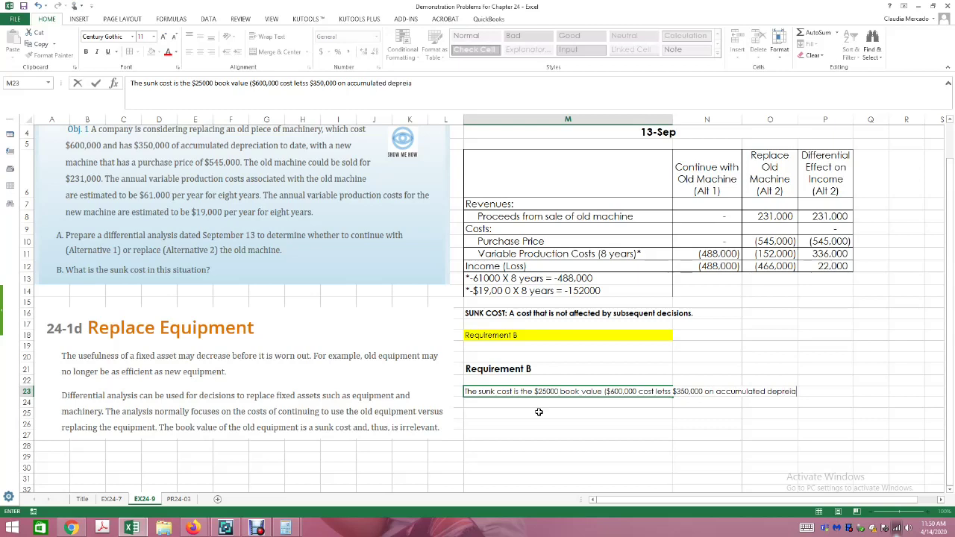
text(n) of thepresent)
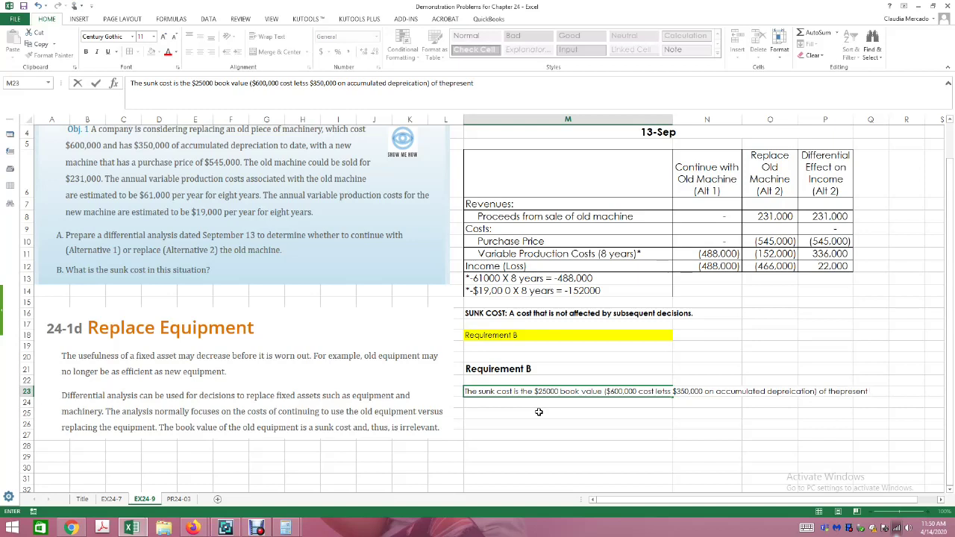
text( achine.)
key(BackSpace)
key(BackSpace)
key(BackSpace)
key(BackSpace)
key(BackSpace)
key(BackSpace)
key(BackSpace)
text(macinge.)
key(BackSpace)
key(BackSpace)
key(BackSpace)
key(BackSpace)
text(hine)
key(ctrl+Return)
Step: Add a zero and a comma to the book value in the M23 answer so it reads $25,0000
click(209, 83)
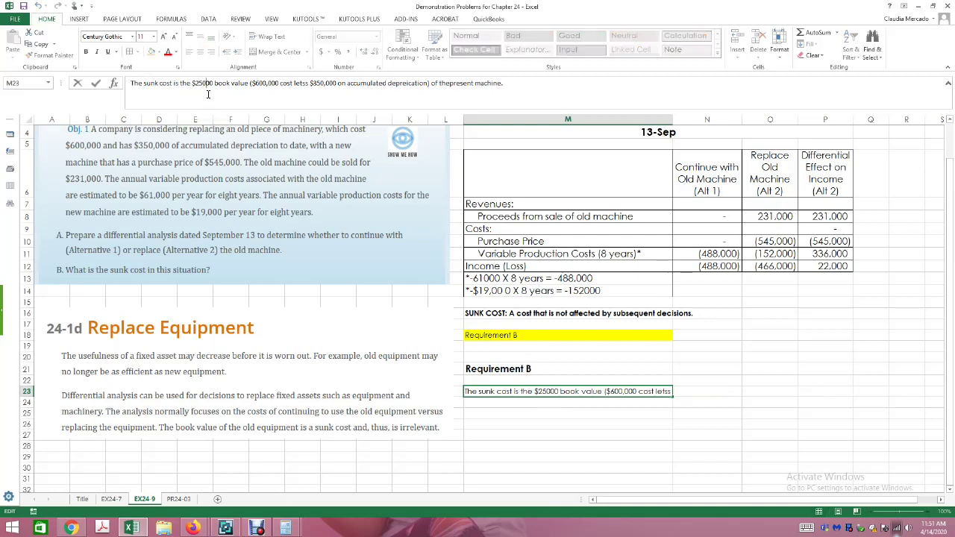
text(0)
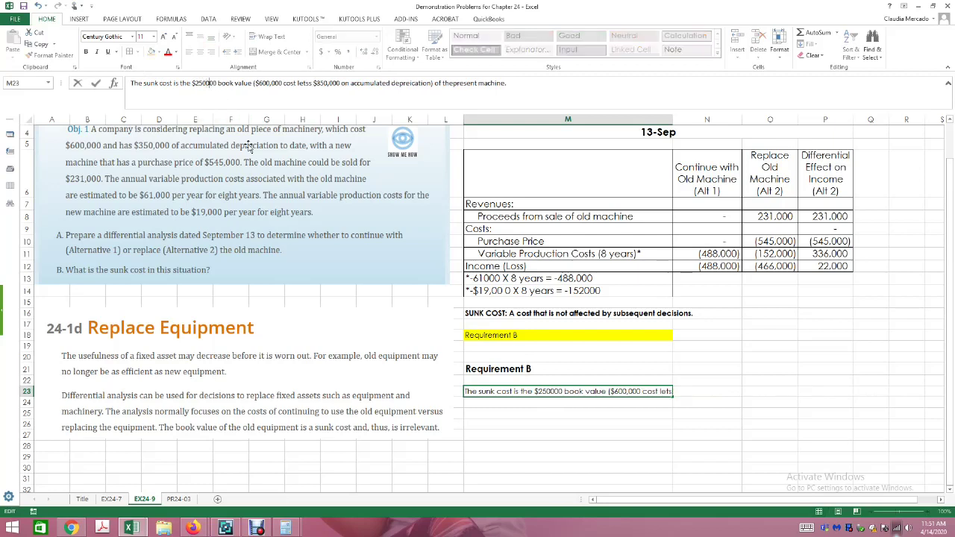
click(202, 83)
text(,)
key(Return)
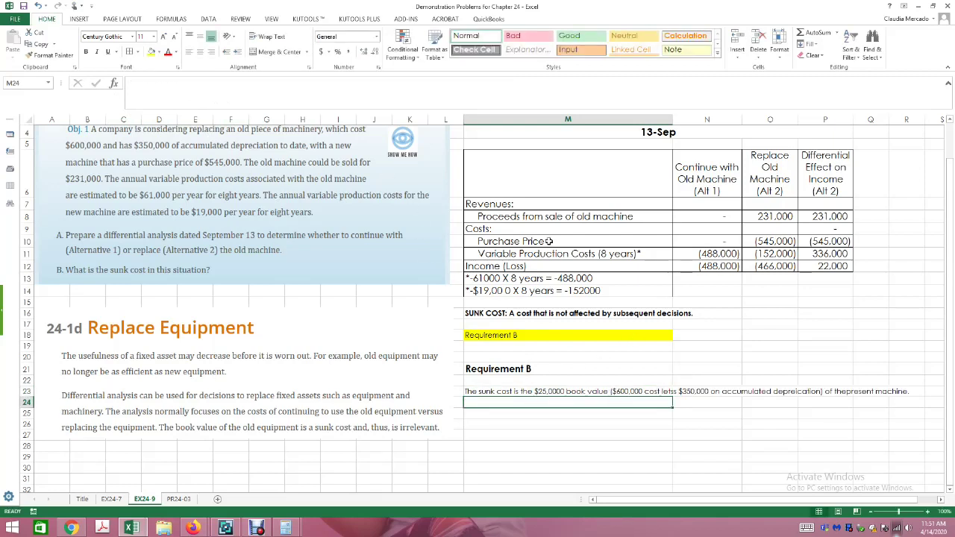
Step: Correct the thousands separator in the M23 answer so the book value reads $250,000
click(540, 391)
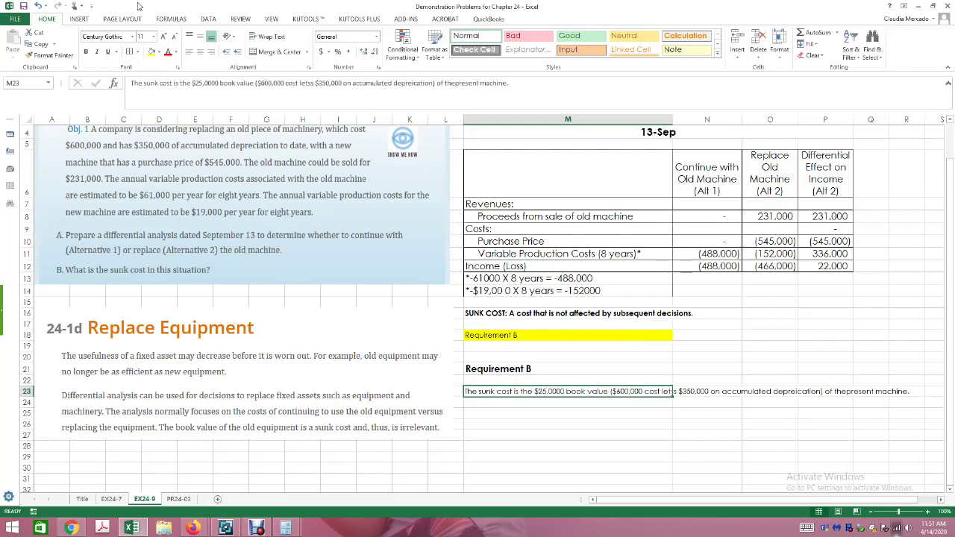
click(202, 83)
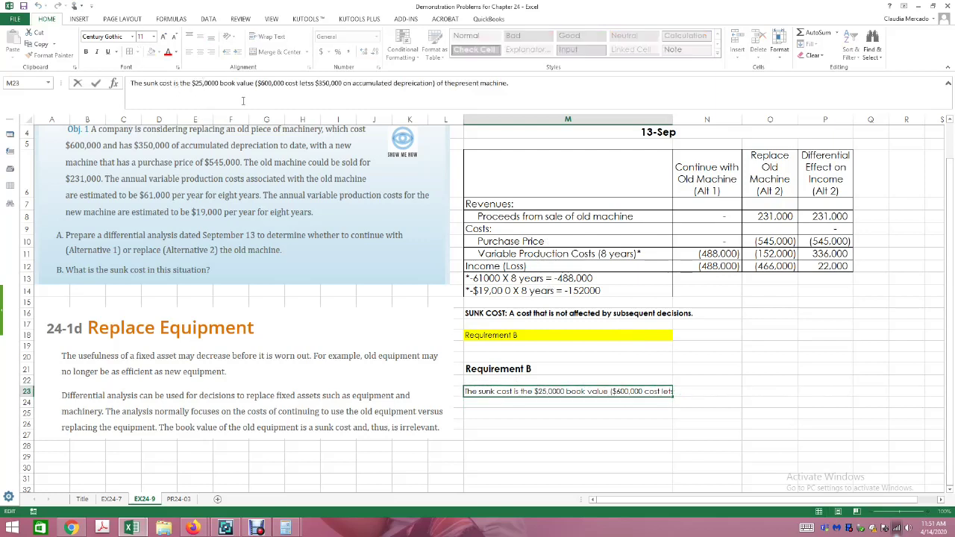
key(BackSpace)
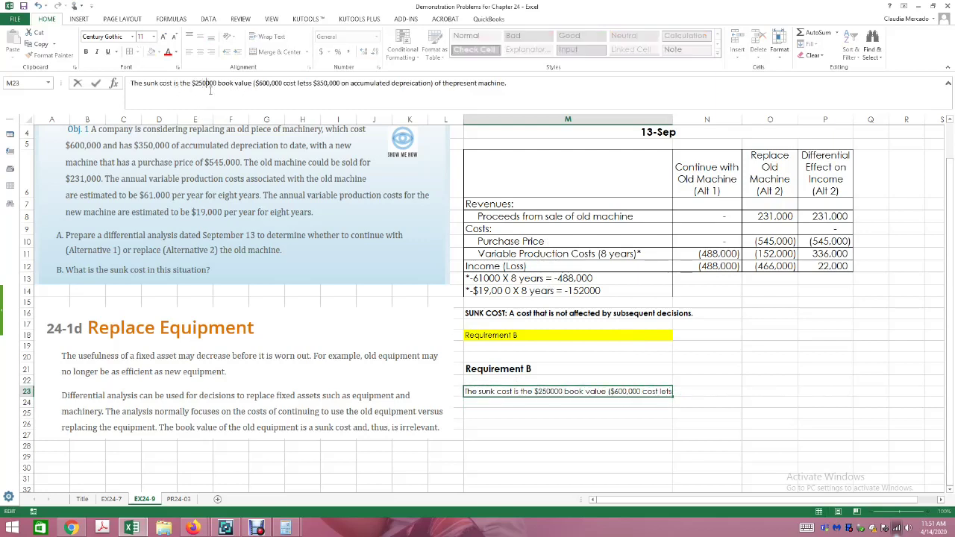
text(,)
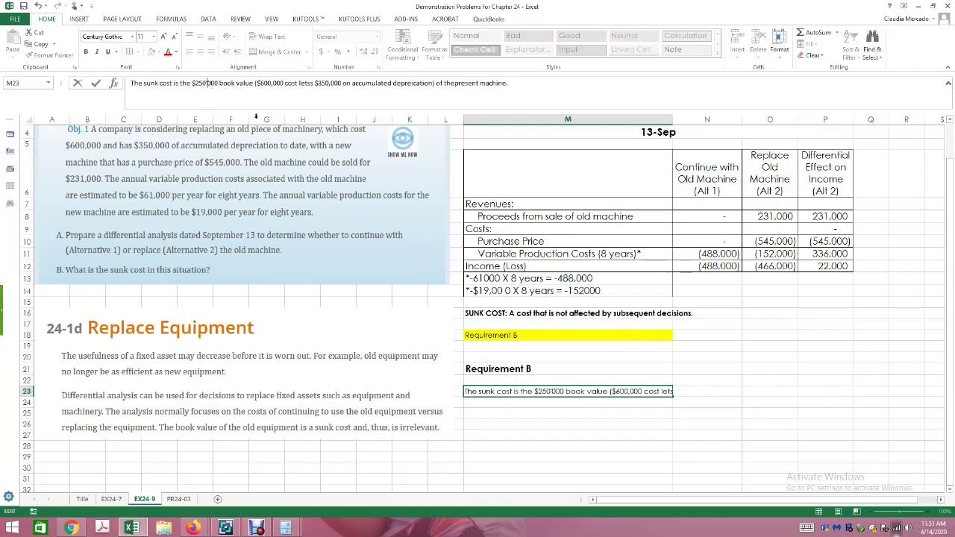
key(Return)
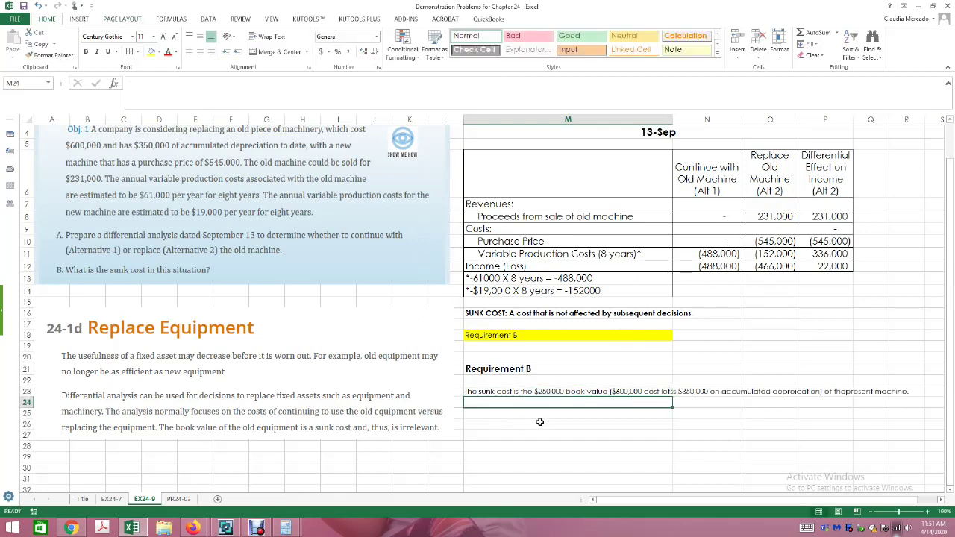
click(541, 394)
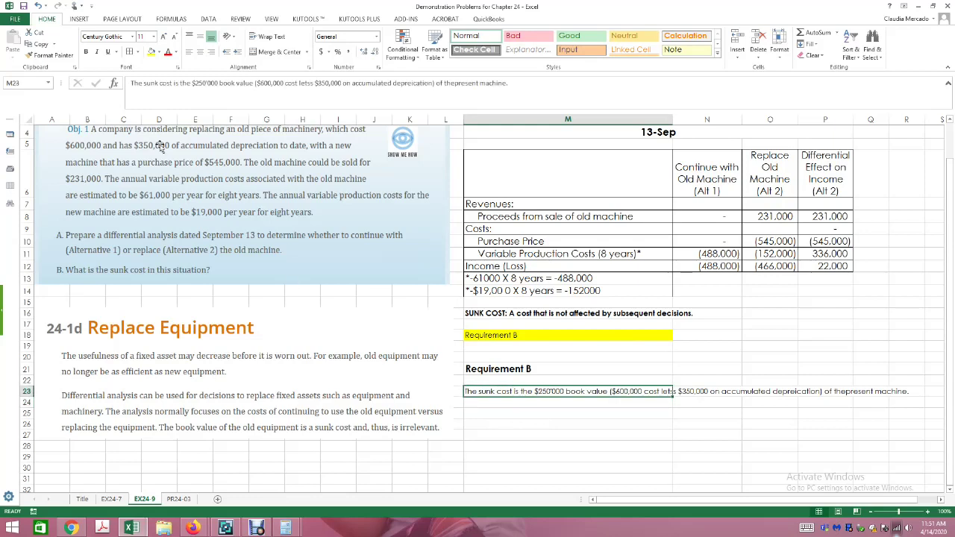
click(212, 83)
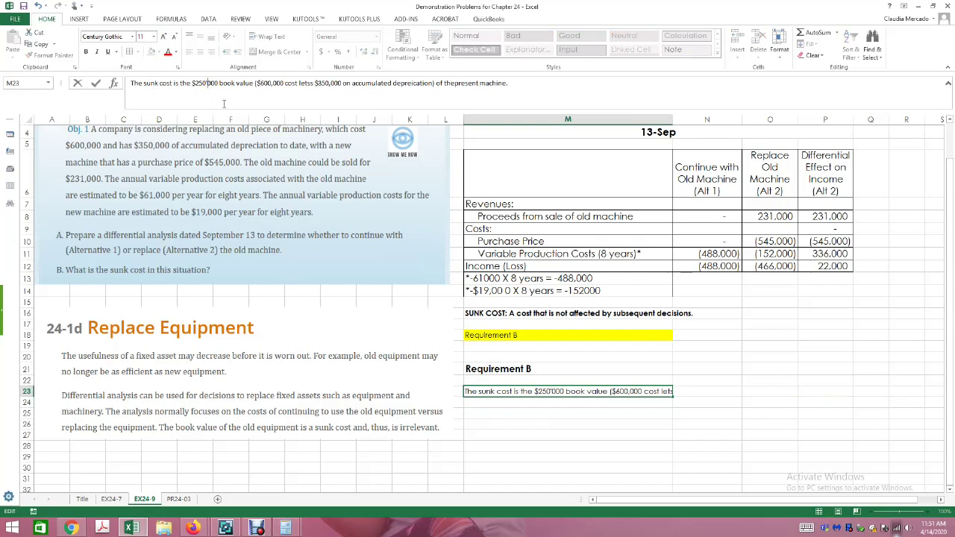
key(BackSpace)
text(,)
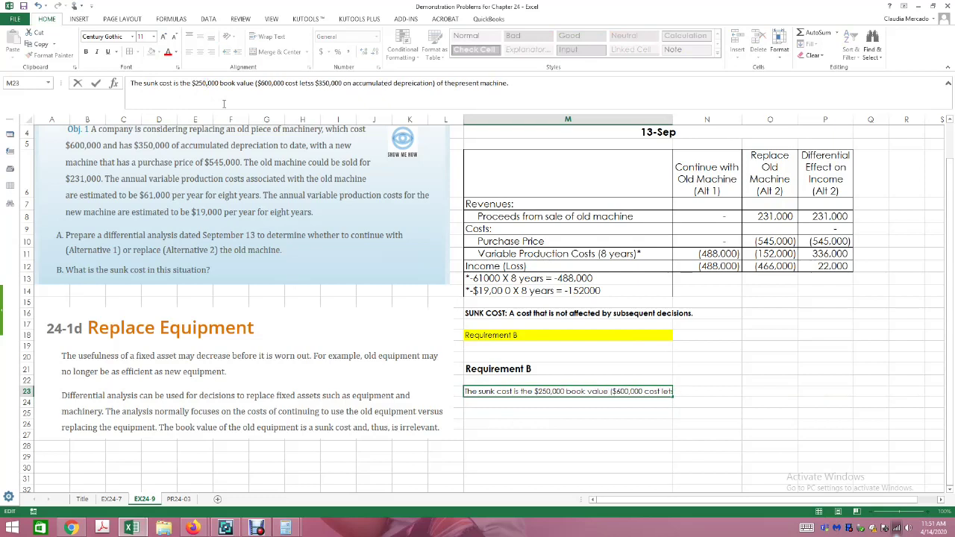
key(Return)
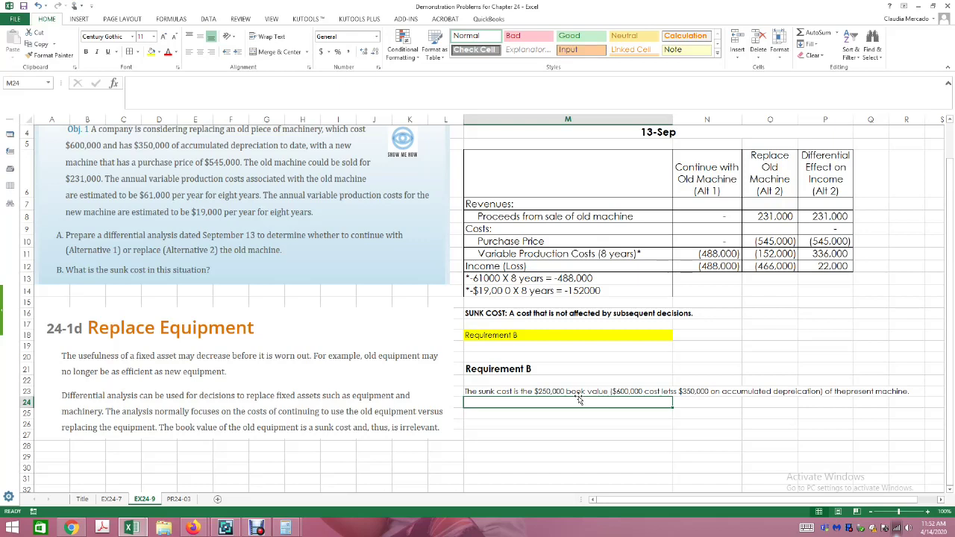
click(587, 437)
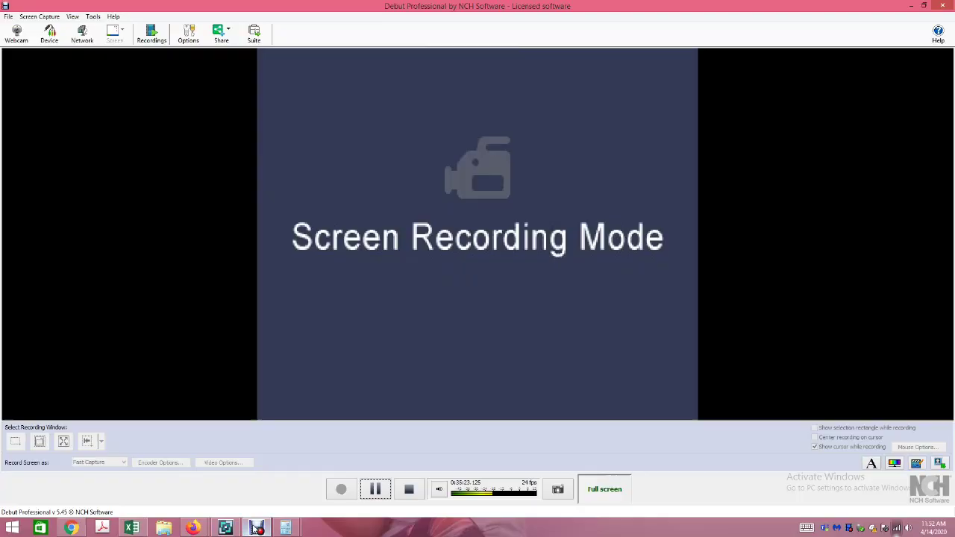
Step: Switch back to the Chapter 24 demonstration workbook in Excel and open the PR24-03 sheet
click(227, 527)
click(227, 527)
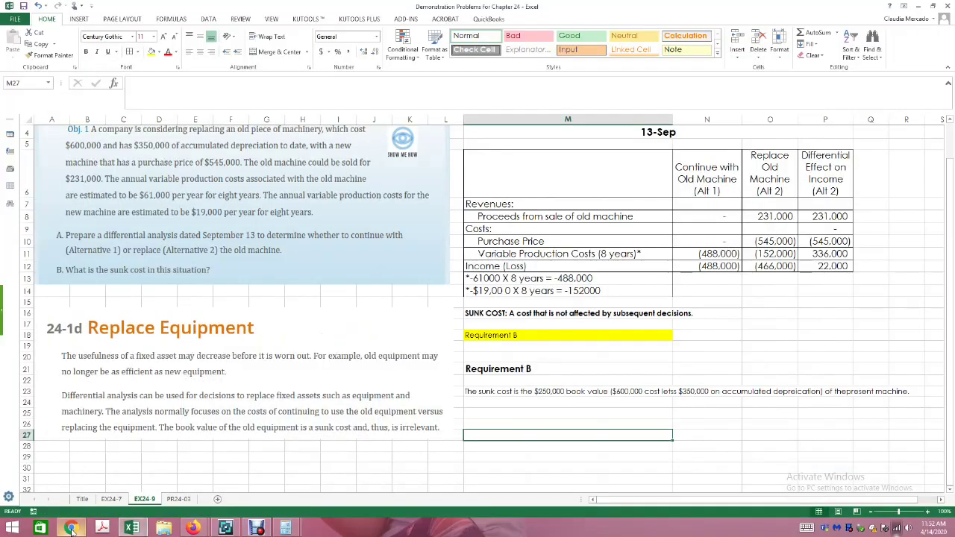
click(177, 499)
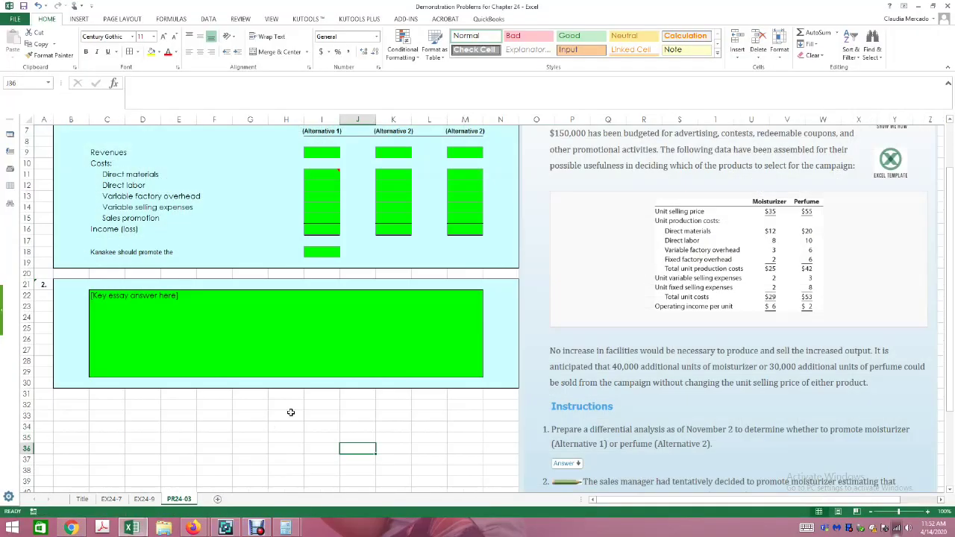
Step: Calculate the moisturizer revenue in I9 with the formula =$35*40,000, accepting the suggested formula correction
scroll(291, 412, up, 2)
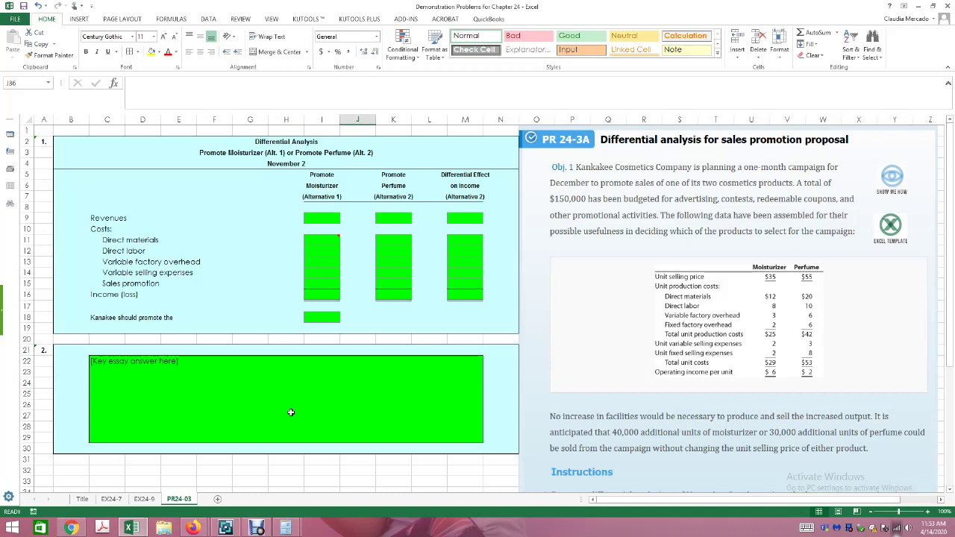
scroll(507, 438, down, 3)
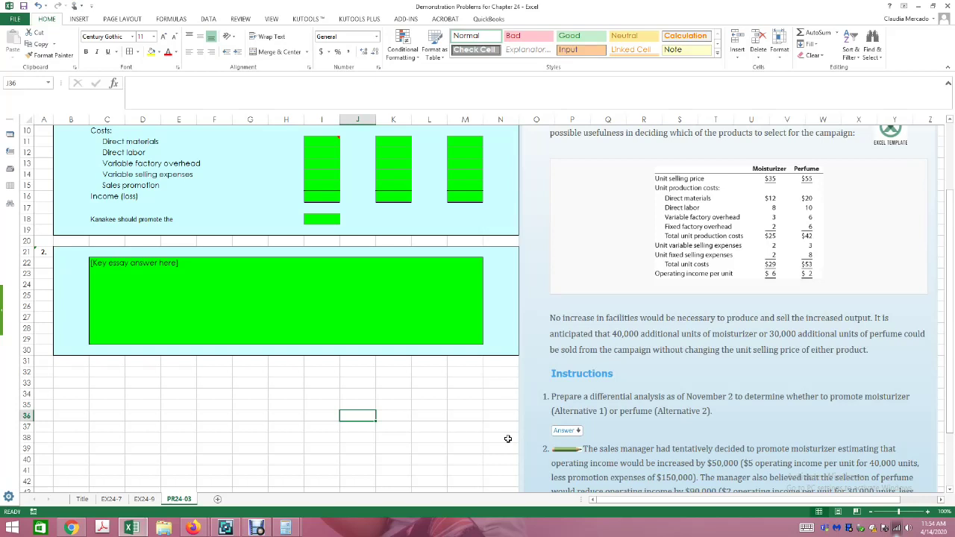
scroll(548, 394, up, 3)
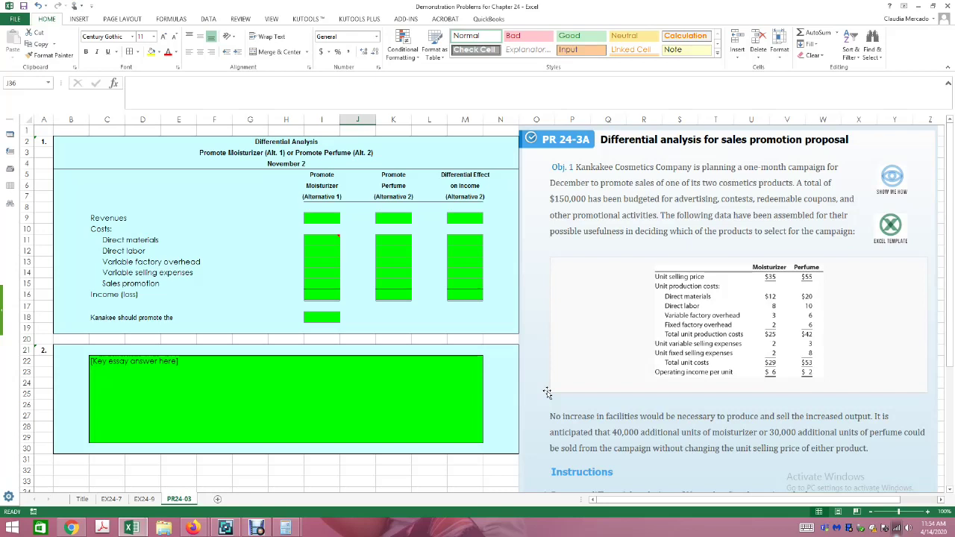
scroll(547, 393, down, 1)
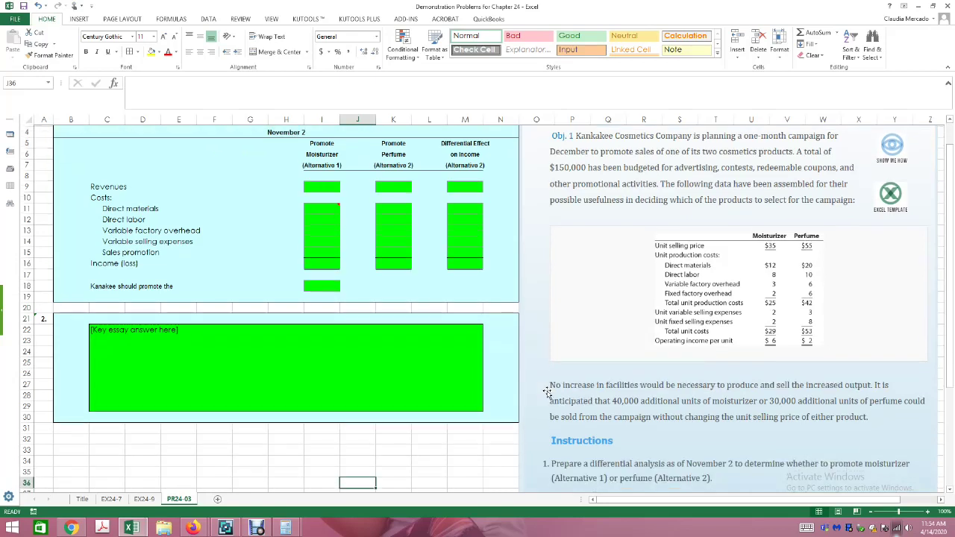
scroll(546, 393, up, 1)
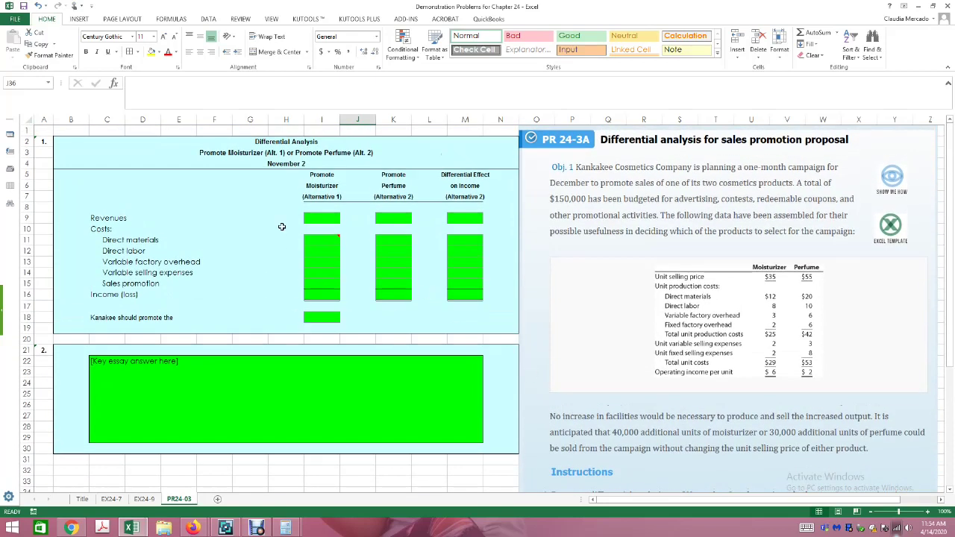
click(317, 218)
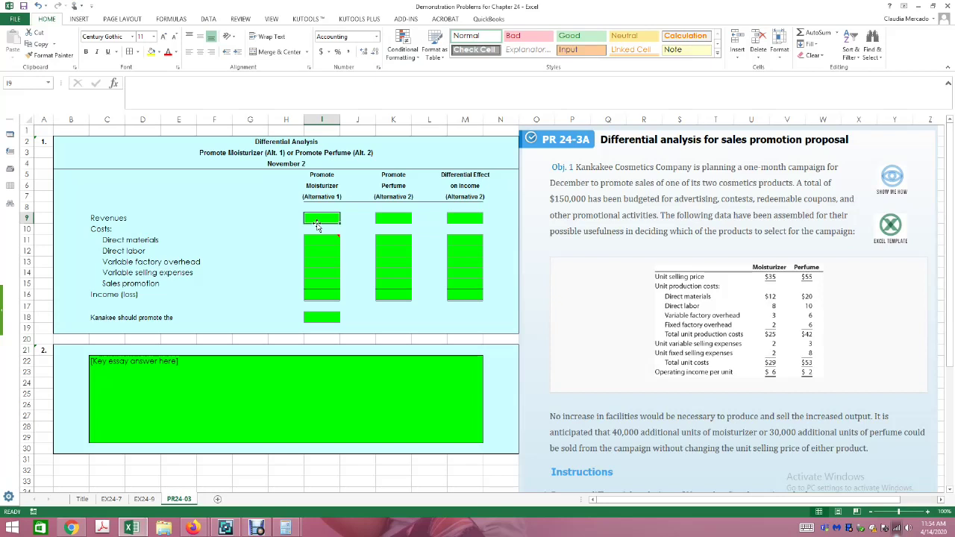
text(=)
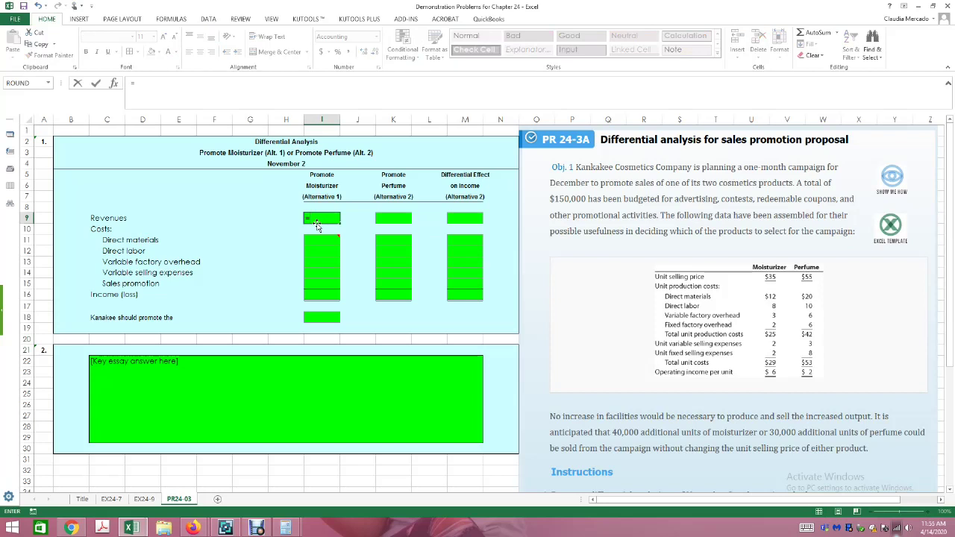
text($35*4)
text(0,000)
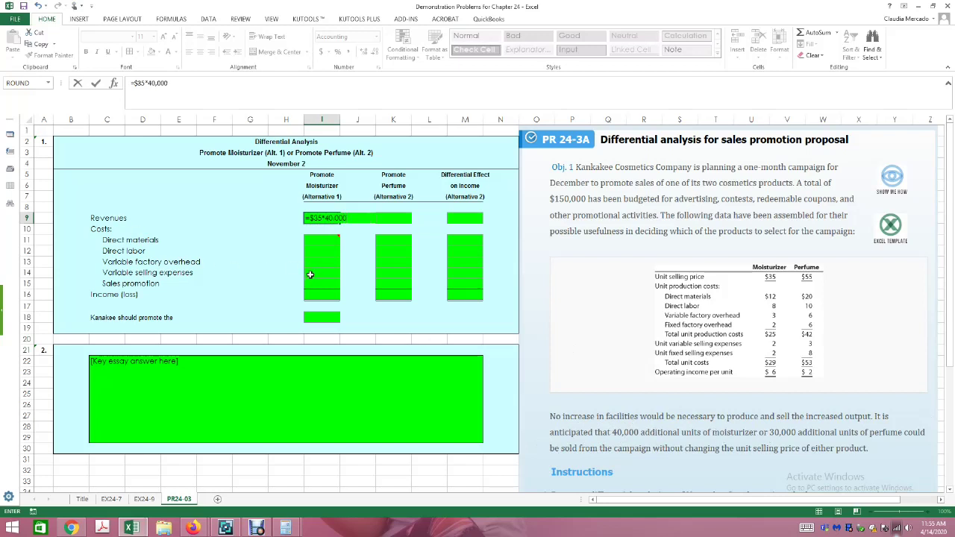
key(Return)
key(Return)
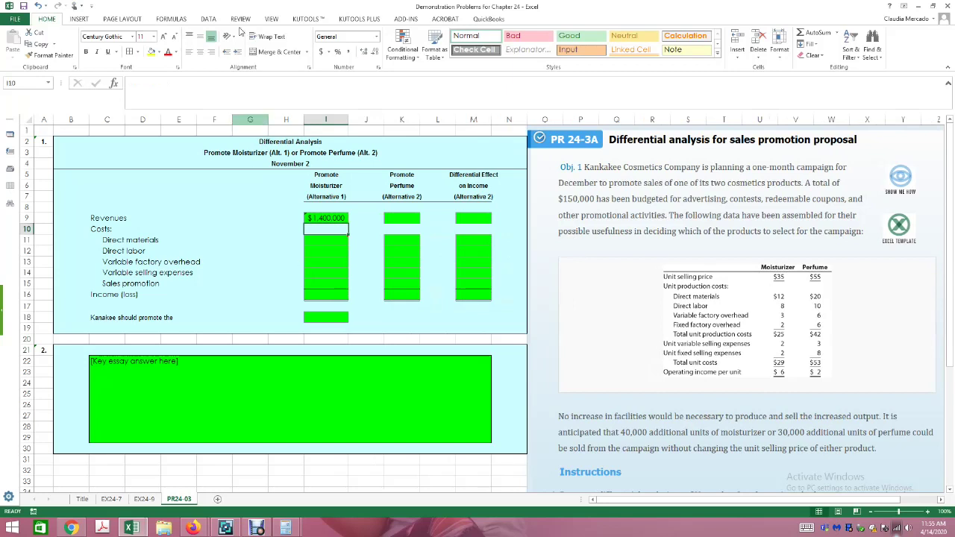
Step: Add the note "(Unite Selling Price X # of Units)" beside the Revenues label in D9
click(157, 217)
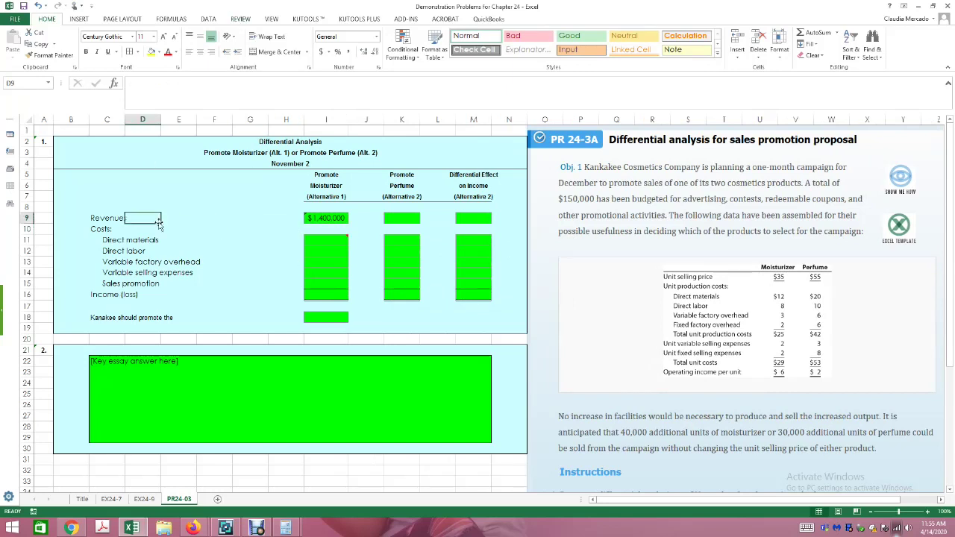
text(()
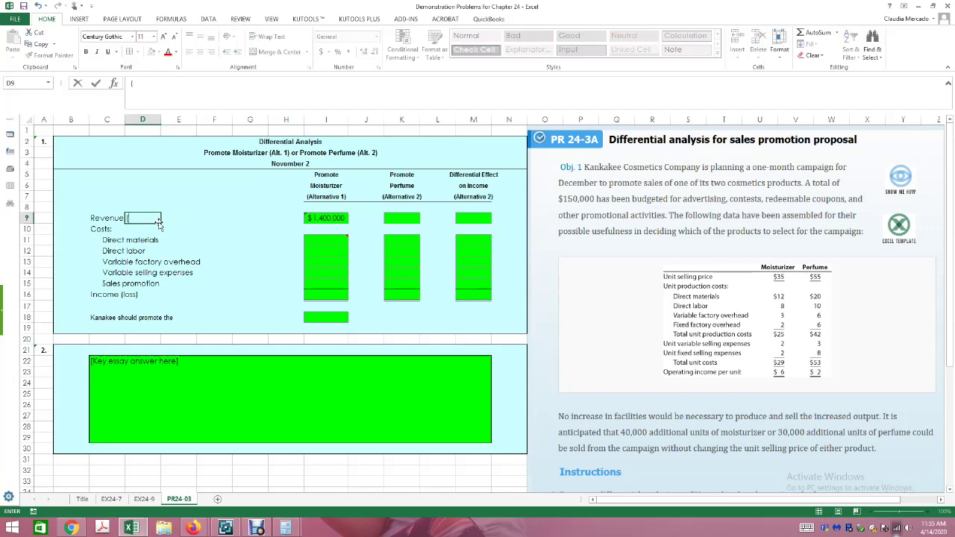
text(Unite Selling Price X)
text(# of Cuin)
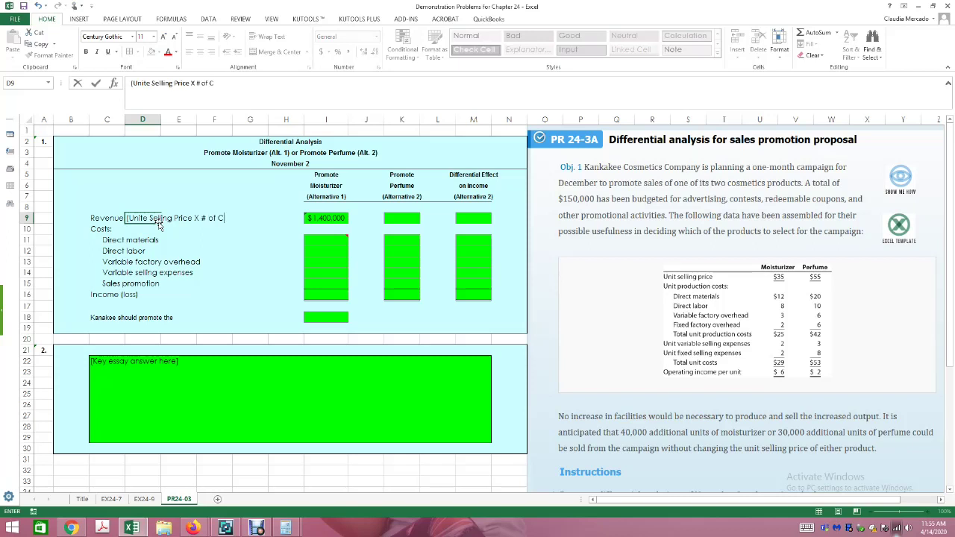
key(BackSpace)
key(BackSpace)
key(BackSpace)
key(BackSpace)
text(Units))
key(Return)
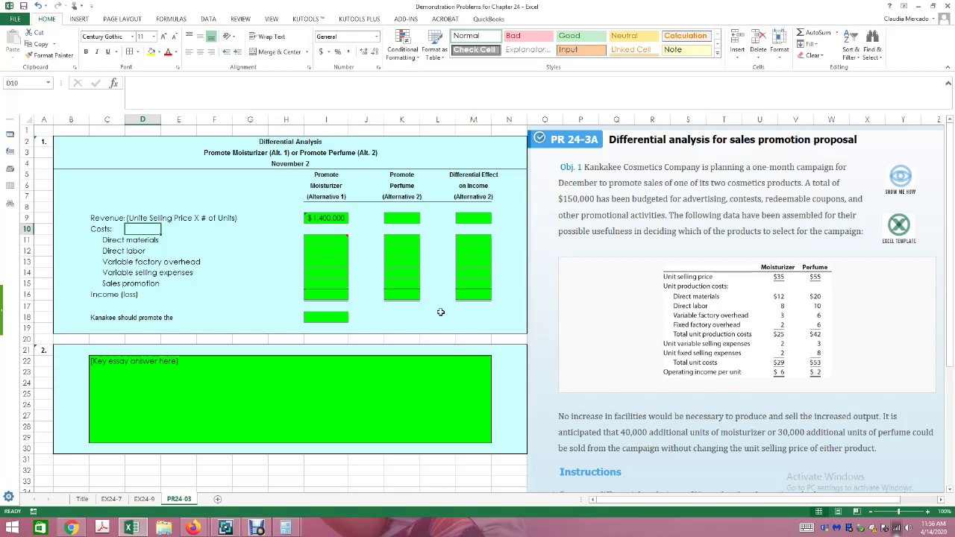
Step: Append "35 X 40,000" to the end of the revenue note in D9
click(328, 220)
click(237, 216)
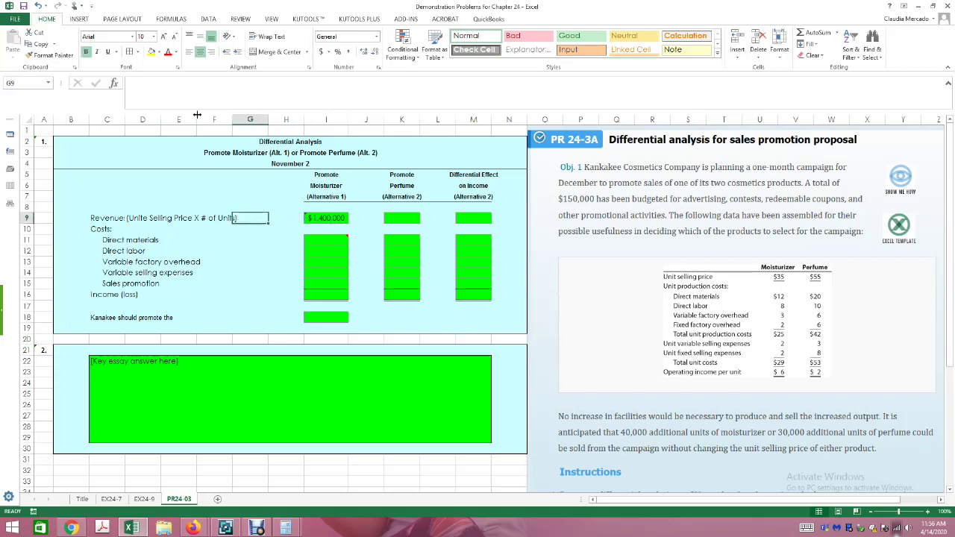
click(153, 218)
click(259, 87)
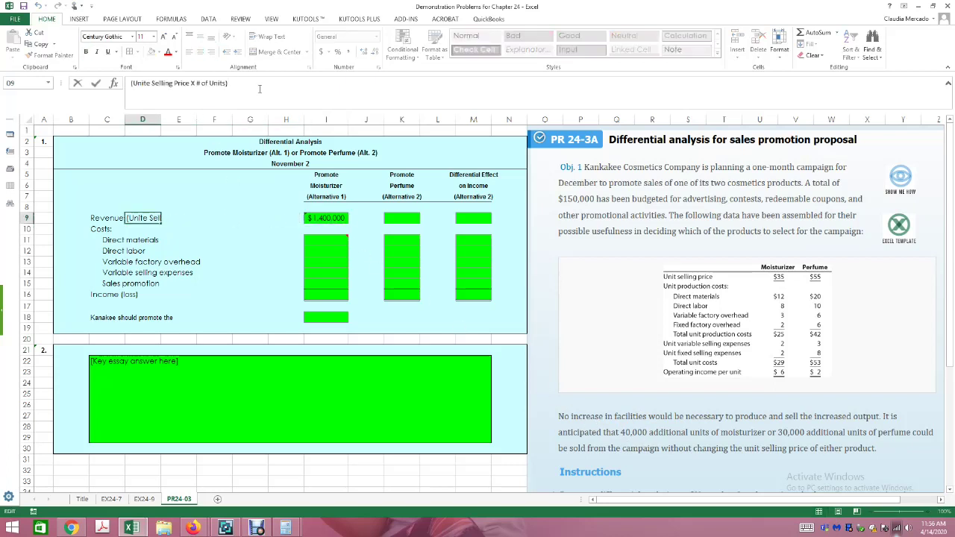
text(35 X 40,000)
key(Return)
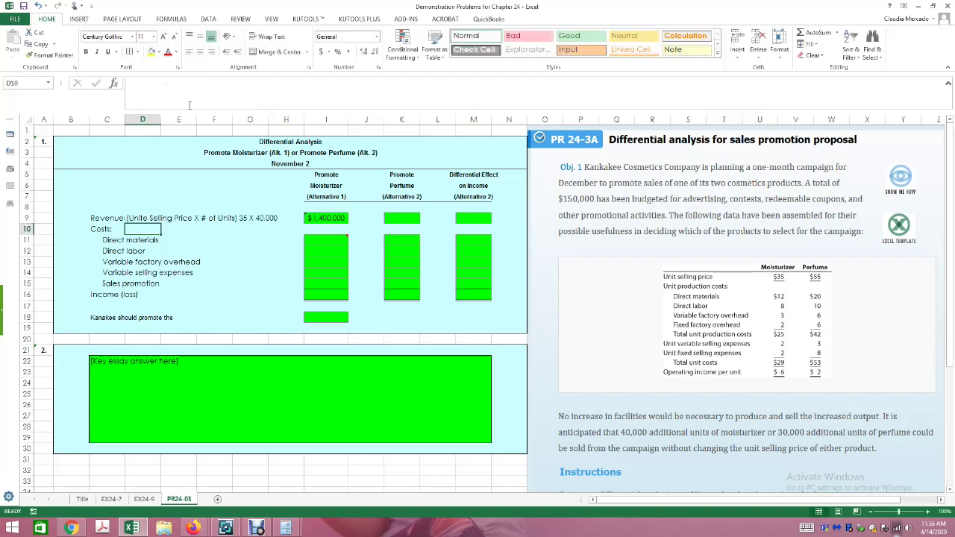
Step: Add the note "All costs need to be negative" beside the Costs label in D10
click(138, 240)
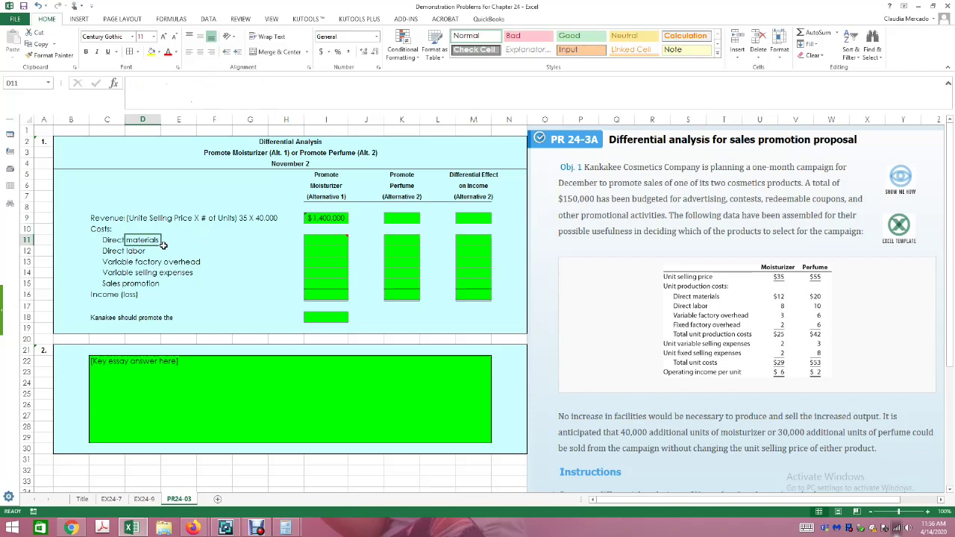
click(137, 233)
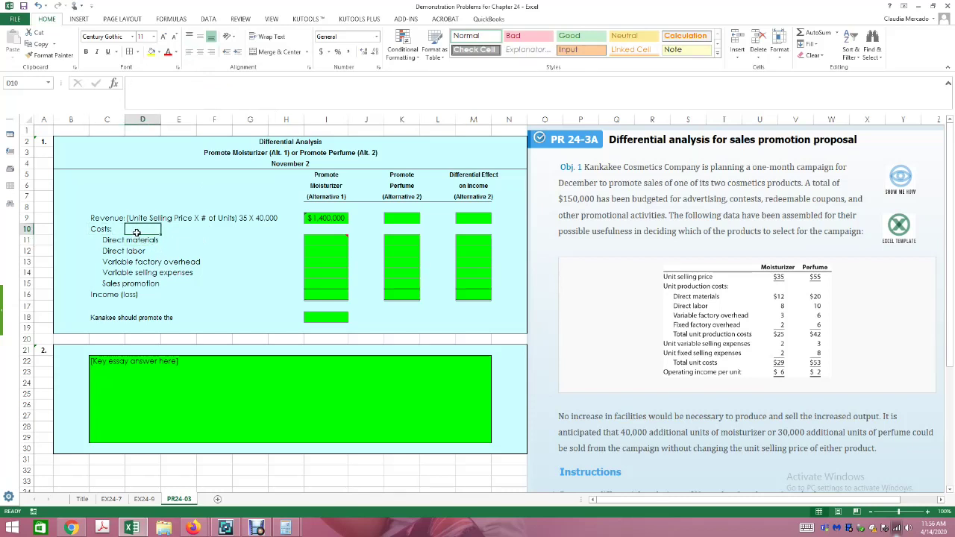
text(All cots)
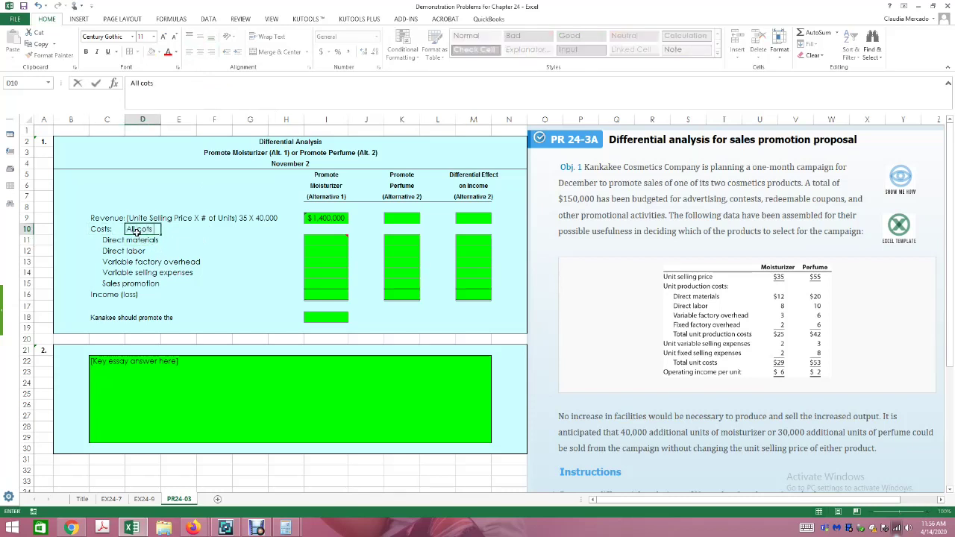
key(BackSpace)
key(BackSpace)
text(sts need to be nega)
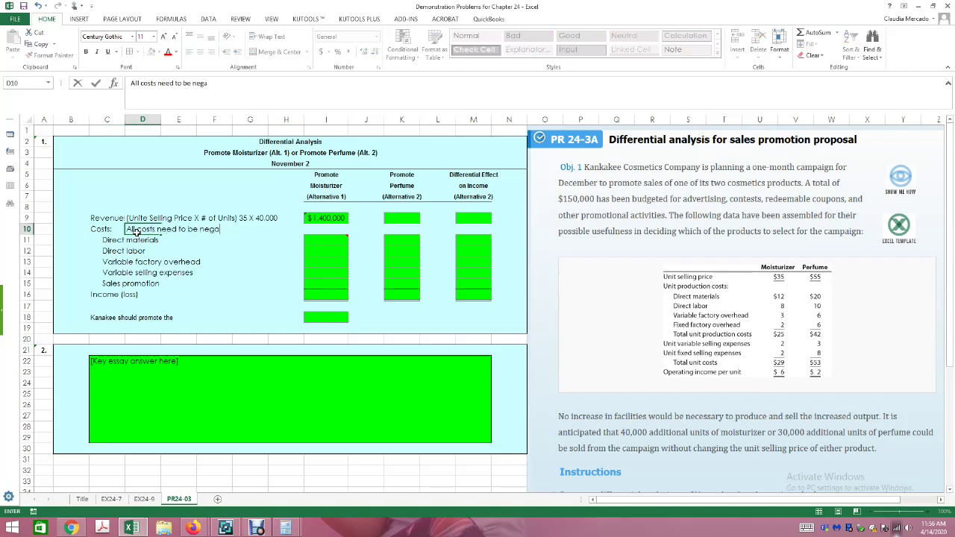
text(tive)
Step: Color the text of the negative costs note in D10 red
click(163, 234)
click(176, 52)
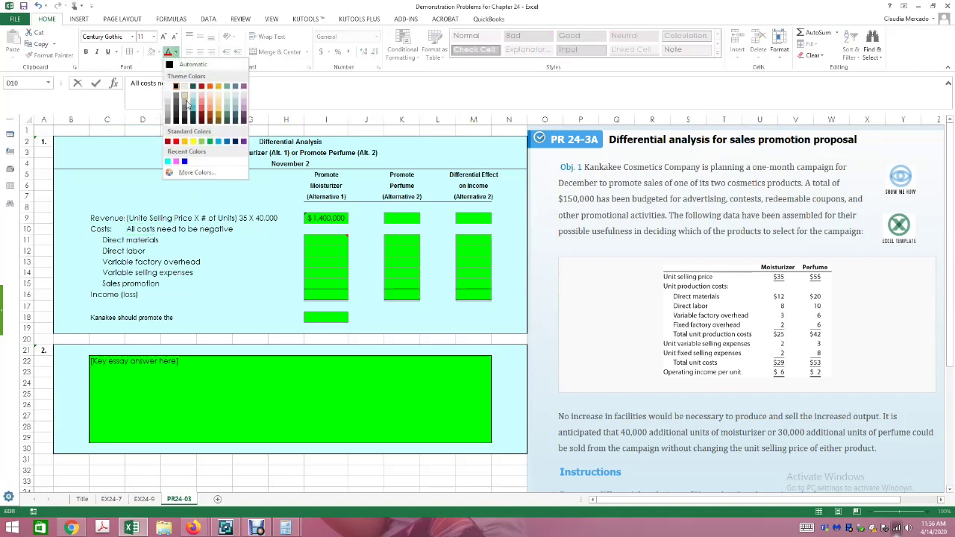
click(180, 142)
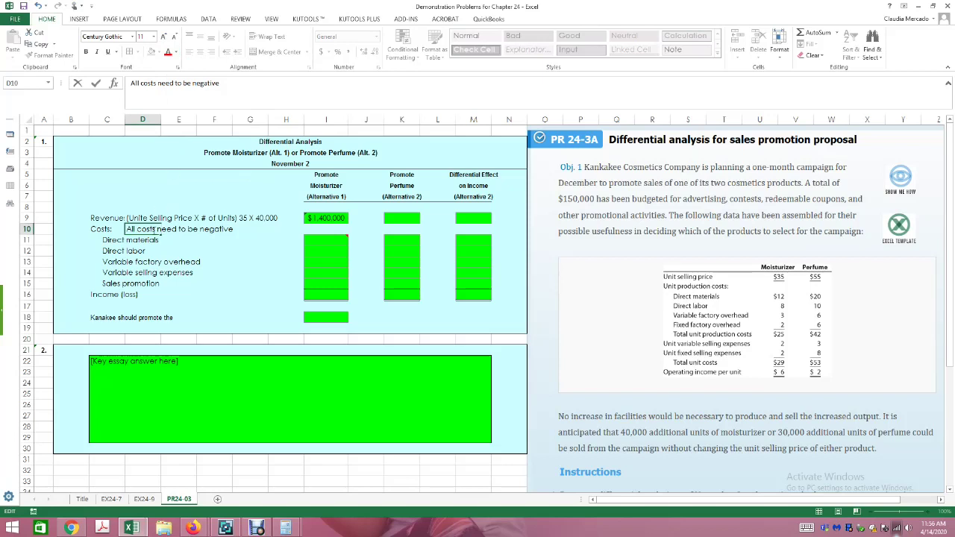
drag(234, 229, 125, 229)
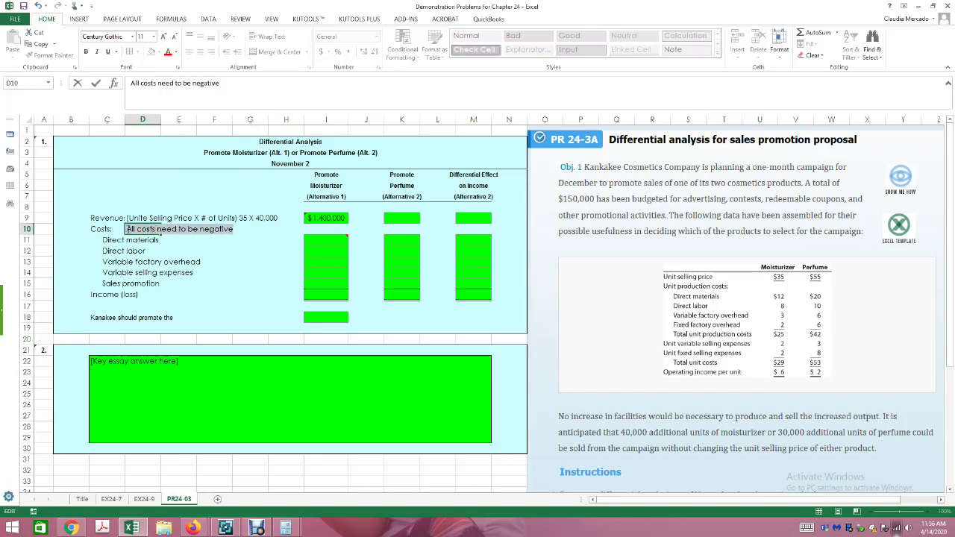
click(168, 54)
click(230, 280)
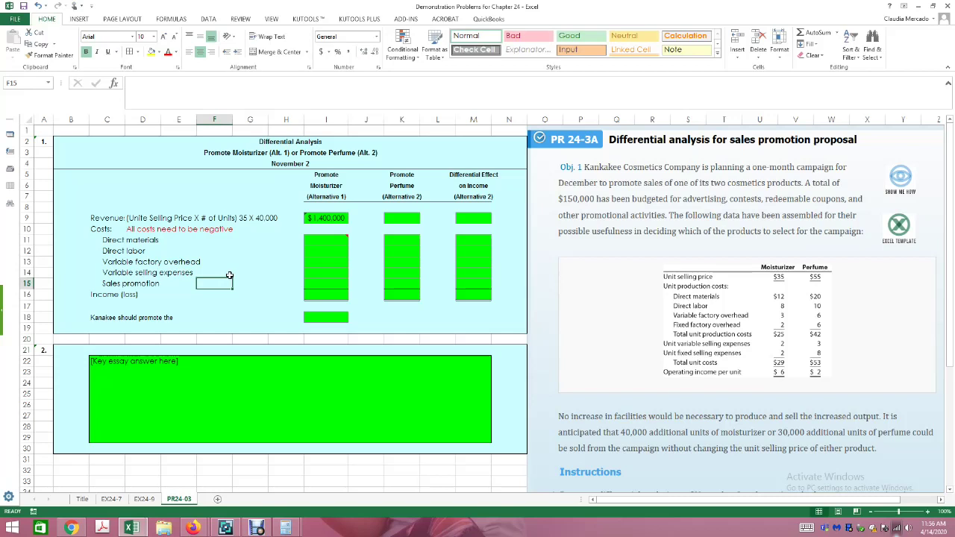
Step: Calculate the moisturizer direct materials cost in I11 with =12*40,000, accepting the suggested formula correction
click(335, 240)
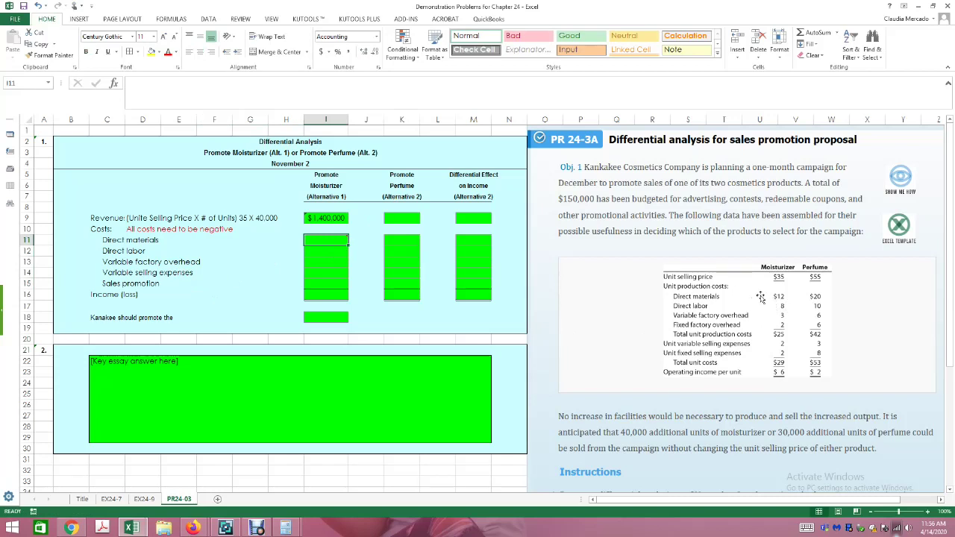
text(=212)
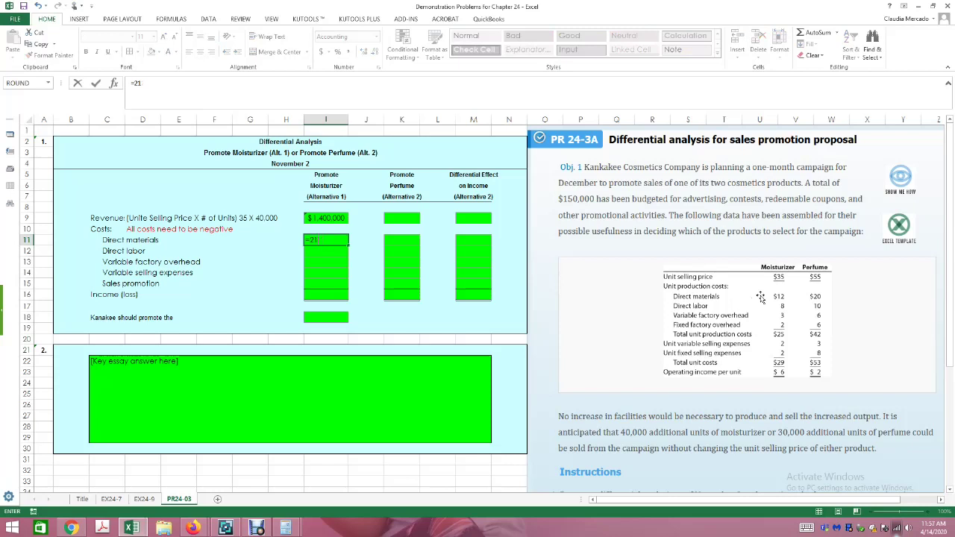
key(BackSpace)
key(BackSpace)
text(12)
text(0,000)
key(Return)
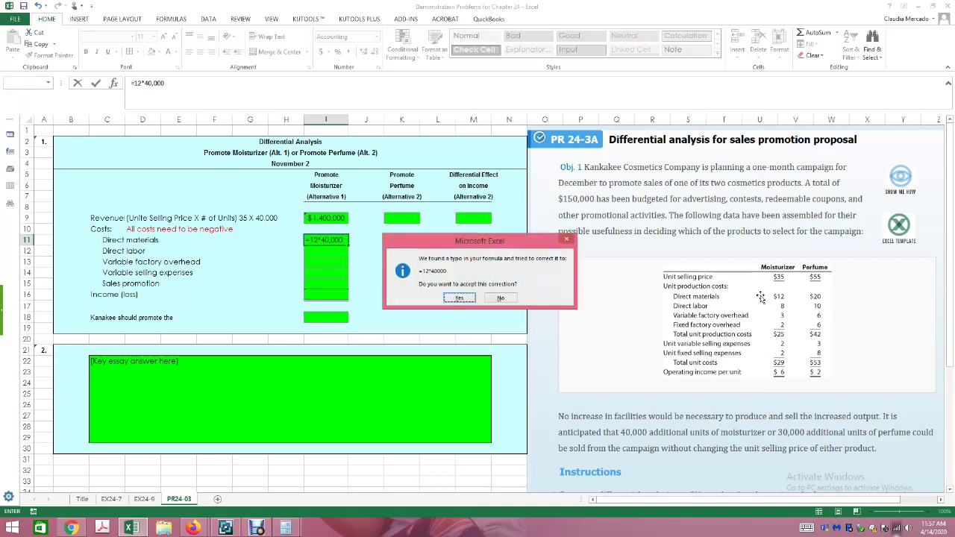
key(Return)
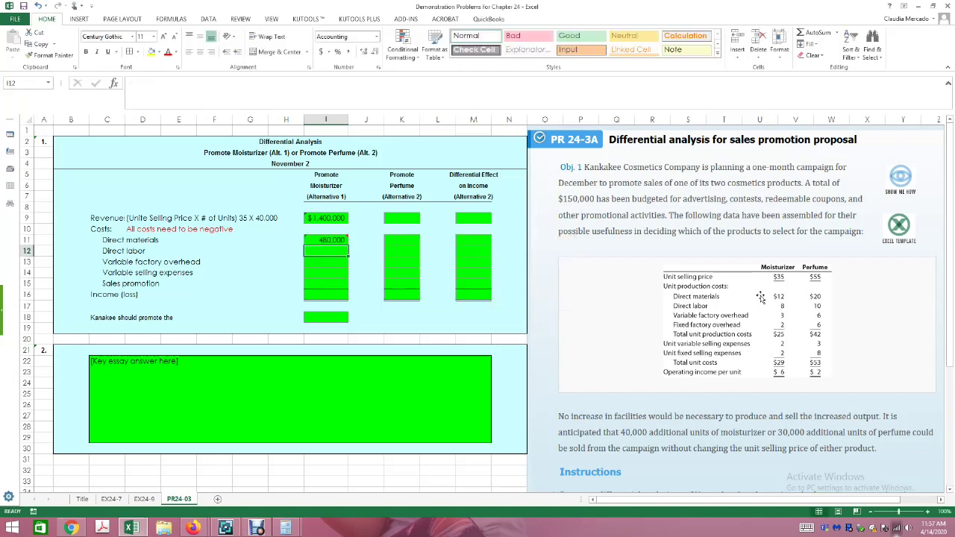
Step: Add the calculation note "($12 X 40,000)" beside the Direct materials label in E11
click(187, 250)
click(185, 240)
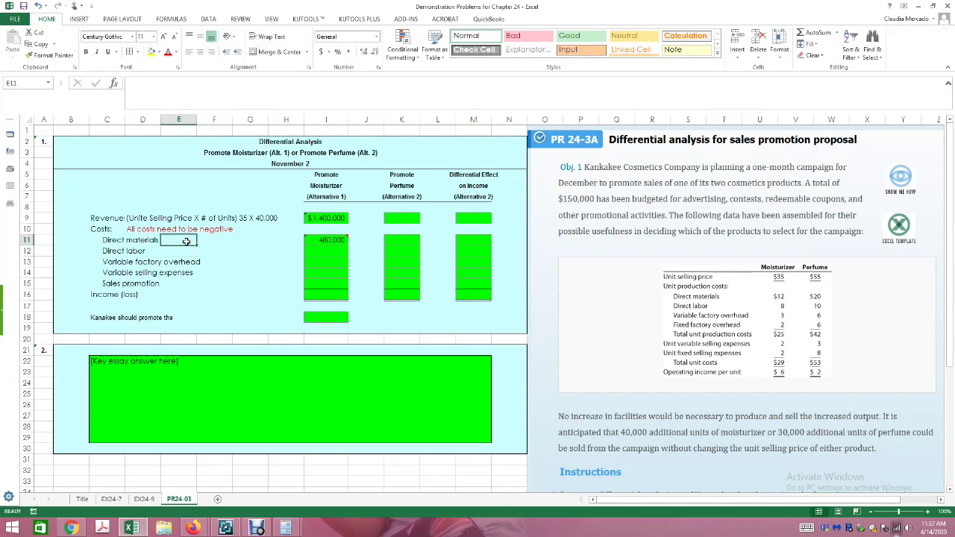
text(()
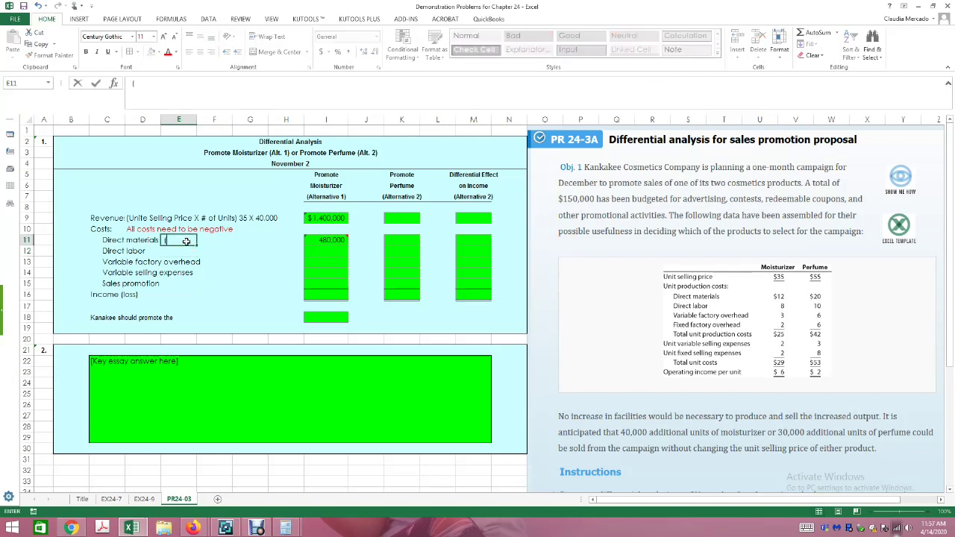
text($12 X 40,000))
key(Return)
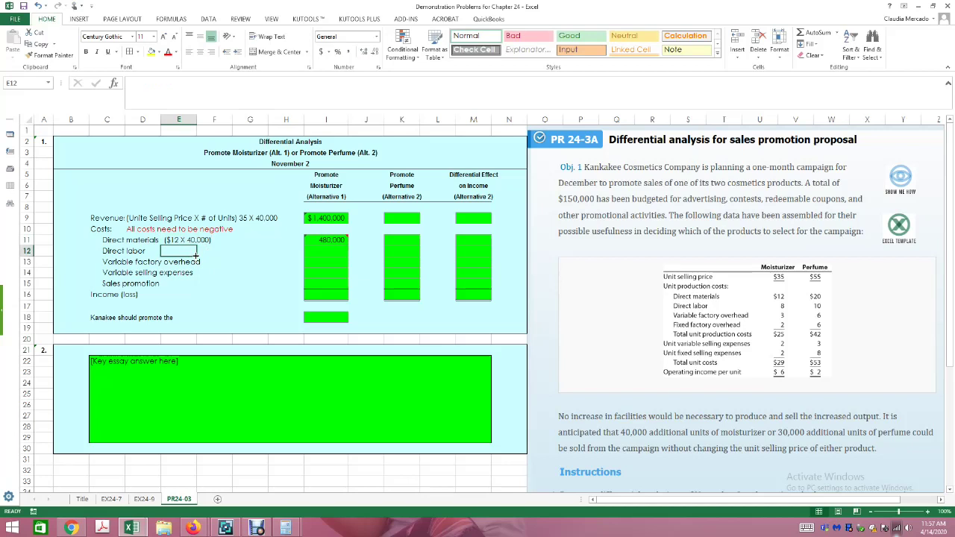
Step: Start the direct labor calculation note in E12 with "($8 x 40," and clear the stray 0 from F12
text(($)
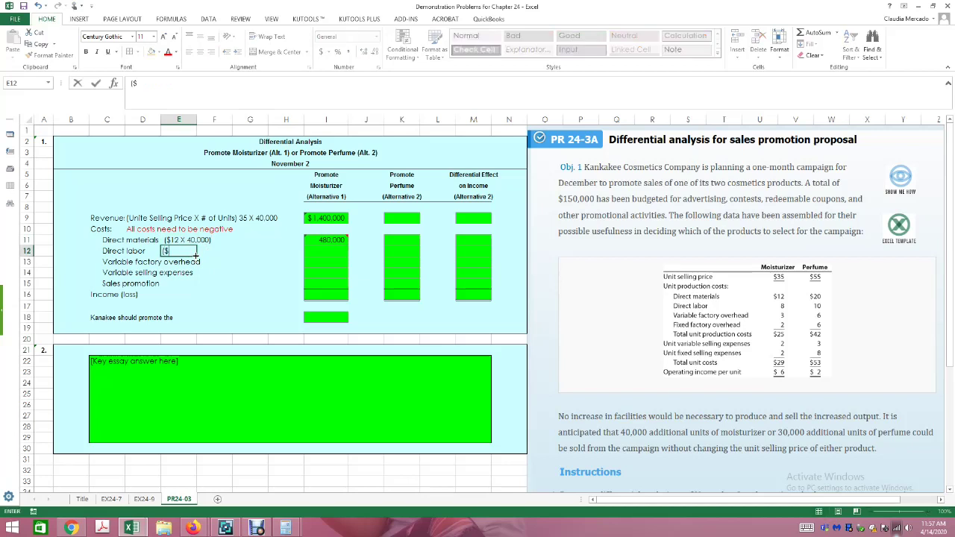
text(8 x 40,)
key(Return)
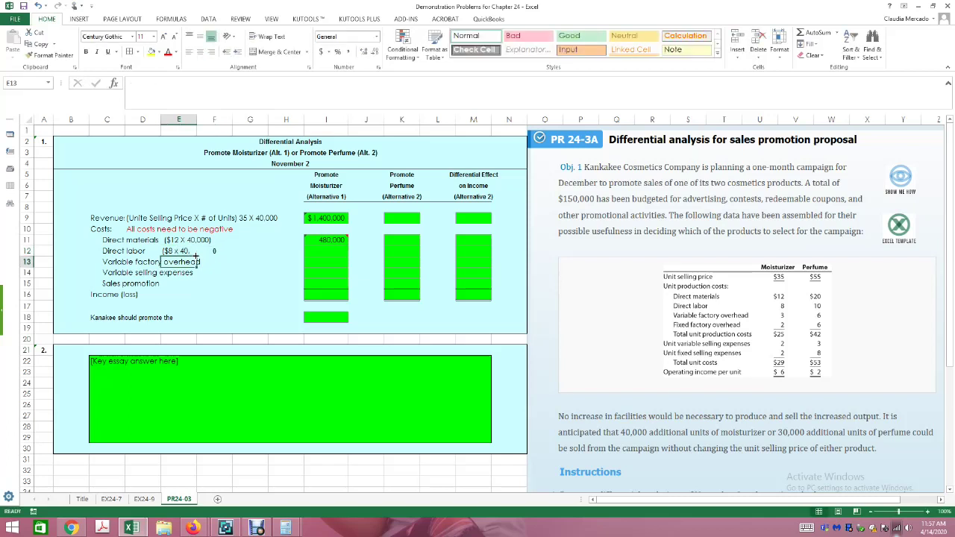
click(214, 251)
click(146, 87)
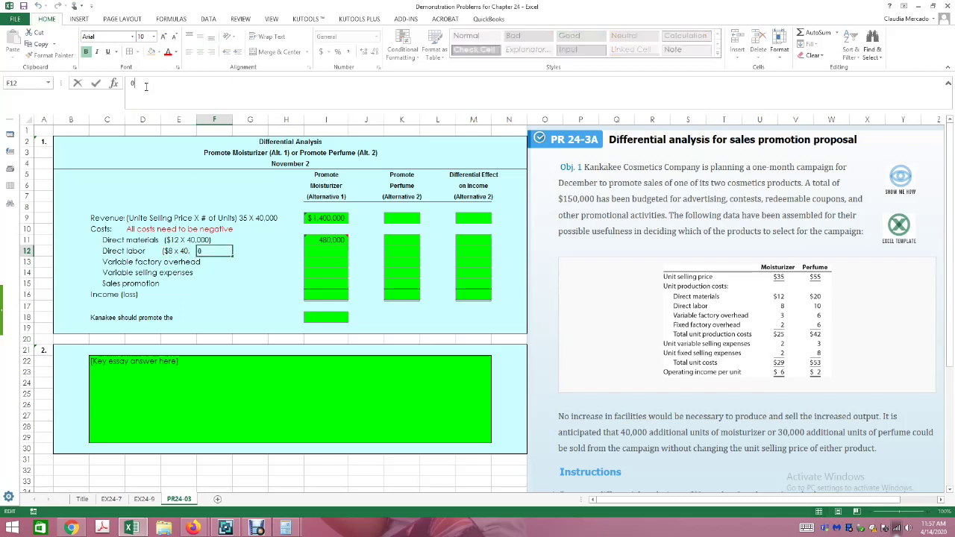
Step: Complete the unit count in the direct labor note in E12 as 40,000
click(185, 251)
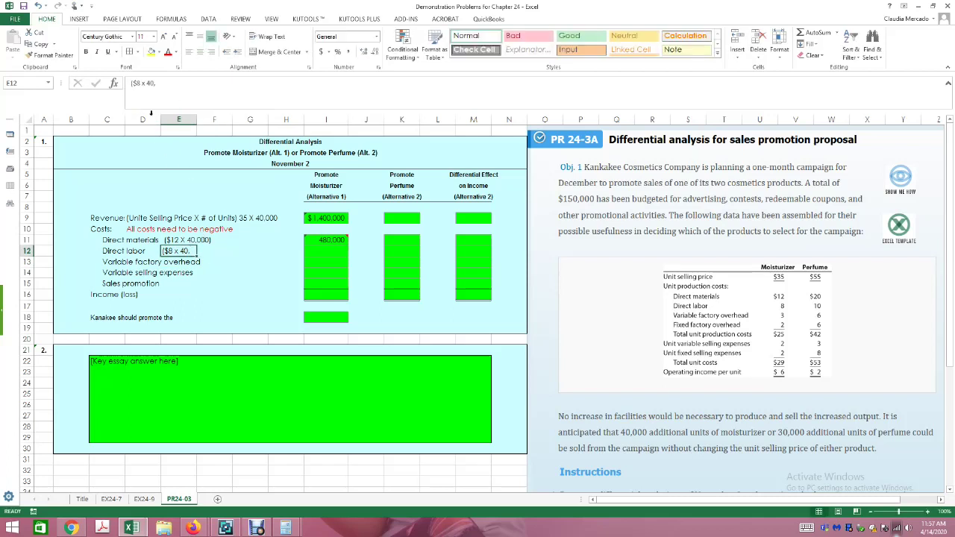
click(159, 83)
text(000)
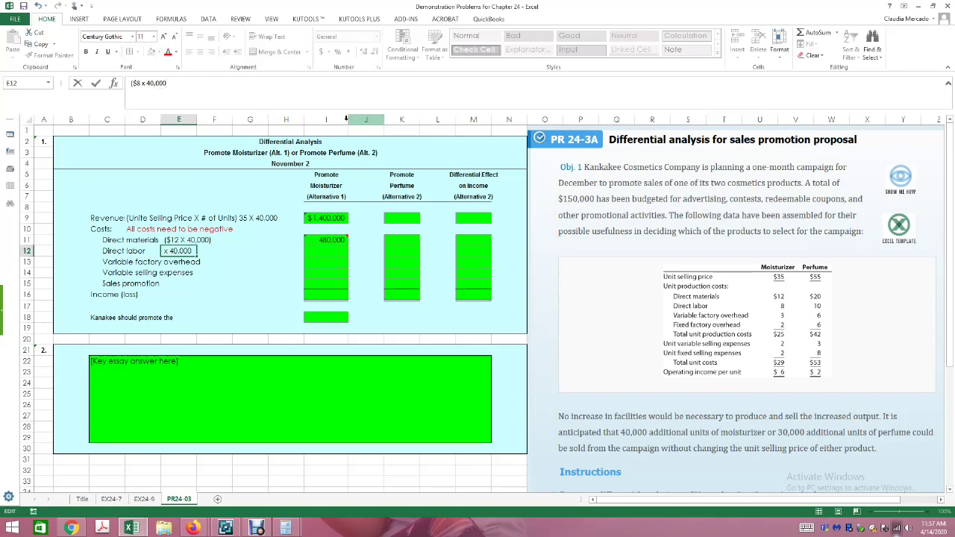
key(Return)
text(0)
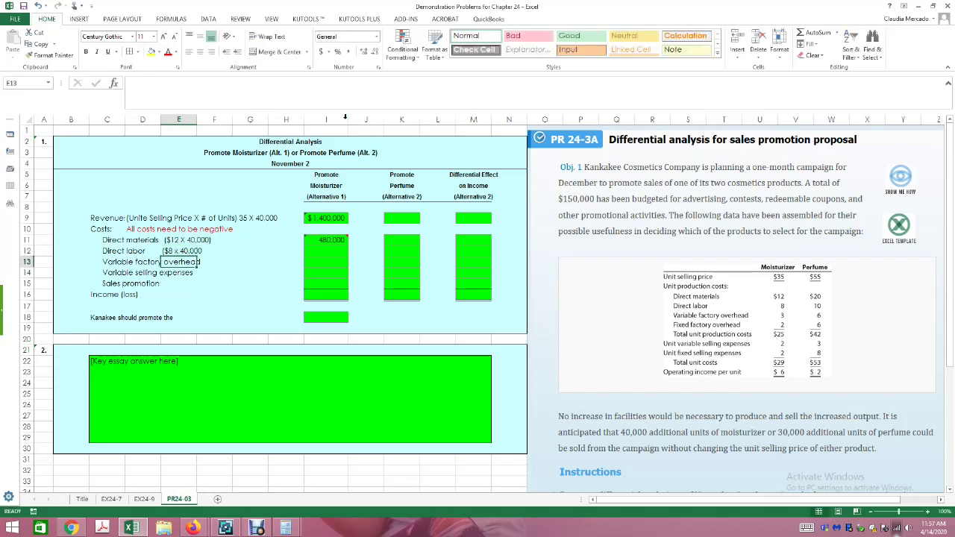
key(ctrl+Return)
key(Delete)
click(192, 248)
click(201, 252)
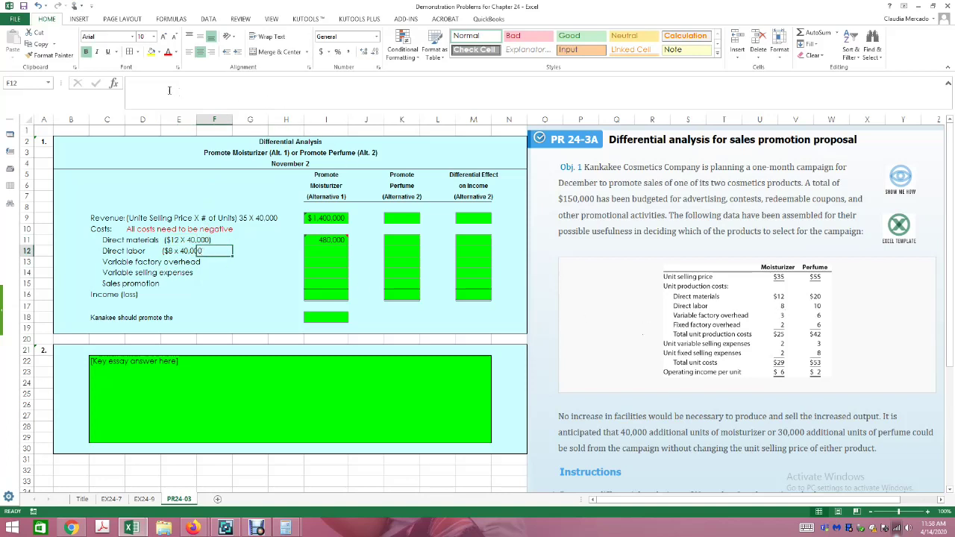
Step: Add the closing parenthesis to the E12 note so it reads "($8 x 40,000)"
click(168, 252)
double_click(169, 252)
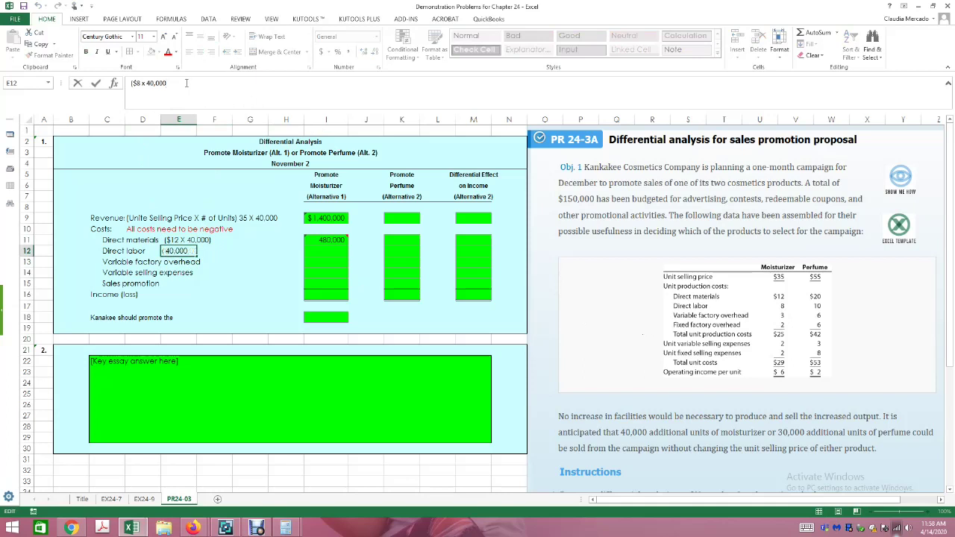
text())
key(Tab)
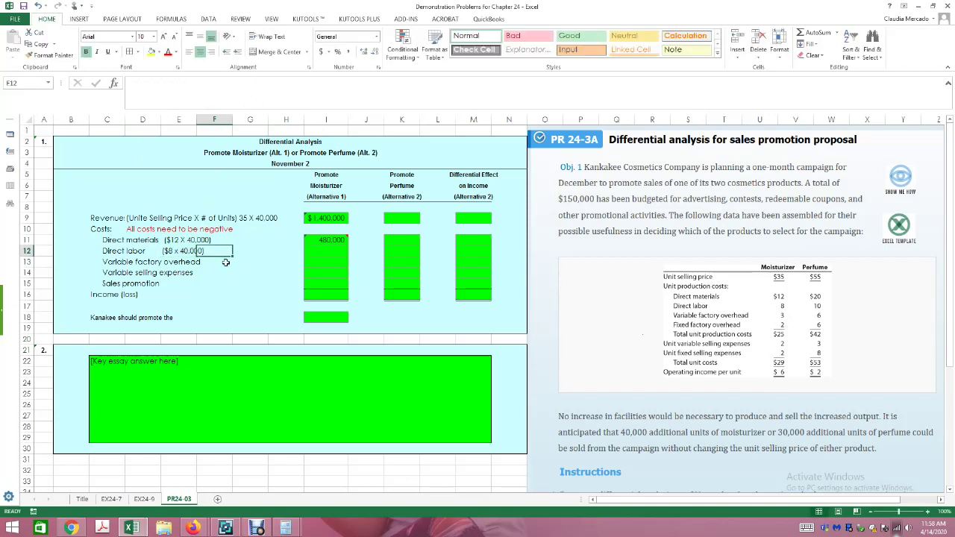
Step: Switch to the Calculator, multiply 8 by 40,000, and close it
mouse_move(286, 527)
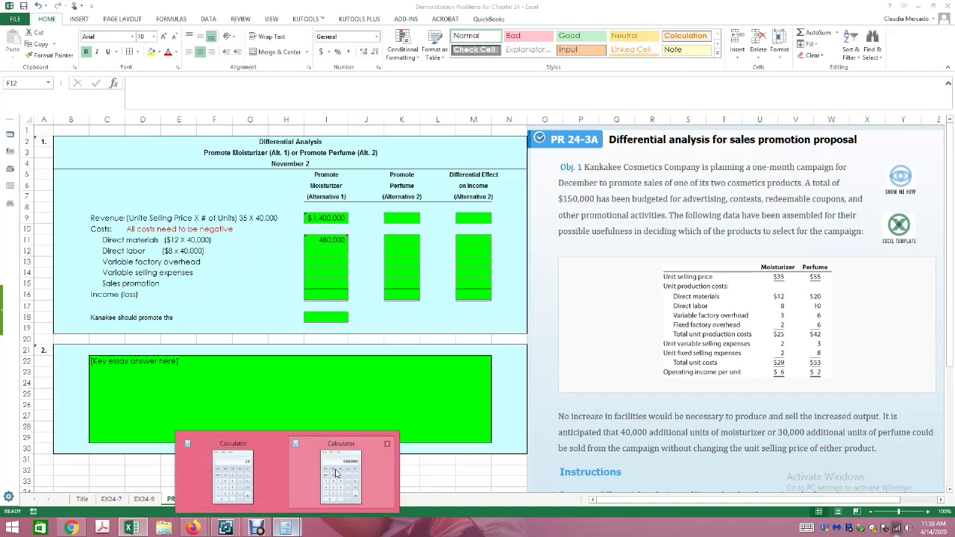
click(341, 463)
click(299, 258)
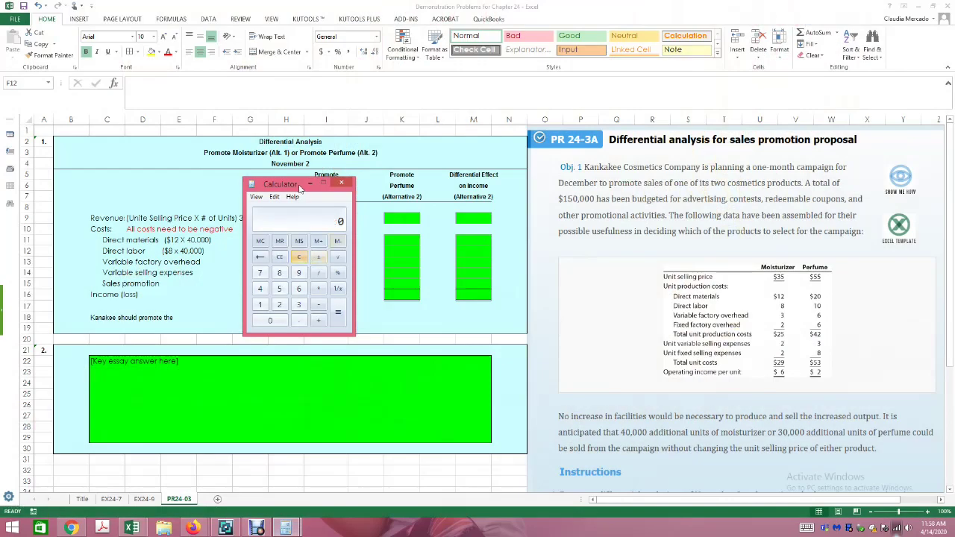
drag(300, 187, 489, 171)
text(40000)
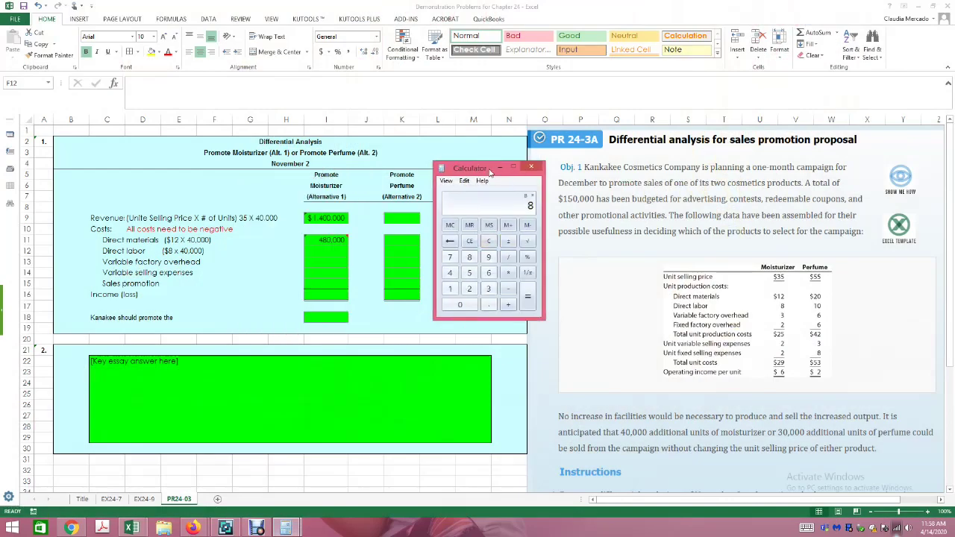
key(Return)
click(531, 166)
Step: Enter -320000 as the moisturizer direct labor cost in I12
click(311, 251)
text(-320)
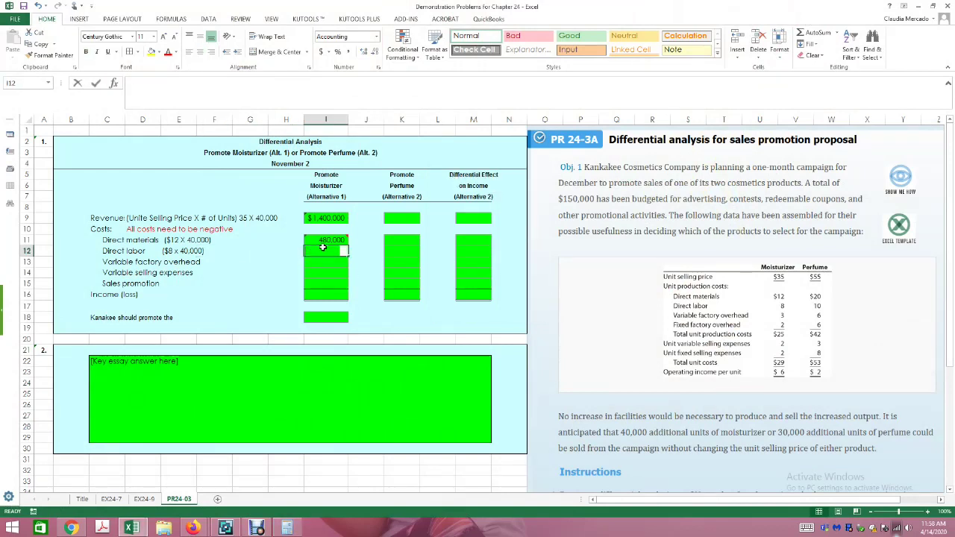
text(000)
key(Return)
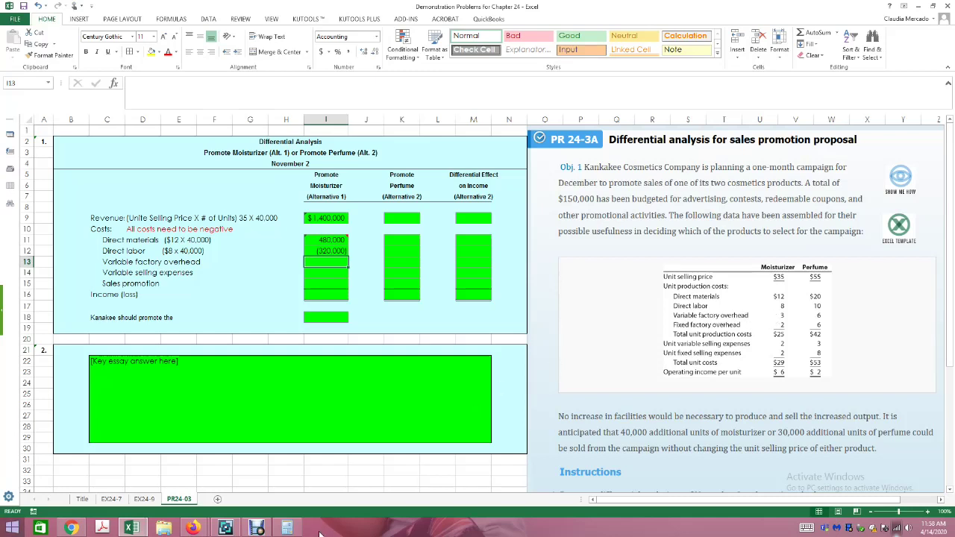
Step: Multiply 3 by 40,000 in the Calculator and enter -120000 as the moisturizer variable factory overhead in I13
click(286, 527)
key(asterisk)
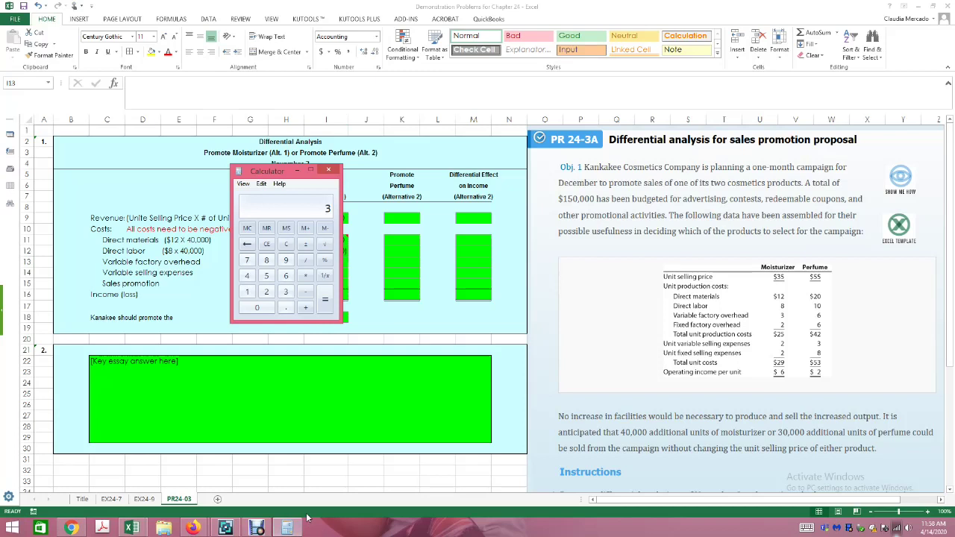
text(40000)
key(Return)
click(328, 170)
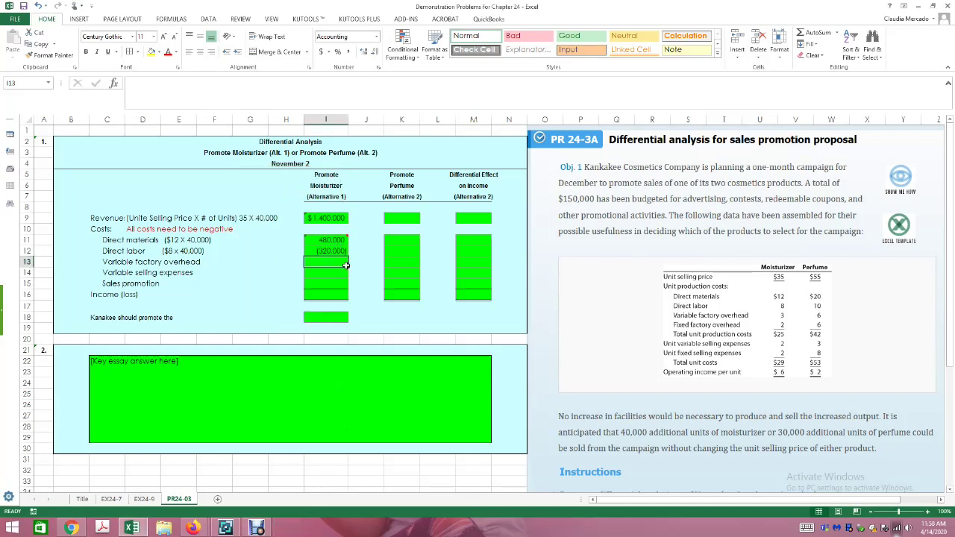
text(-120000)
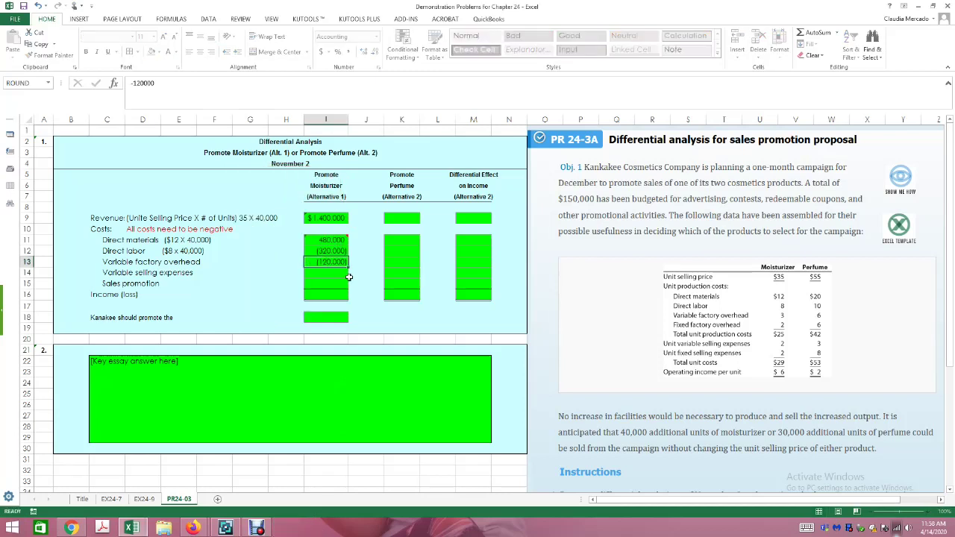
key(Return)
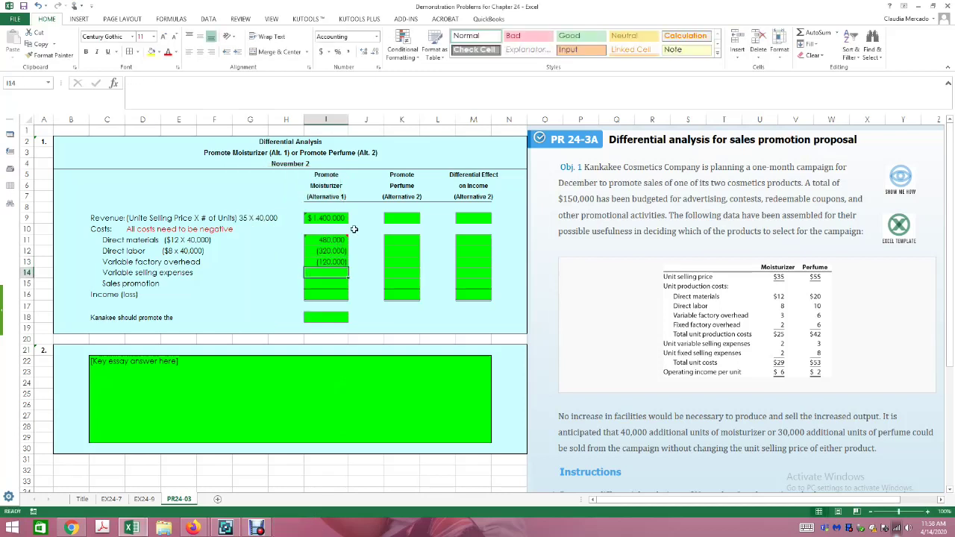
Step: Append the calculation note "3 X 40,000)" to the Variable factory overhead label in C13
click(215, 266)
click(118, 262)
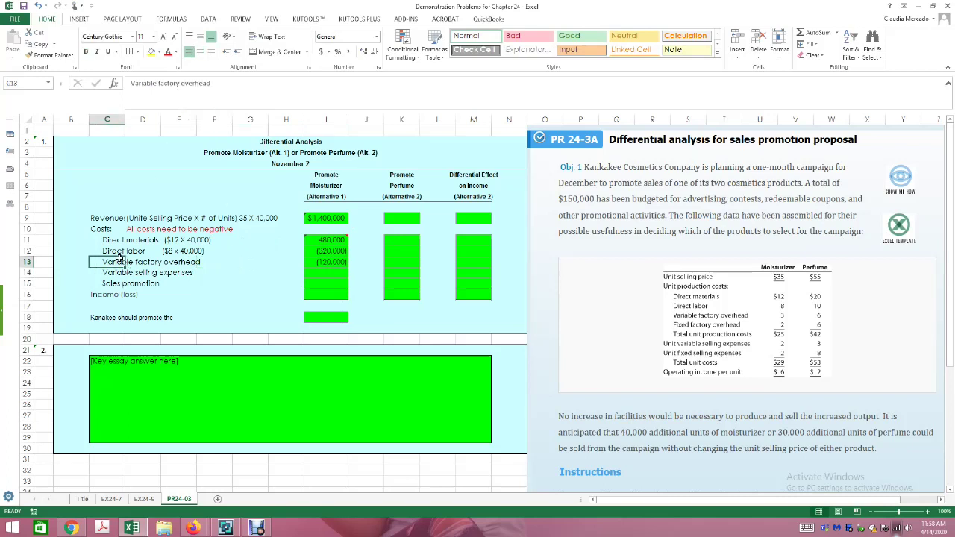
click(243, 84)
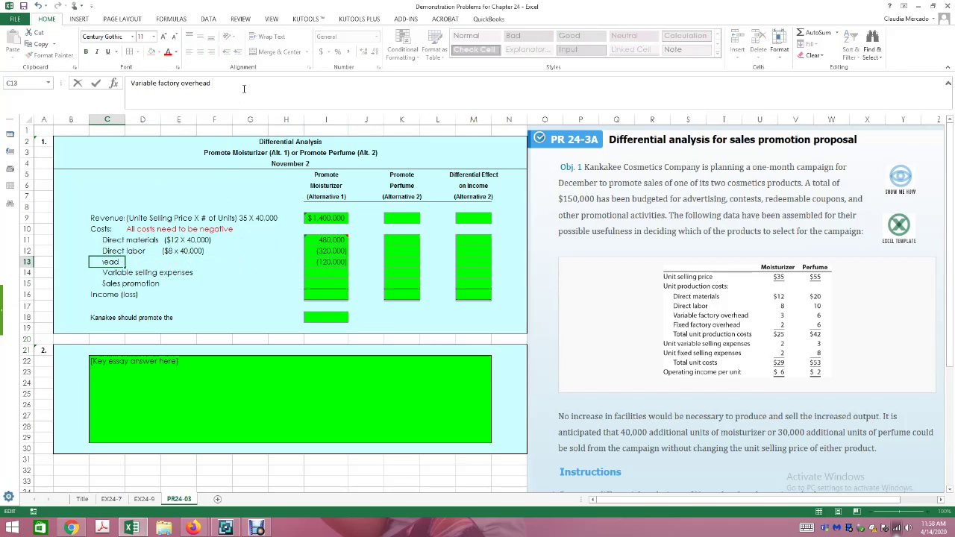
text(&)
text(3)
key(BackSpace)
key(BackSpace)
text(3 X 40,000)
key(Return)
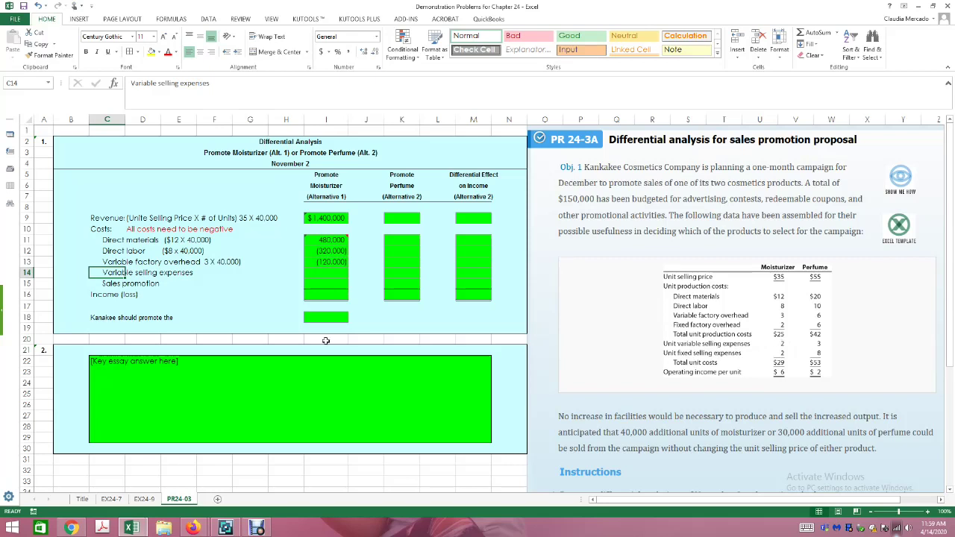
Step: Add the calculation note "($2 X 40,000)" beside the Variable selling expenses label in F14
click(213, 273)
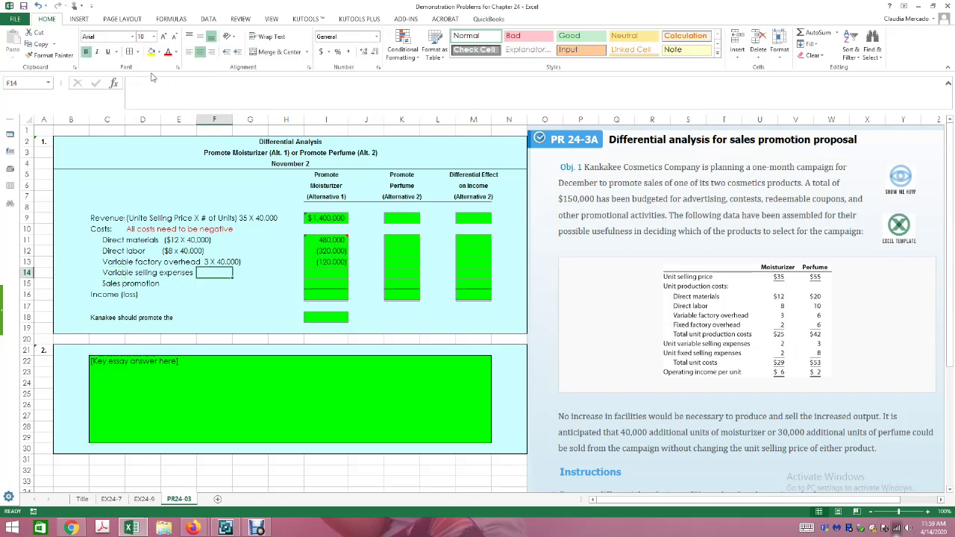
text(()
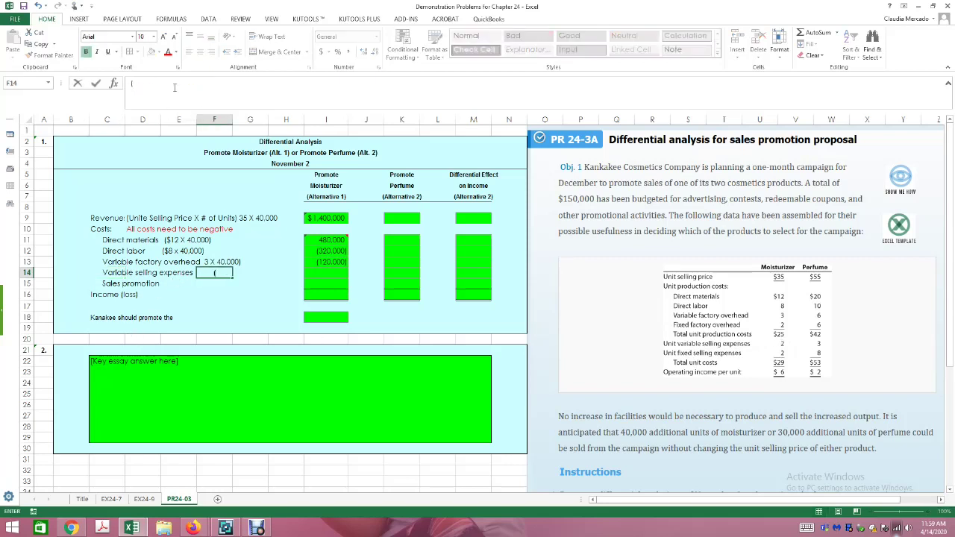
text($2 X)
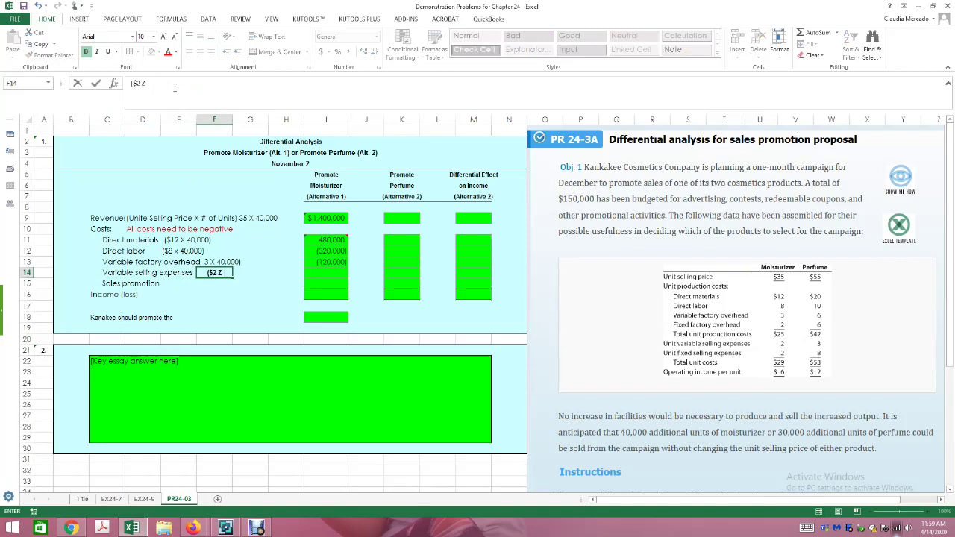
key(BackSpace)
key(BackSpace)
text(X 40,000)
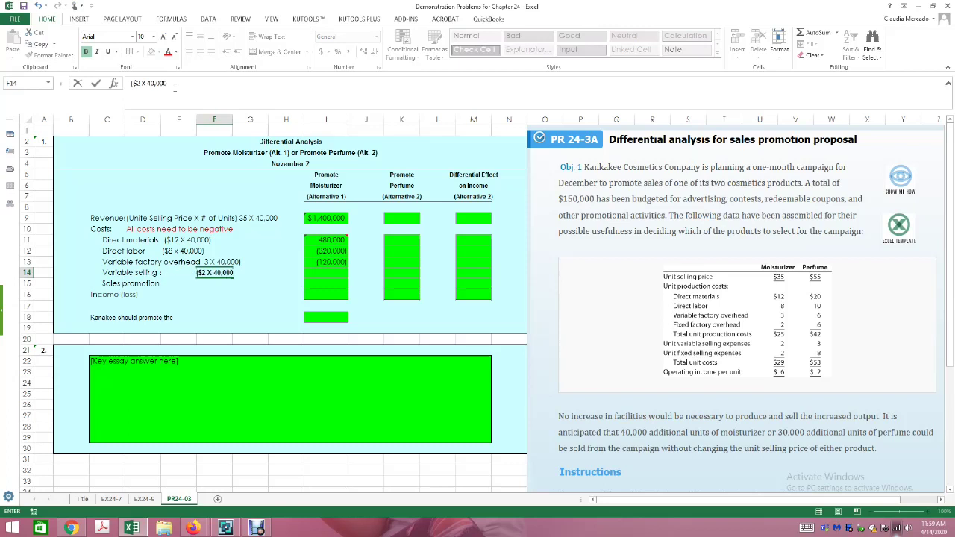
text())
key(Return)
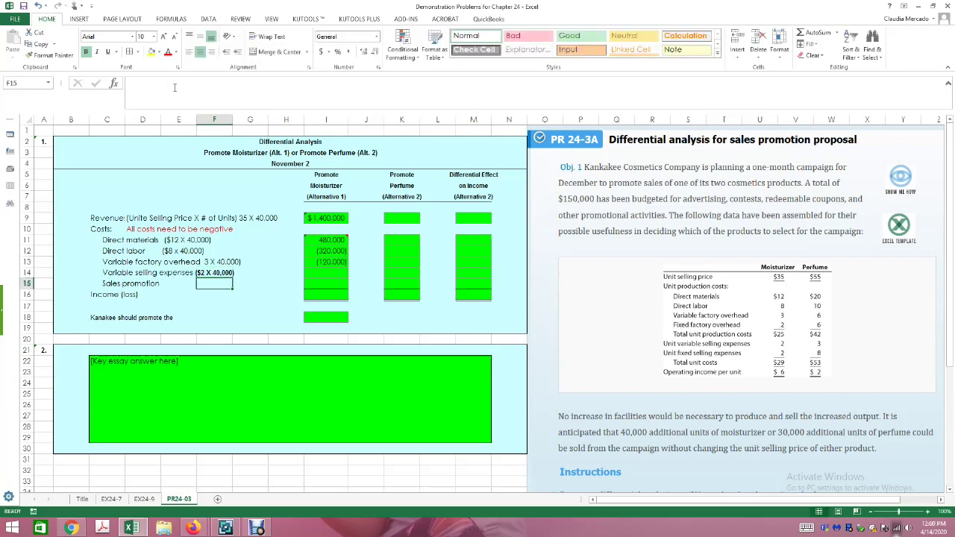
Step: Remove the bold formatting from the variable selling expenses note in F14
click(209, 273)
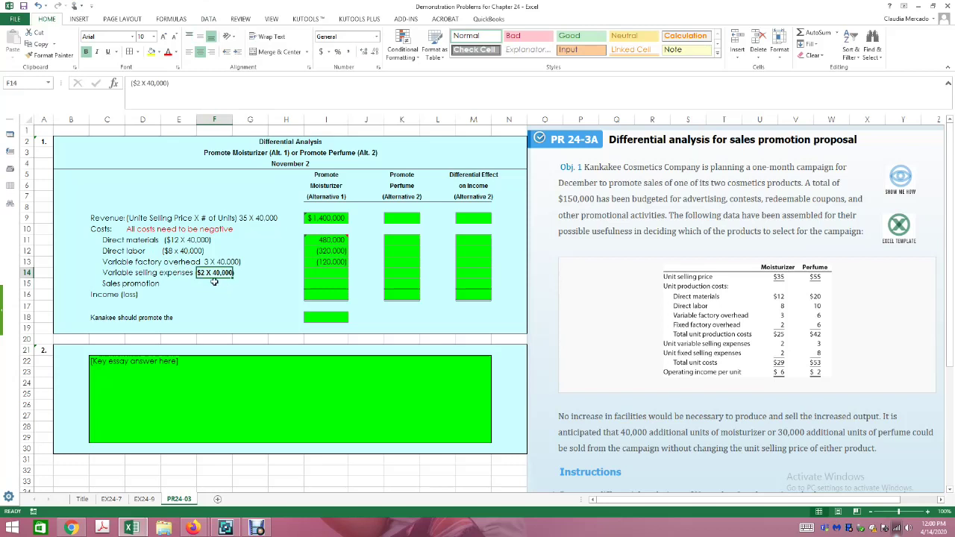
key(ctrl+b)
click(234, 328)
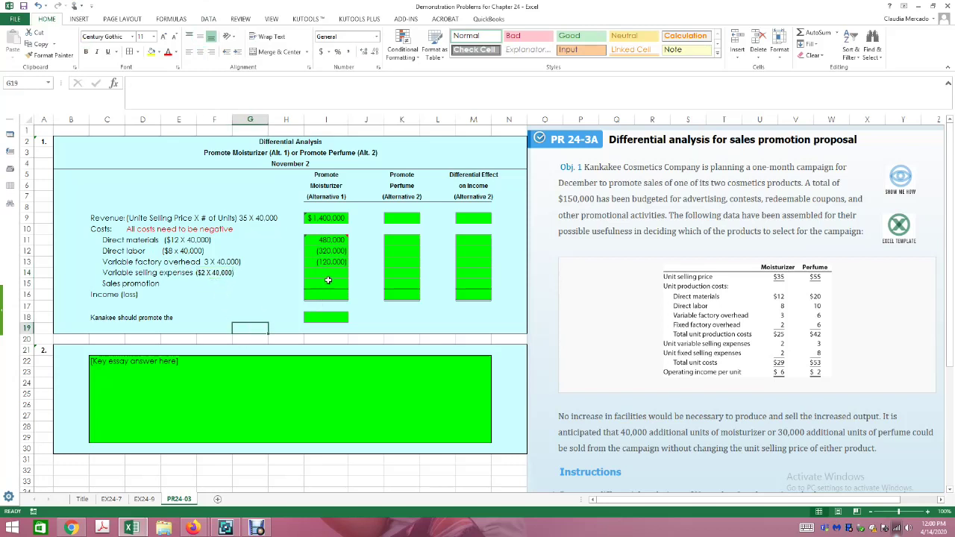
Step: Open the Calculator, multiply 40,000 by 2, and close it
click(13, 530)
click(51, 339)
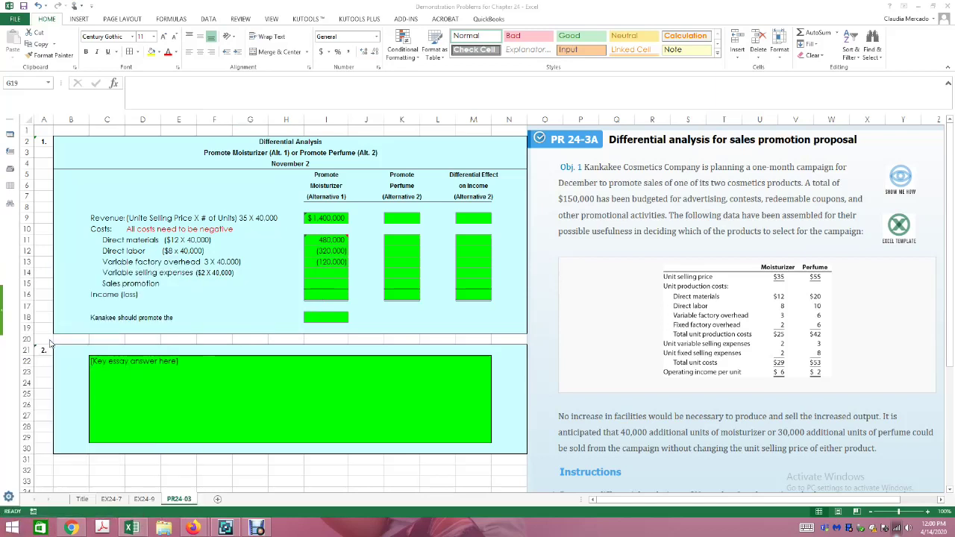
text(400)
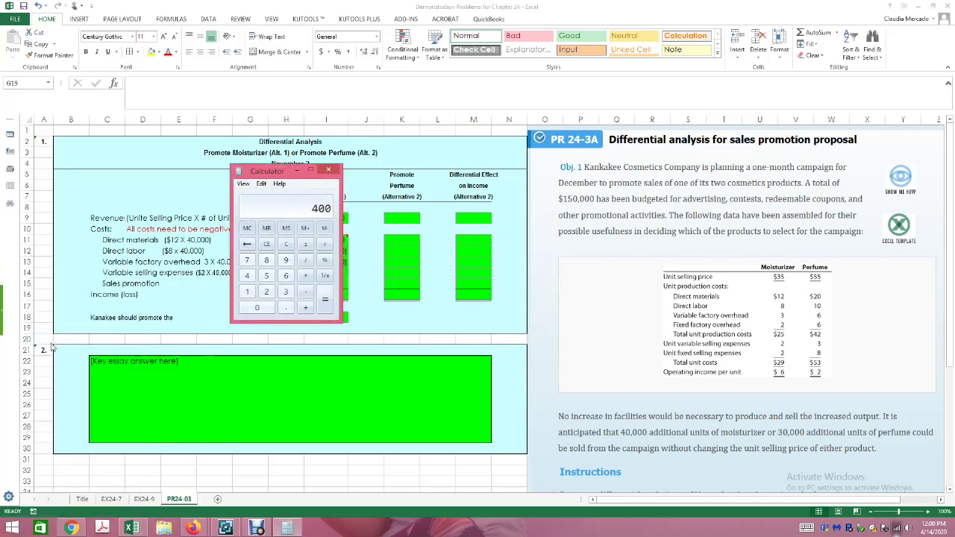
text(00 * 5)
key(BackSpace)
text(2)
key(Return)
click(328, 169)
Step: Enter -80000 as the moisturizer variable selling expenses in I14
click(329, 274)
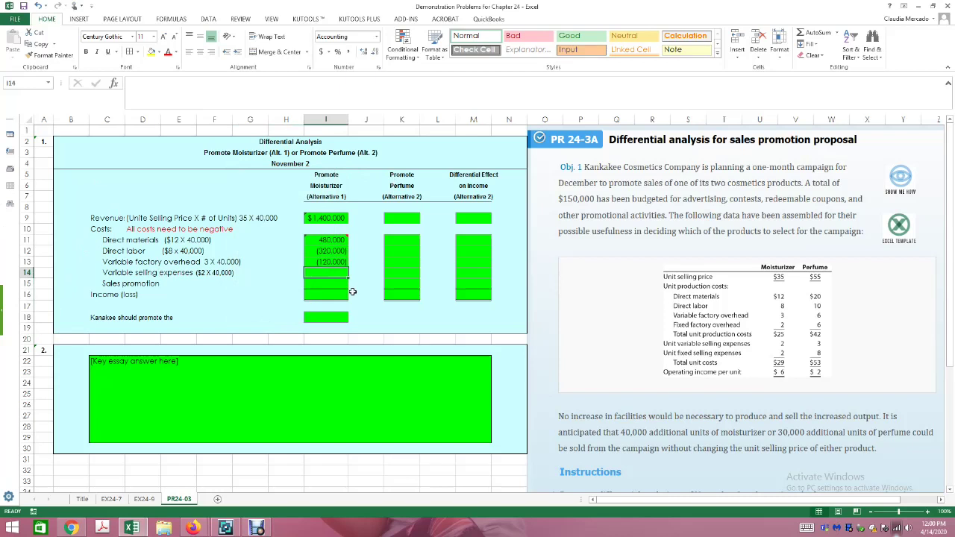
text(-1)
key(BackSpace)
text(80000)
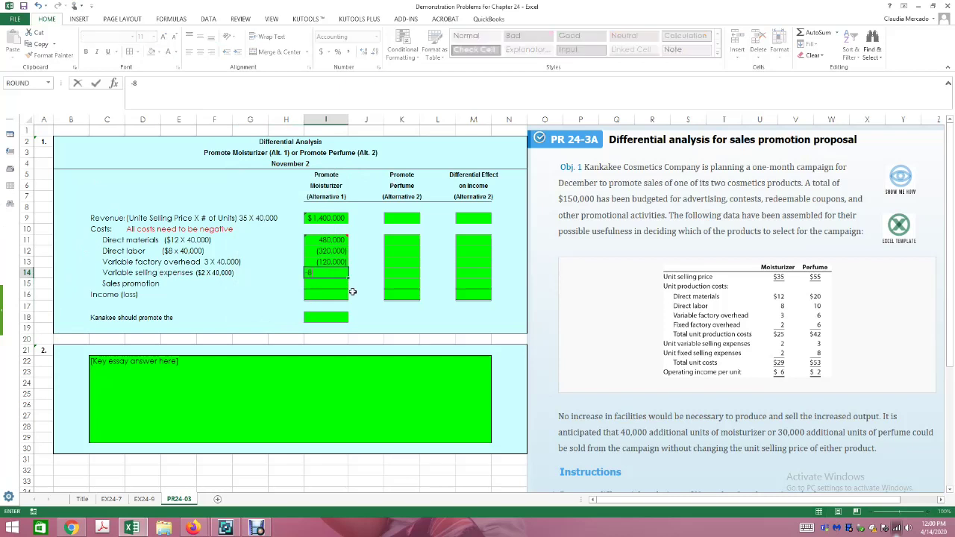
key(ctrl+Return)
key(Return)
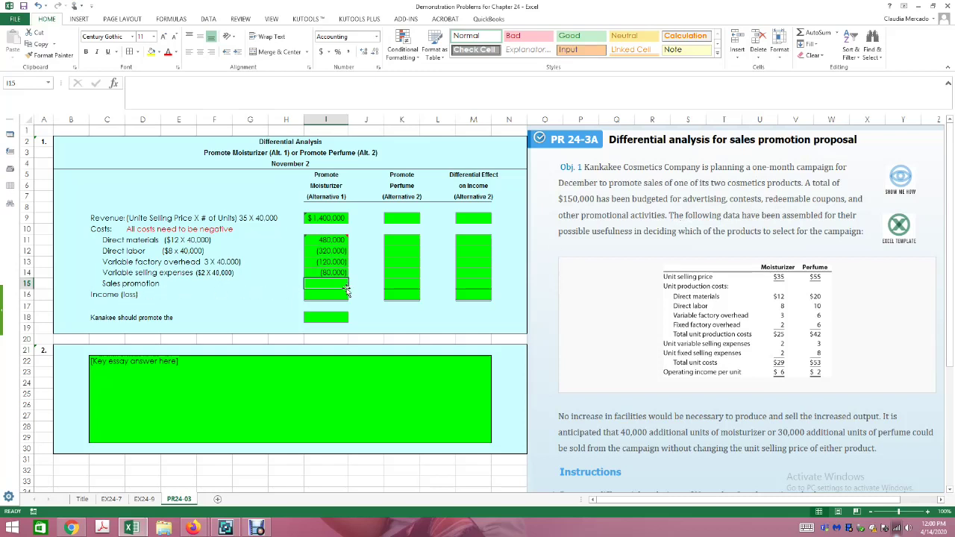
Step: Enter -150000 as the moisturizer sales promotion cost in I15
text(-150000)
key(Return)
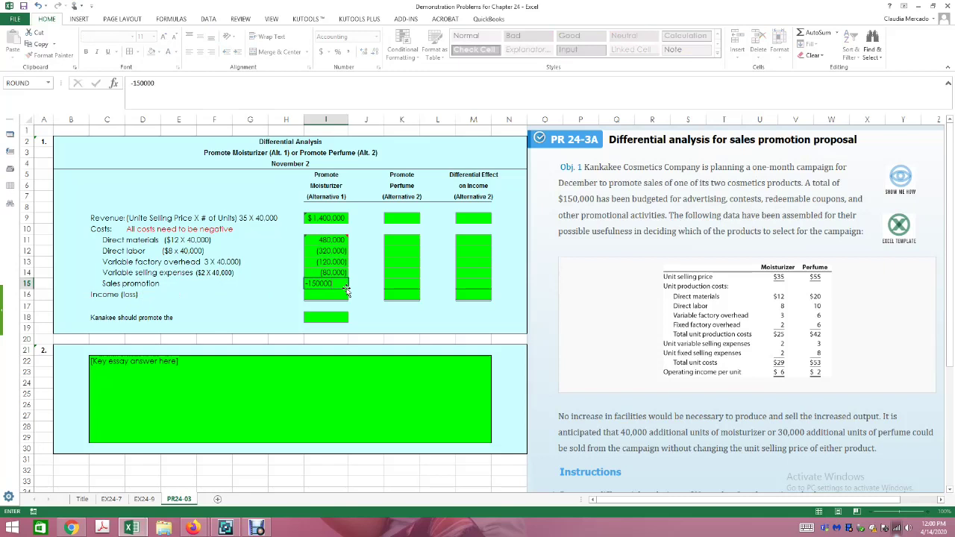
click(217, 287)
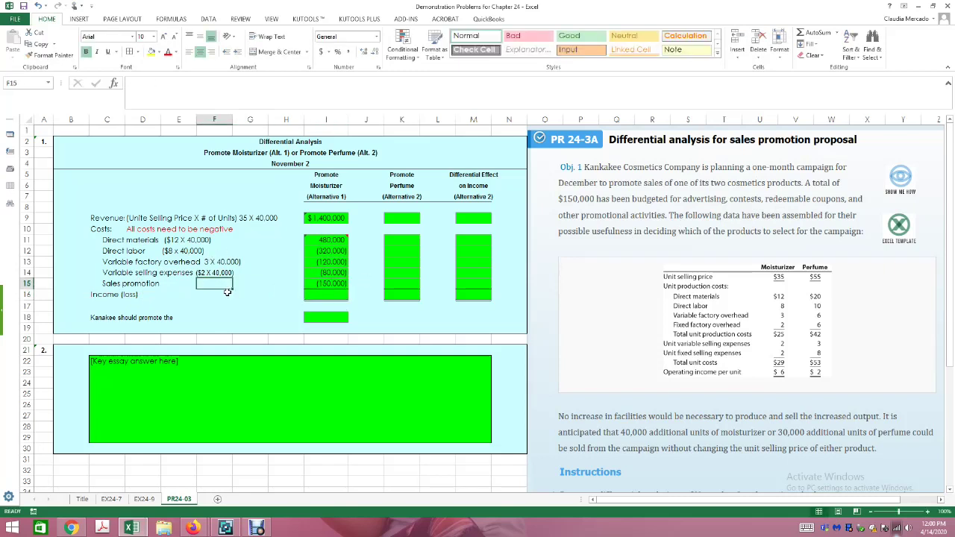
Step: Add the note "(given)" in E15 beside the Sales promotion label
click(192, 286)
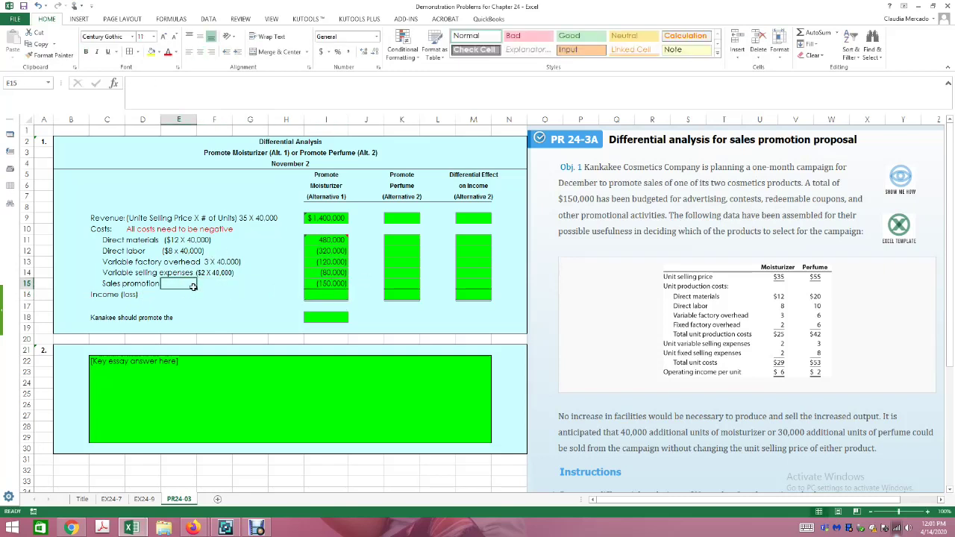
text((govern)
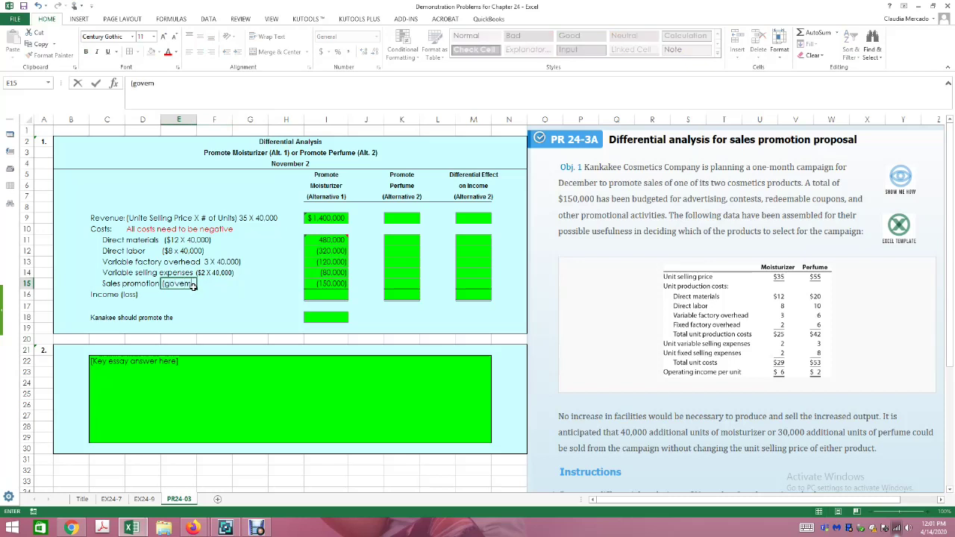
key(Return)
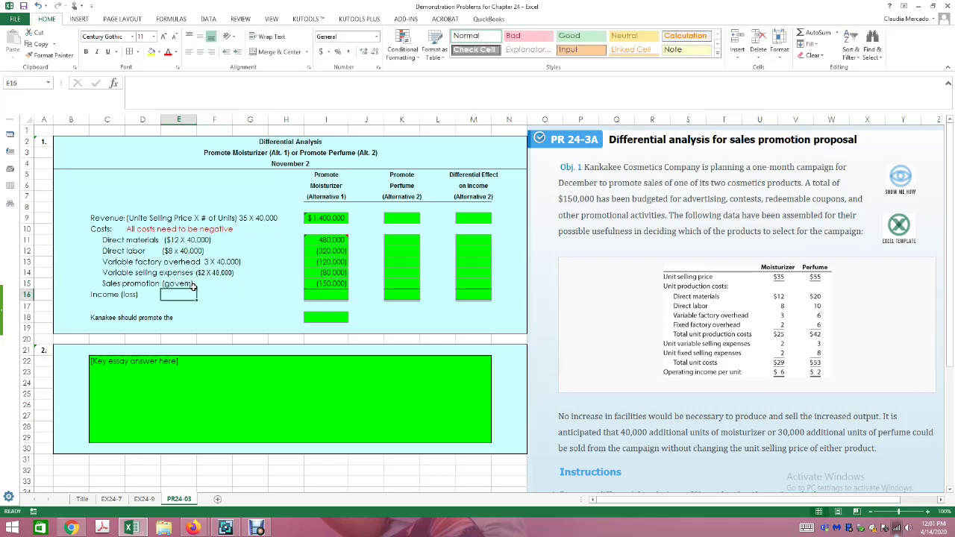
click(192, 285)
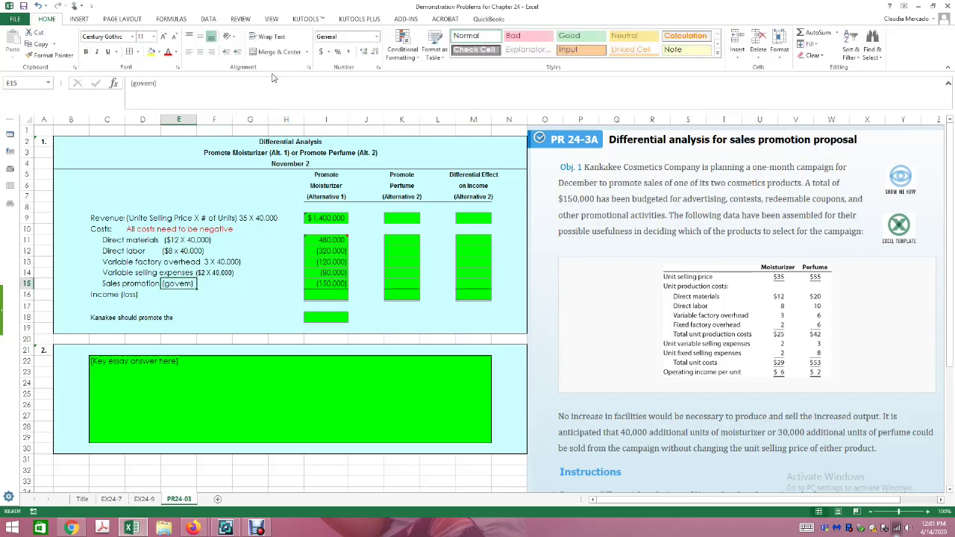
click(150, 84)
key(BackSpace)
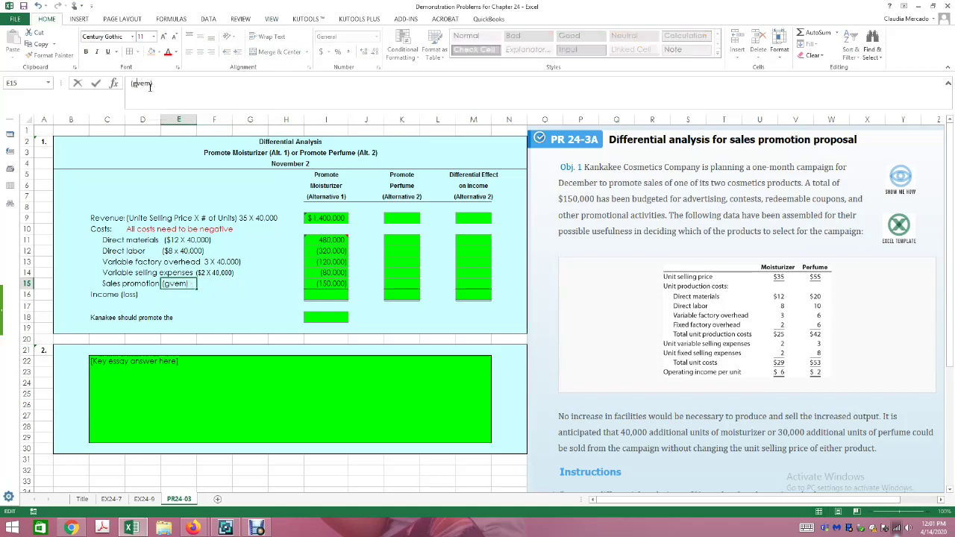
text(i)
key(BackSpace)
text(n)
click(321, 284)
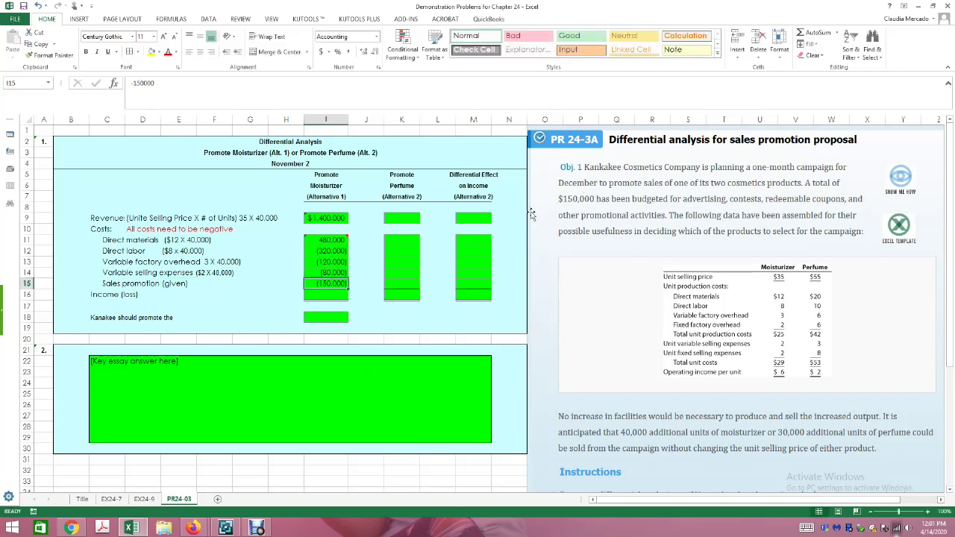
Step: Try calculating the moisturizer income in I16 with =I9+(SUM(I11:I15)), and clear the cell
click(499, 311)
click(344, 294)
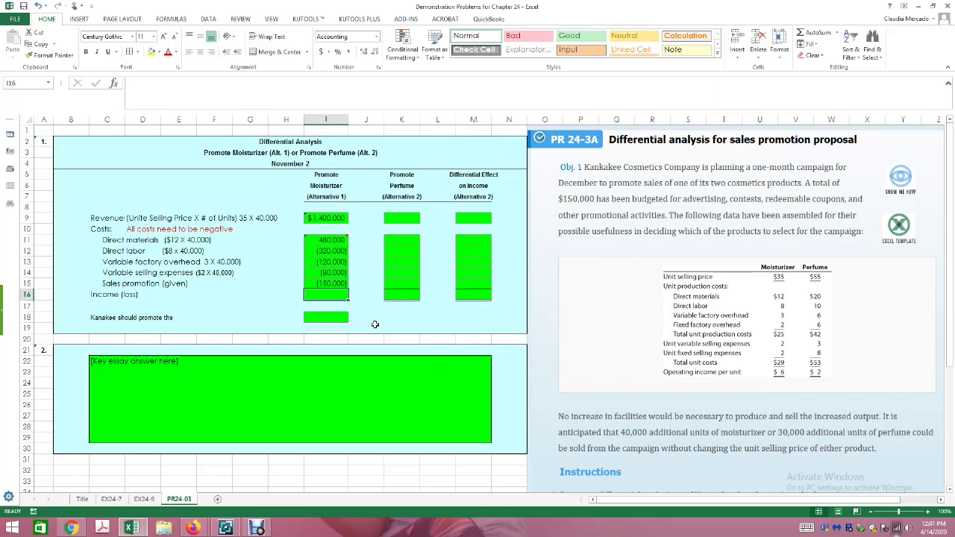
text(=)
click(328, 218)
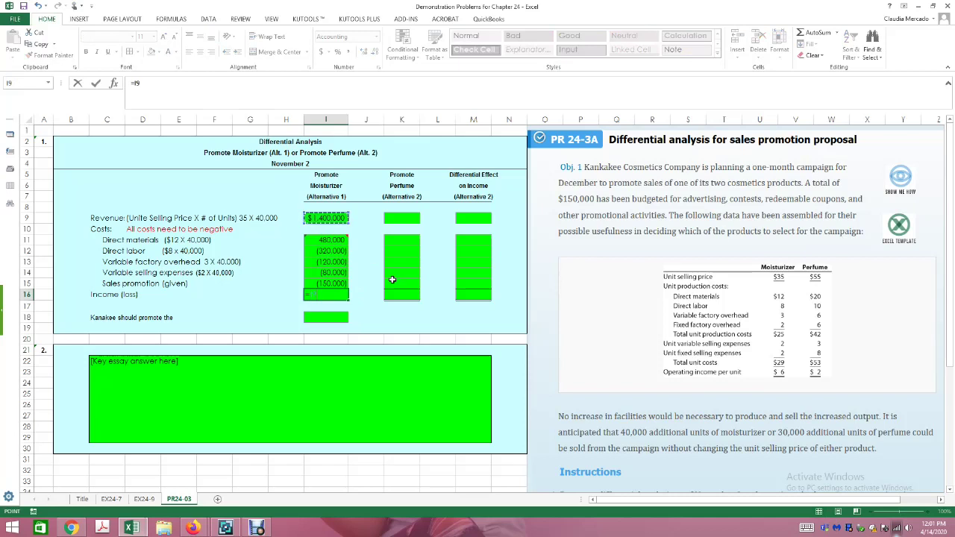
text(-)
text((s)
text(u)
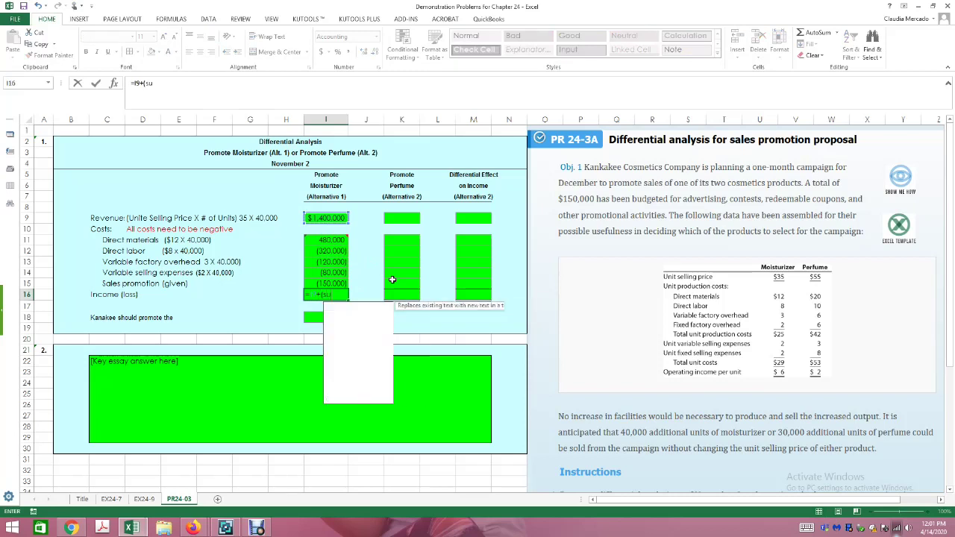
text(m()
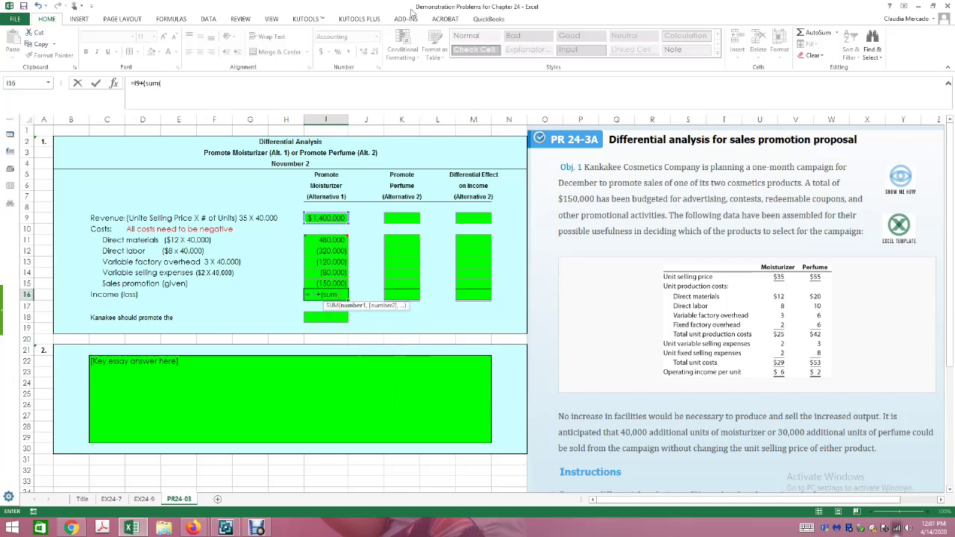
click(320, 241)
drag(322, 248, 366, 287)
key(Return)
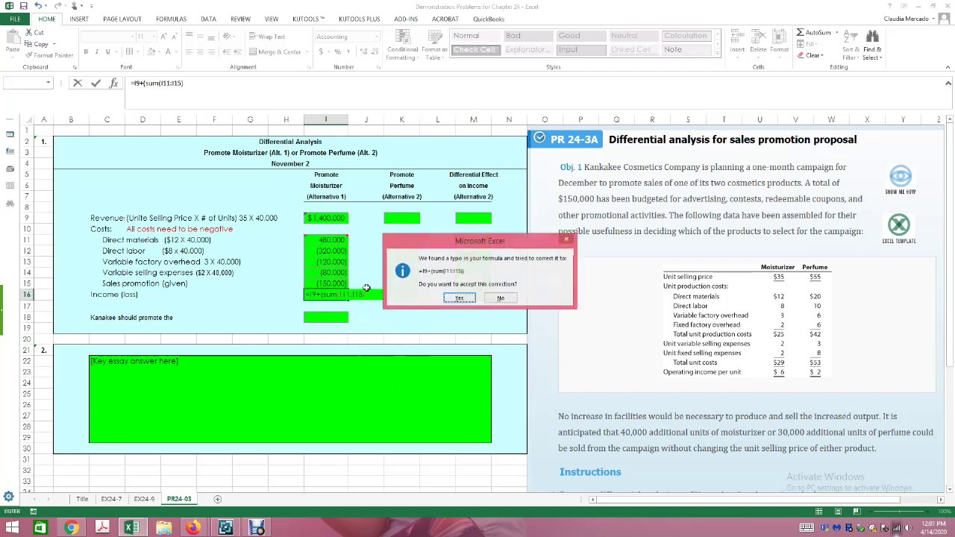
key(Return)
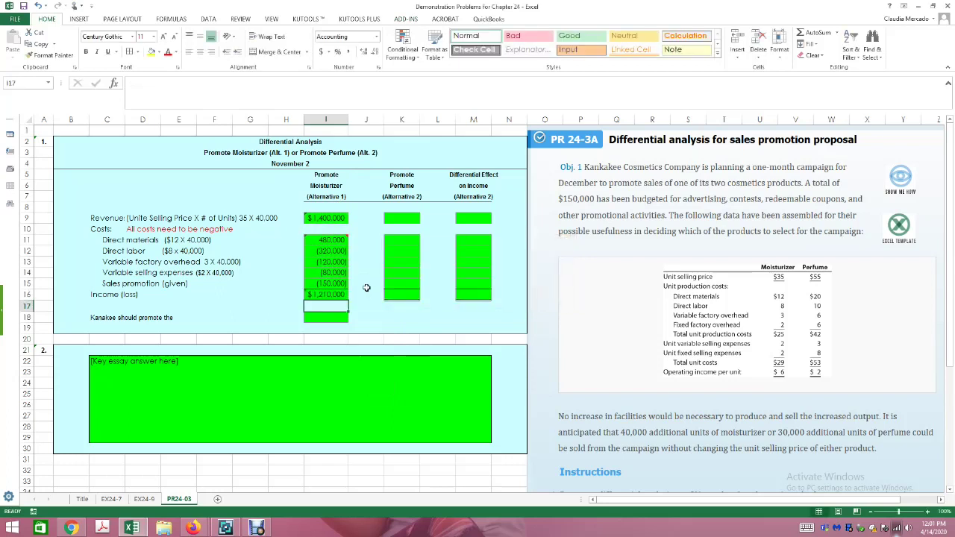
click(325, 295)
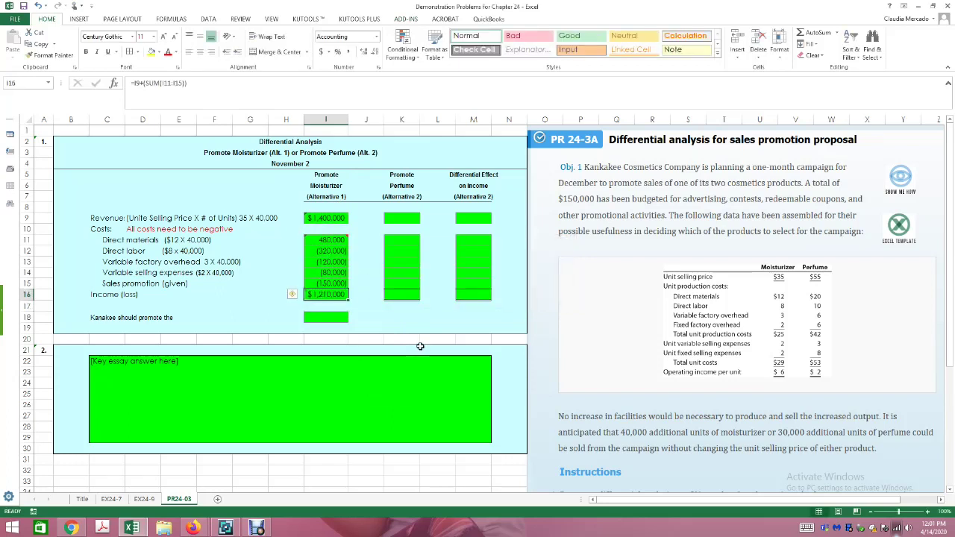
key(Delete)
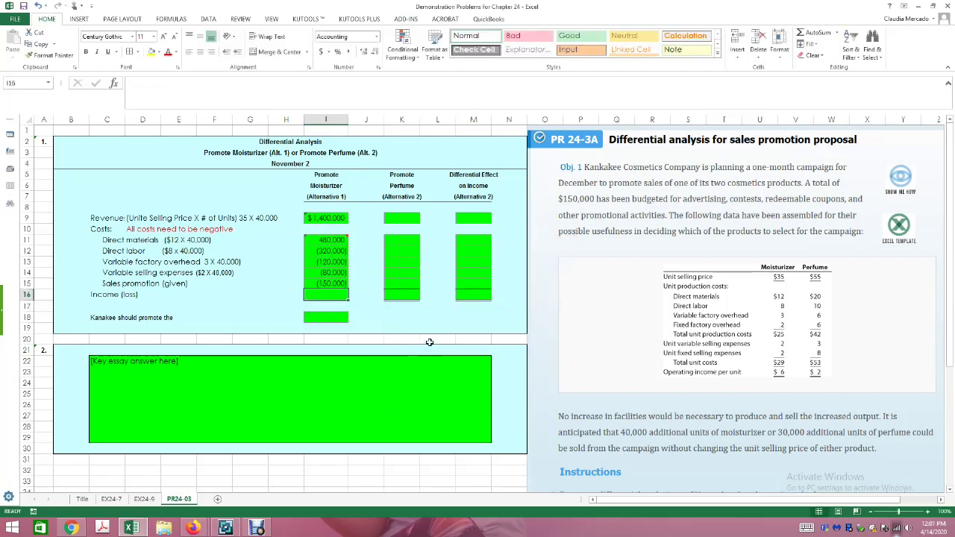
Step: Make the moisturizer direct materials cost in I11 negative by changing its formula to =-12*40000
click(328, 240)
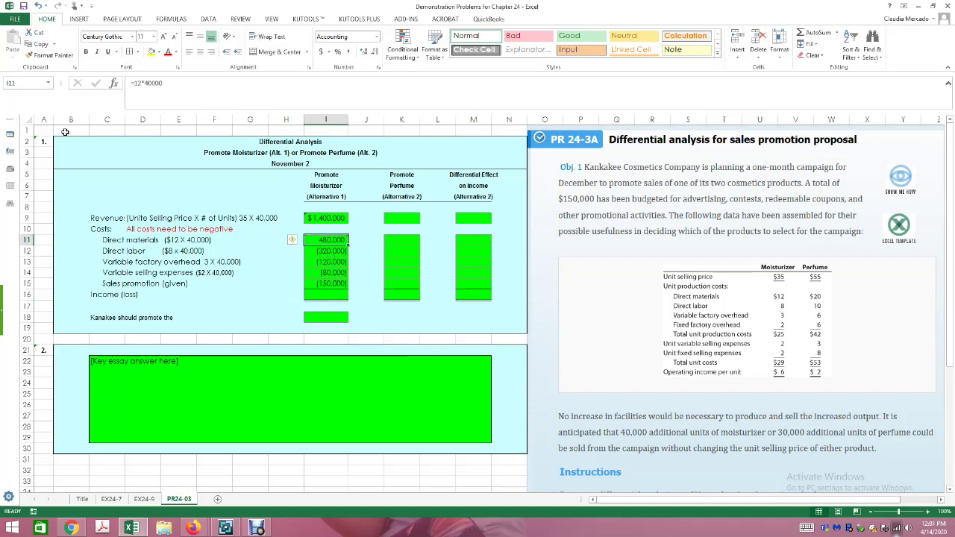
click(134, 83)
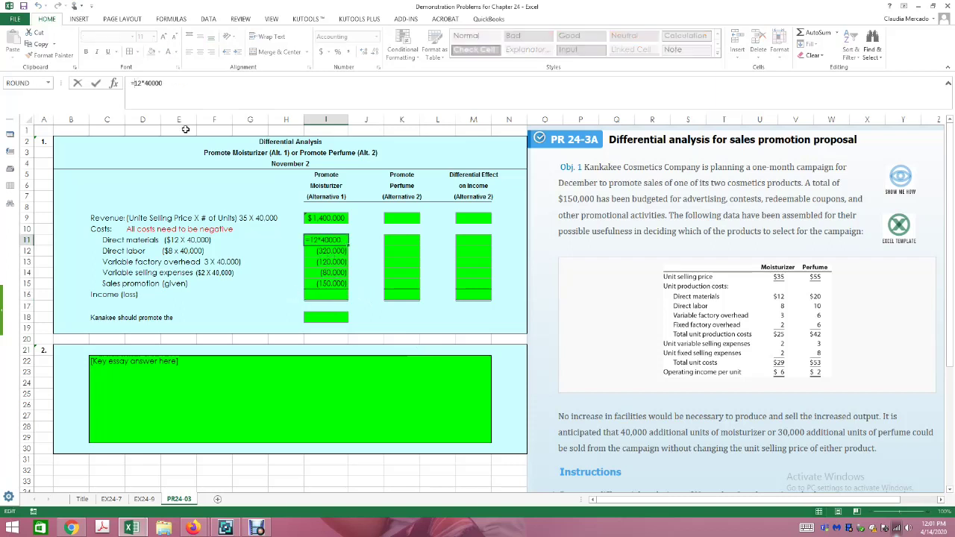
text(-)
key(Return)
Step: Calculate the moisturizer income in I16 with =I9+(SUM(I11:I15)), accepting the correction of the missing parenthesis
click(321, 317)
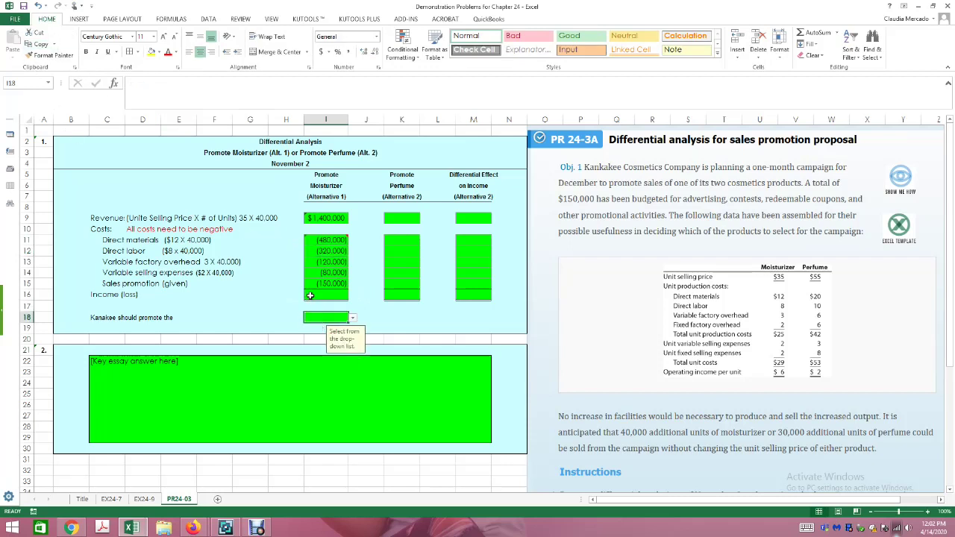
click(314, 293)
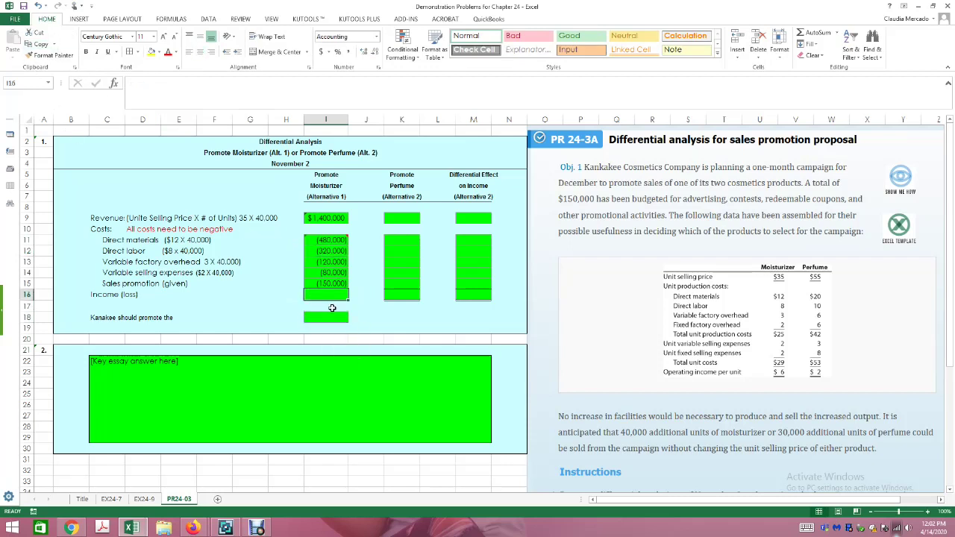
text(=)
click(320, 220)
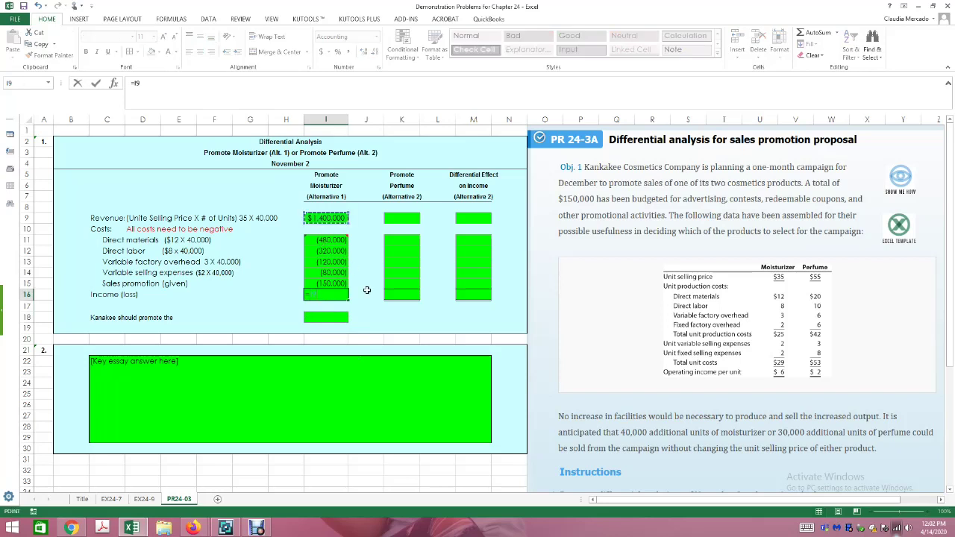
text(+(sum()
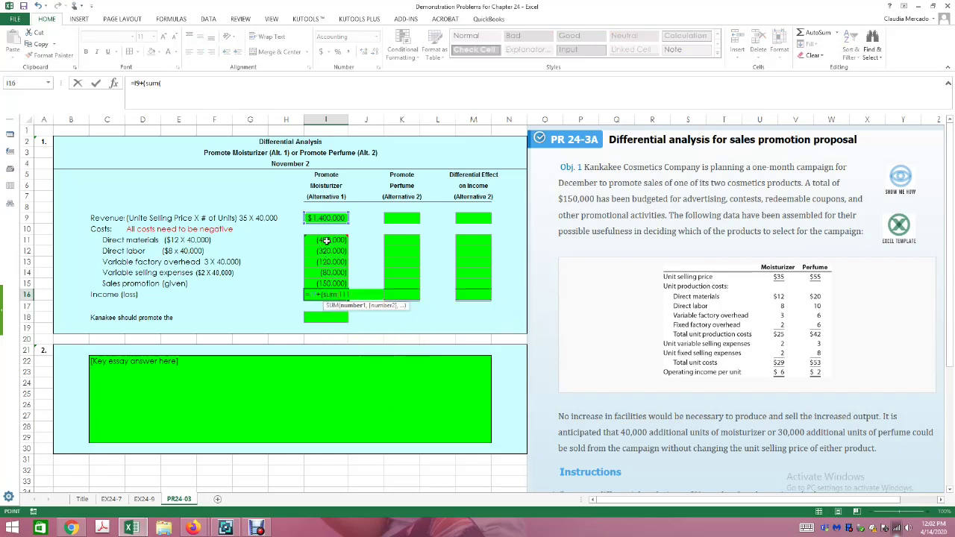
drag(326, 240, 332, 281)
key(Return)
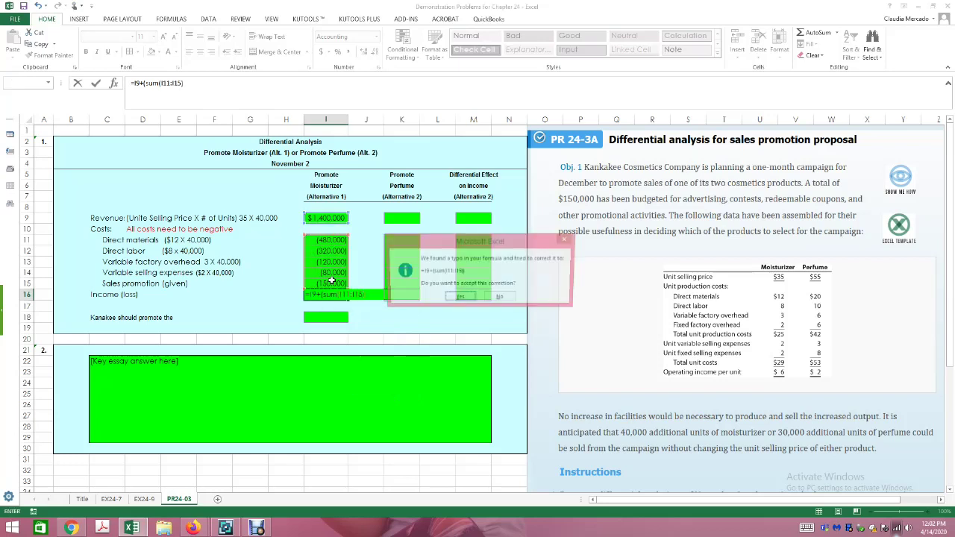
key(Return)
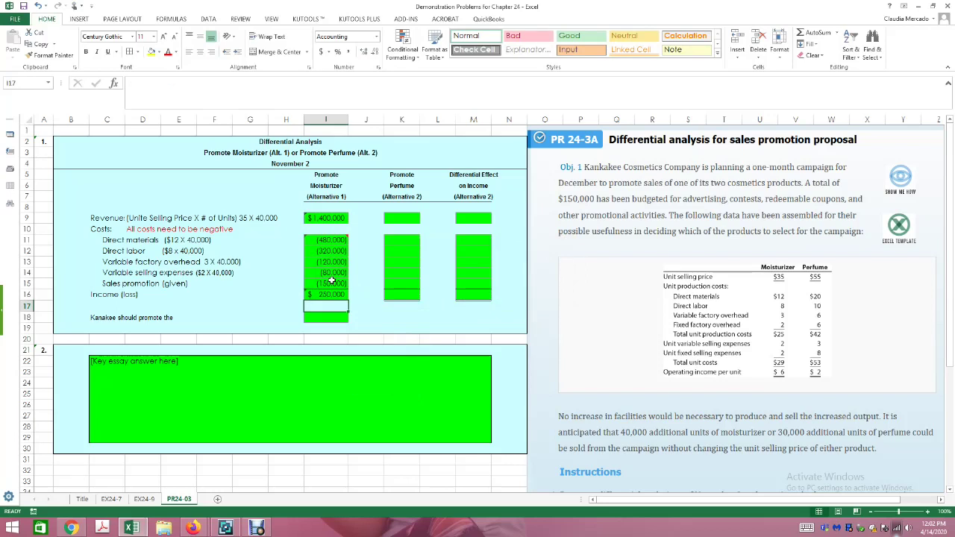
Step: Enter the note "(Revenue - Costs)" in D16 on the Income (loss) row
click(156, 297)
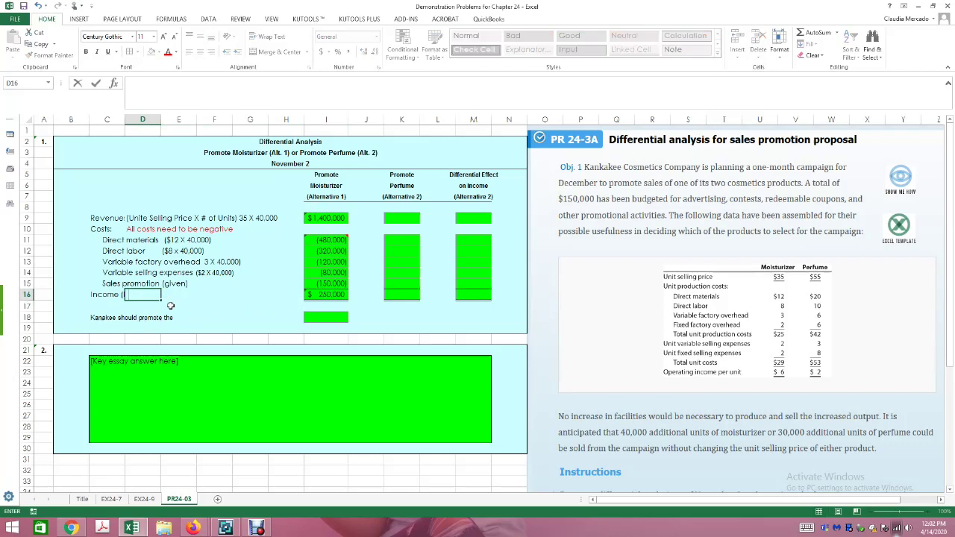
text((Revenue - Costs))
key(Return)
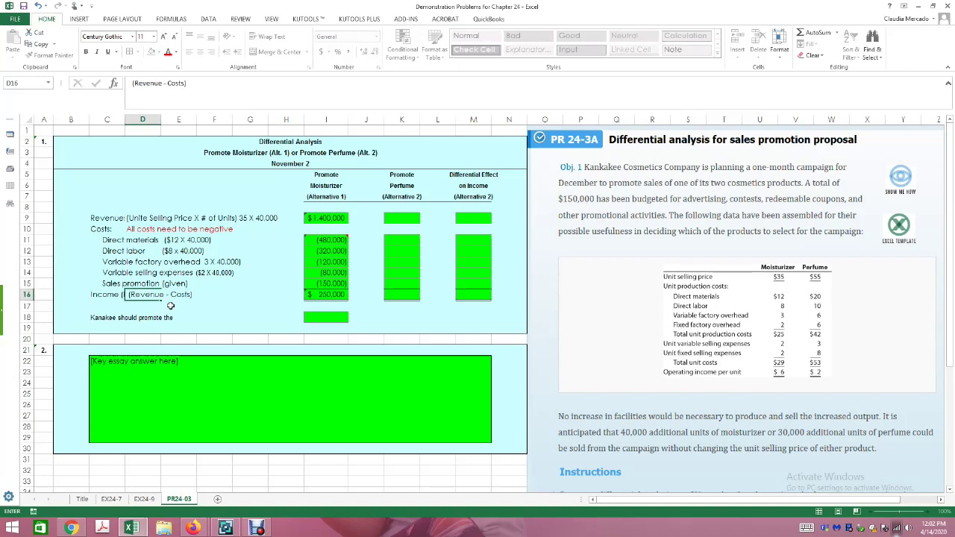
Step: Move the "(Revenue - Costs)" note from D16 to E16 so it no longer covers the Income (loss) label
click(146, 294)
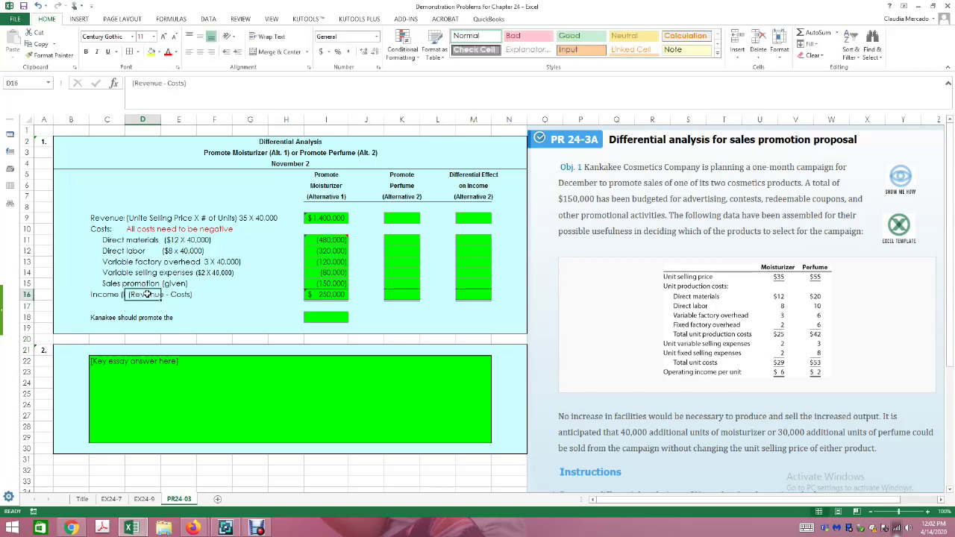
right_click(146, 292)
click(171, 316)
right_click(180, 296)
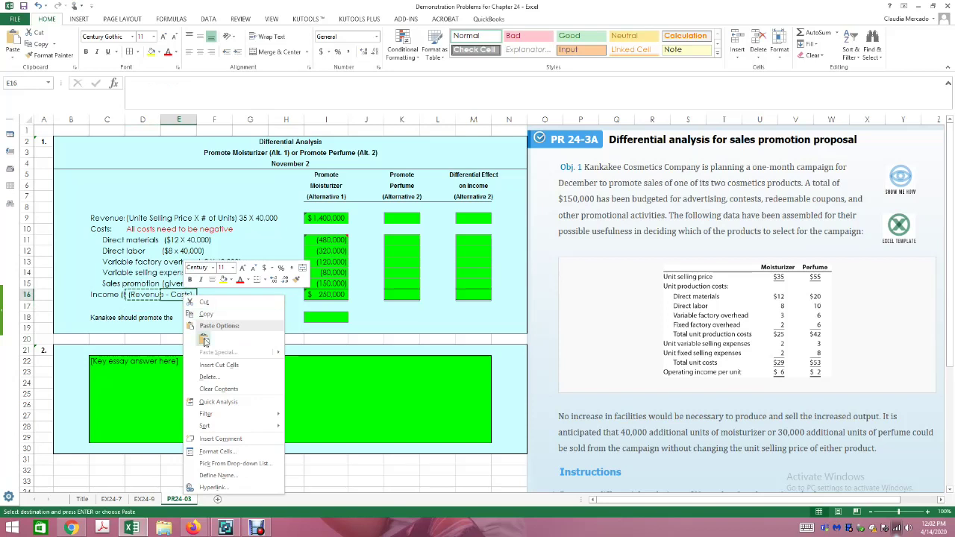
click(207, 335)
click(196, 316)
Step: Copy the formatting of C17 onto D16 to restore its light blue fill
click(115, 306)
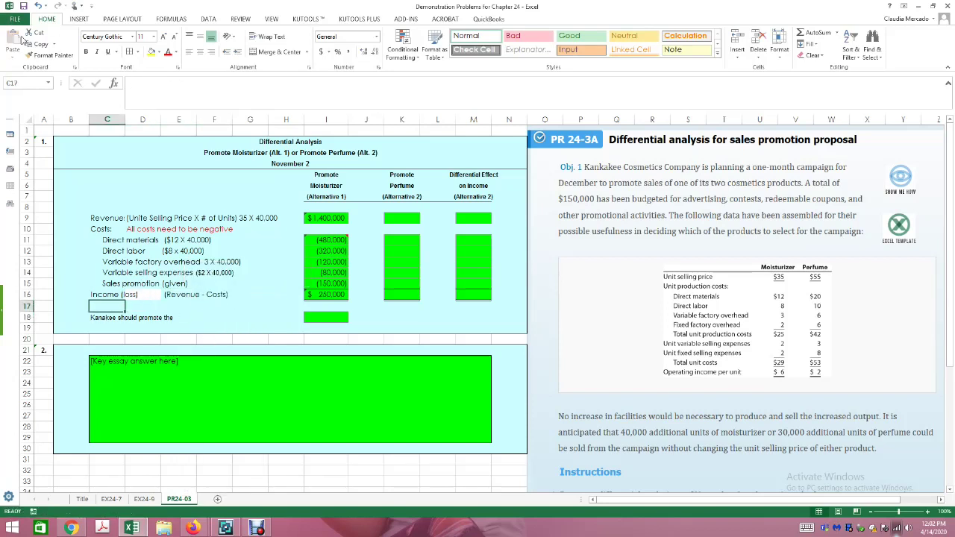
click(50, 56)
click(146, 294)
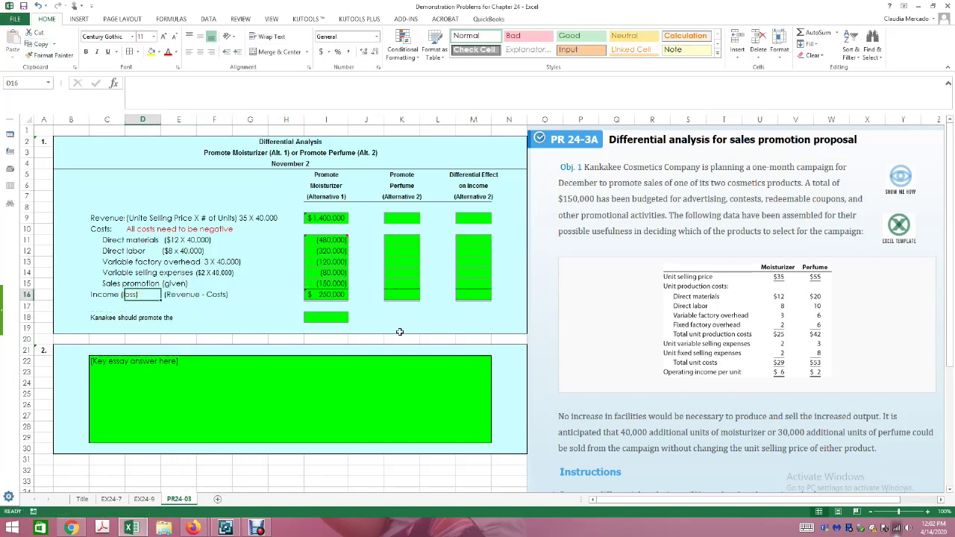
click(428, 327)
Step: Enter the perfume revenue in K9 as a formula multiplying 55 by 30,000 units, accepting the formula correction
click(398, 222)
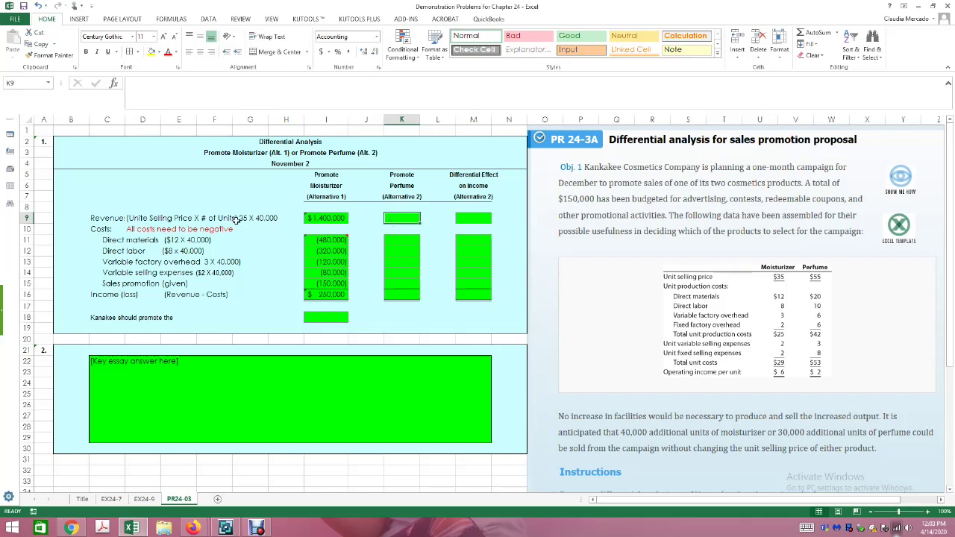
text(=55*)
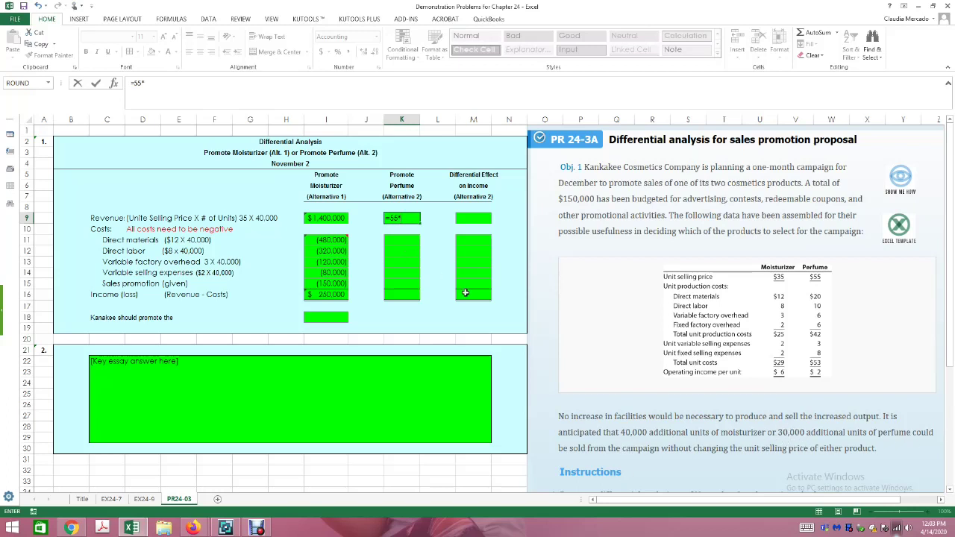
text(30,000)
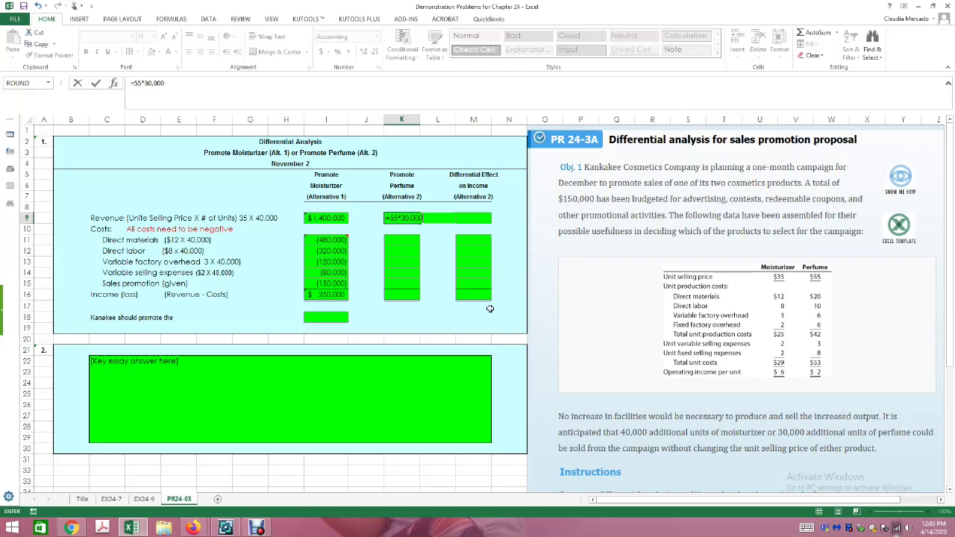
key(Return)
key(Return)
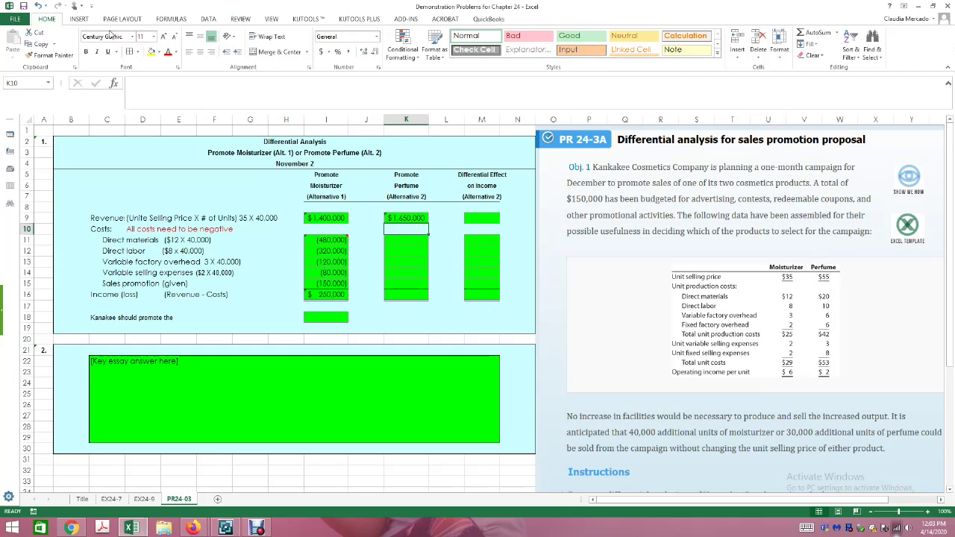
Step: Draw a rectangle over the Perfume column of the unit cost table in the PR 24-3A problem text
click(80, 20)
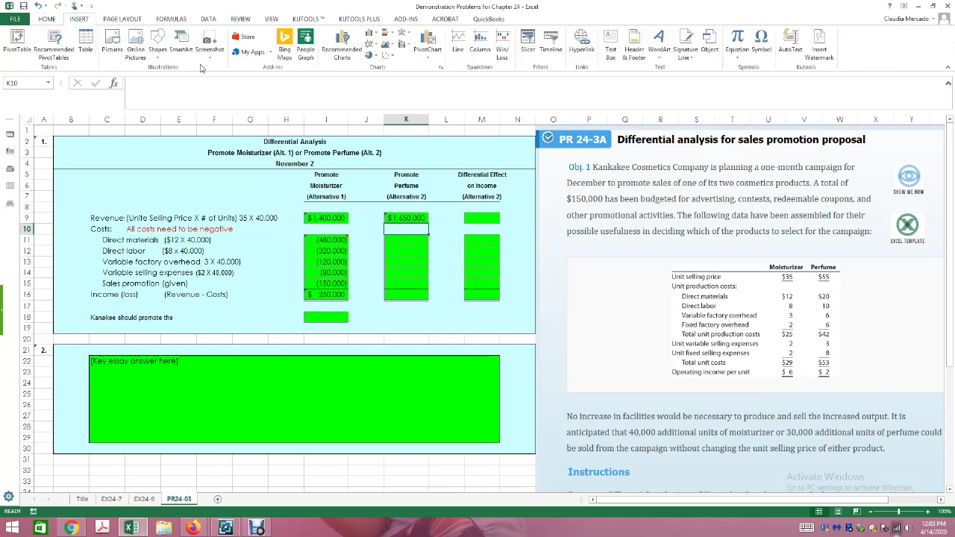
click(162, 62)
click(182, 82)
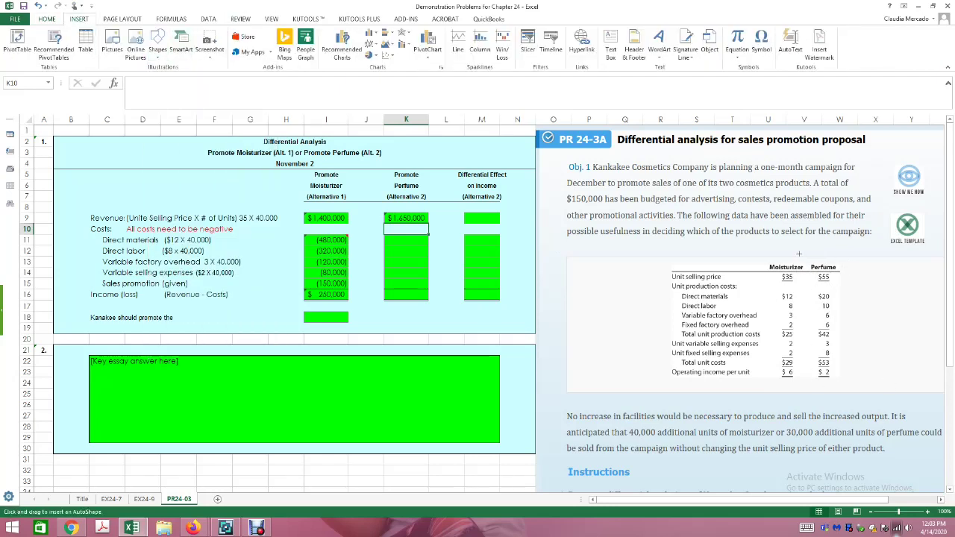
drag(801, 252, 848, 396)
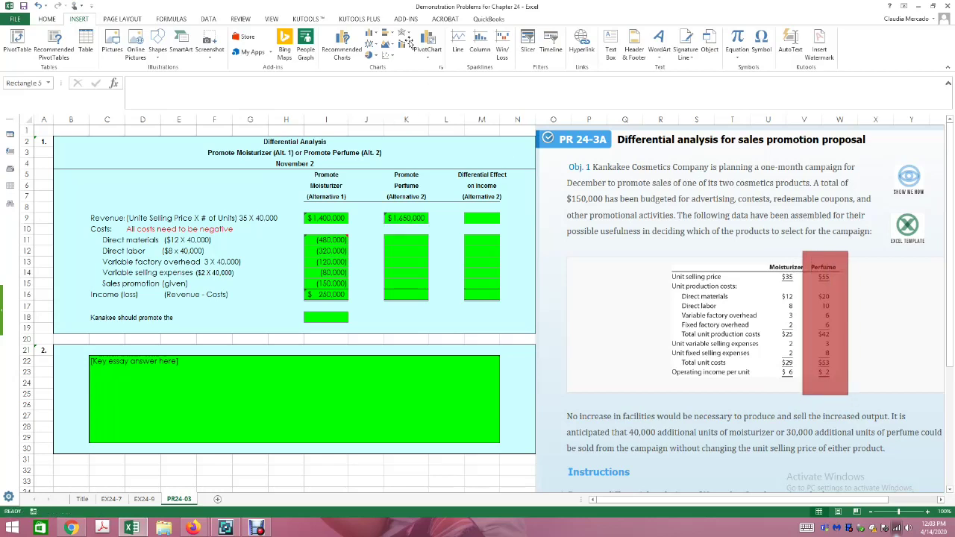
Step: Remove the fill from the rectangle around the Perfume column and set its outline to red
click(351, 33)
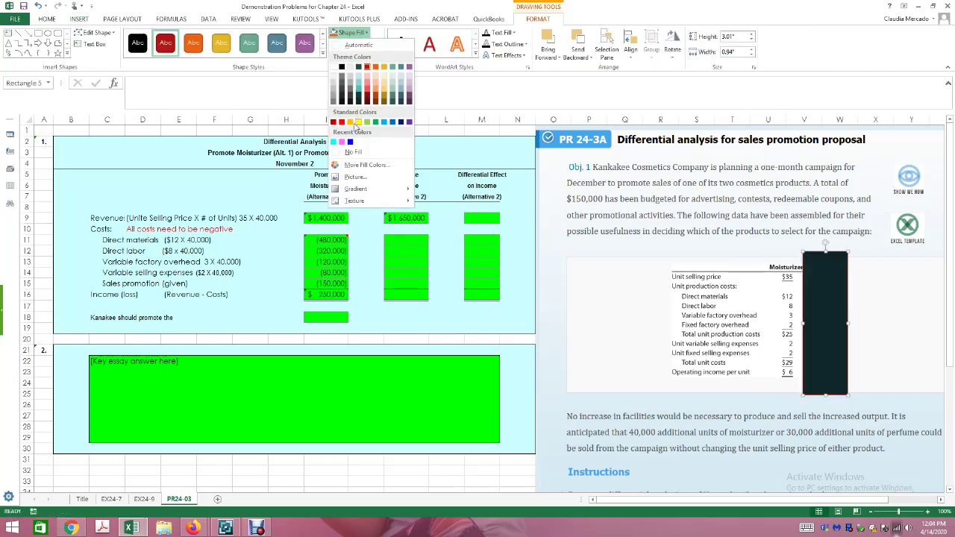
click(354, 152)
click(357, 44)
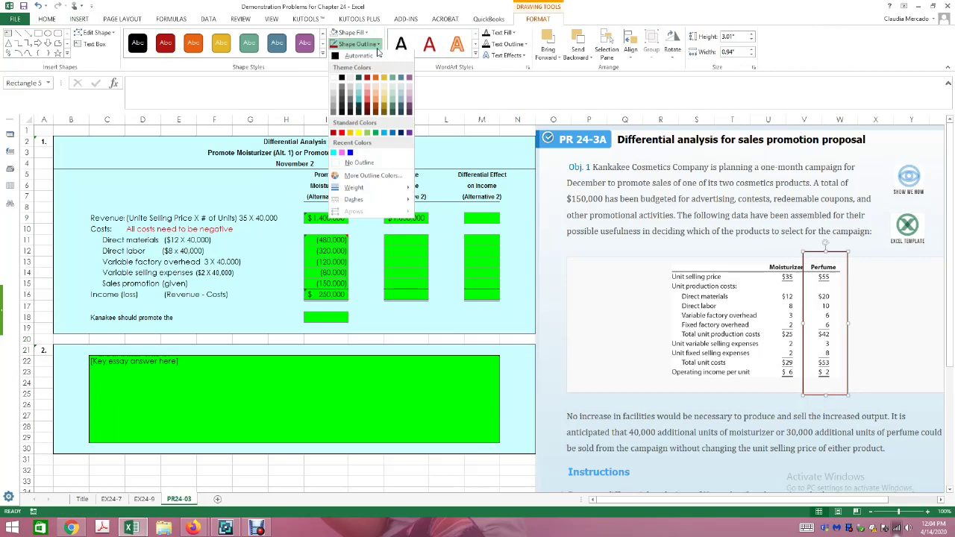
click(341, 135)
click(895, 379)
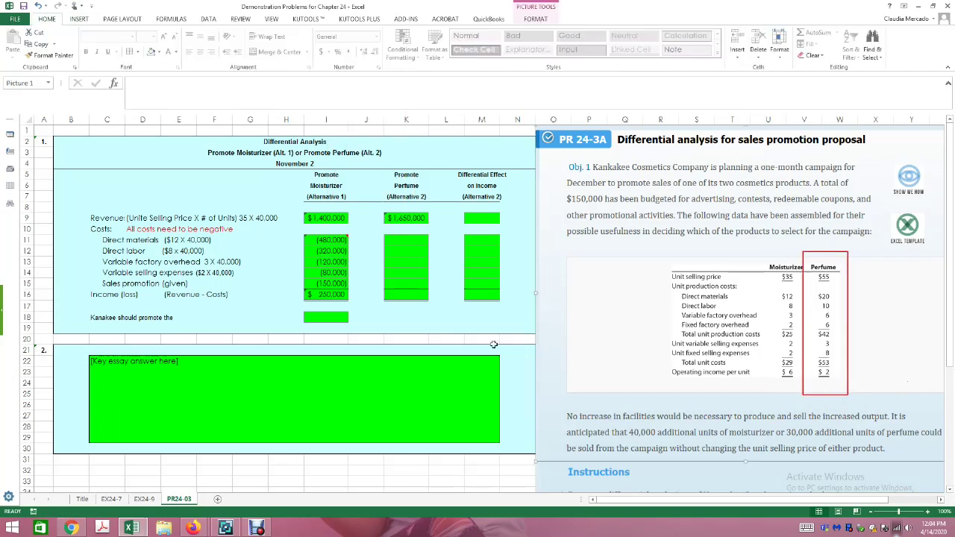
Step: Enter $20 X 40,000 in K11 for the perfume direct materials cost
click(411, 244)
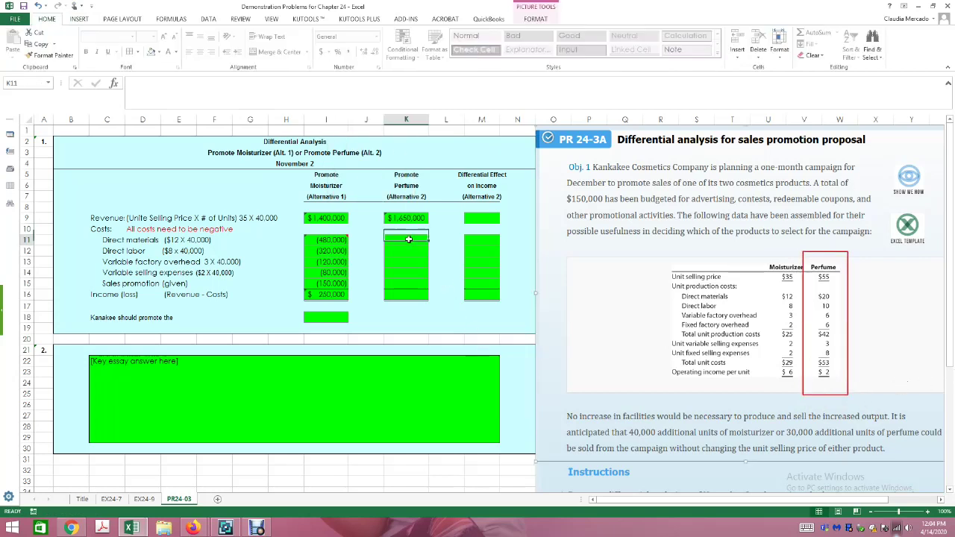
click(410, 250)
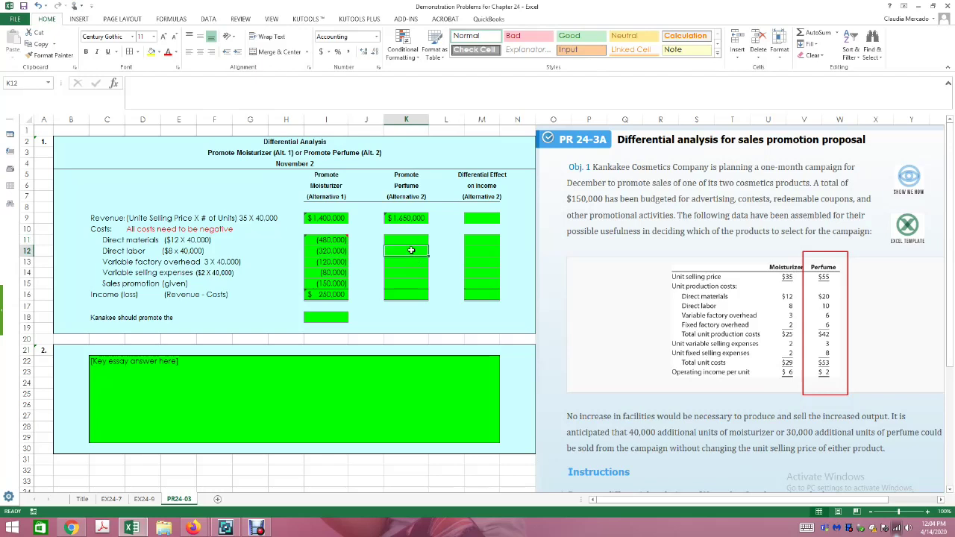
click(410, 241)
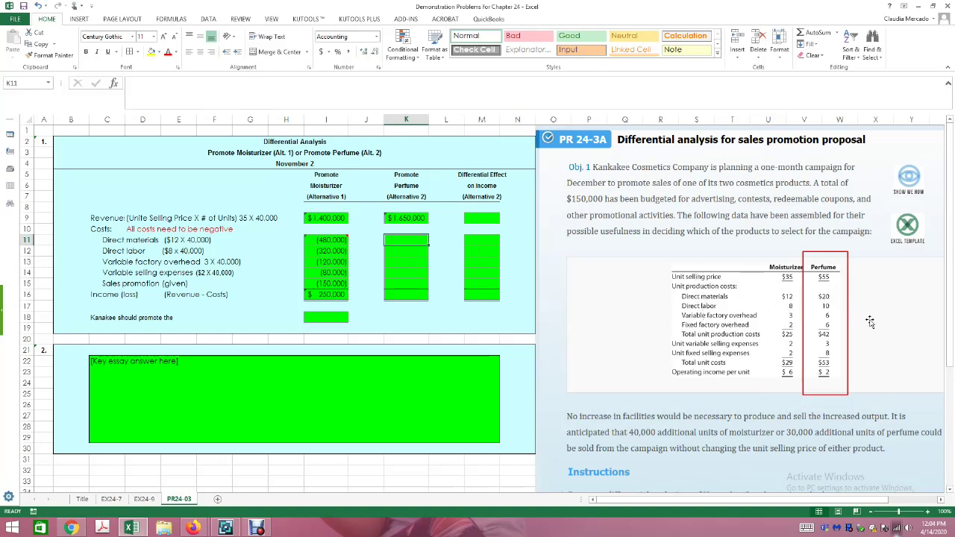
text($20 X)
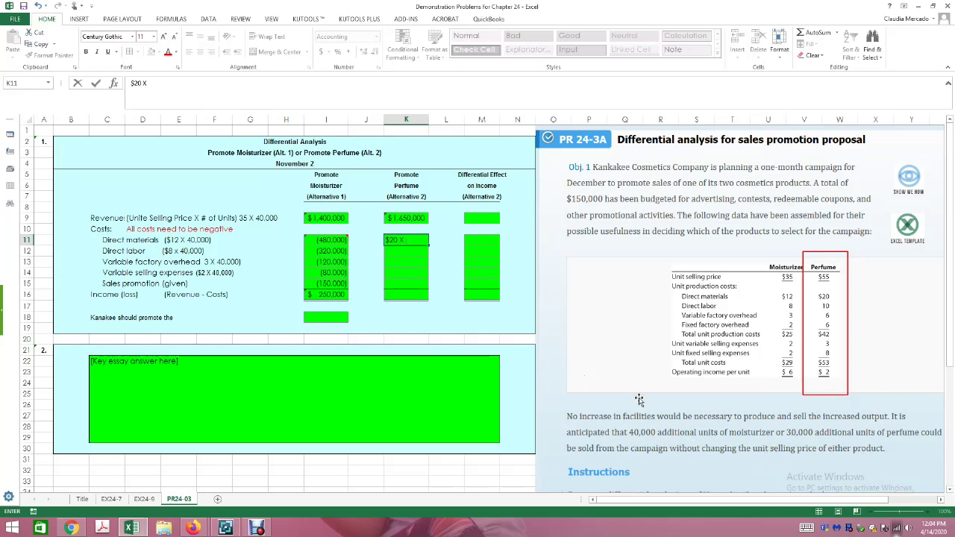
text(40)
text(0,0)
key(BackSpace)
key(BackSpace)
key(BackSpace)
key(BackSpace)
key(BackSpace)
text(0,000)
key(Return)
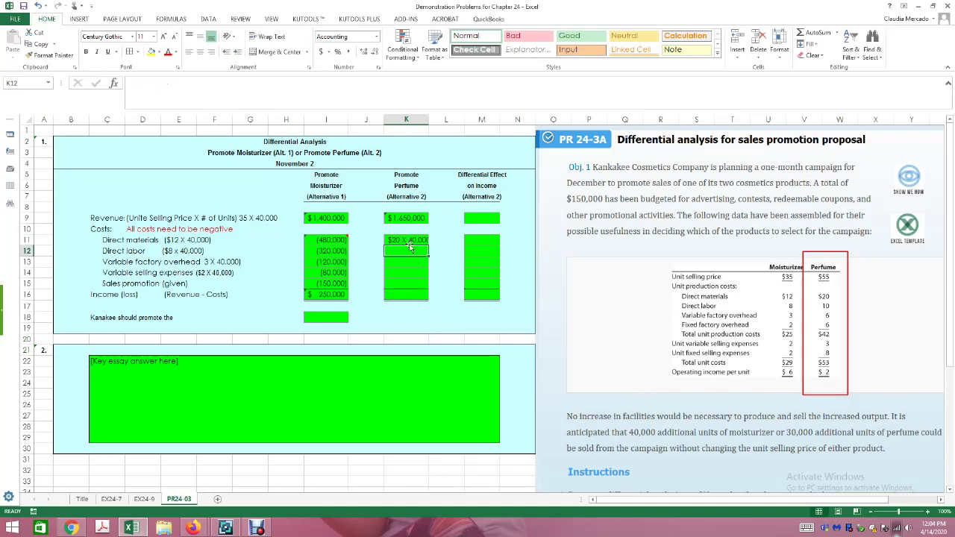
Step: Turn the K11 entry into a formula multiplying 20 by 40,000, accepting the proposed formula correction
key(Up)
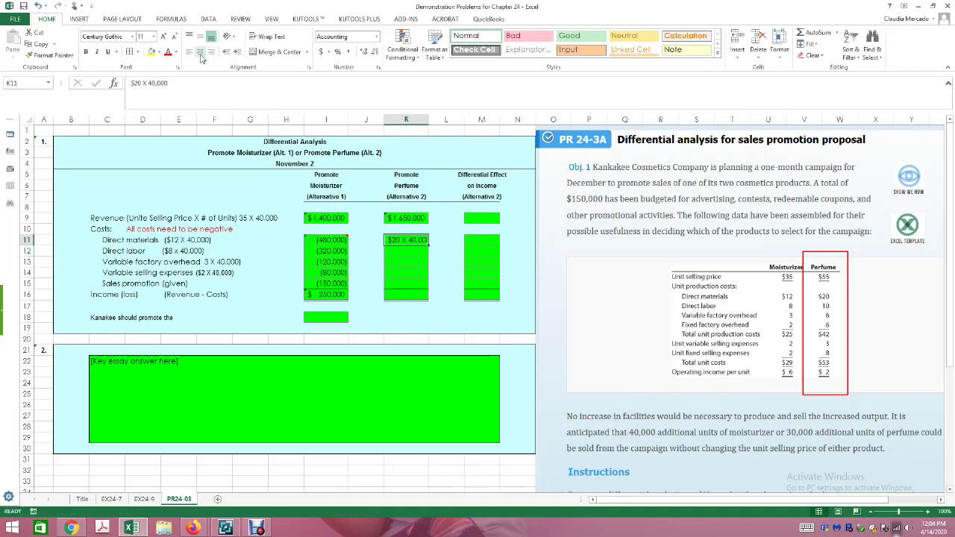
click(132, 83)
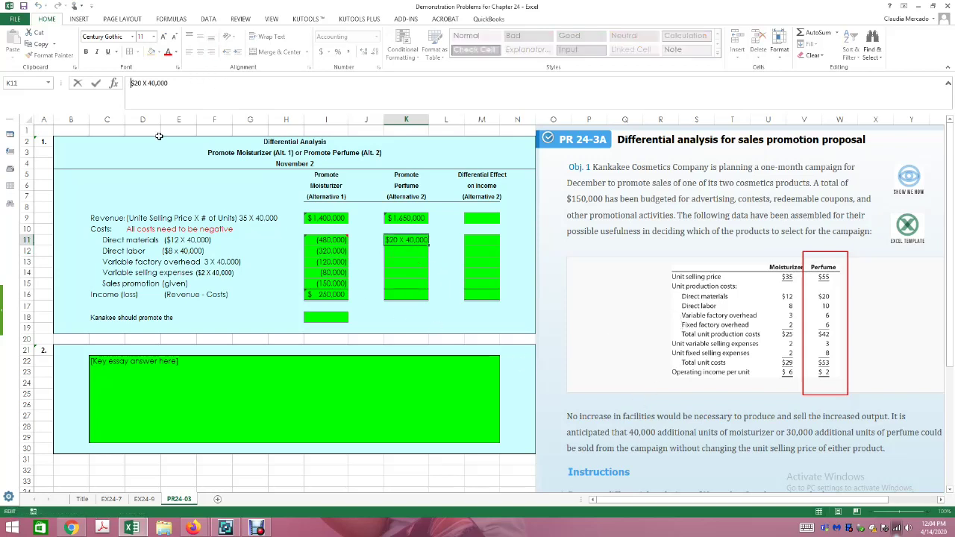
text(=)
key(Return)
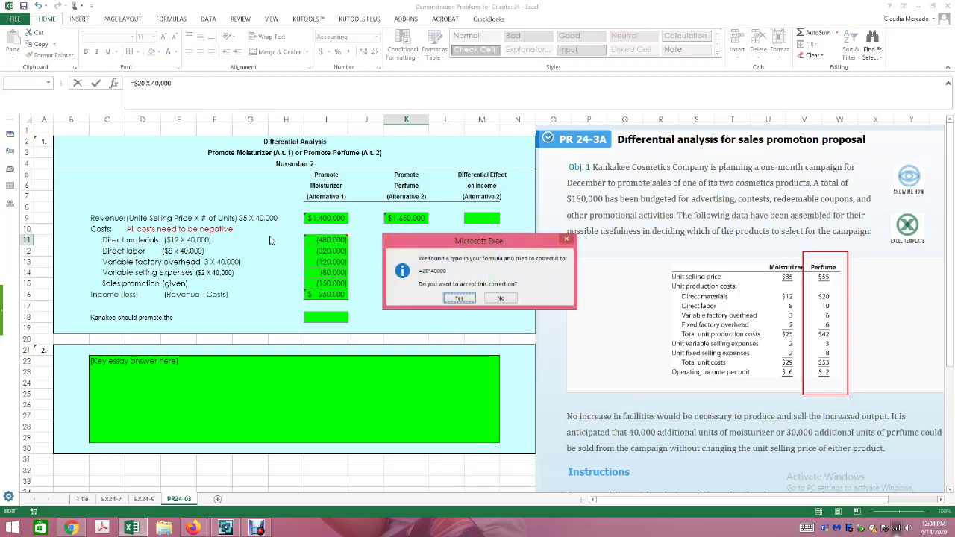
click(454, 299)
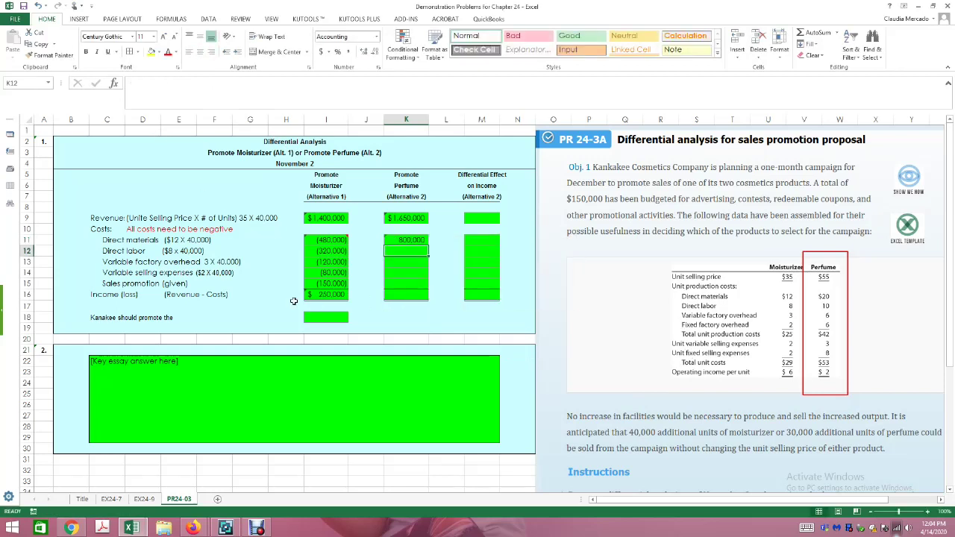
Step: Change the number of units in the K11 direct materials formula to 30,000
click(417, 237)
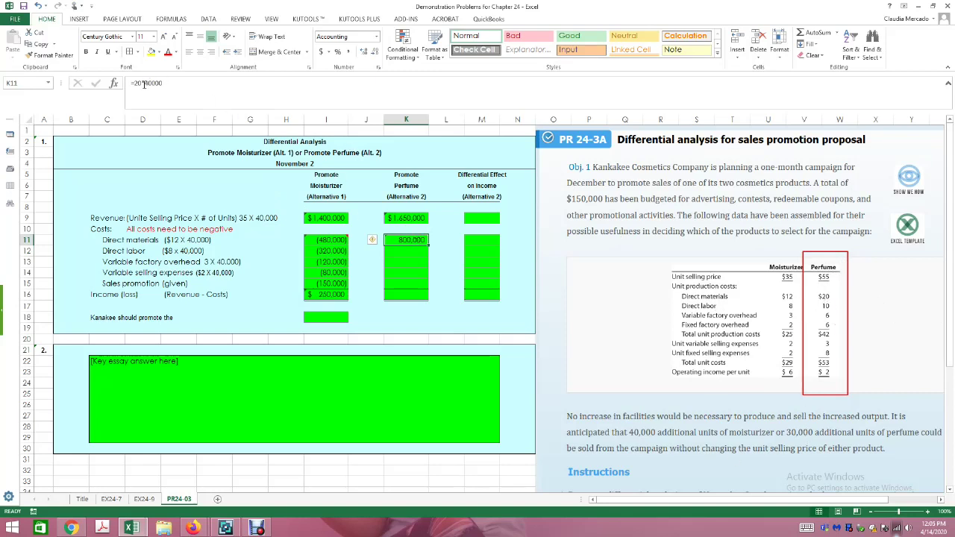
click(166, 83)
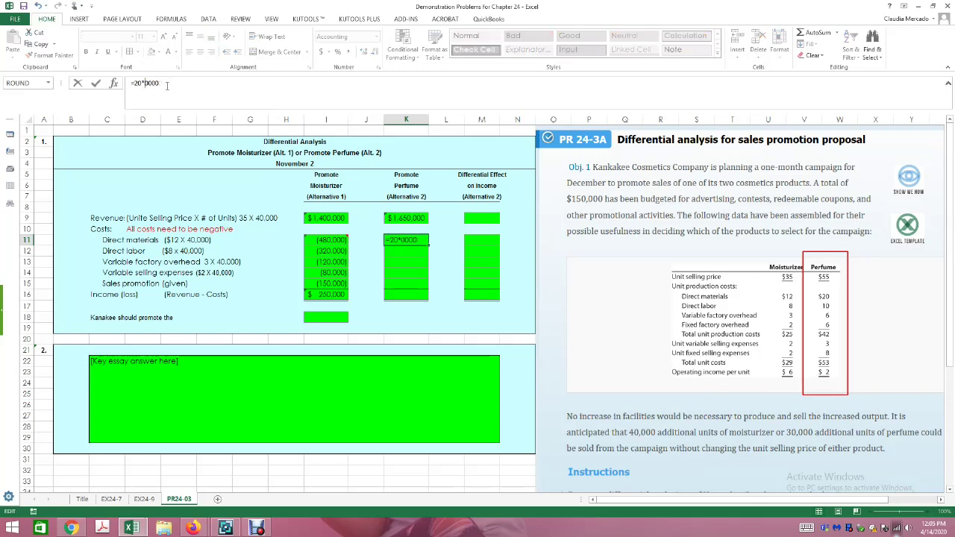
text(3)
key(Return)
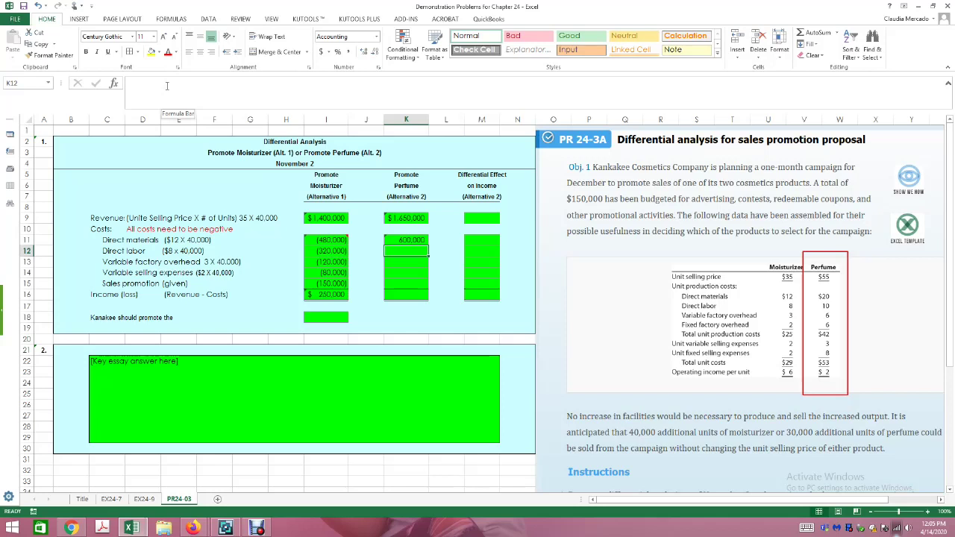
Step: Enter the perfume direct labor in K12 as a formula multiplying 10,000 by 30,000, without parenthesis, accepting the formula correction
text(=()
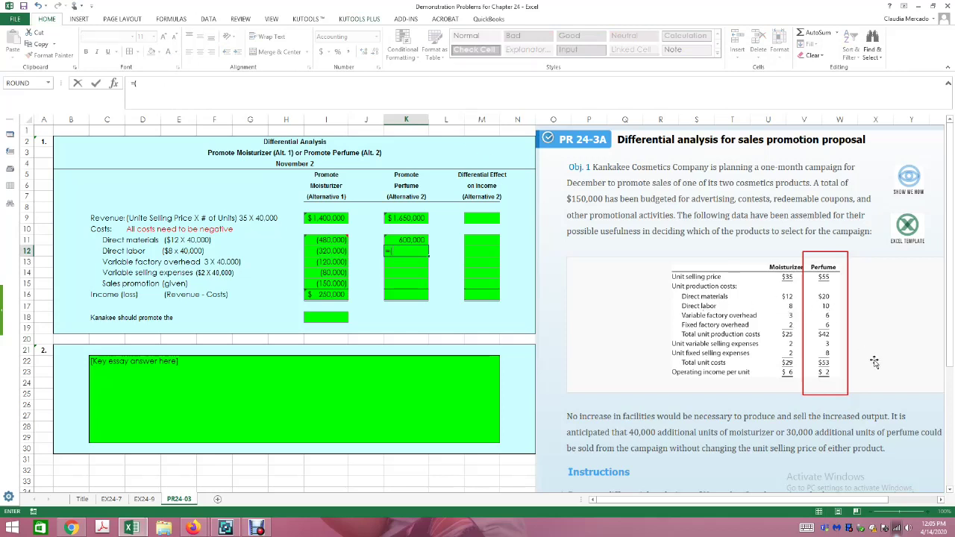
text($10,000 C)
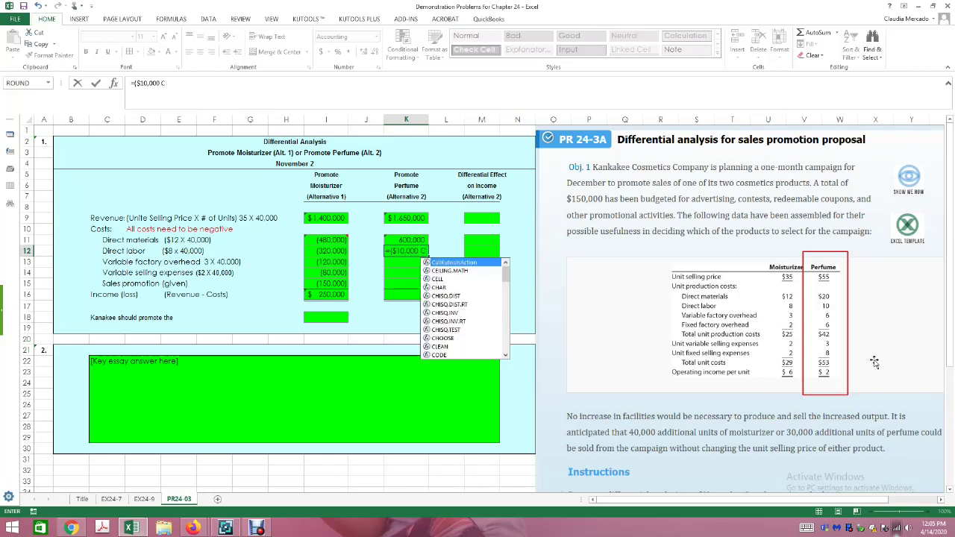
key(BackSpace)
key(BackSpace)
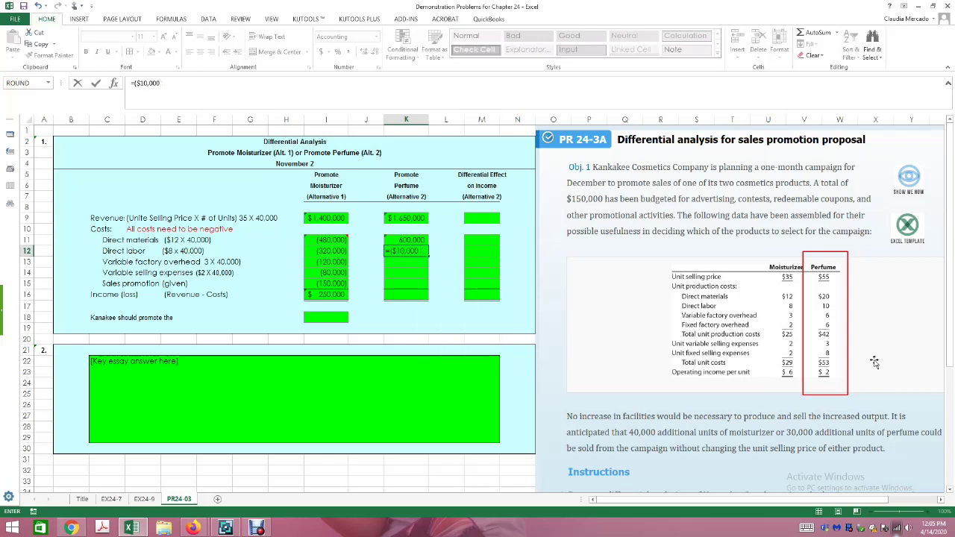
text(X 30,000)
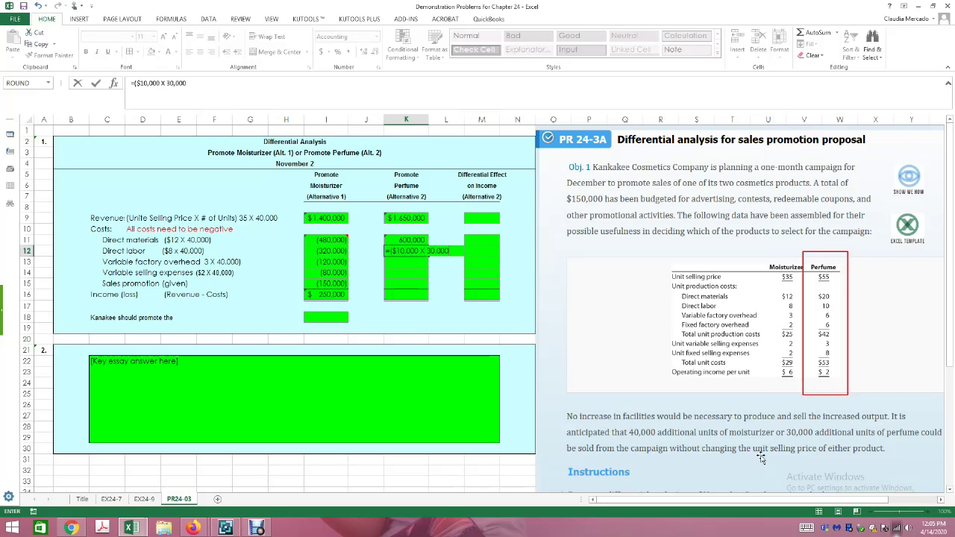
key(Return)
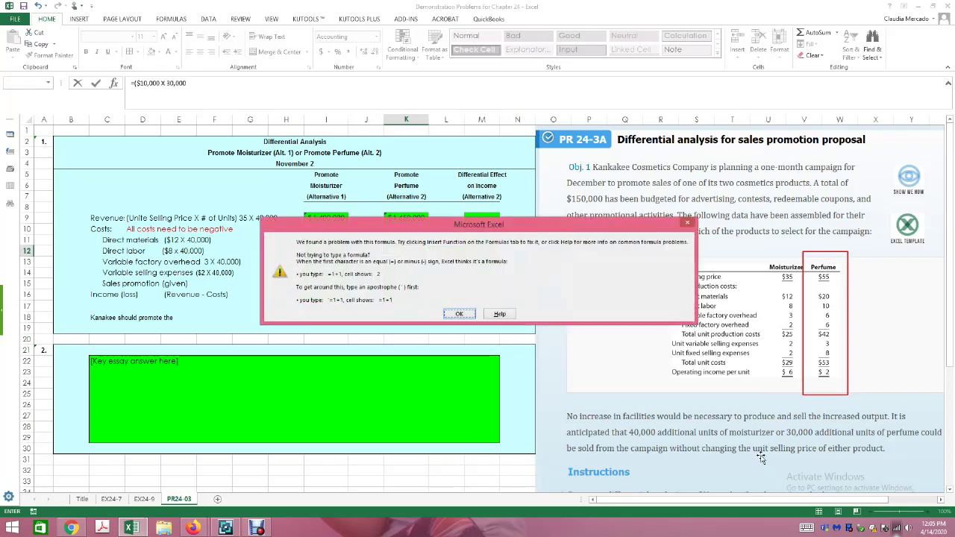
key(Return)
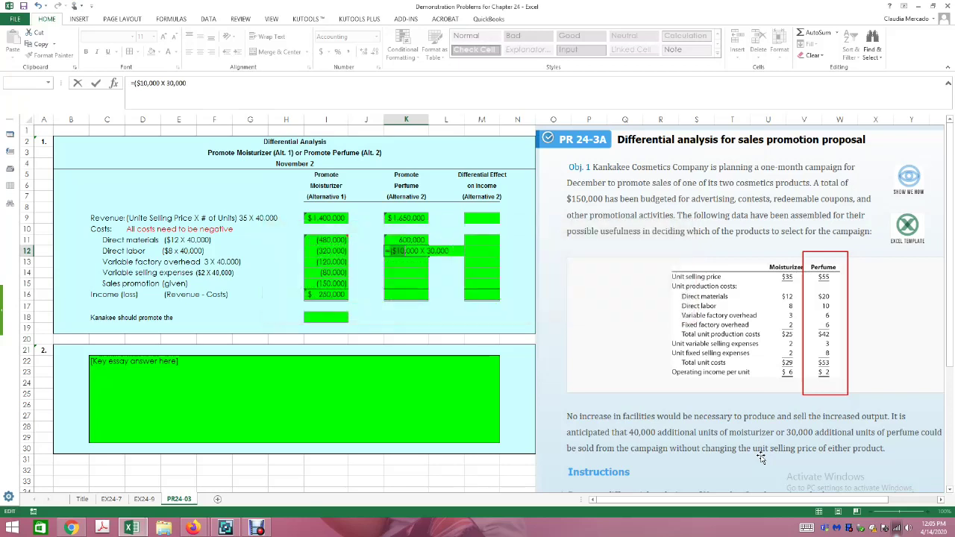
click(389, 254)
key(Delete)
key(Return)
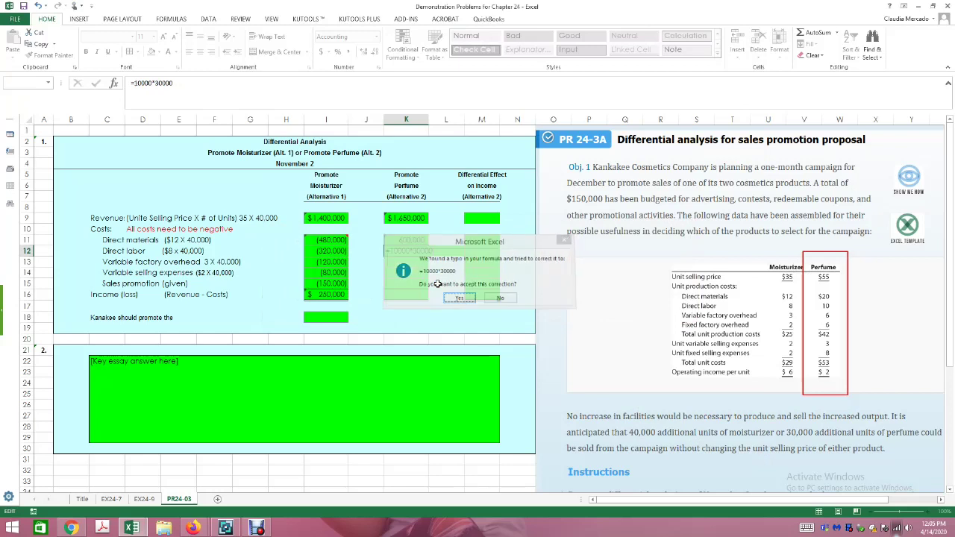
key(Return)
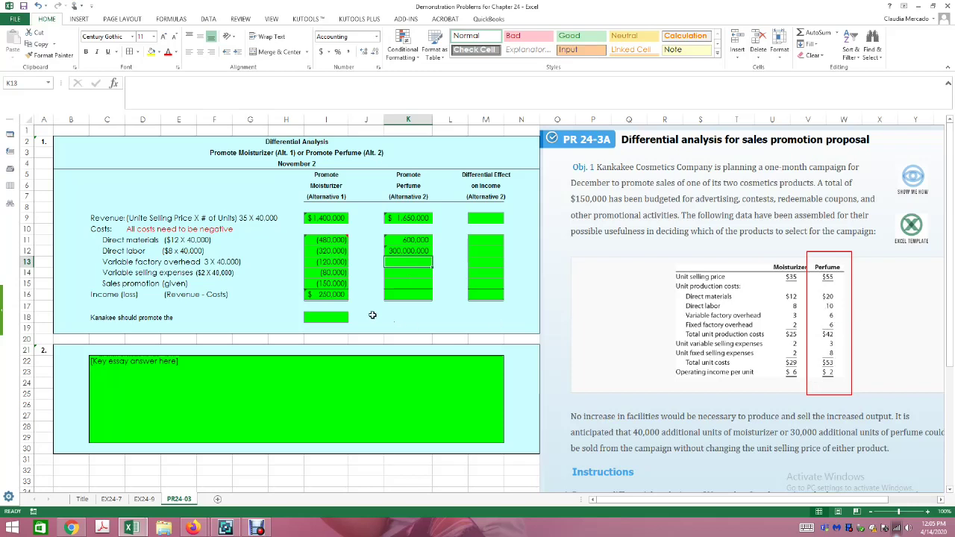
Step: Enter the perfume variable factory overhead in K13 as the negative formula =-6*30000, accepting the formula correction
text(=)
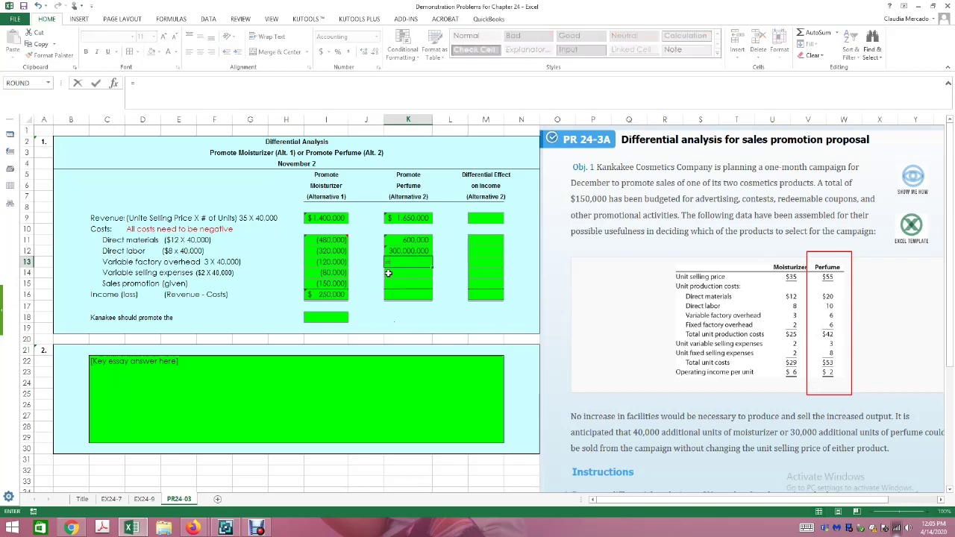
text(&6*)
click(389, 262)
key(BackSpace)
text(*30000)
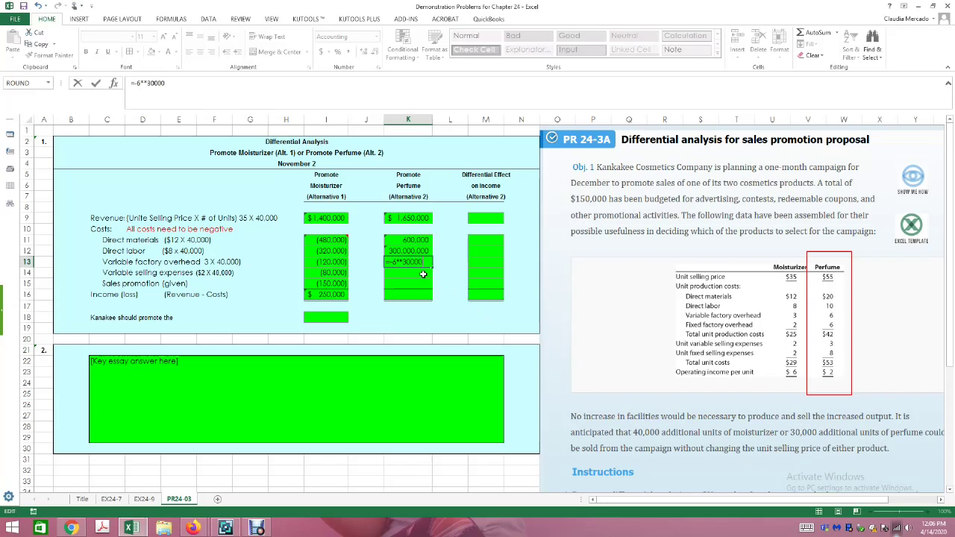
key(Return)
key(Return)
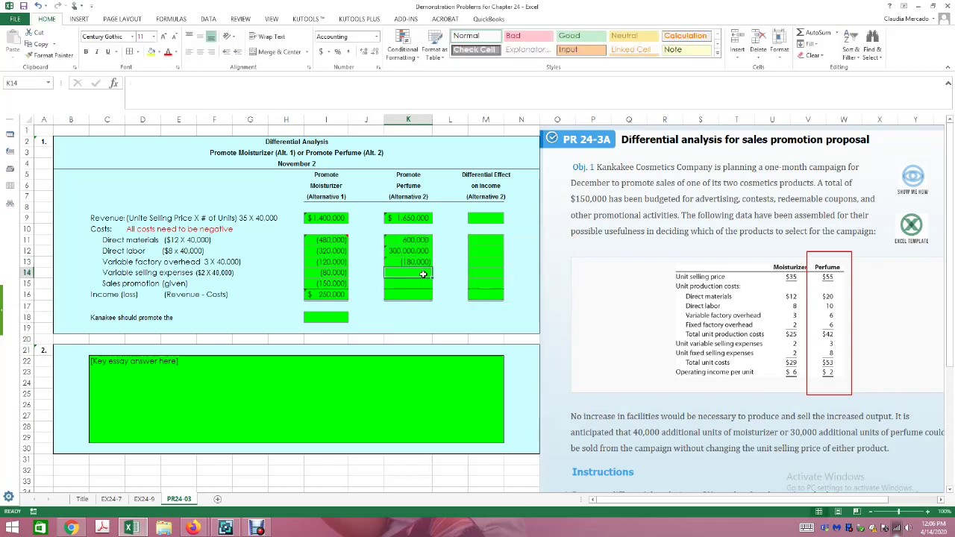
Step: Make the direct materials formula in K11 and the direct labor formula in K12 negative by adding a minus sign
click(403, 240)
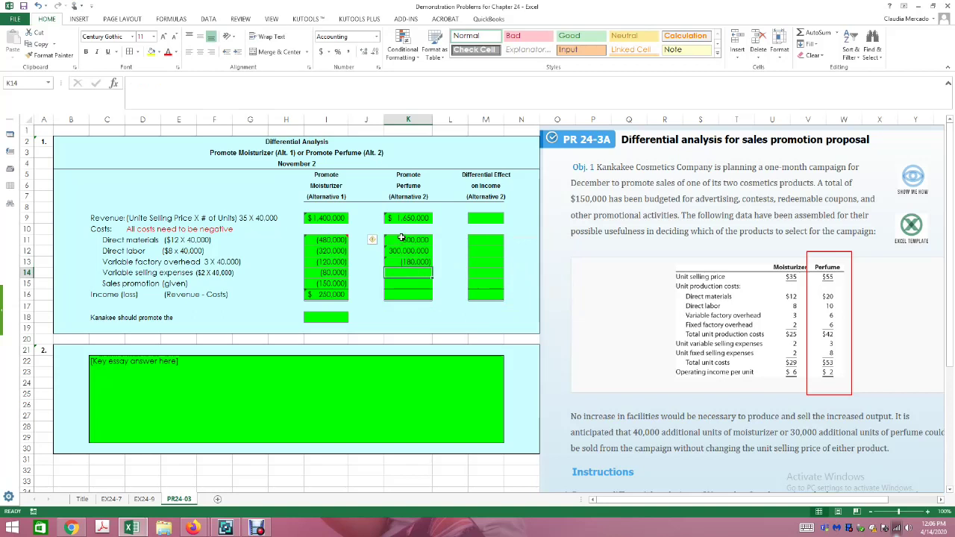
click(134, 83)
text(-)
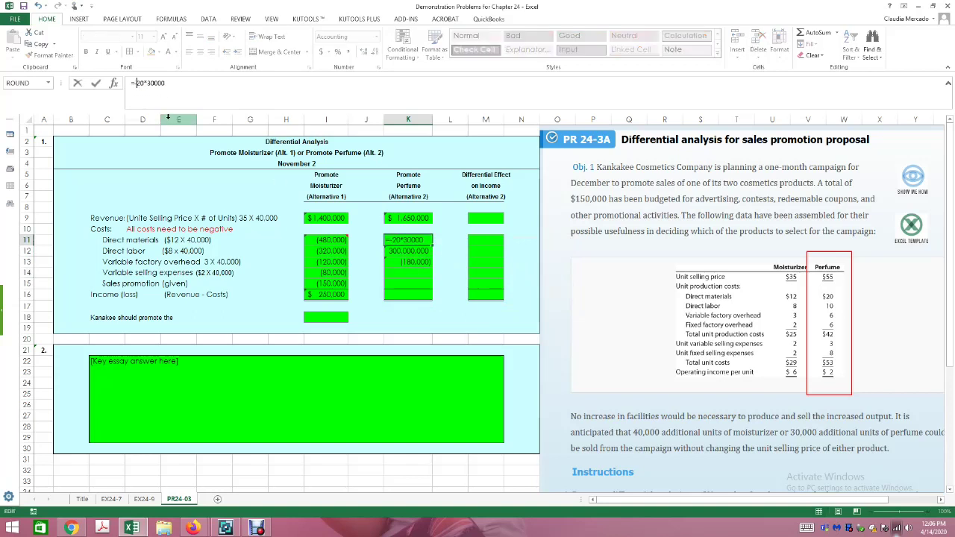
key(Return)
click(133, 83)
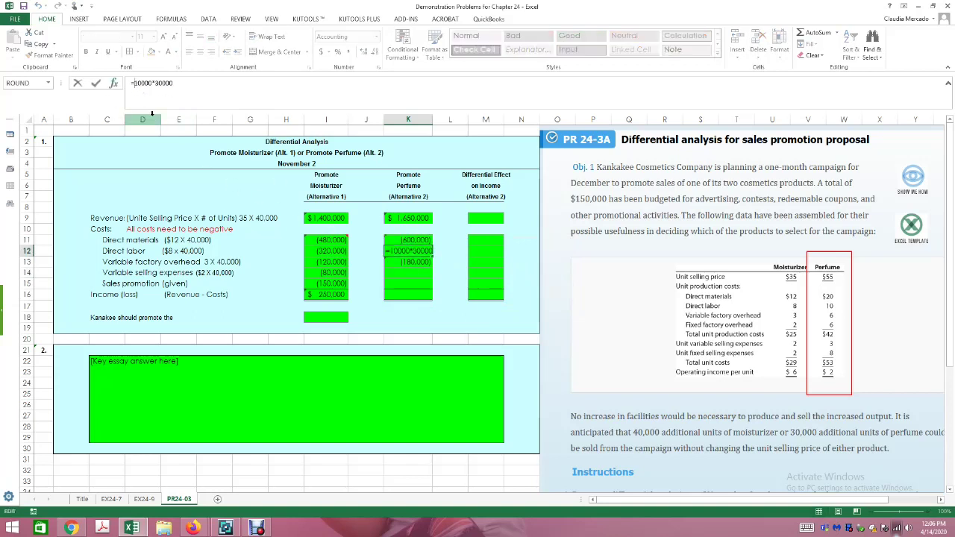
text(-)
key(Return)
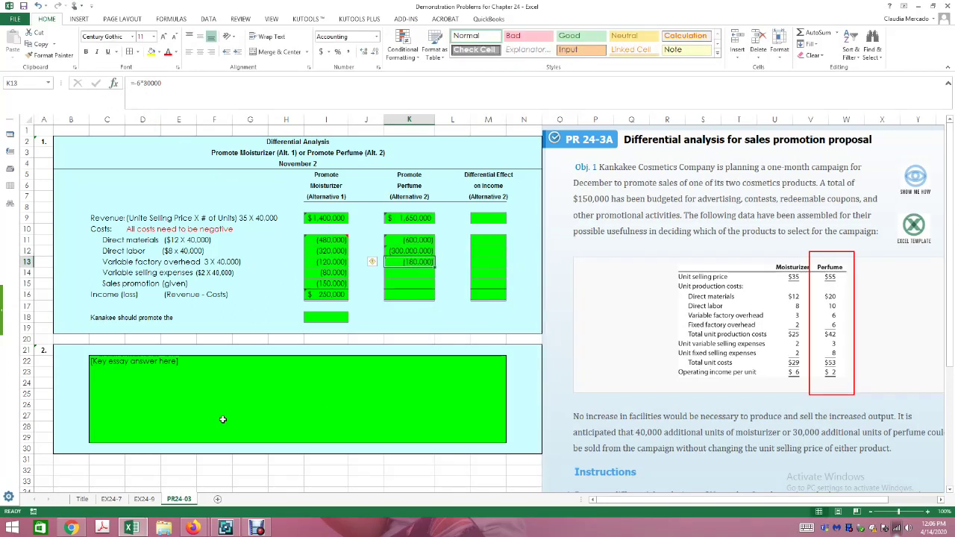
Step: Enter (3X 30000) in K14 for the perfume variable selling expenses
click(415, 275)
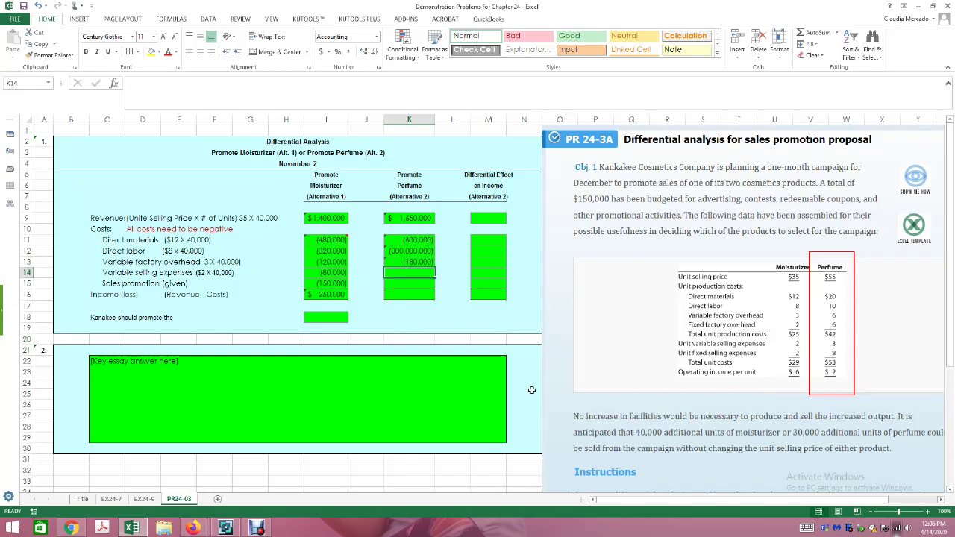
text(()
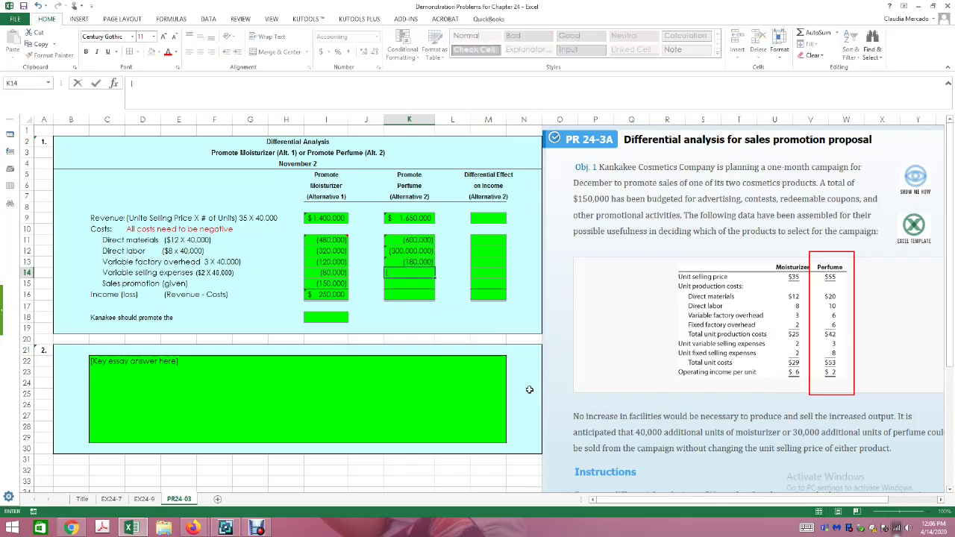
text(3X 30000))
key(Return)
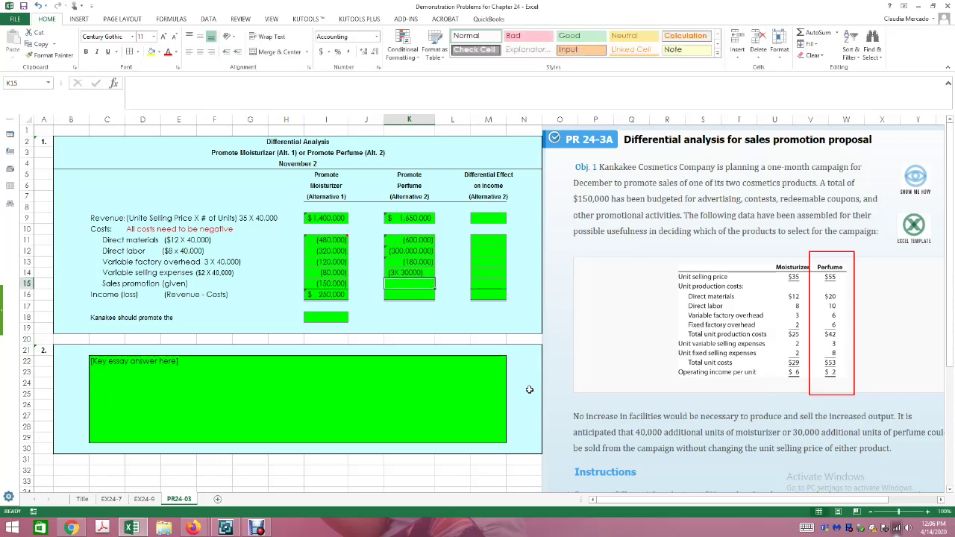
Step: Replace the X and space in the K14 variable selling expenses entry with an asterisk, giving (3*30000)
click(397, 273)
click(159, 88)
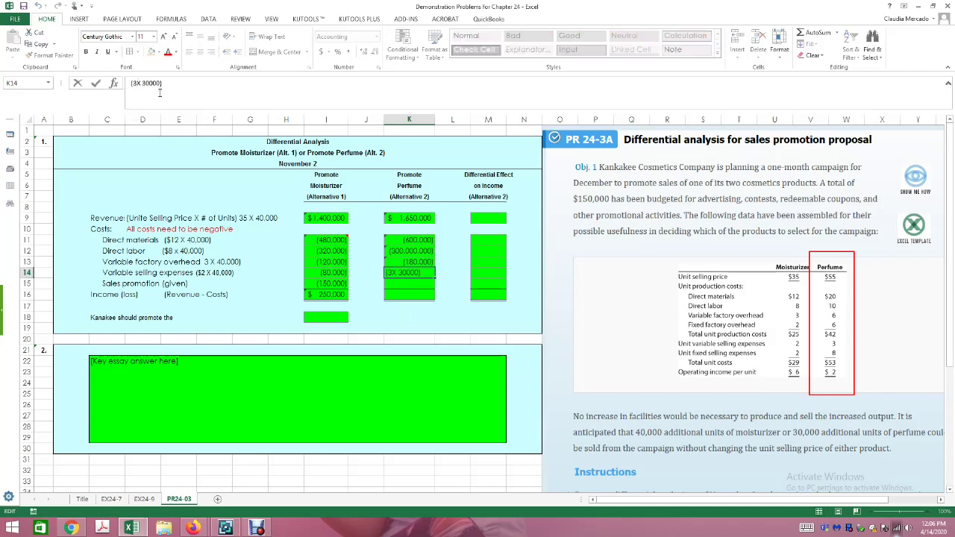
key(Left)
key(Left)
key(Left)
key(Left)
key(Left)
key(Left)
key(Left)
key(Delete)
key(Delete)
text(*)
key(Return)
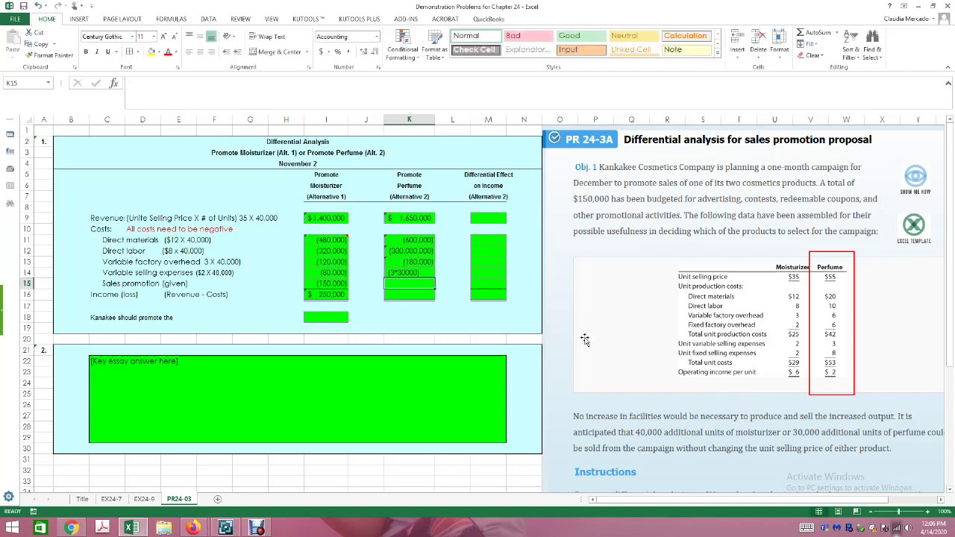
Step: Replace the perfume variable selling expenses entry in K14 with the formula =3*30000
click(398, 272)
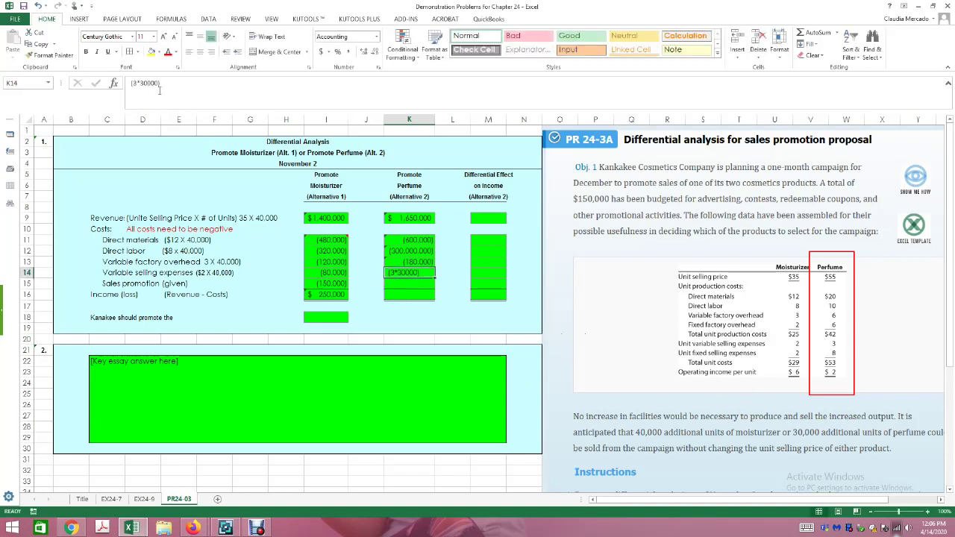
drag(161, 83, 12, 78)
text(=3*)
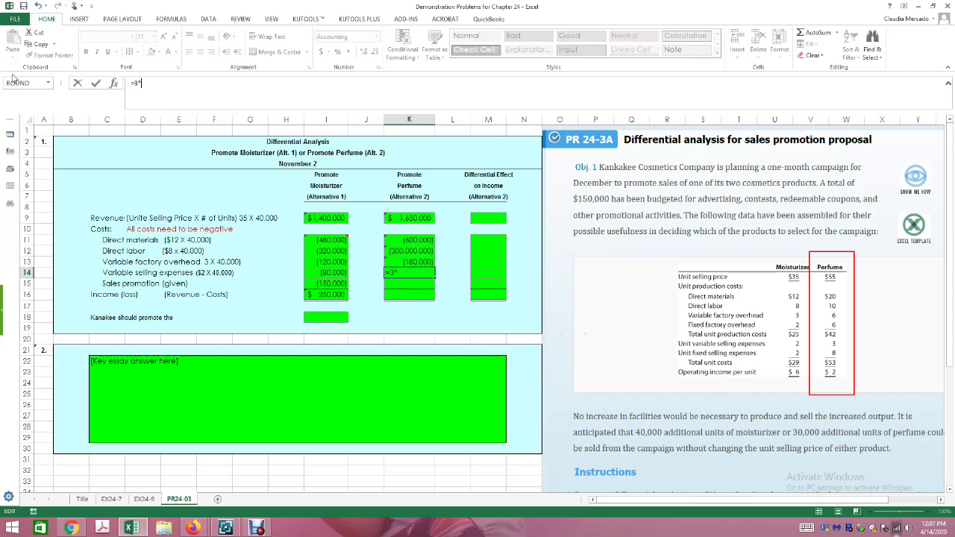
text(30000)
key(Return)
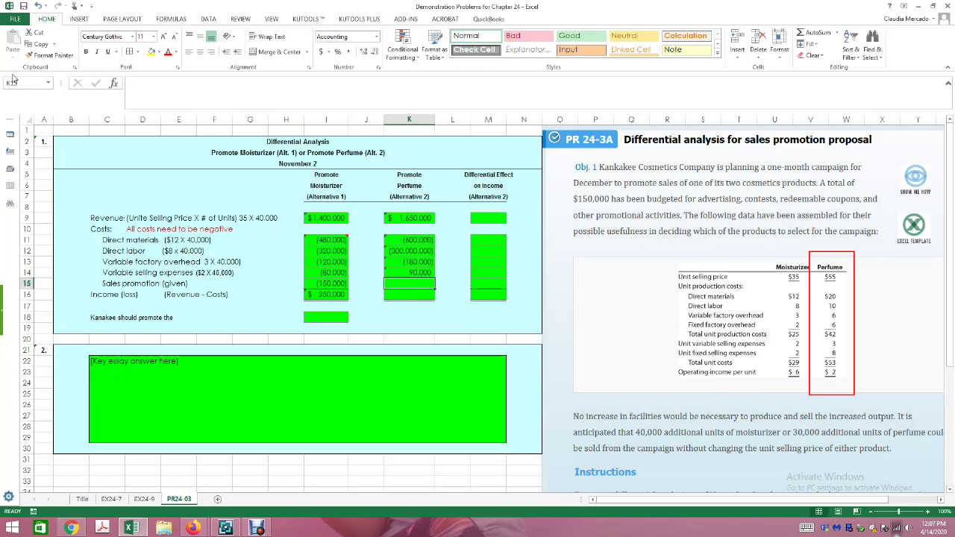
Step: Make the K14 variable selling expenses formula negative and enter -150000 in K15 for the perfume sales promotion
click(138, 84)
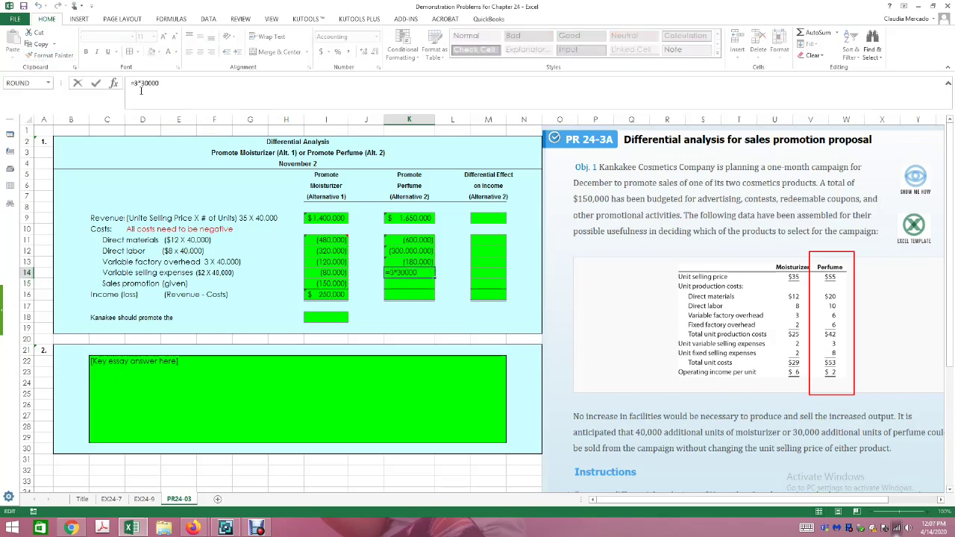
key(Return)
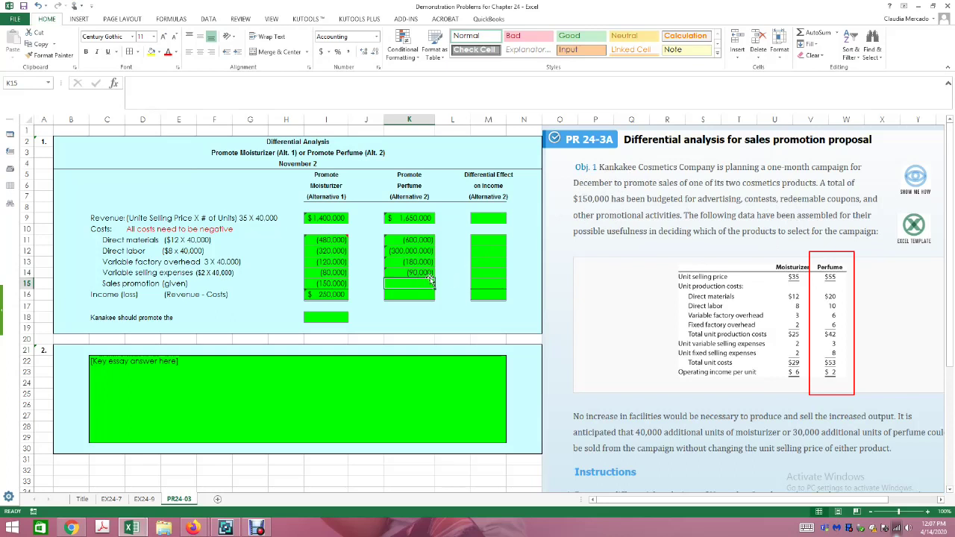
text(-150000)
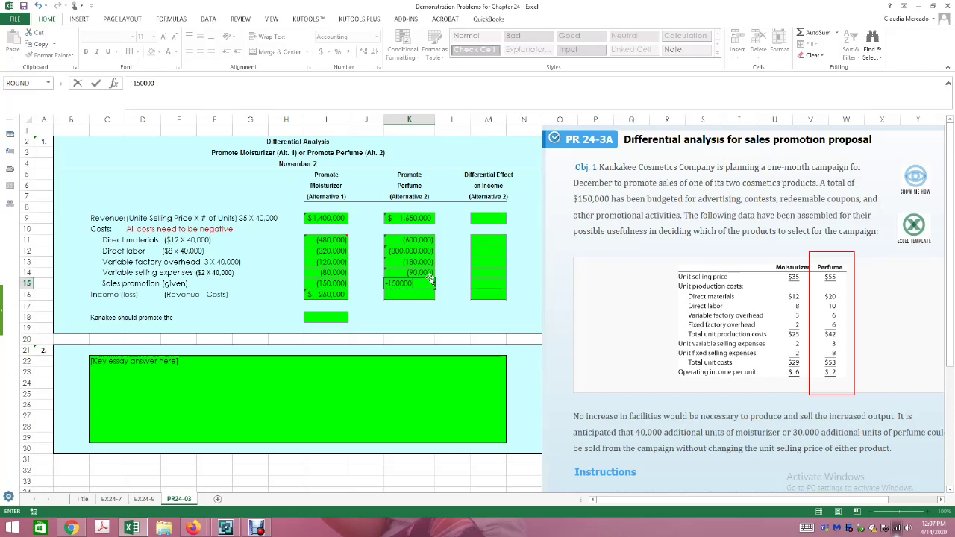
key(Return)
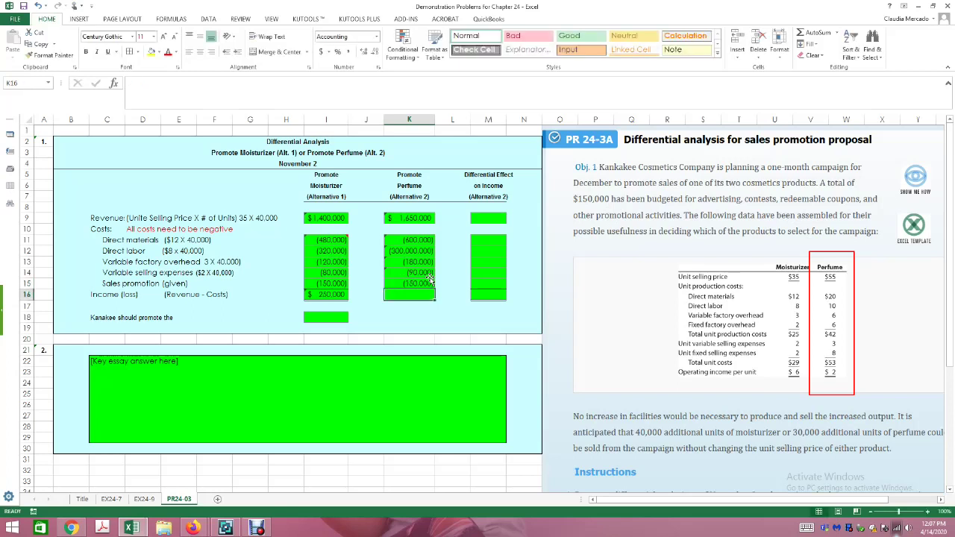
Step: Try to calculate the perfume income in K16 with the formula =K9-(K11:K15)
text(=s)
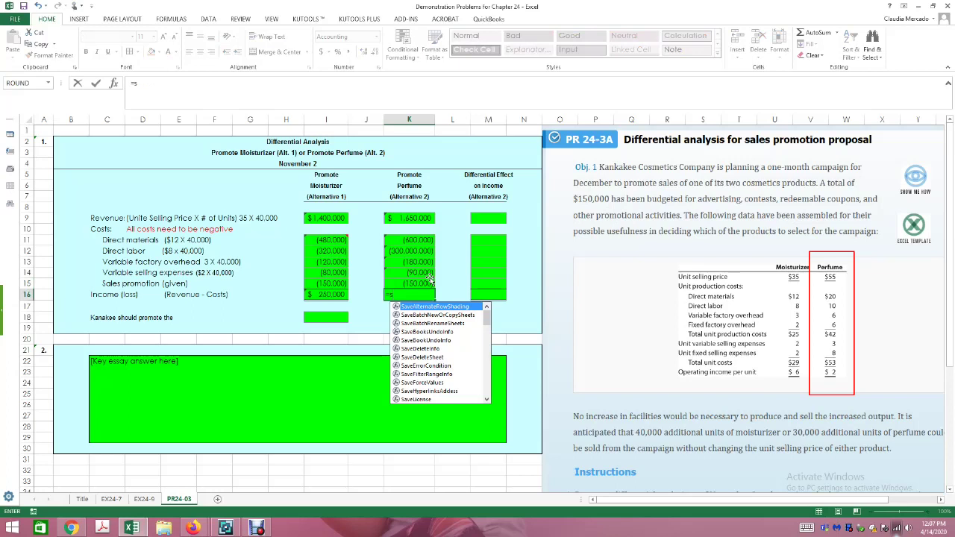
key(BackSpace)
click(422, 218)
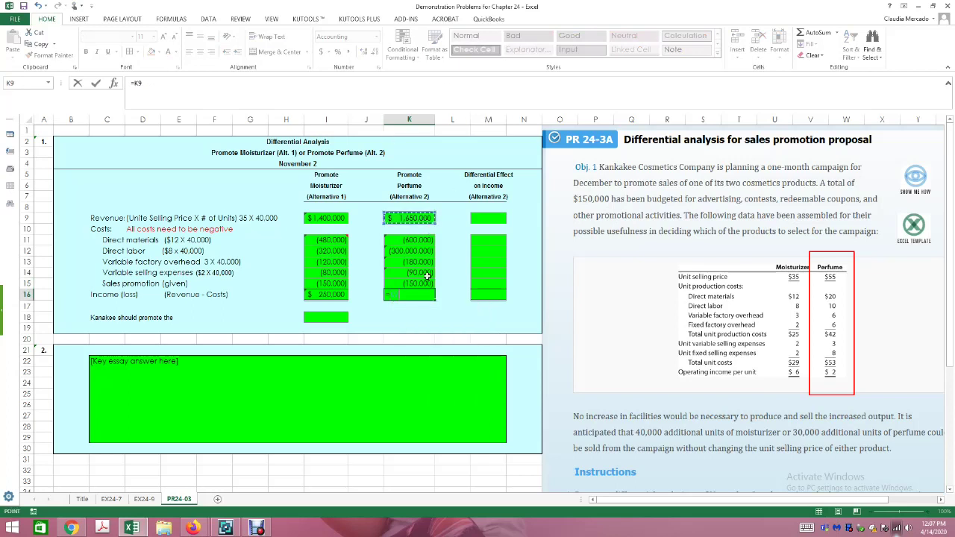
text(-(sum)
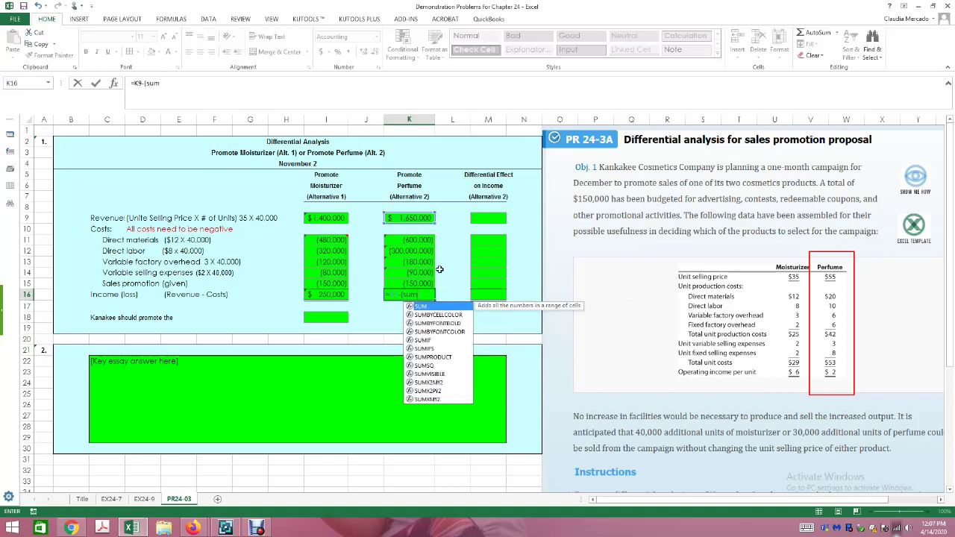
click(421, 239)
click(427, 292)
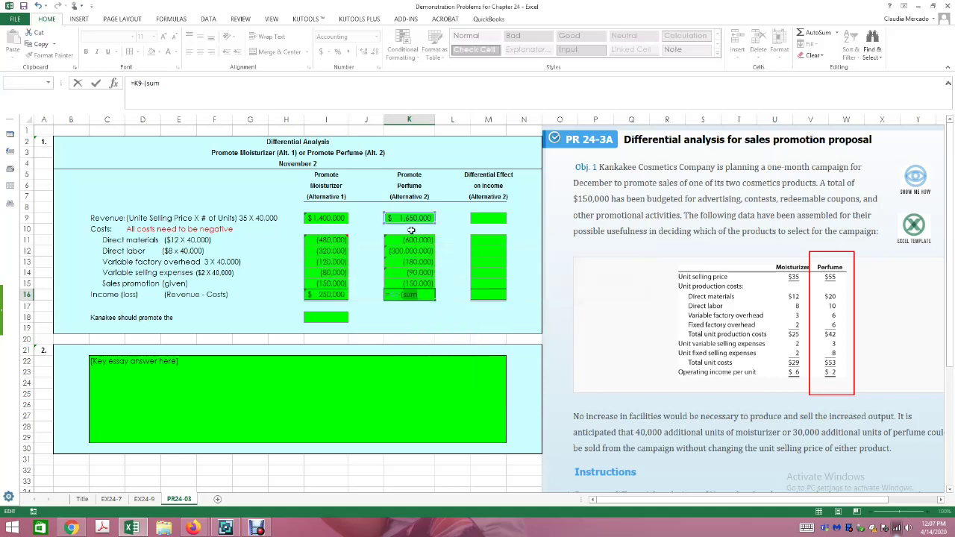
drag(412, 237, 416, 285)
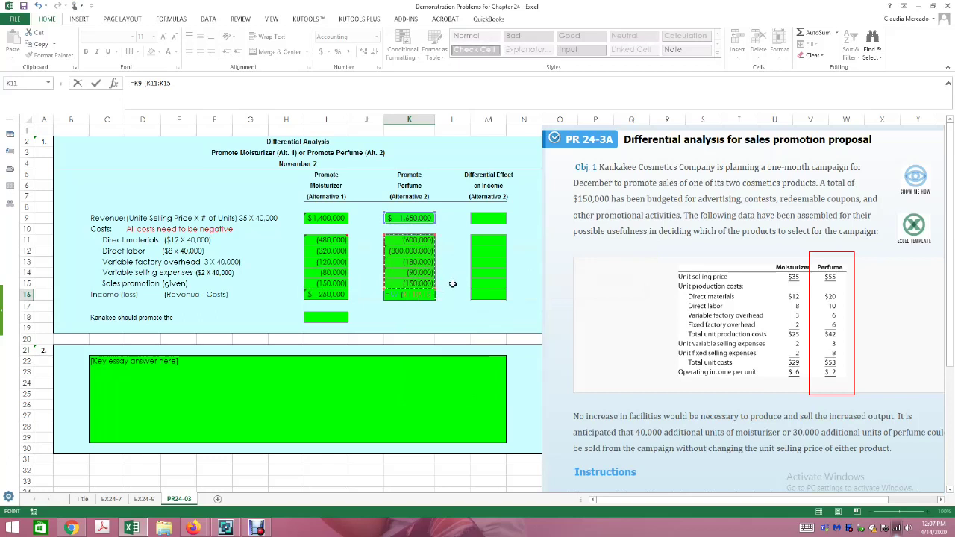
key(Return)
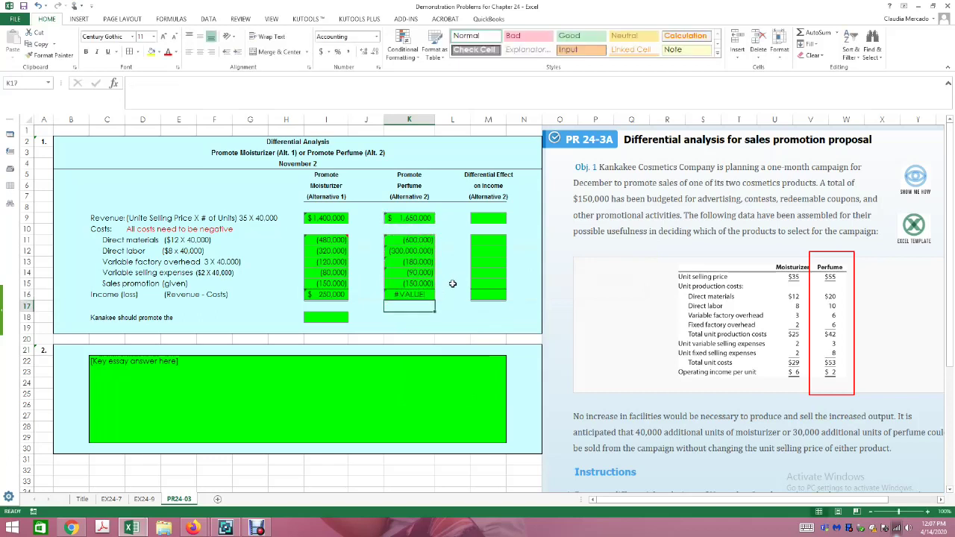
Step: Replace the K16 formula with a copy of the moisturizer income formula from I16
click(422, 294)
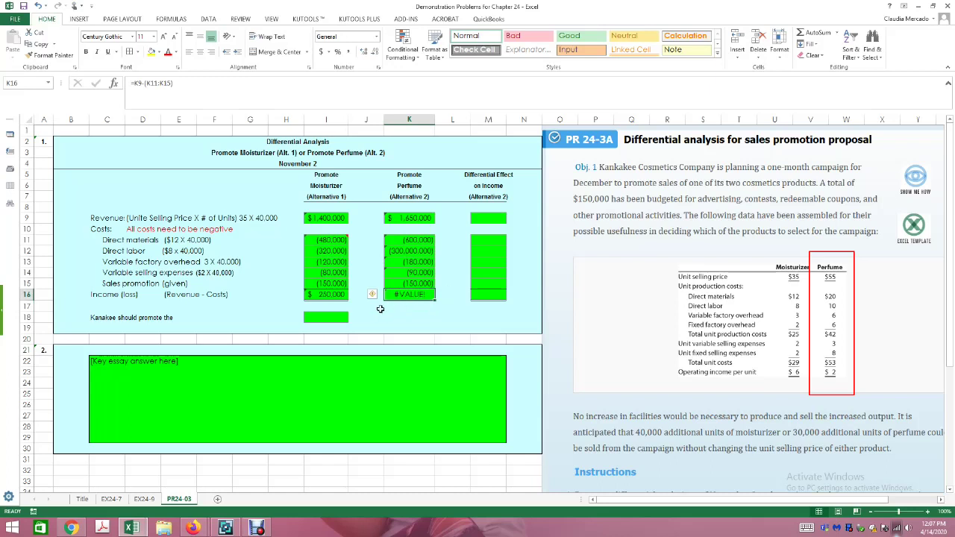
click(335, 296)
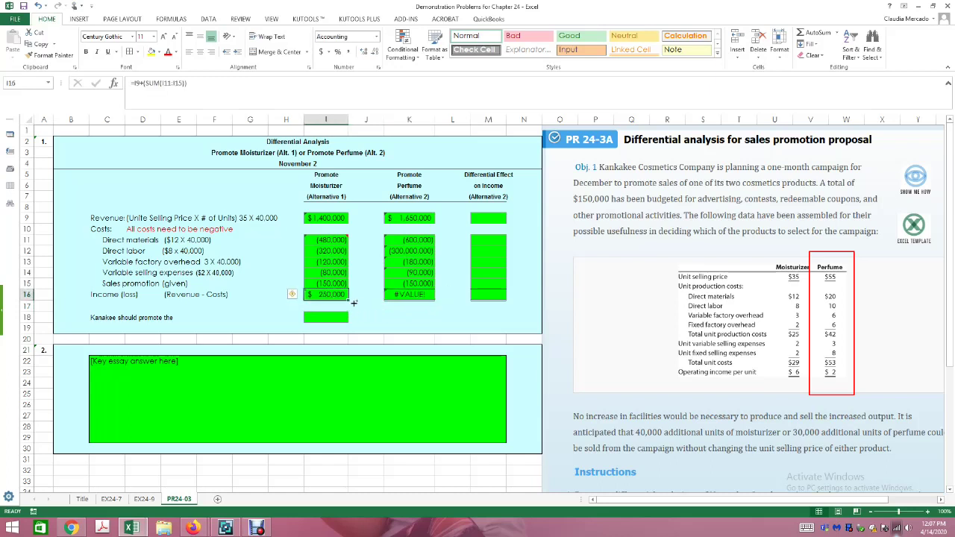
key(ctrl+c)
click(402, 297)
key(ctrl+v)
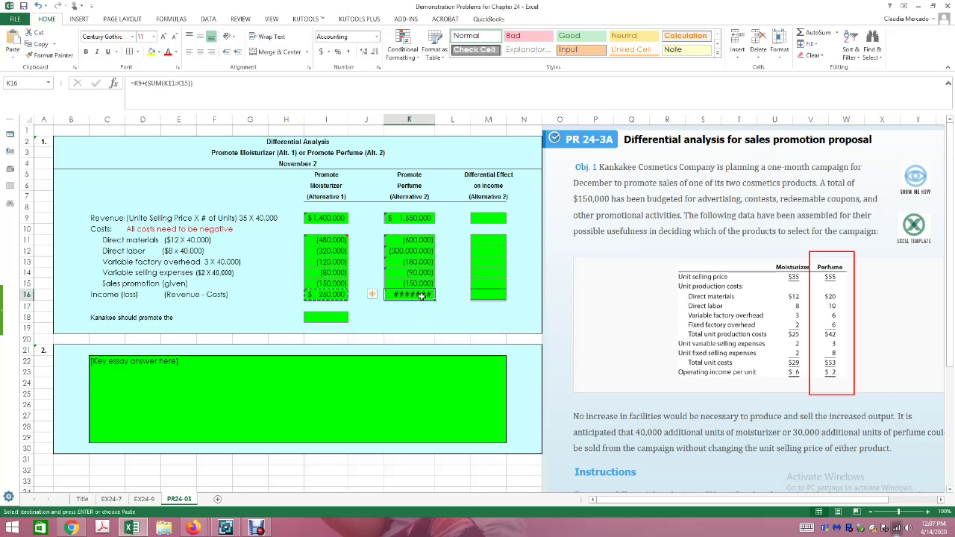
key(Return)
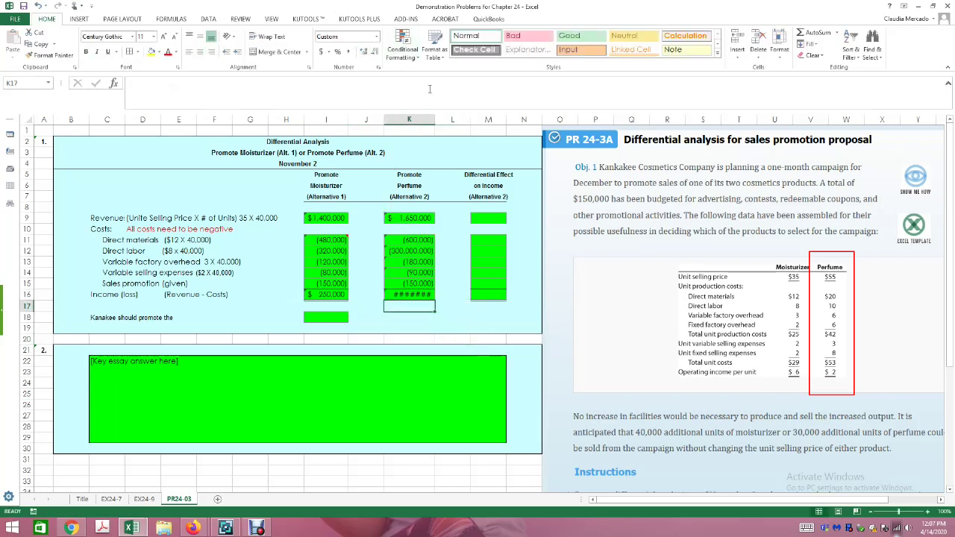
Step: Widen column K slightly and clear the perfume income formula from K16
drag(437, 118, 445, 123)
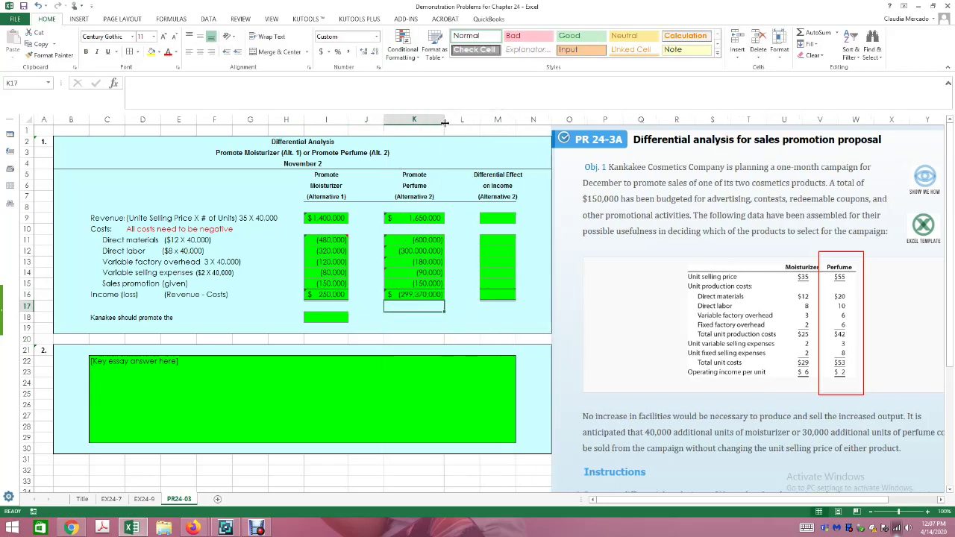
click(413, 296)
key(Delete)
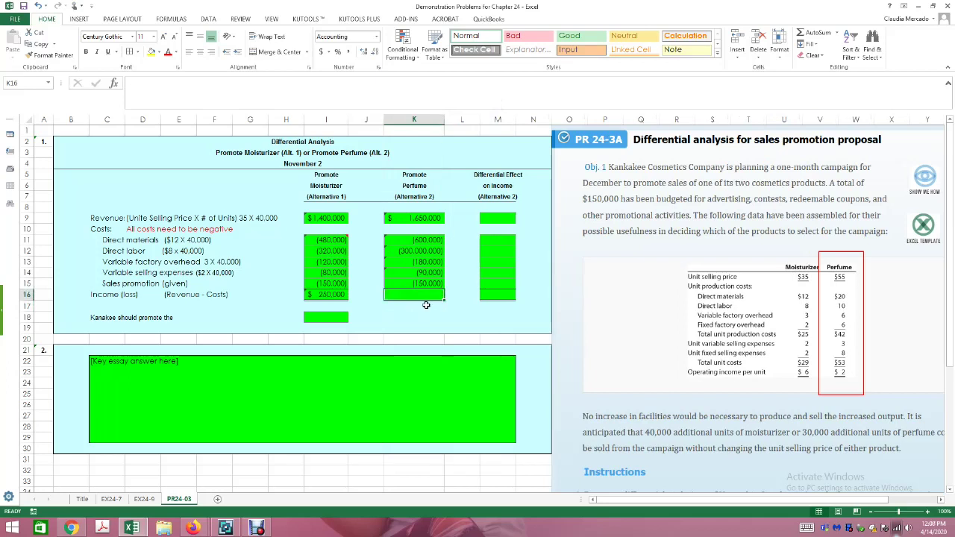
Step: Replace the perfume direct labor formula in K12 with the value -300000
click(420, 251)
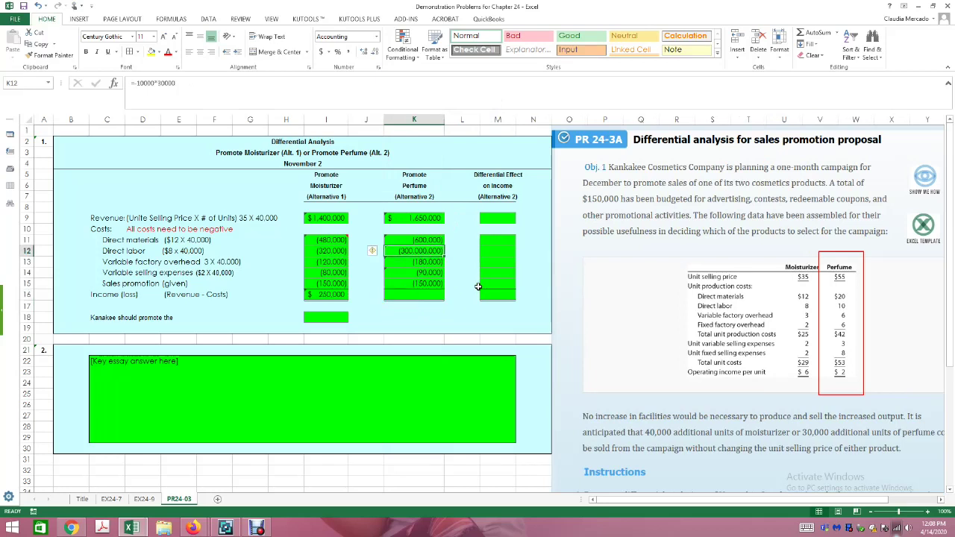
text(-)
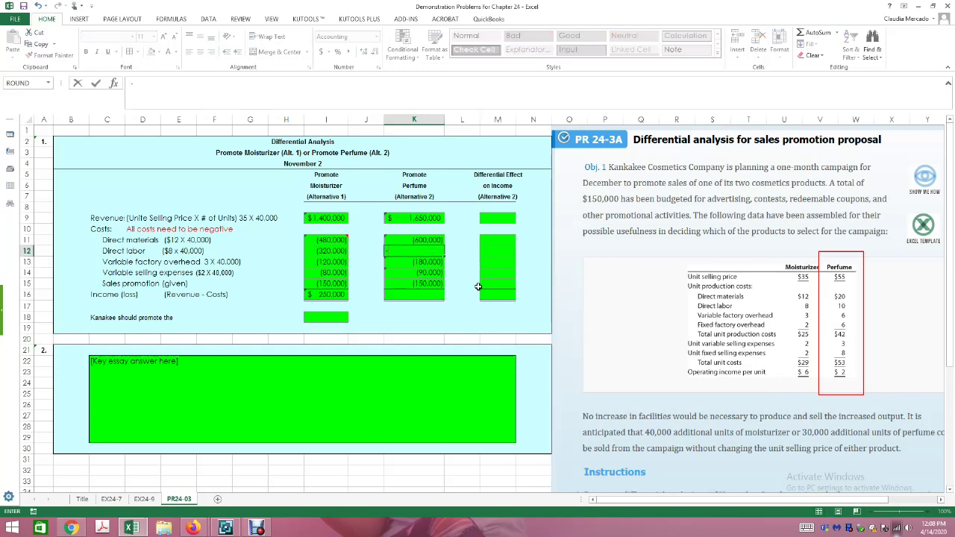
text(300000)
key(Return)
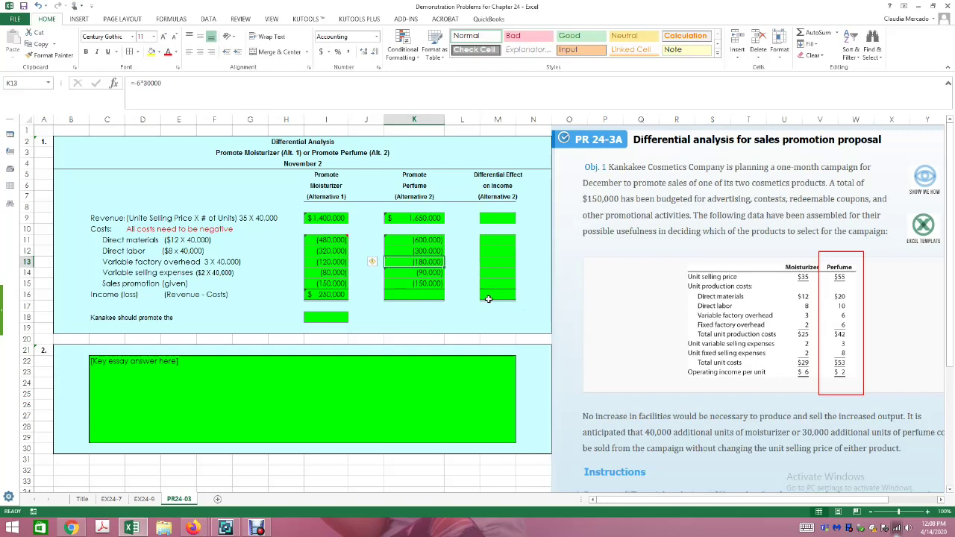
Step: Copy the moisturizer income formula from I16 into K16 to calculate the perfume income
click(429, 294)
click(324, 295)
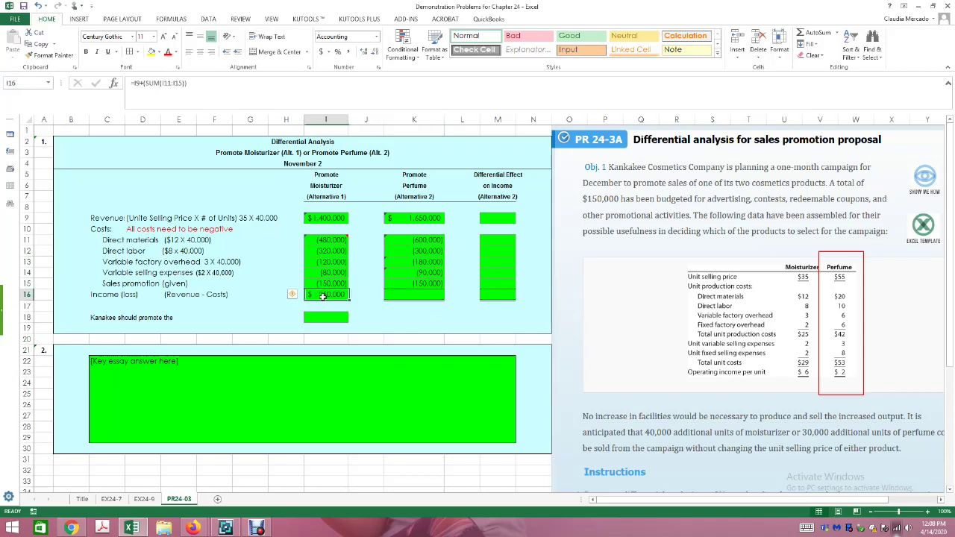
key(ctrl+c)
click(422, 296)
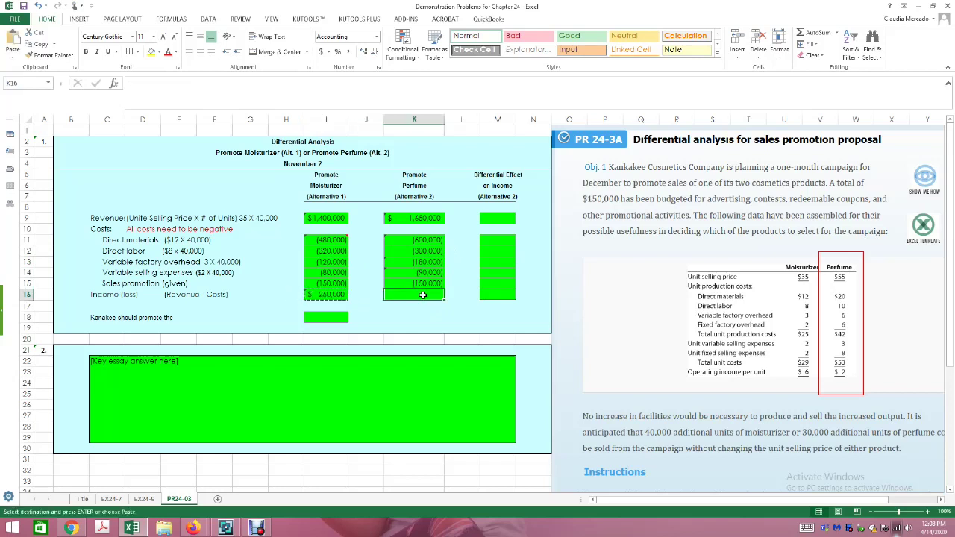
key(ctrl+v)
click(481, 329)
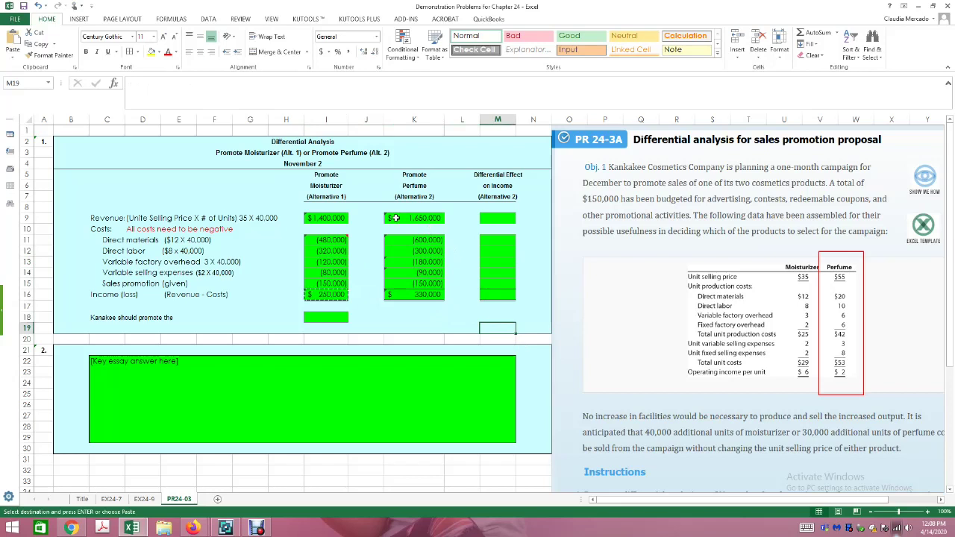
Step: Check the perfume income in Calculator by computing 1650000 - 600000 - 300000 - 180000 - 90000 - 150000, and close Calculator
click(12, 527)
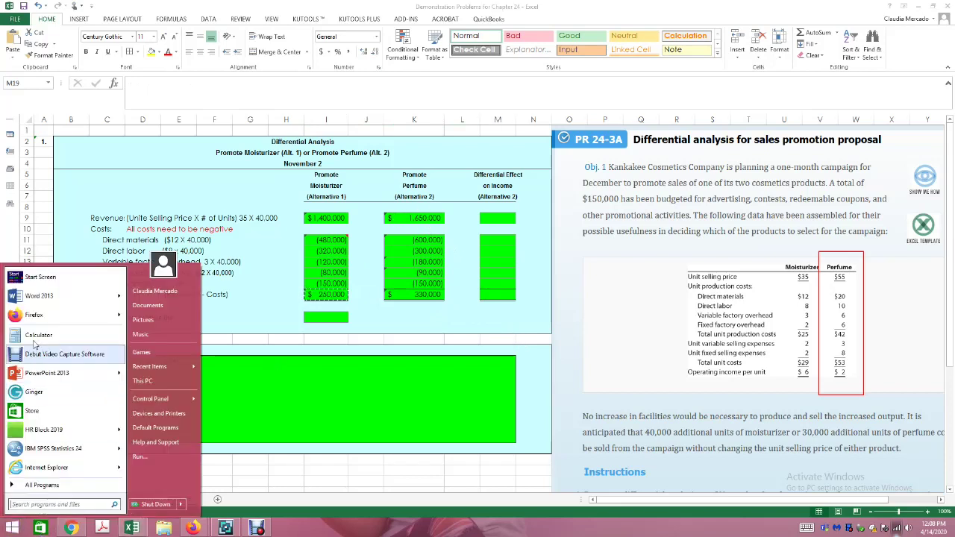
click(92, 363)
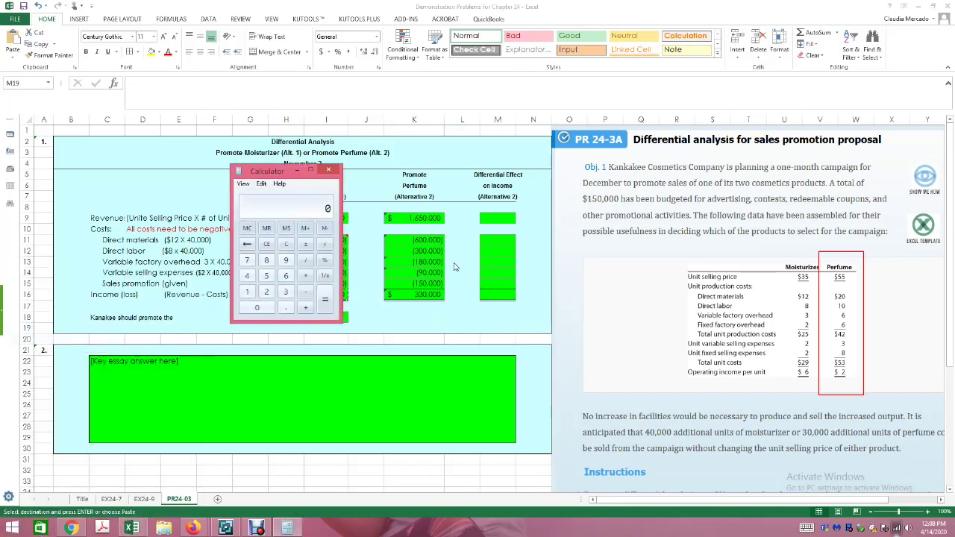
text(1650000)
key(minus)
text(600000)
key(minus)
text(30000)
key(minus)
text(18000)
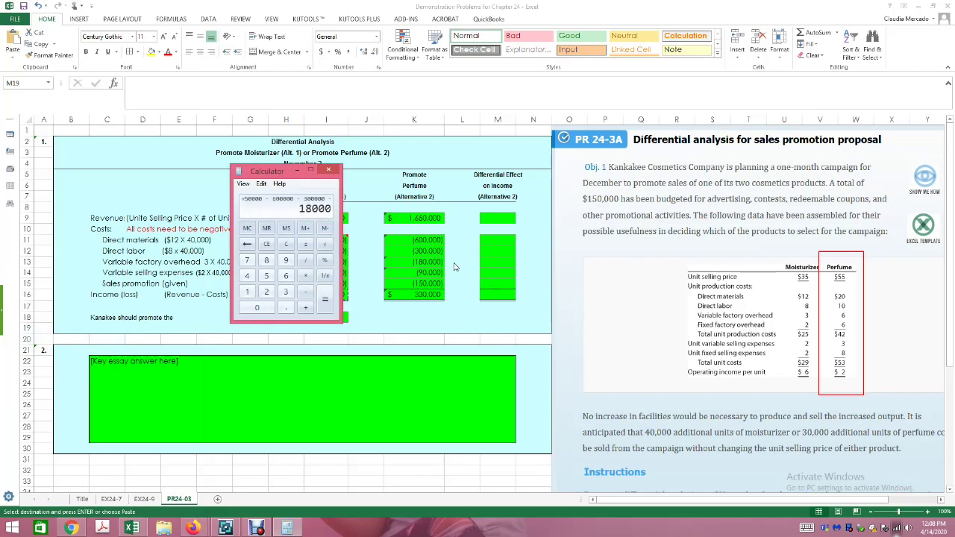
text(0 - )
text(90000)
key(minus)
text(150000)
key(Return)
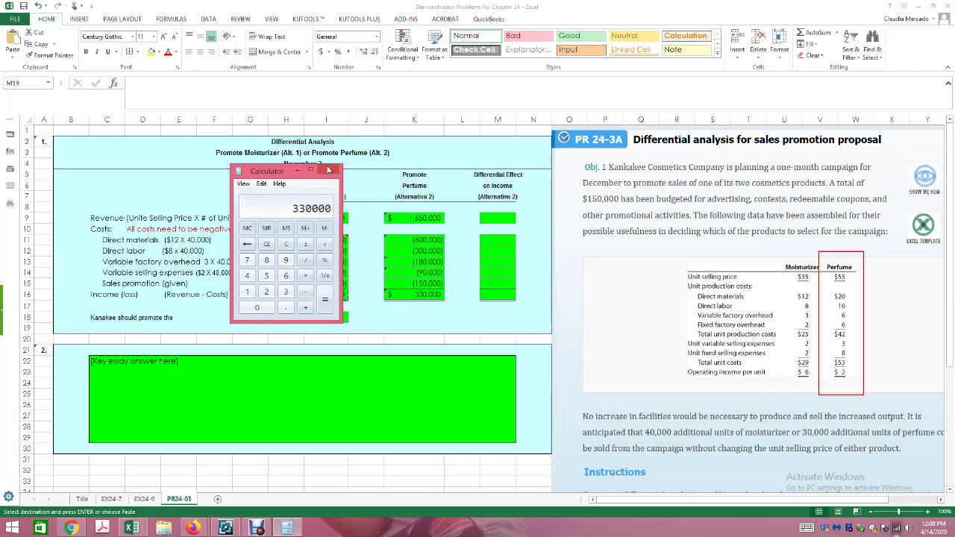
click(328, 170)
Step: Enter =K9-I9 in M9 to calculate the differential effect on revenue
click(490, 221)
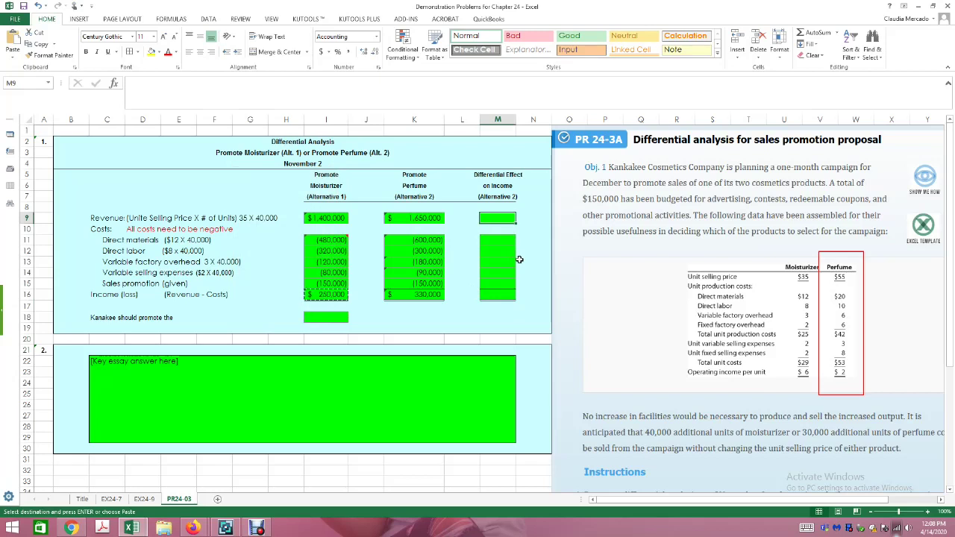
text(=)
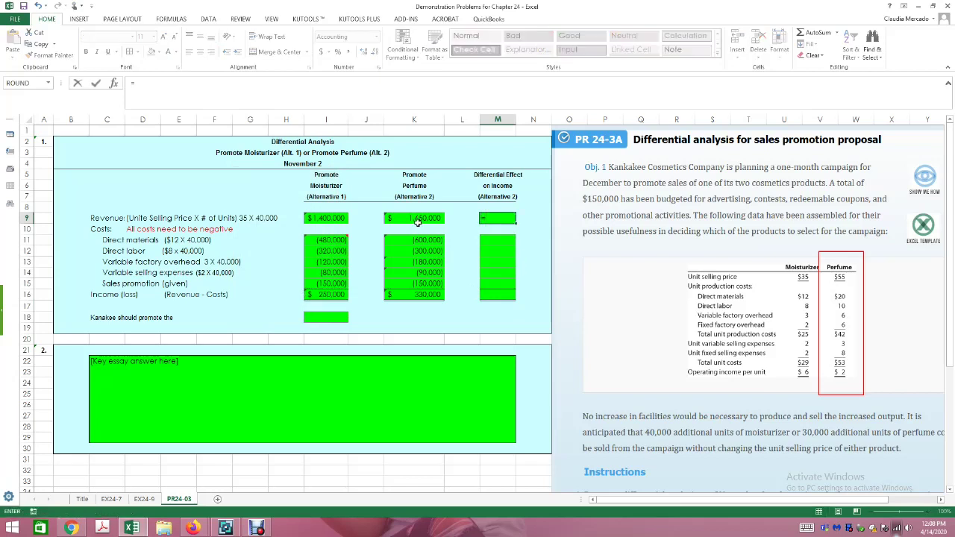
click(419, 218)
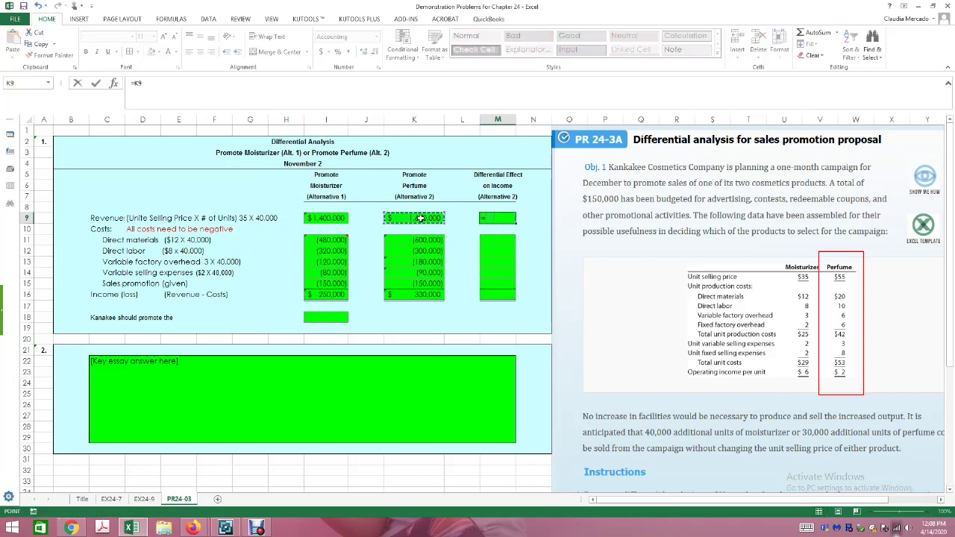
text(-)
click(346, 220)
key(Return)
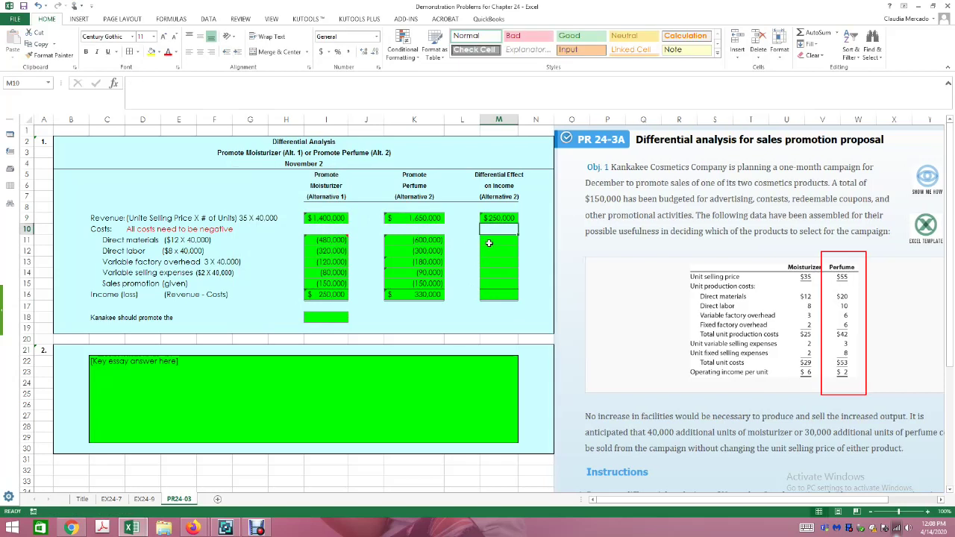
Step: Enter =K11-I11 in M11 and fill the formula down through M16 to calculate the differential effects on costs and income
click(489, 242)
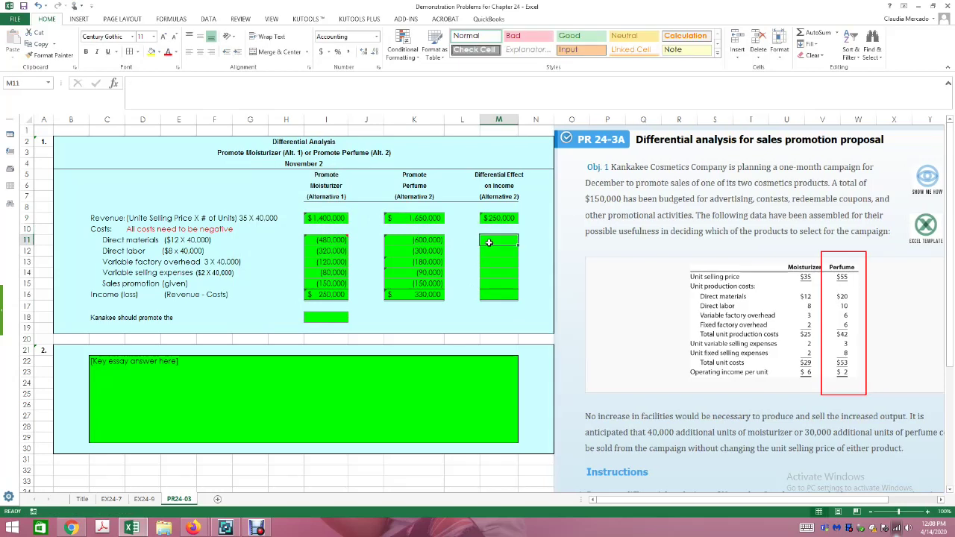
text(=)
click(416, 240)
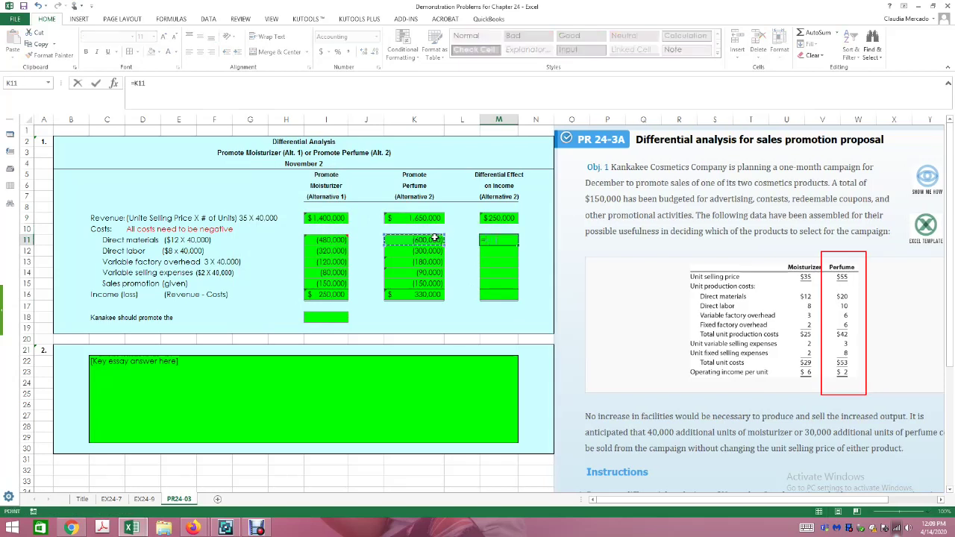
text(-)
click(344, 240)
key(Return)
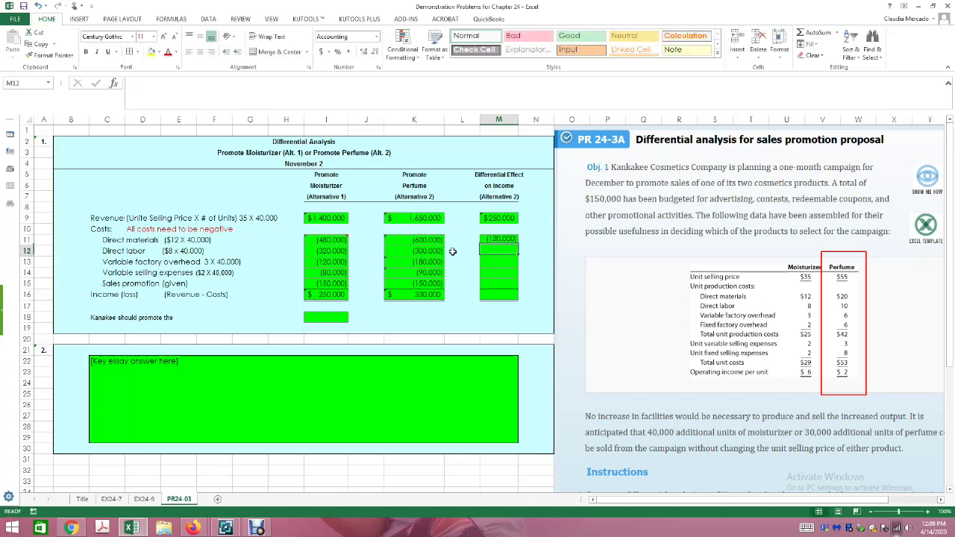
click(514, 242)
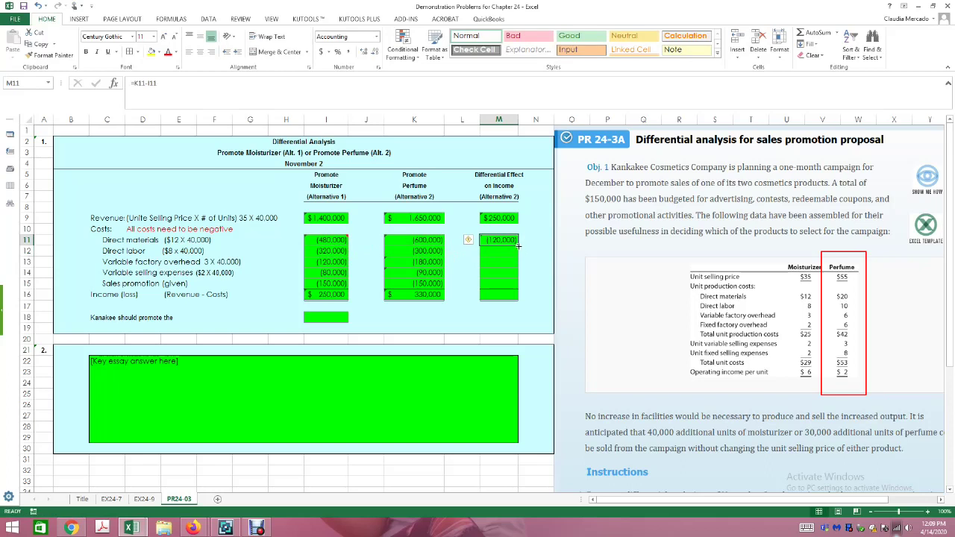
drag(518, 246, 518, 299)
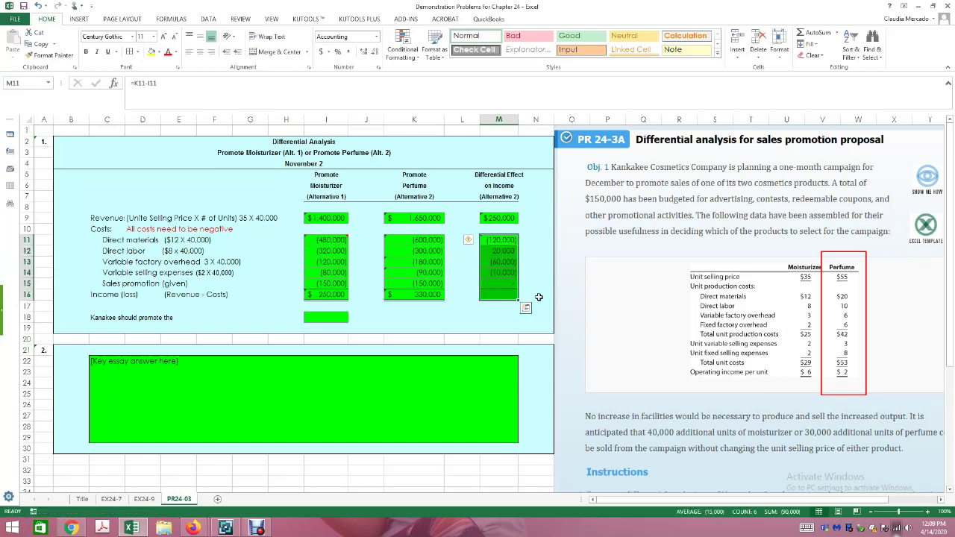
Step: Copy the formatting of the perfume income cell K16 onto the differential income cell M16
click(413, 293)
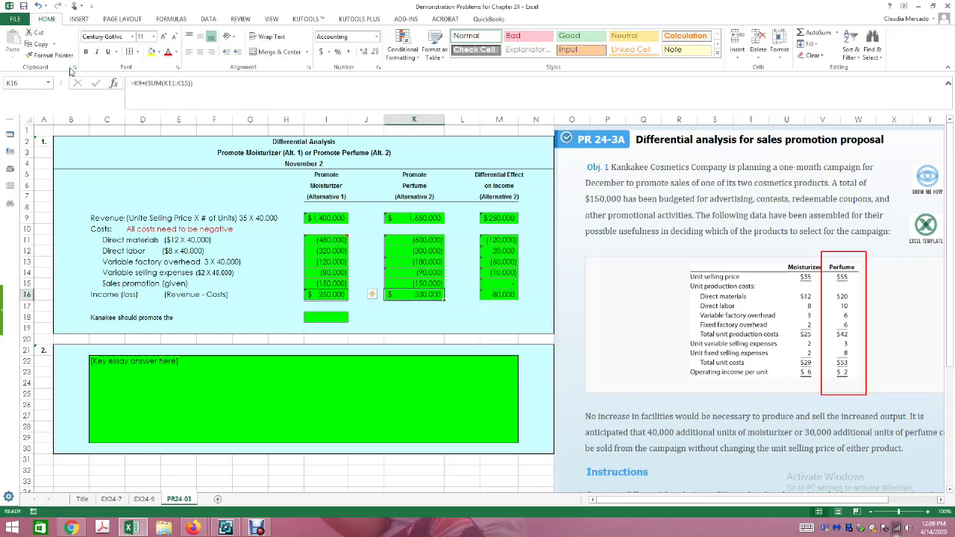
click(49, 55)
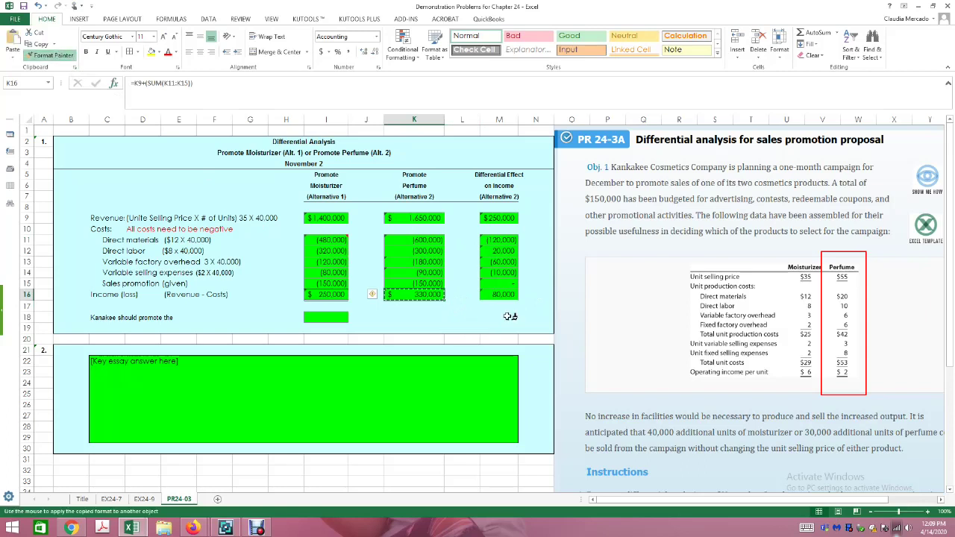
click(493, 298)
click(518, 326)
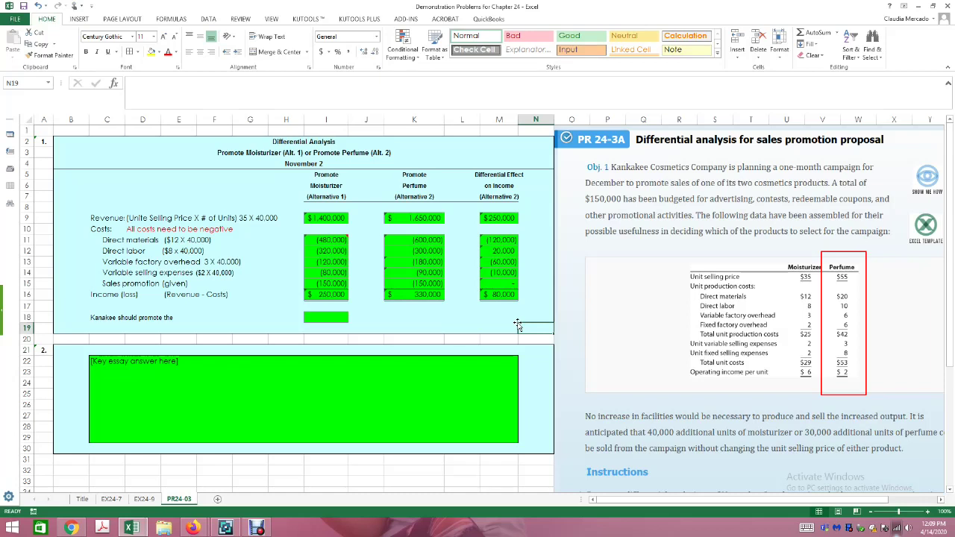
scroll(517, 324, down, 5)
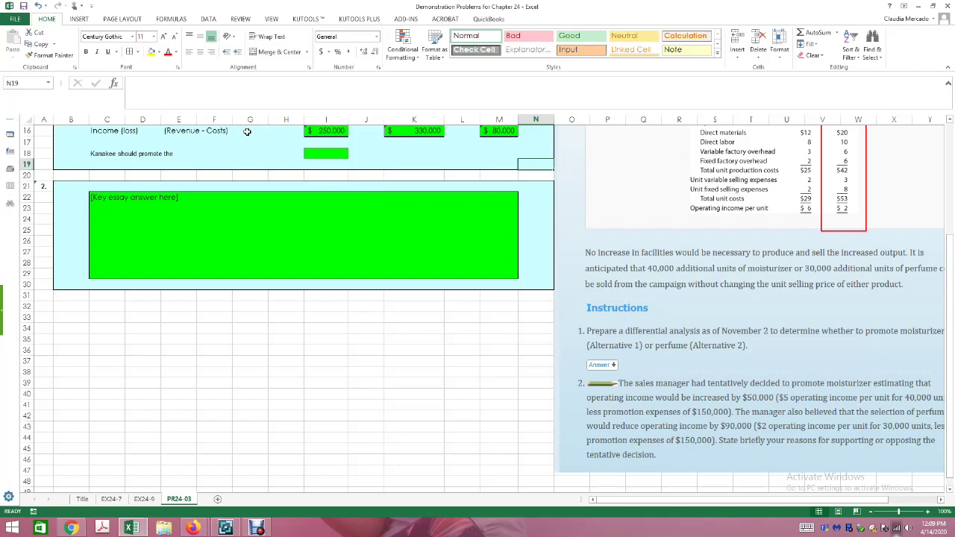
scroll(247, 131, up, 5)
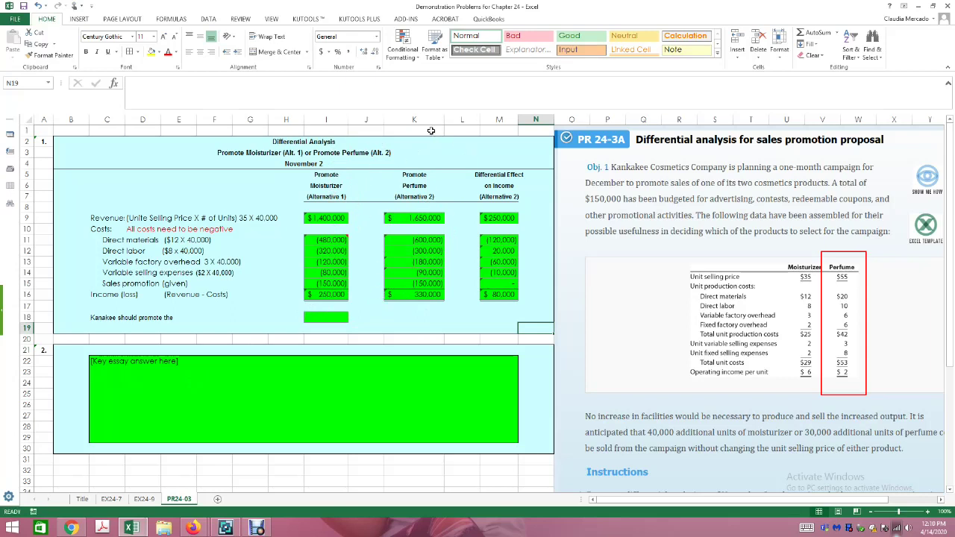
scroll(421, 357, down, 11)
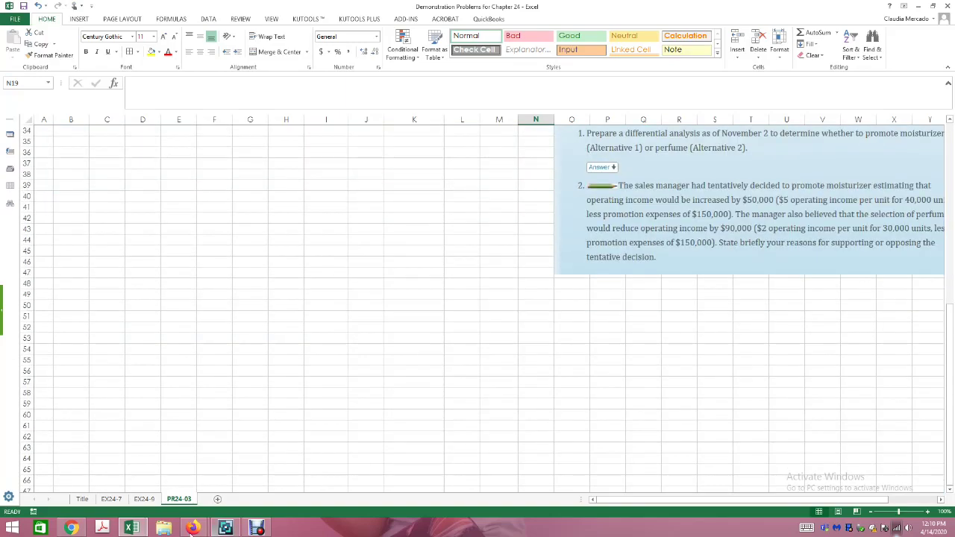
click(71, 527)
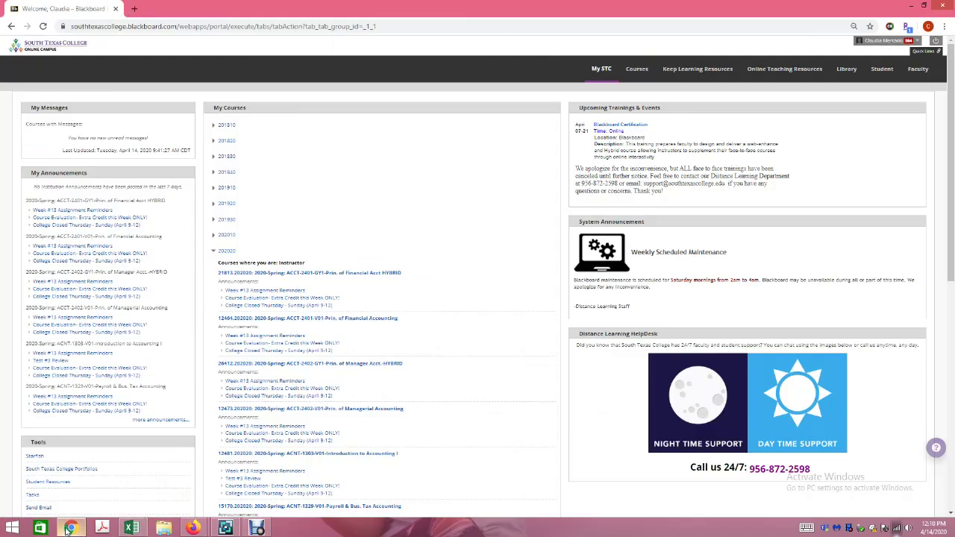
mouse_move(193, 528)
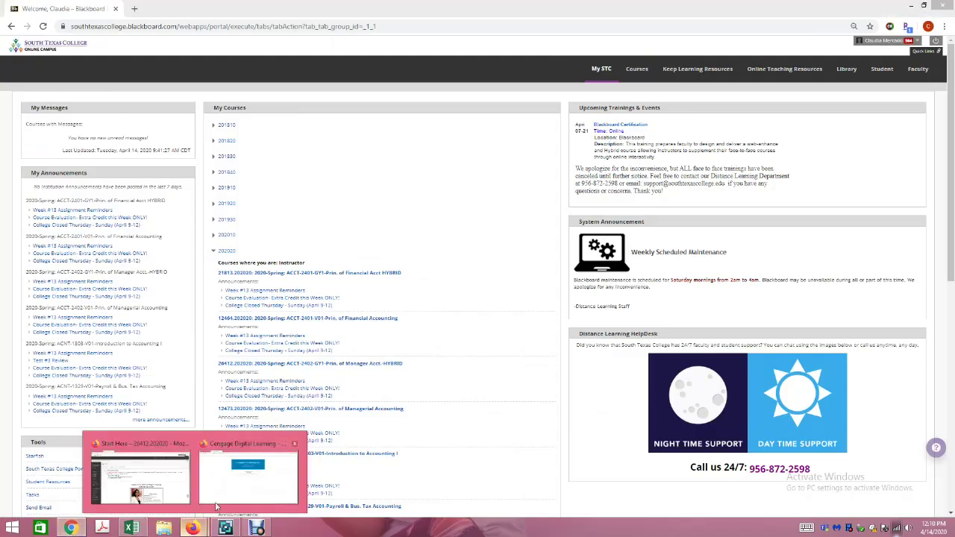
click(130, 473)
mouse_move(130, 527)
click(183, 498)
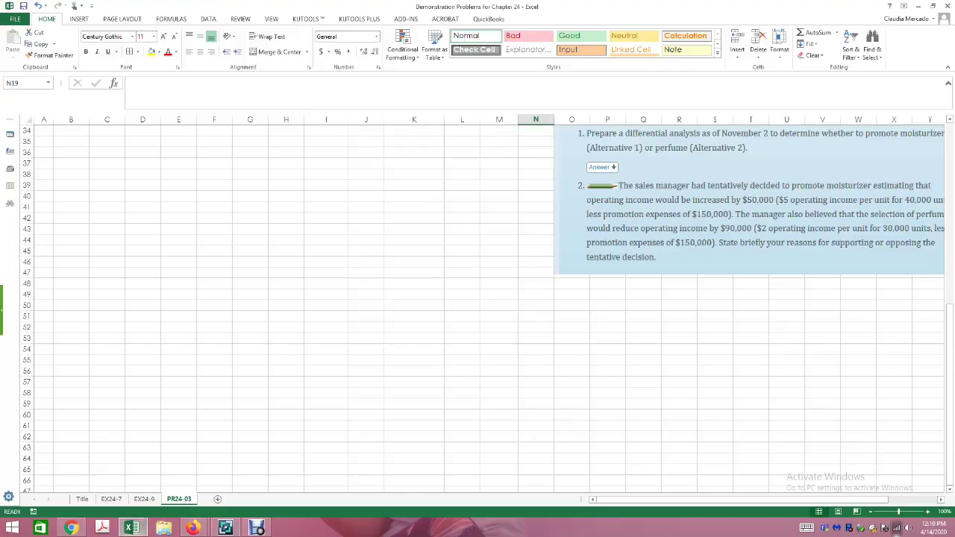
scroll(314, 351, up, 11)
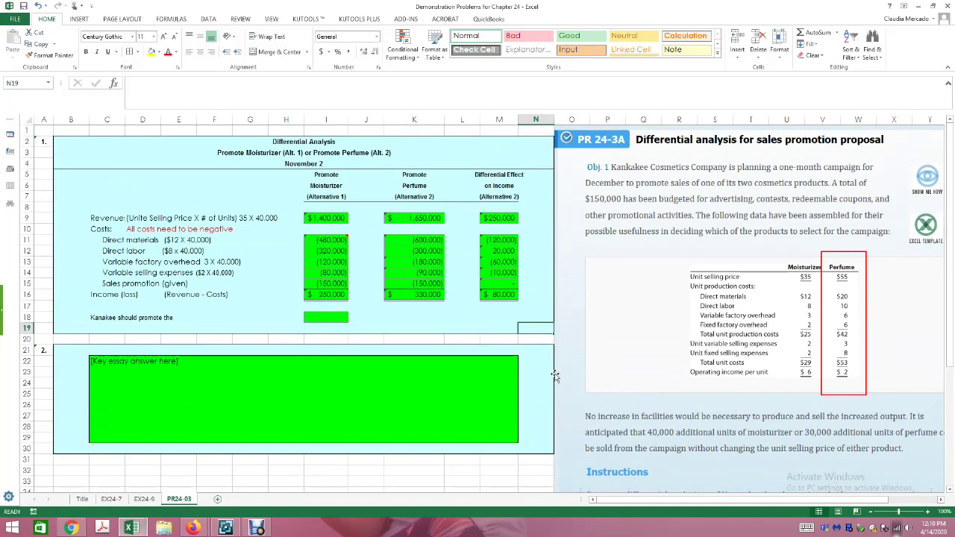
Step: Choose perfume in I18 as the product Kanakee should promote
click(336, 318)
click(352, 318)
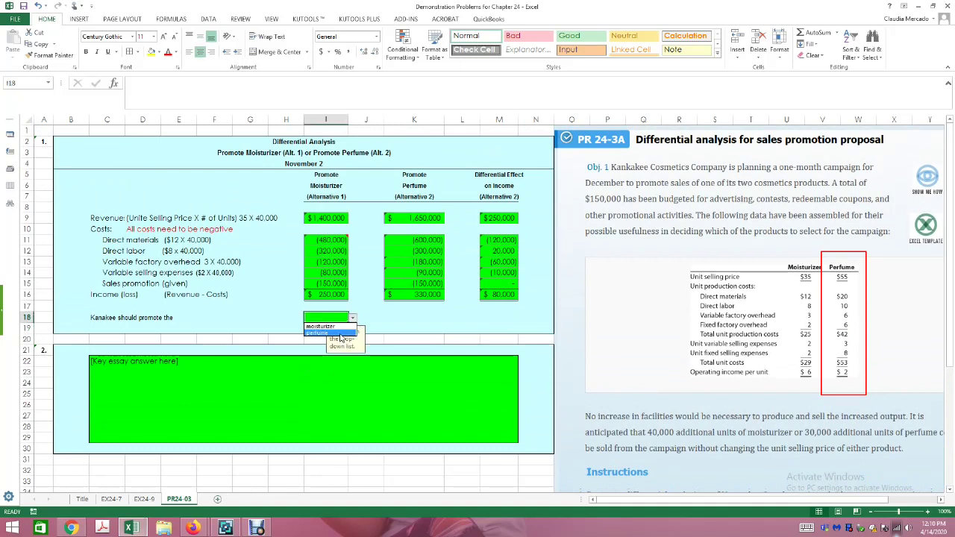
click(320, 333)
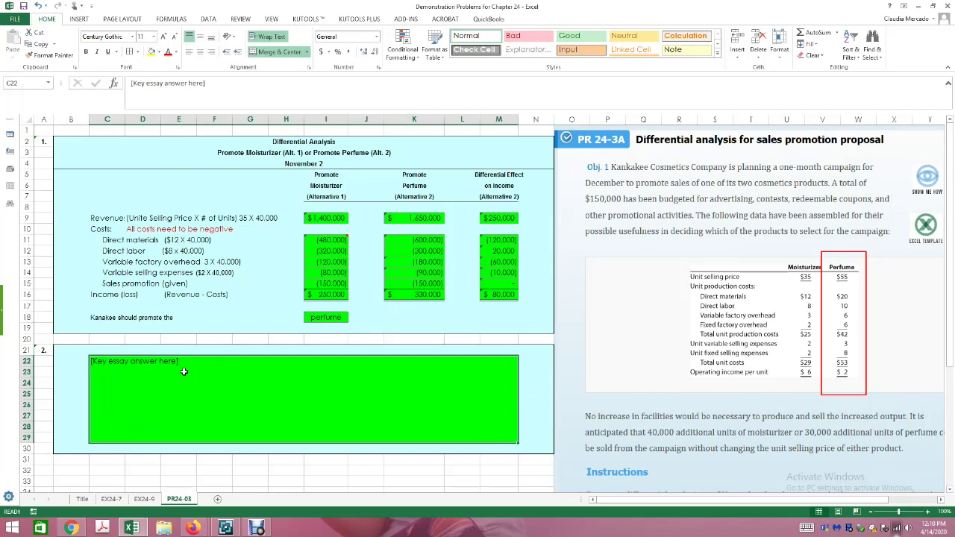
Step: Clear the placeholder text from the essay answer cell C22 and review the question for part 2
key(Delete)
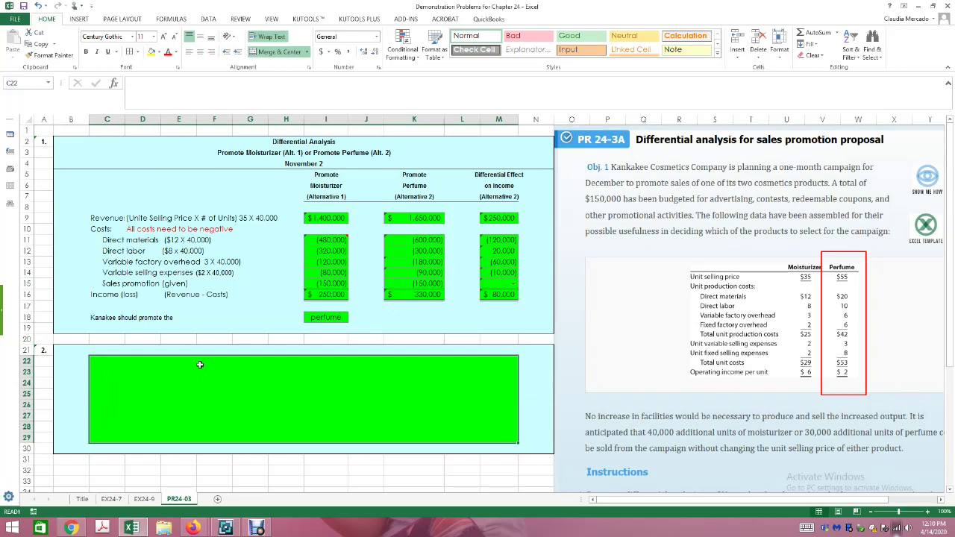
scroll(695, 352, down, 5)
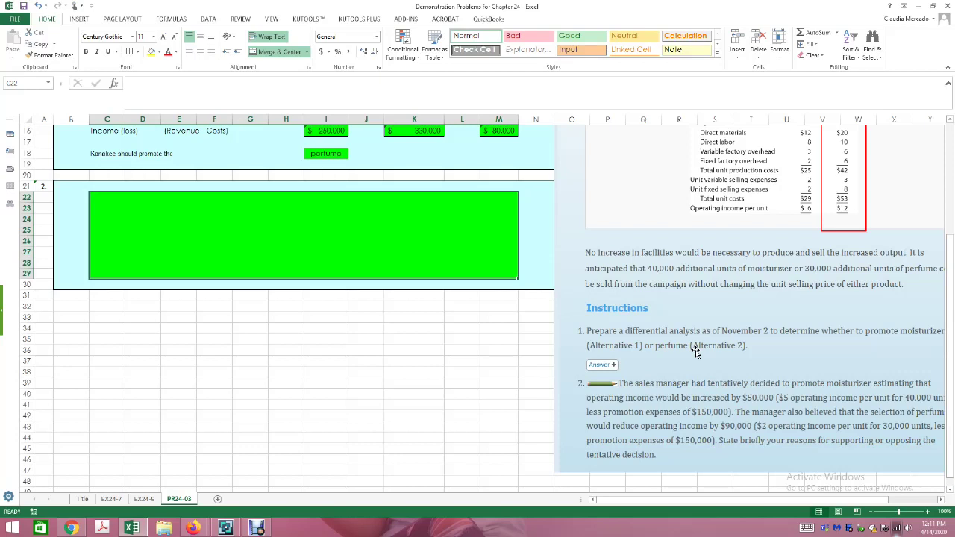
scroll(69, 454, up, 4)
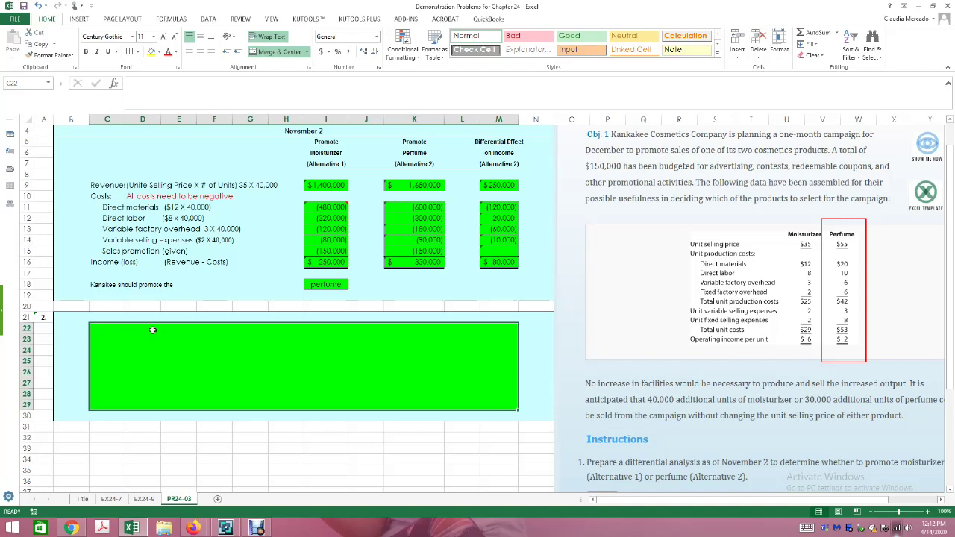
scroll(734, 476, down, 1)
scroll(733, 476, down, 3)
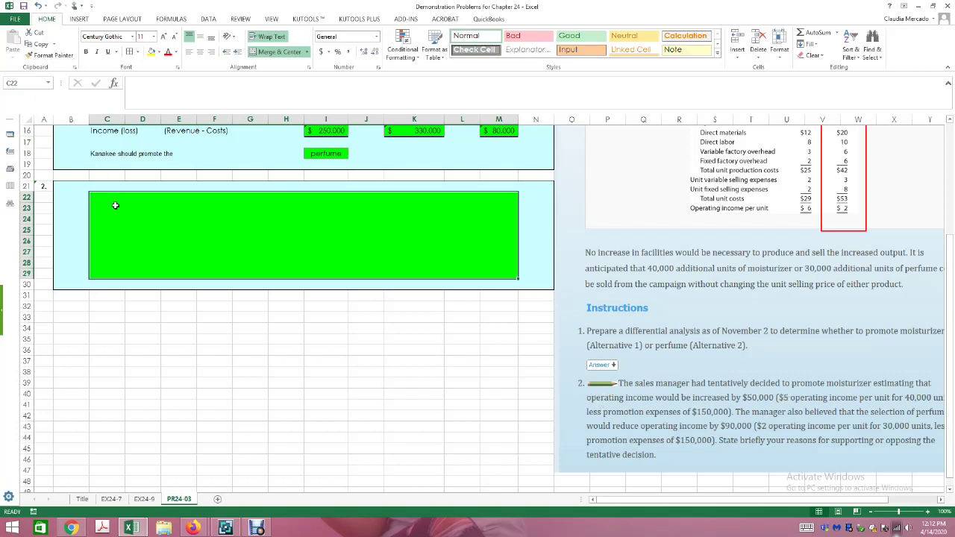
Step: Begin the essay answer in C22 with "The sales managers' tentative decision shold be opposed"
text(The)
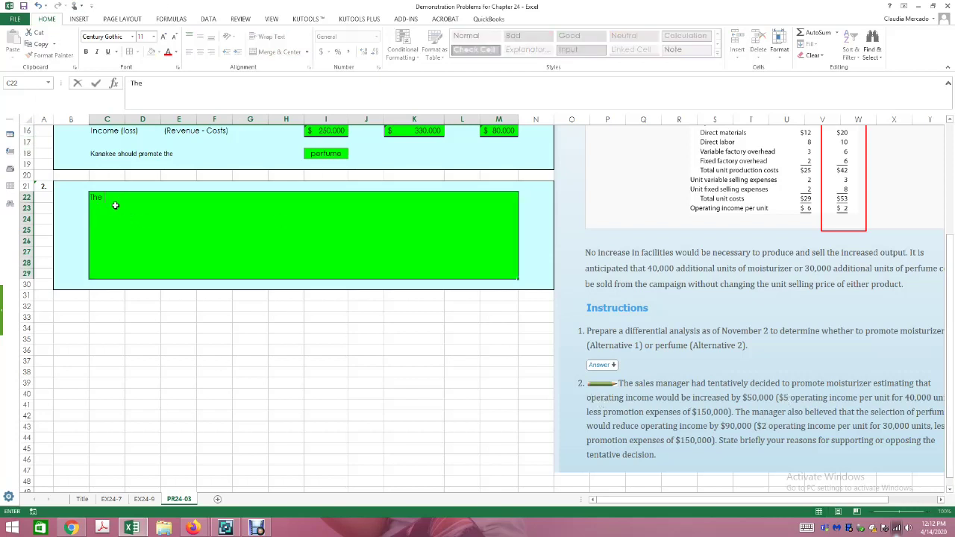
text( sales managers')
text( tt)
text(entative dec)
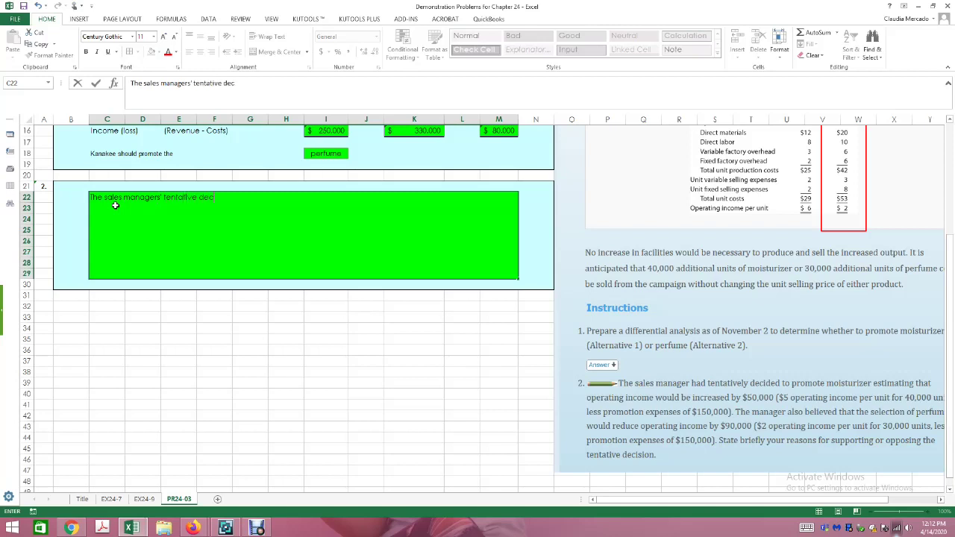
text(ision shoou)
key(BackSpace)
text(ld be opposed)
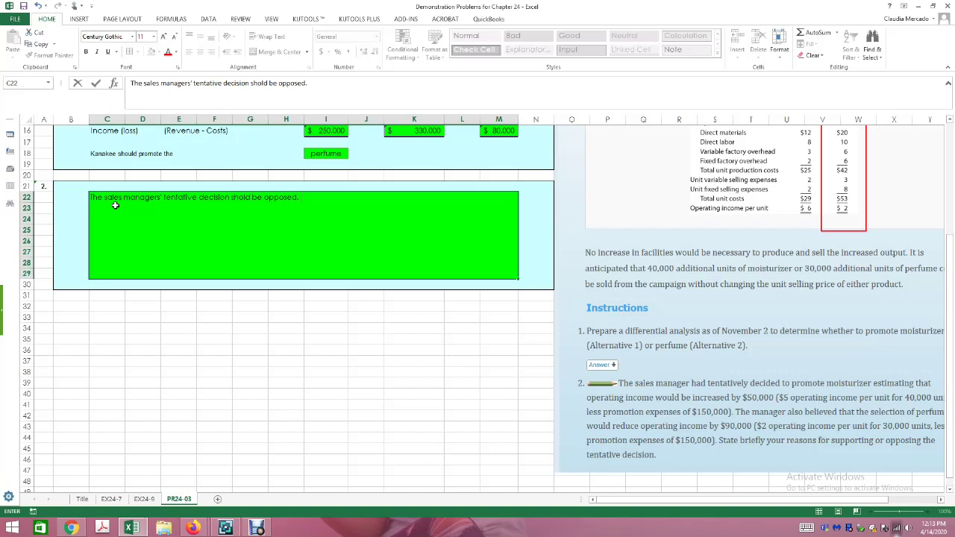
Step: Continue the C22 answer with ". The sales manger errnouneously considered the full unit" and commit the entry
text(. The sales manger errnouneo)
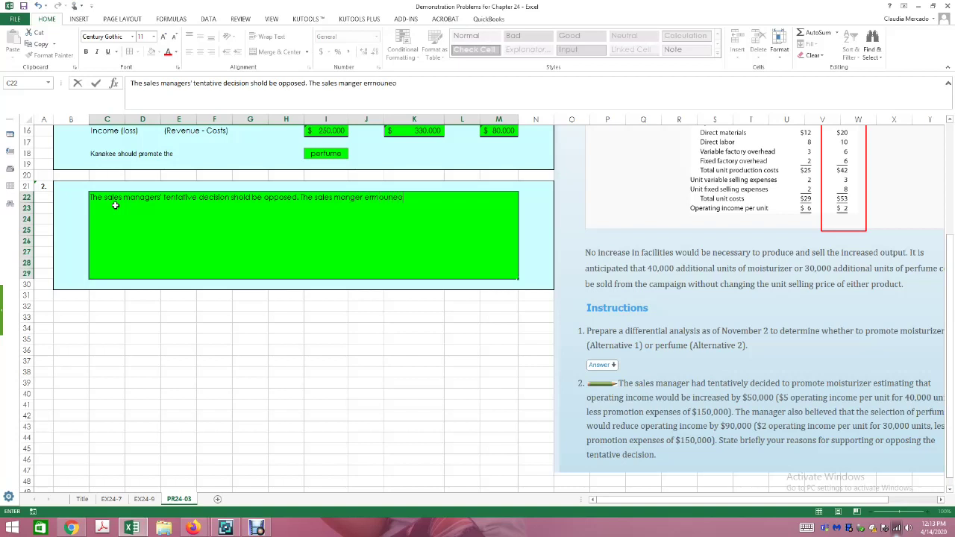
text(usly considered the un)
key(BackSpace)
text(f)
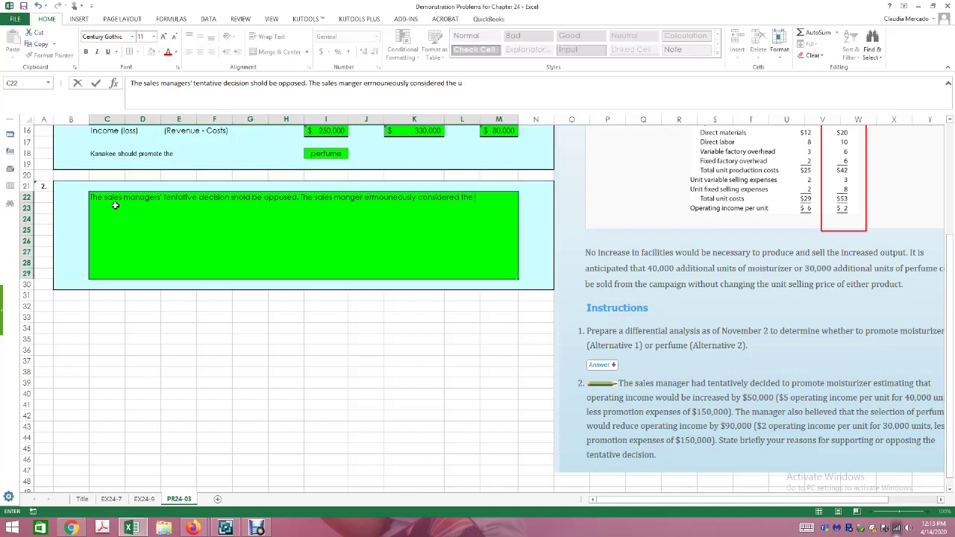
text(ull unit)
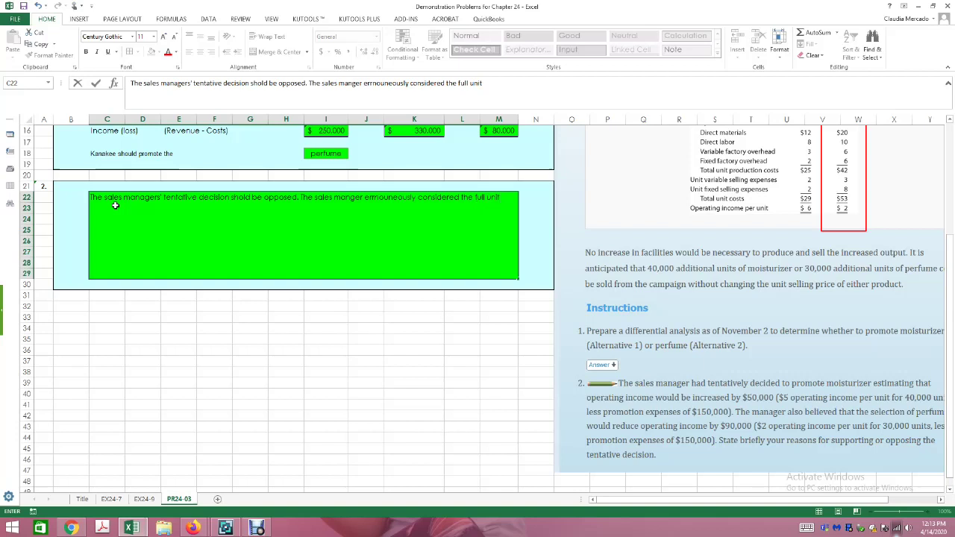
key(Return)
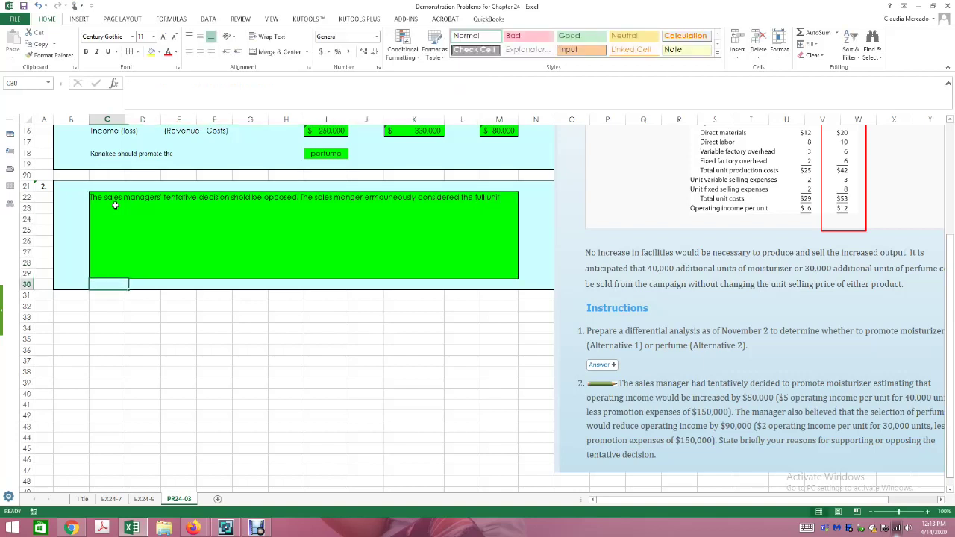
text(cost)
key(BackSpace)
key(BackSpace)
key(BackSpace)
key(BackSpace)
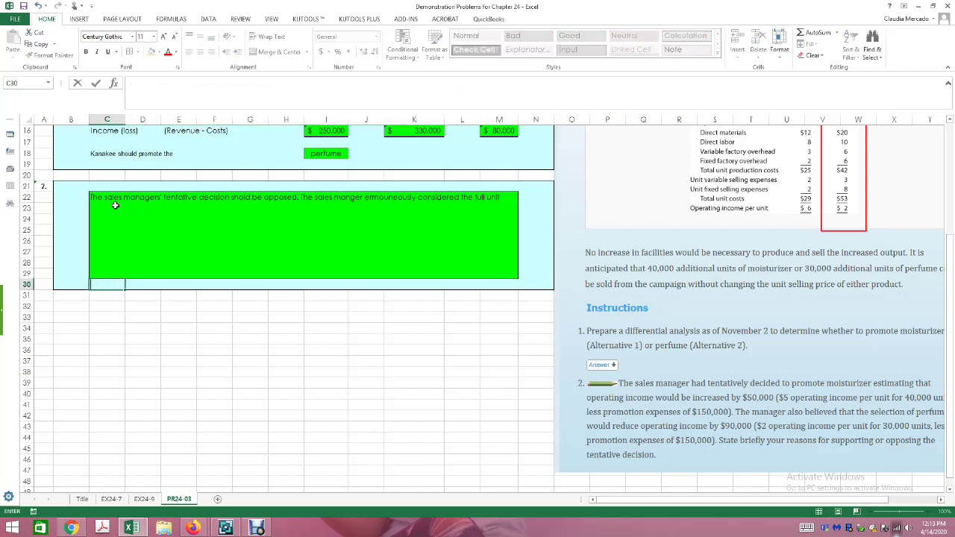
Step: Reopen the essay answer in C22 and append "cost instead of the differential" at its end
click(124, 202)
click(508, 80)
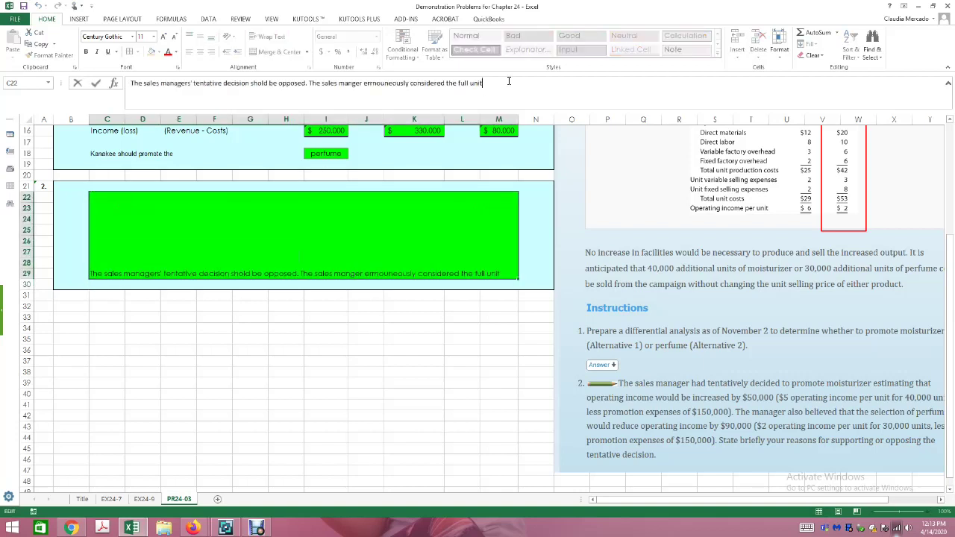
text(cost)
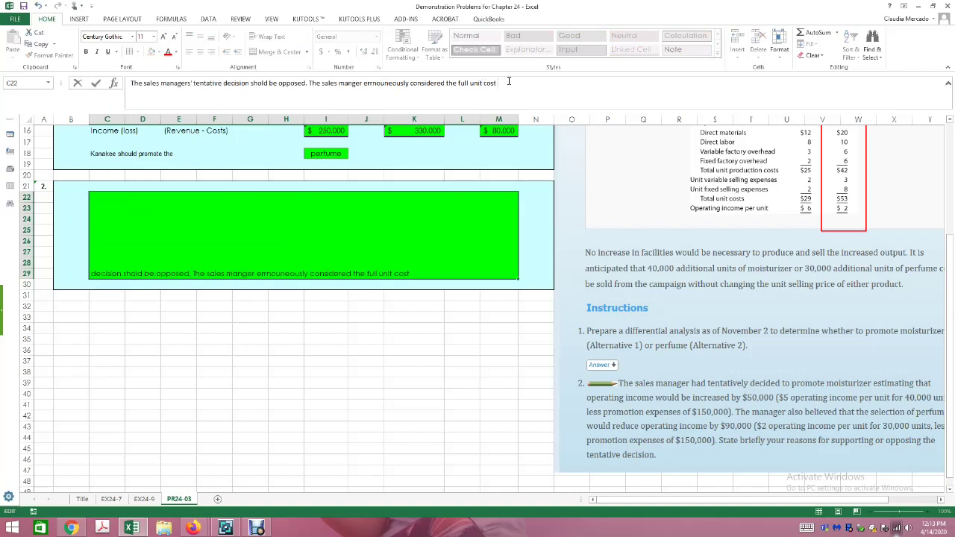
text(instr)
key(BackSpace)
text(ead of the differential)
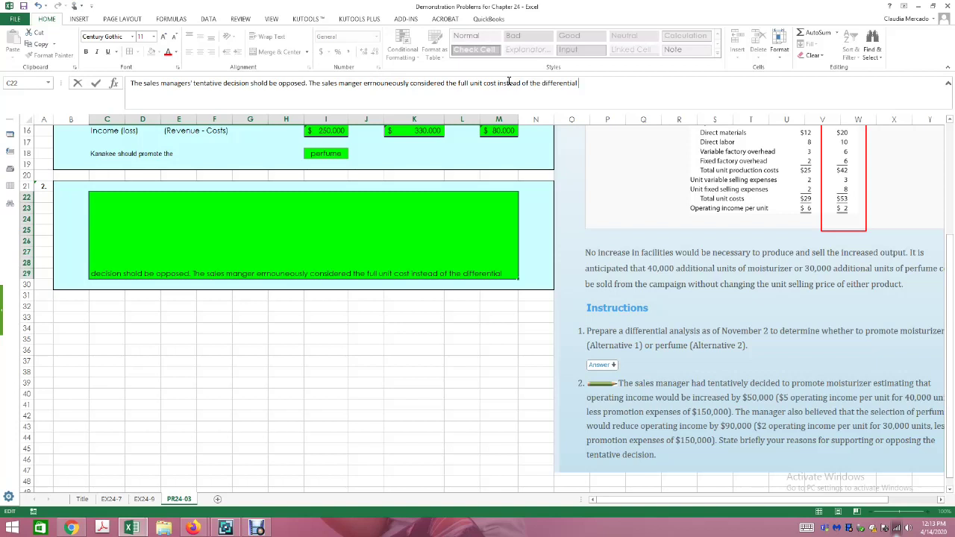
Step: Add "(additional reveny)" to the end of the C22 answer and commit the entry
text((addti)
key(BackSpace)
key(BackSpace)
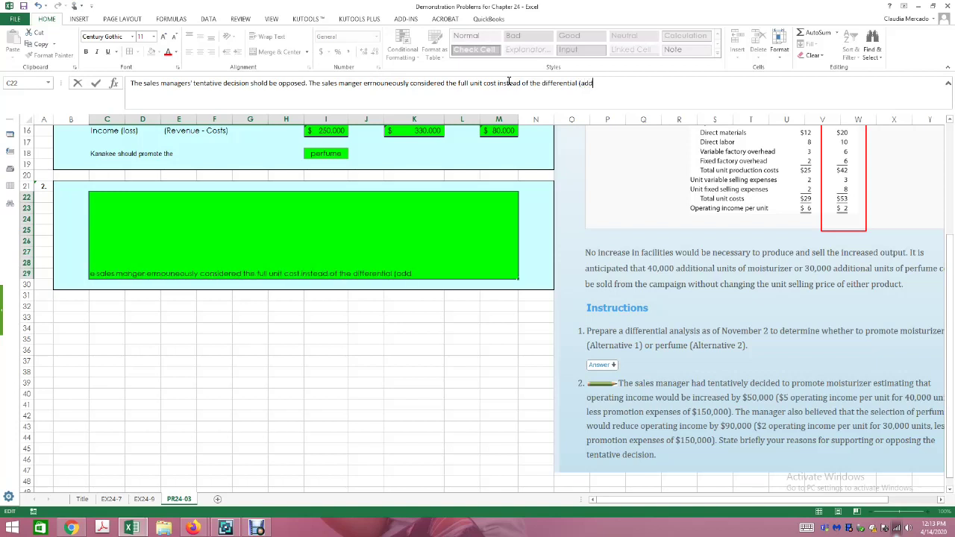
text(itional reveny))
key(Return)
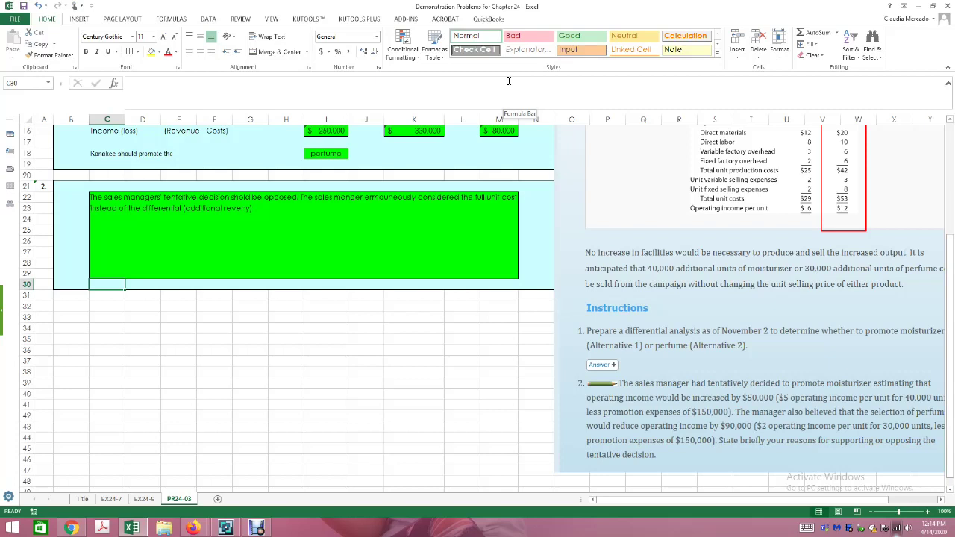
Step: Reopen the C22 answer, correct "reveny" to "revenue" and extend the parenthesis with "and differential (additional costs"
click(125, 229)
click(635, 83)
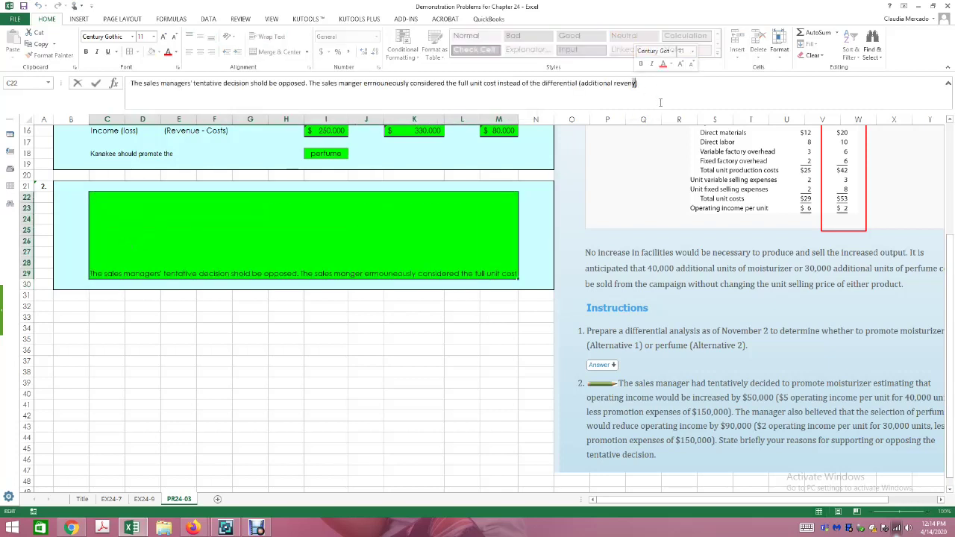
text(ue)
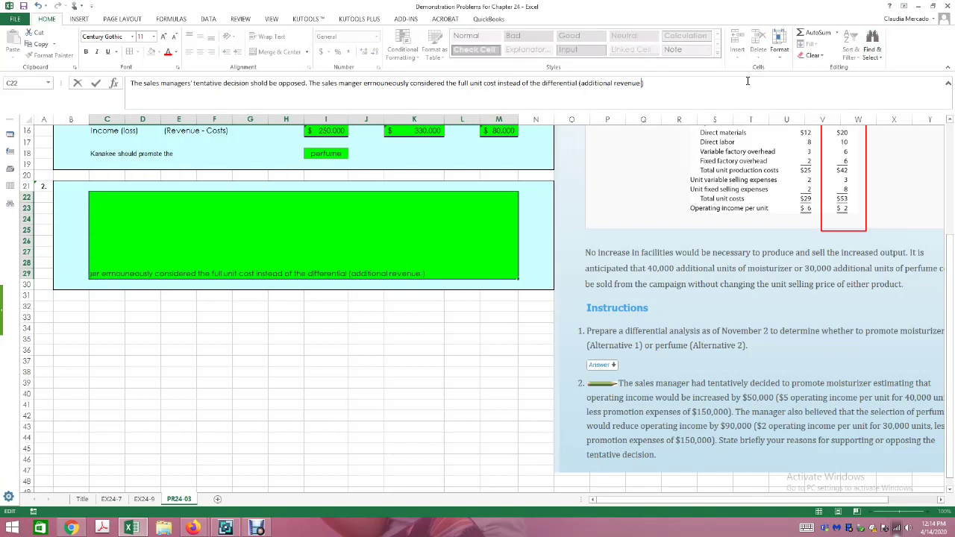
text(and differentia)
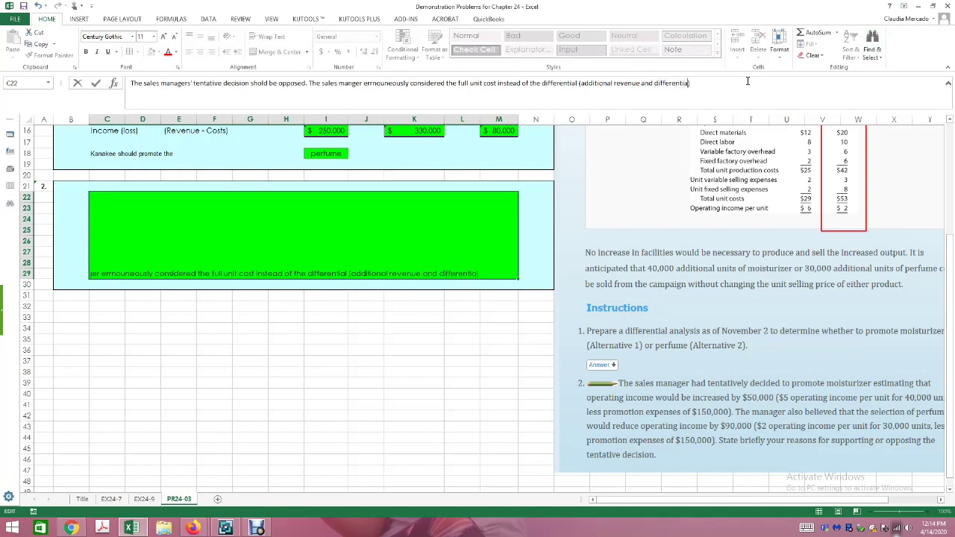
text(l (additional costs)
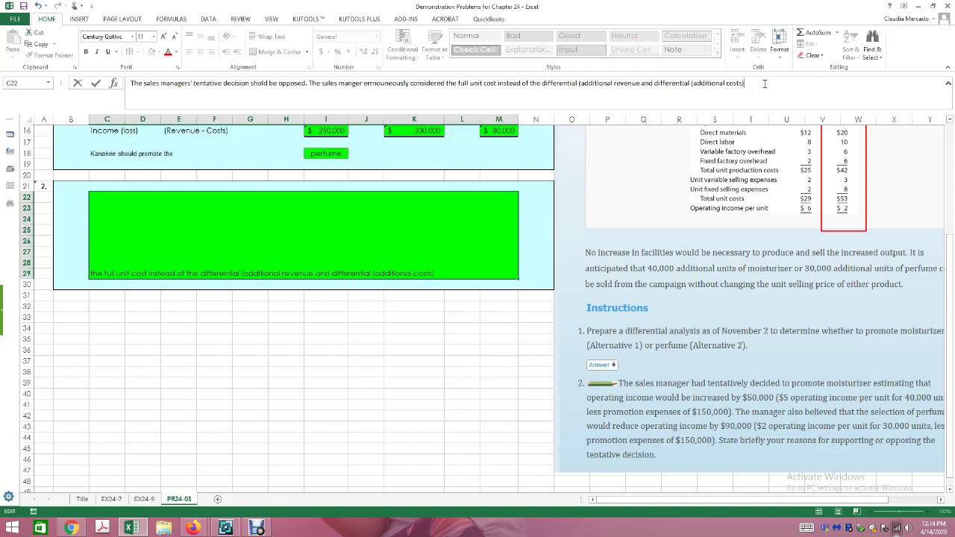
Step: Append ". Looing the ath Differencial Analis it can observed that the" to the end of the C22 answer
text(.)
text(Loo)
key(BackSpace)
key(BackSpace)
key(BackSpace)
text(Looing the ath Differen)
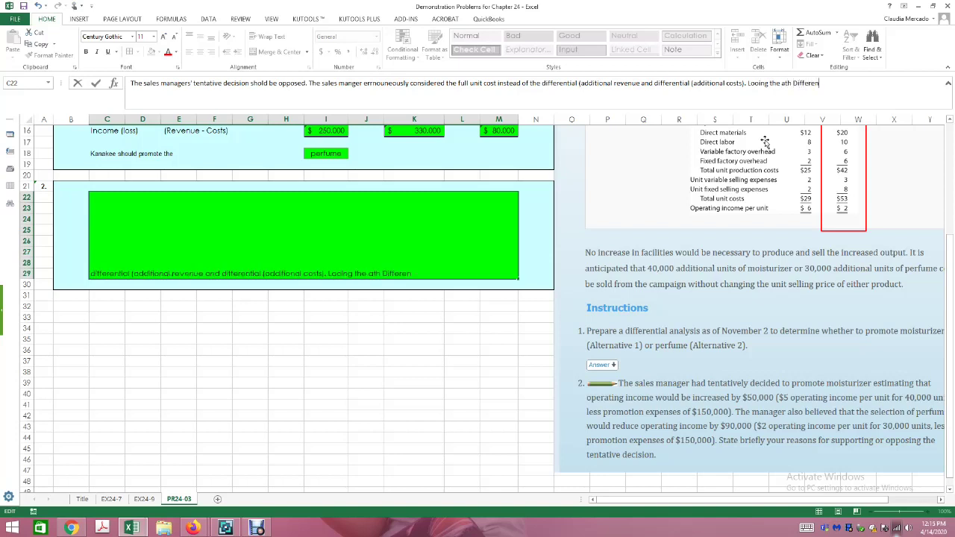
text(cial Analis is can om)
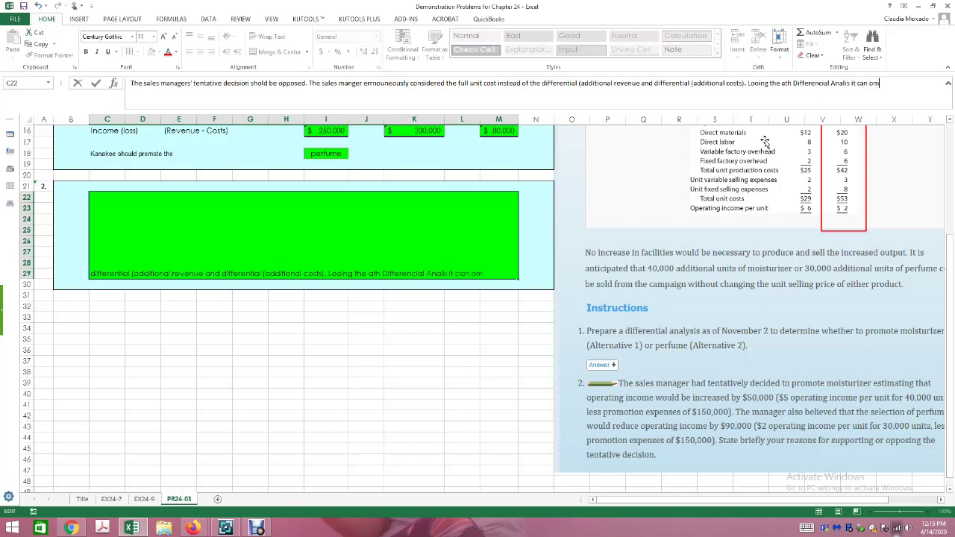
key(BackSpace)
text(bserved that the)
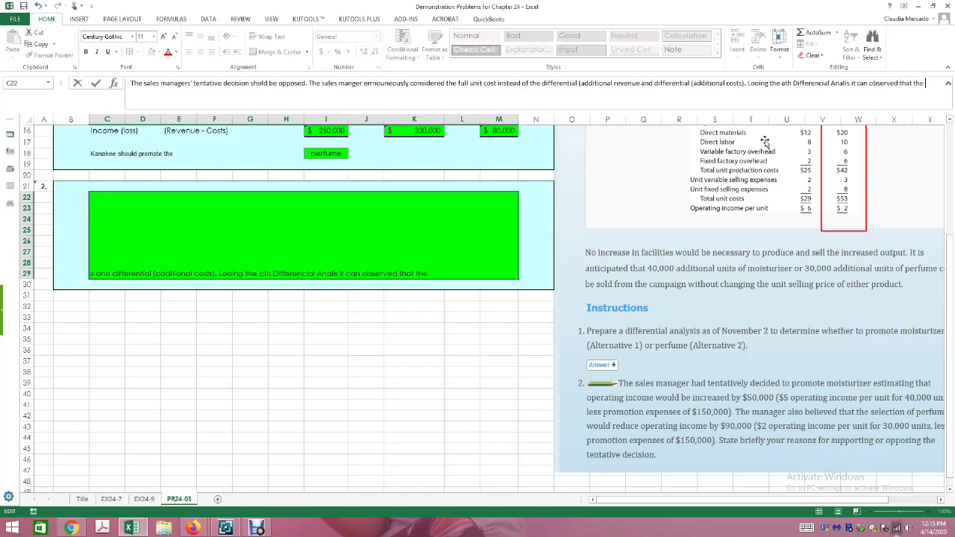
Step: Finish the C22 answer with "perfume yield a higher income than the mouisterized." and commit the entry
text( perfume yield a hig)
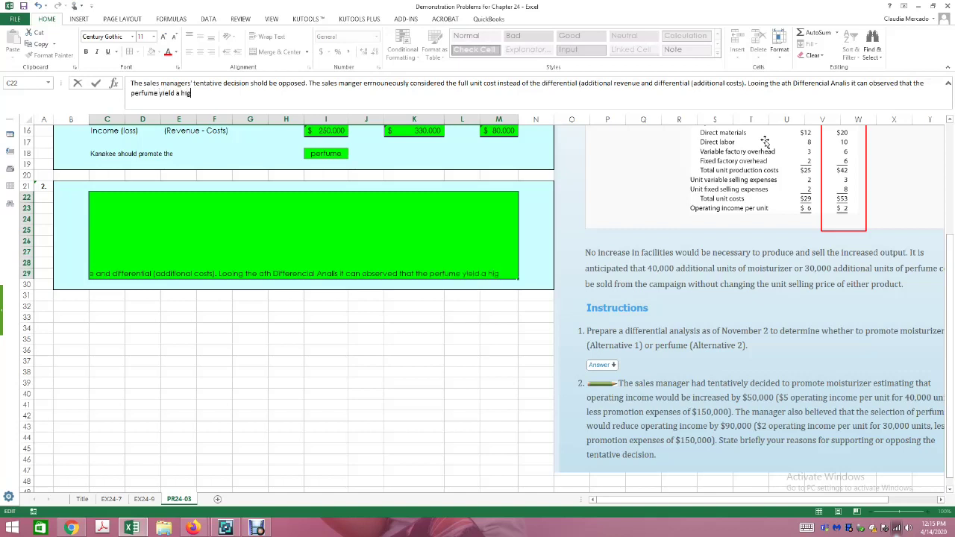
text(her income than)
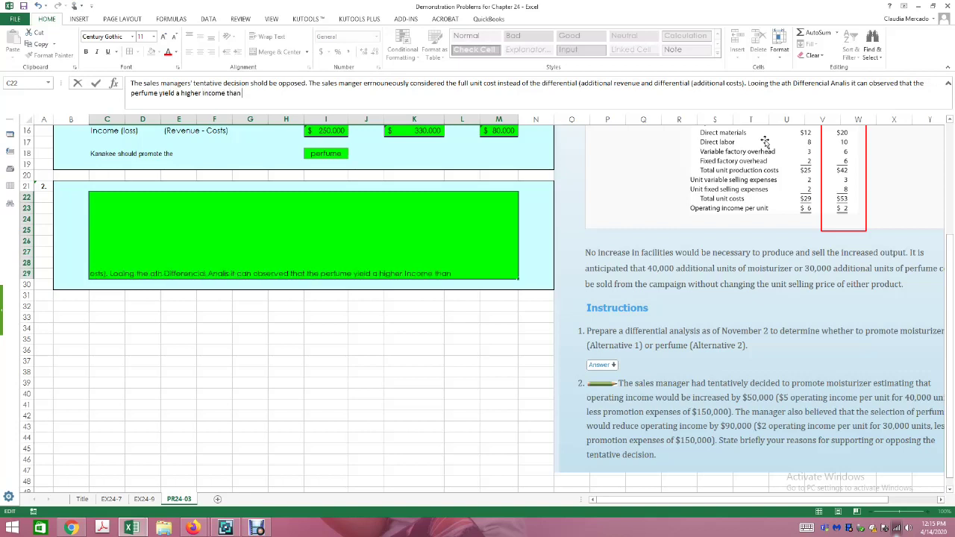
text( the oui)
key(BackSpace)
key(BackSpace)
key(BackSpace)
text(mouisterized)
key(Return)
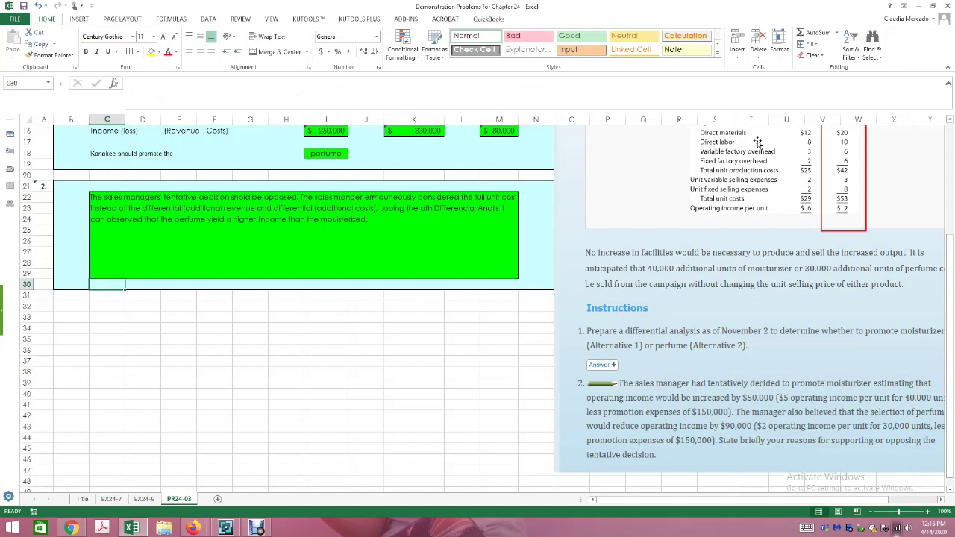
Step: Set the font size of the essay answer in C22 to 14
click(369, 218)
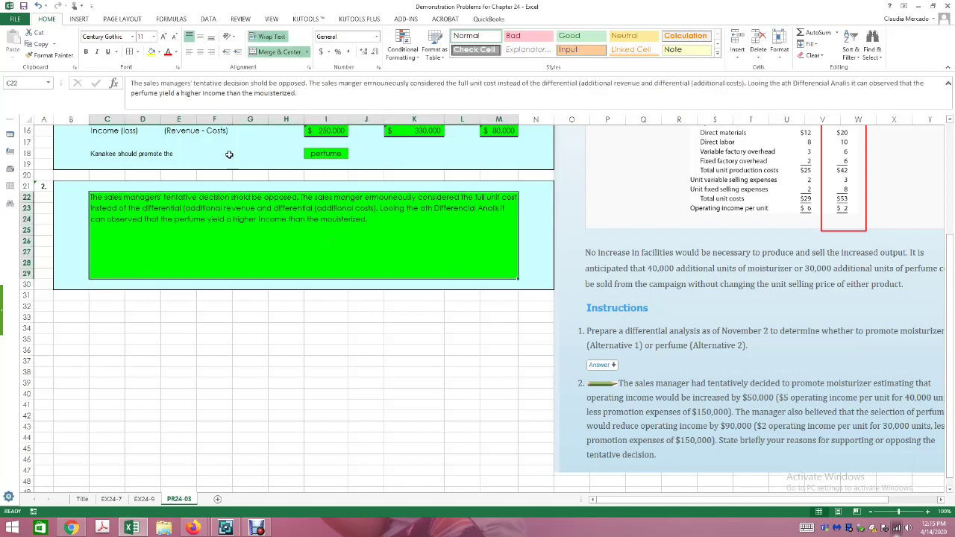
click(153, 36)
click(153, 97)
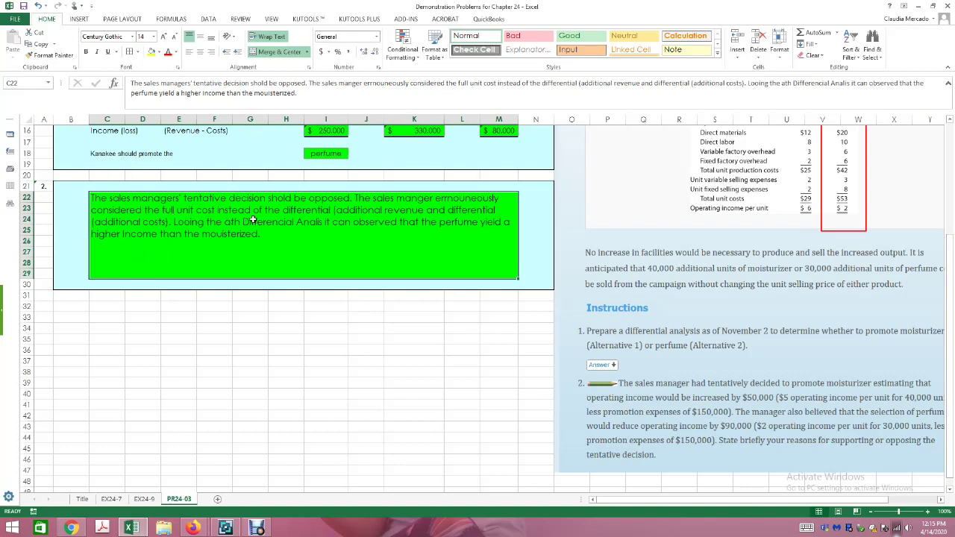
Step: Review the PR24-03 analysis against the problem's unit data and instructions, and look over the EX24-7 and EX24-9 sheets
scroll(839, 190, up, 2)
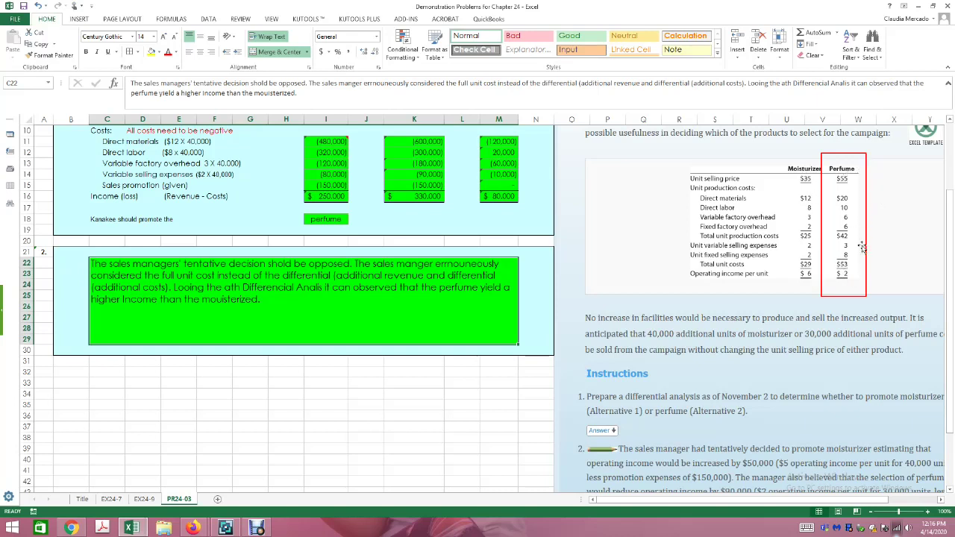
scroll(864, 266, down, 1)
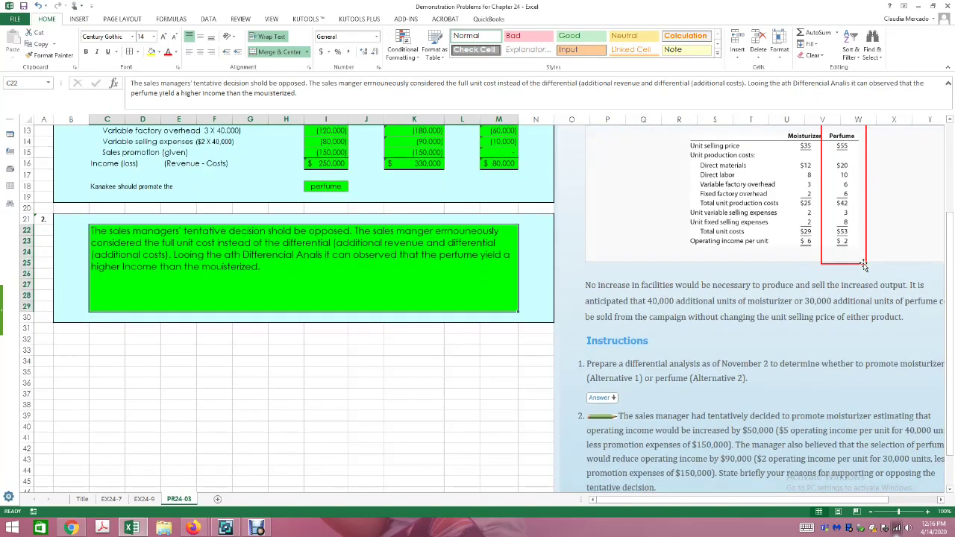
scroll(864, 266, down, 1)
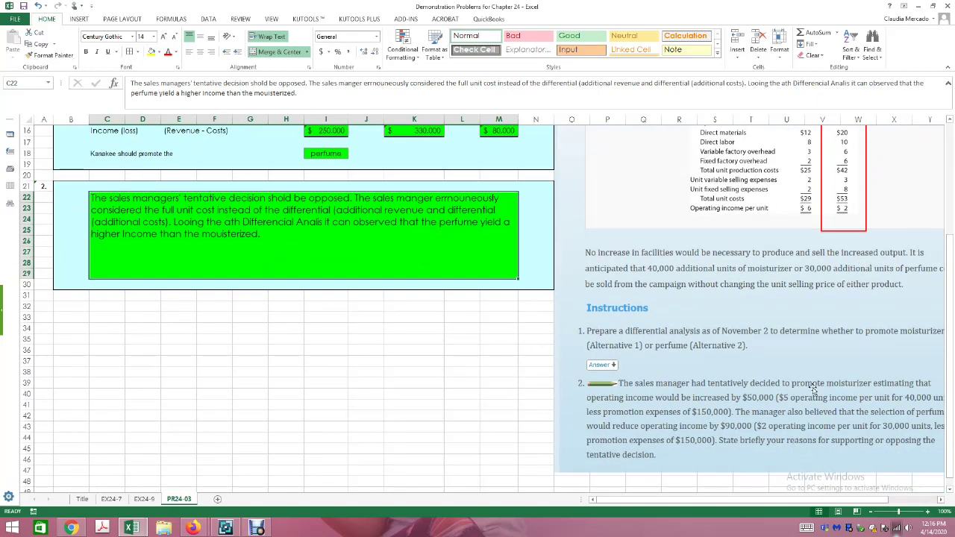
scroll(837, 209, up, 2)
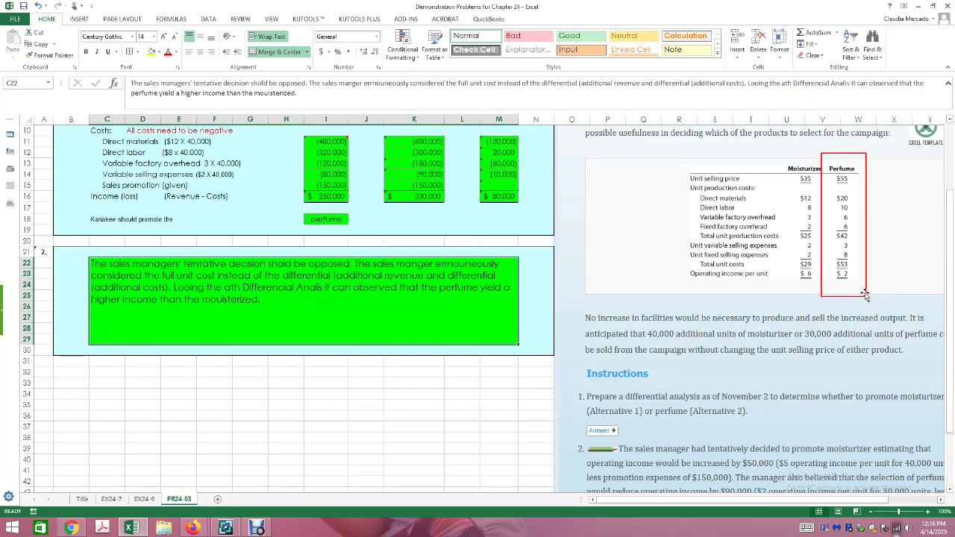
scroll(868, 298, up, 3)
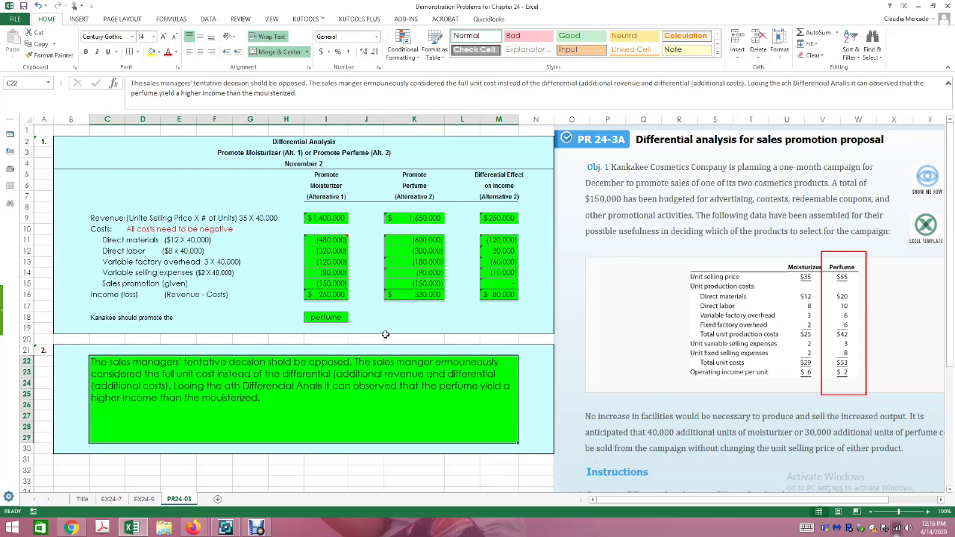
click(111, 498)
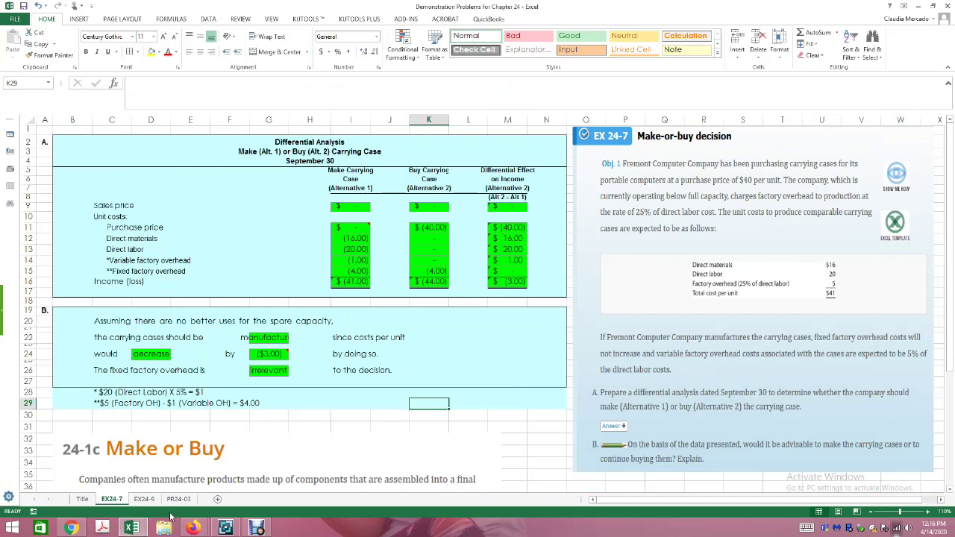
click(143, 498)
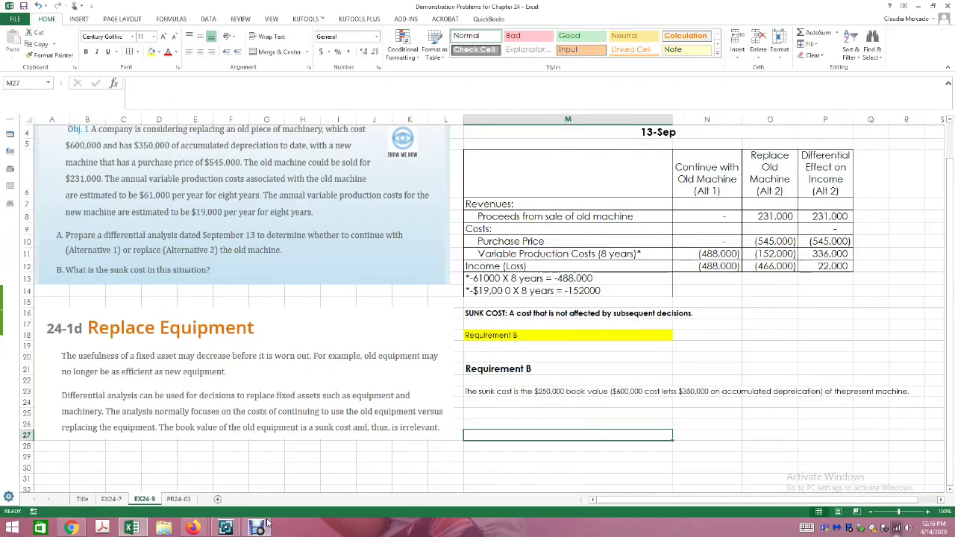